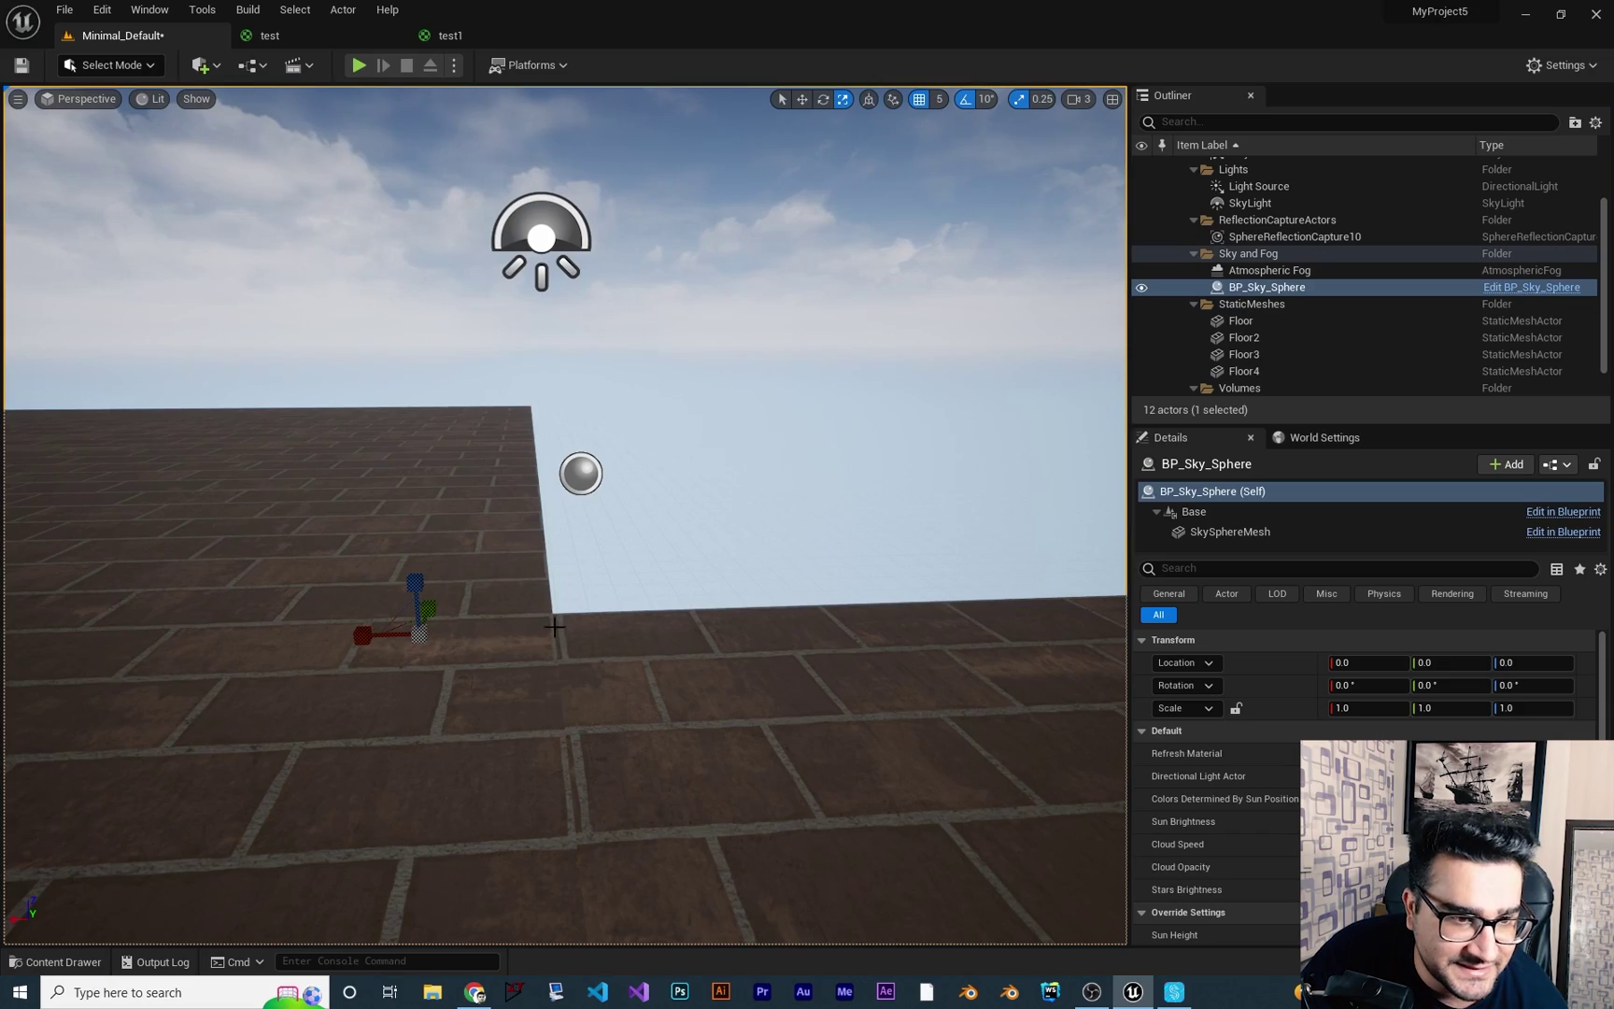
Slide the Floor2 brick slab along the X axis to about 423.19.
mouse_move(619, 706)
right_mouse_down()
mouse_move(615, 682)
mouse_move(341, 733)
mouse_move(243, 775)
mouse_move(619, 706)
right_mouse_up()
right_click_drag(482, 637, 481, 637)
right_click_drag(681, 680, 681, 680)
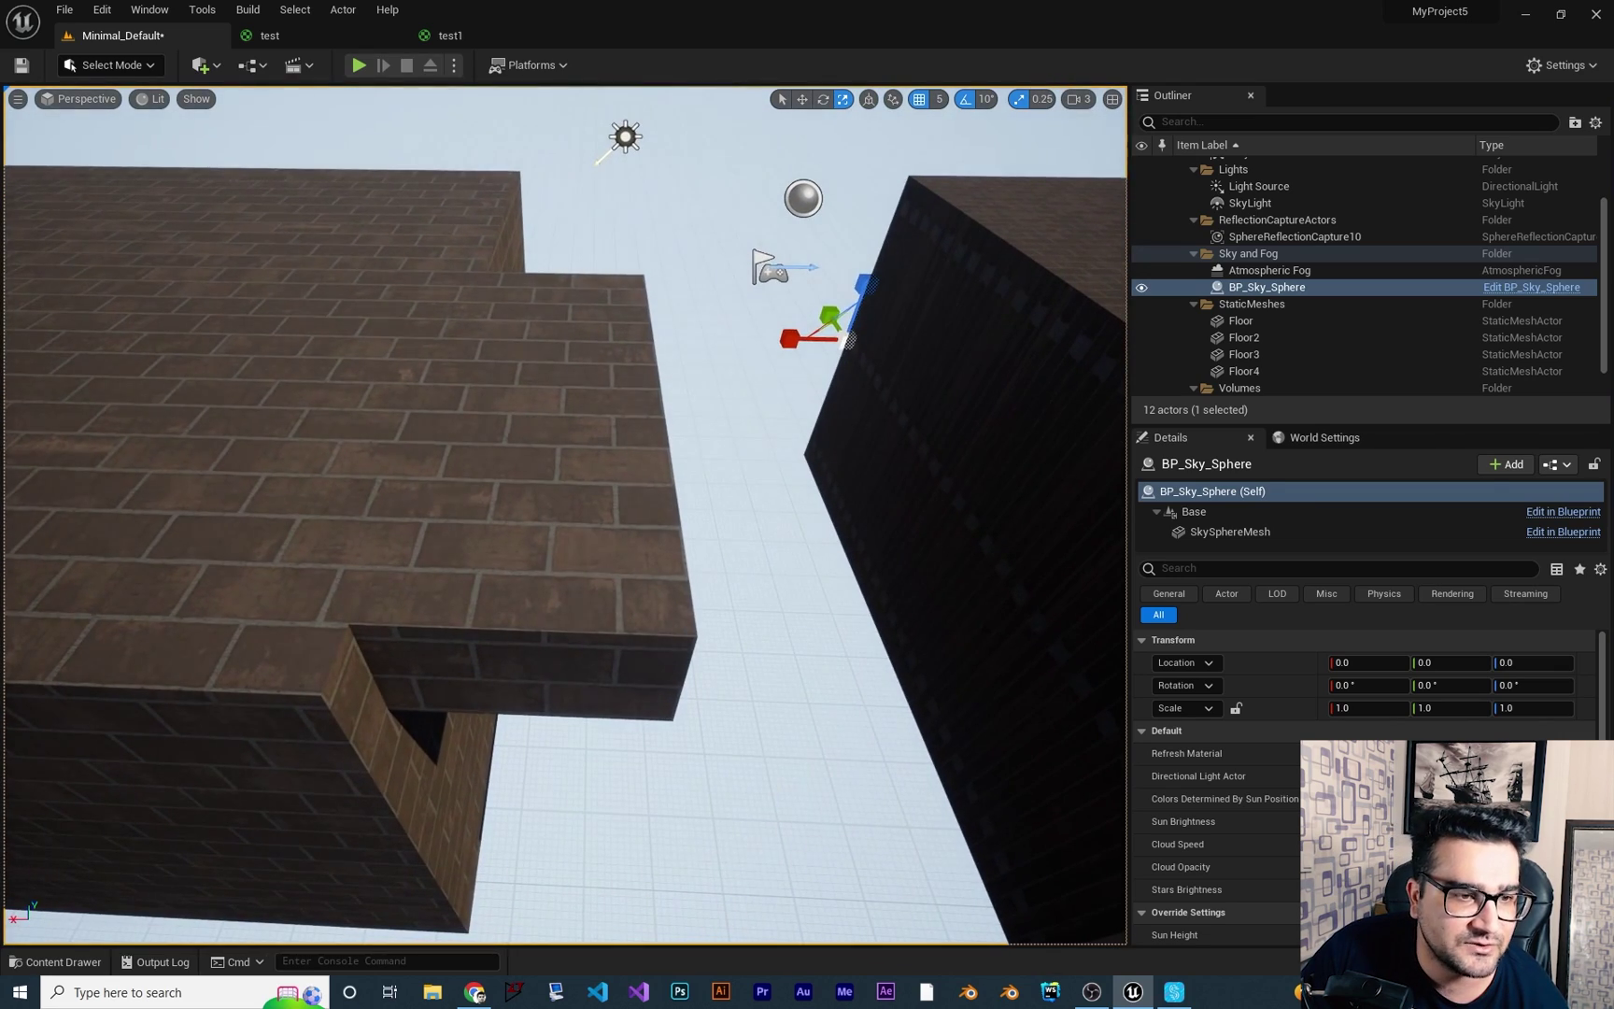
left_click(601, 623)
key("w")
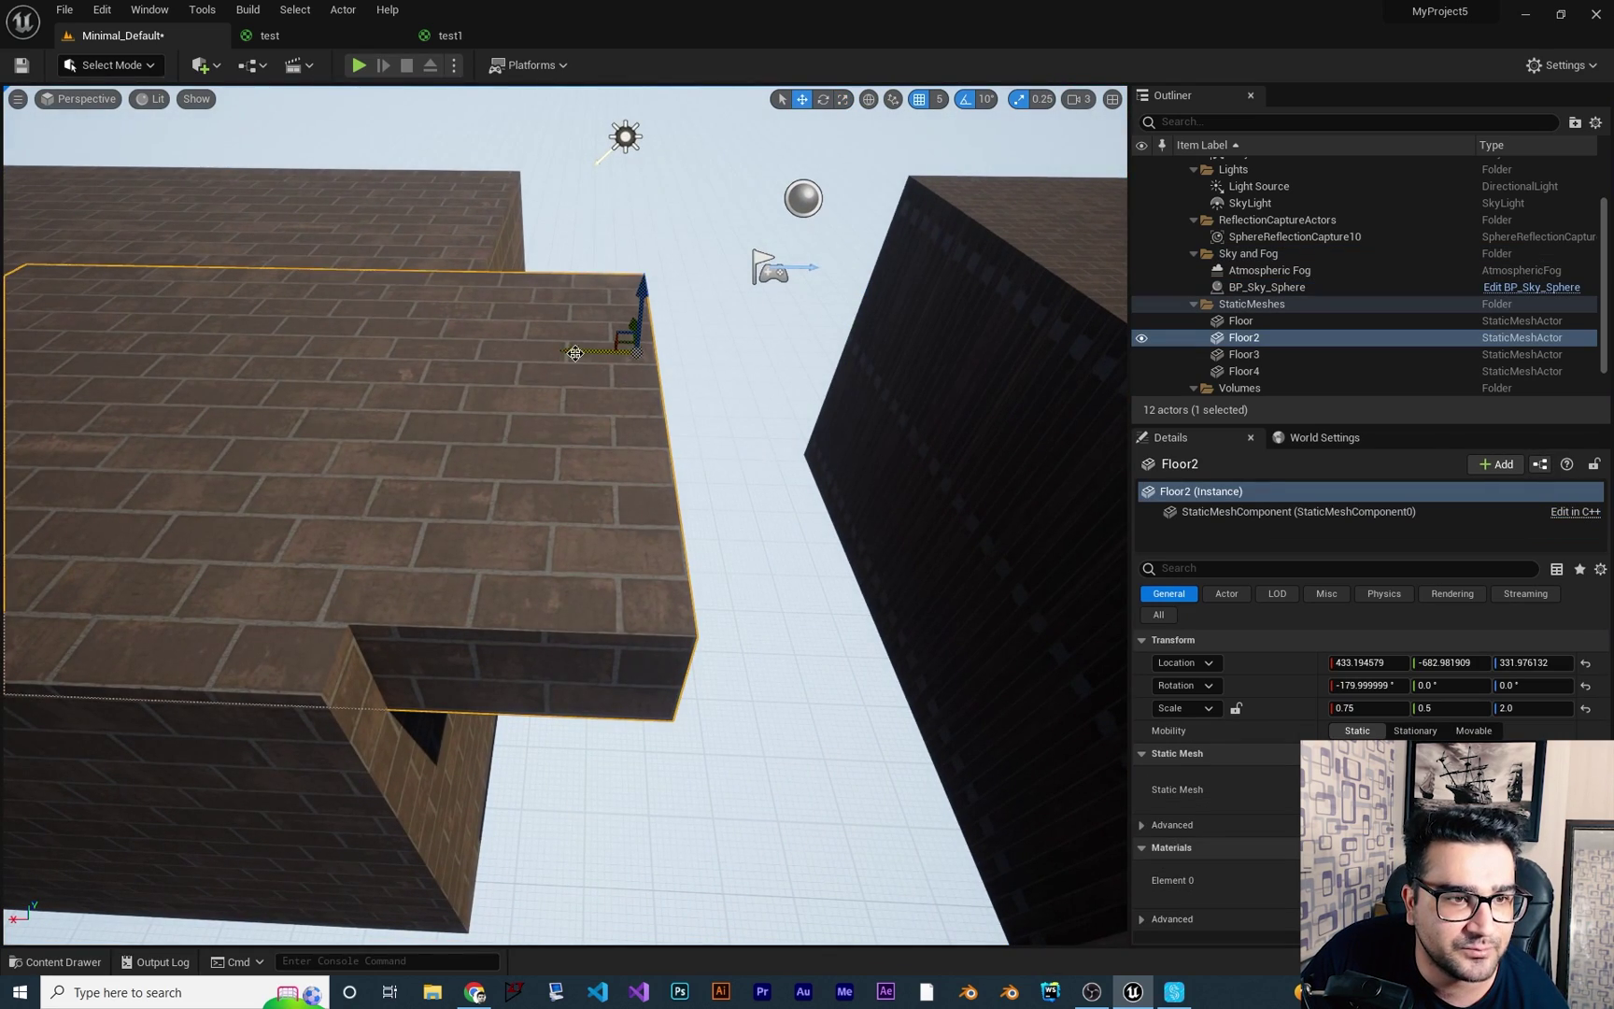
left_click_drag(574, 353, 746, 374)
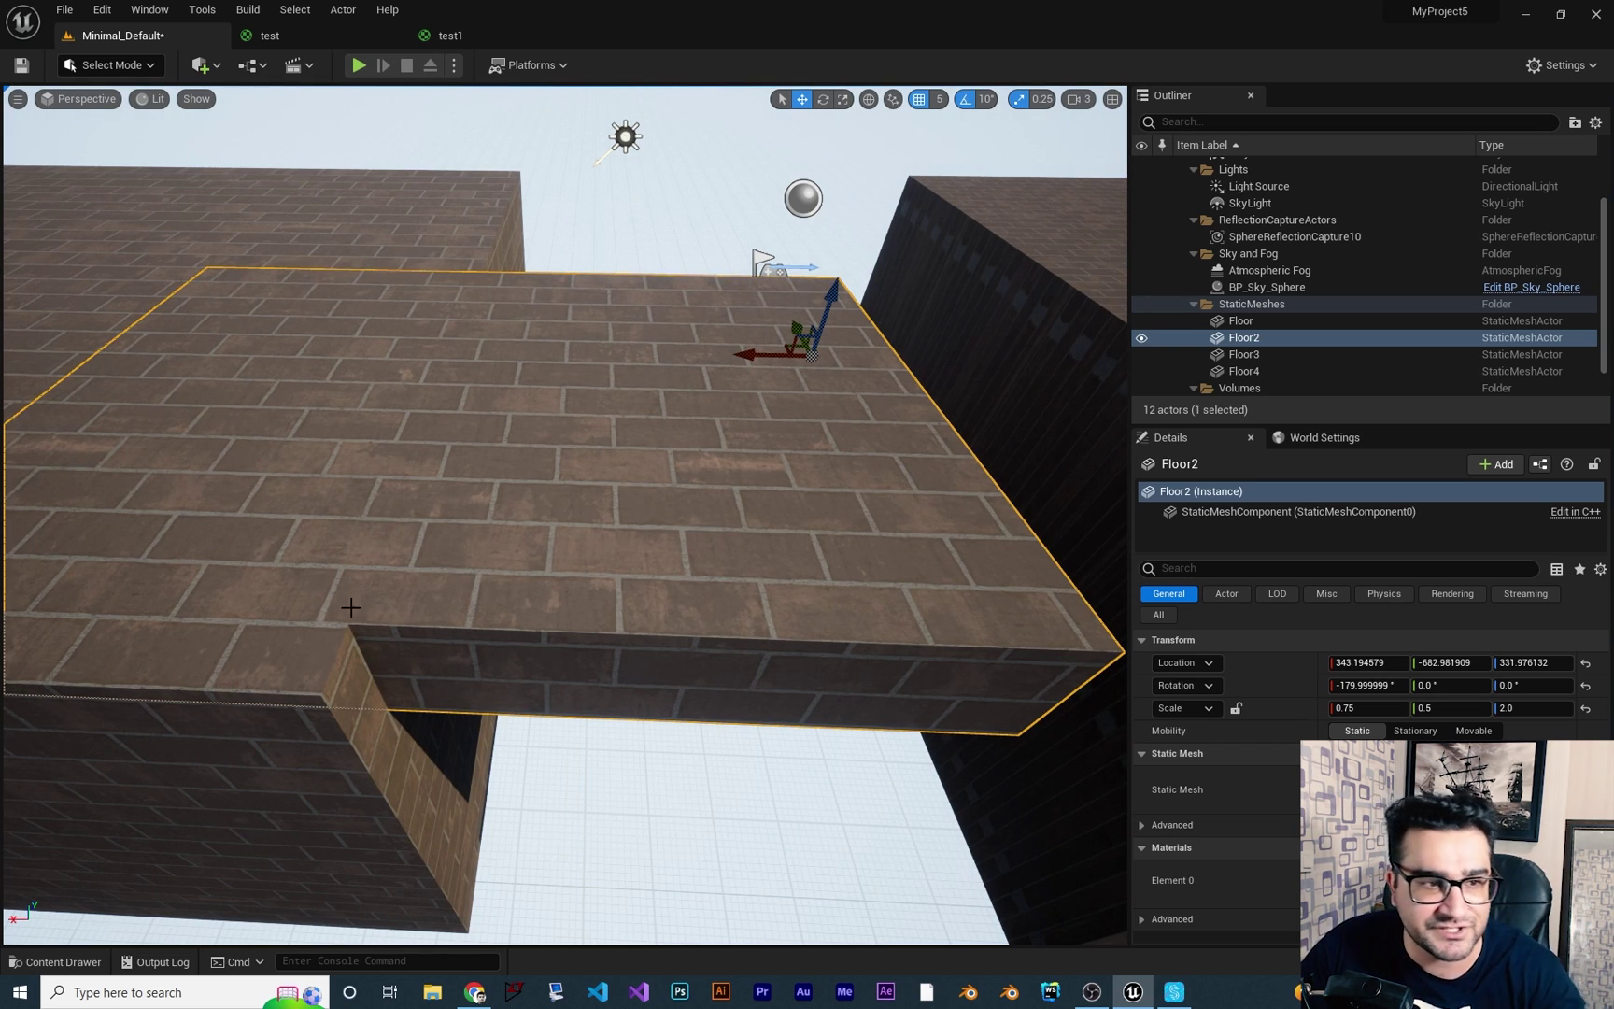
left_click_drag(747, 356, 661, 383)
key("r")
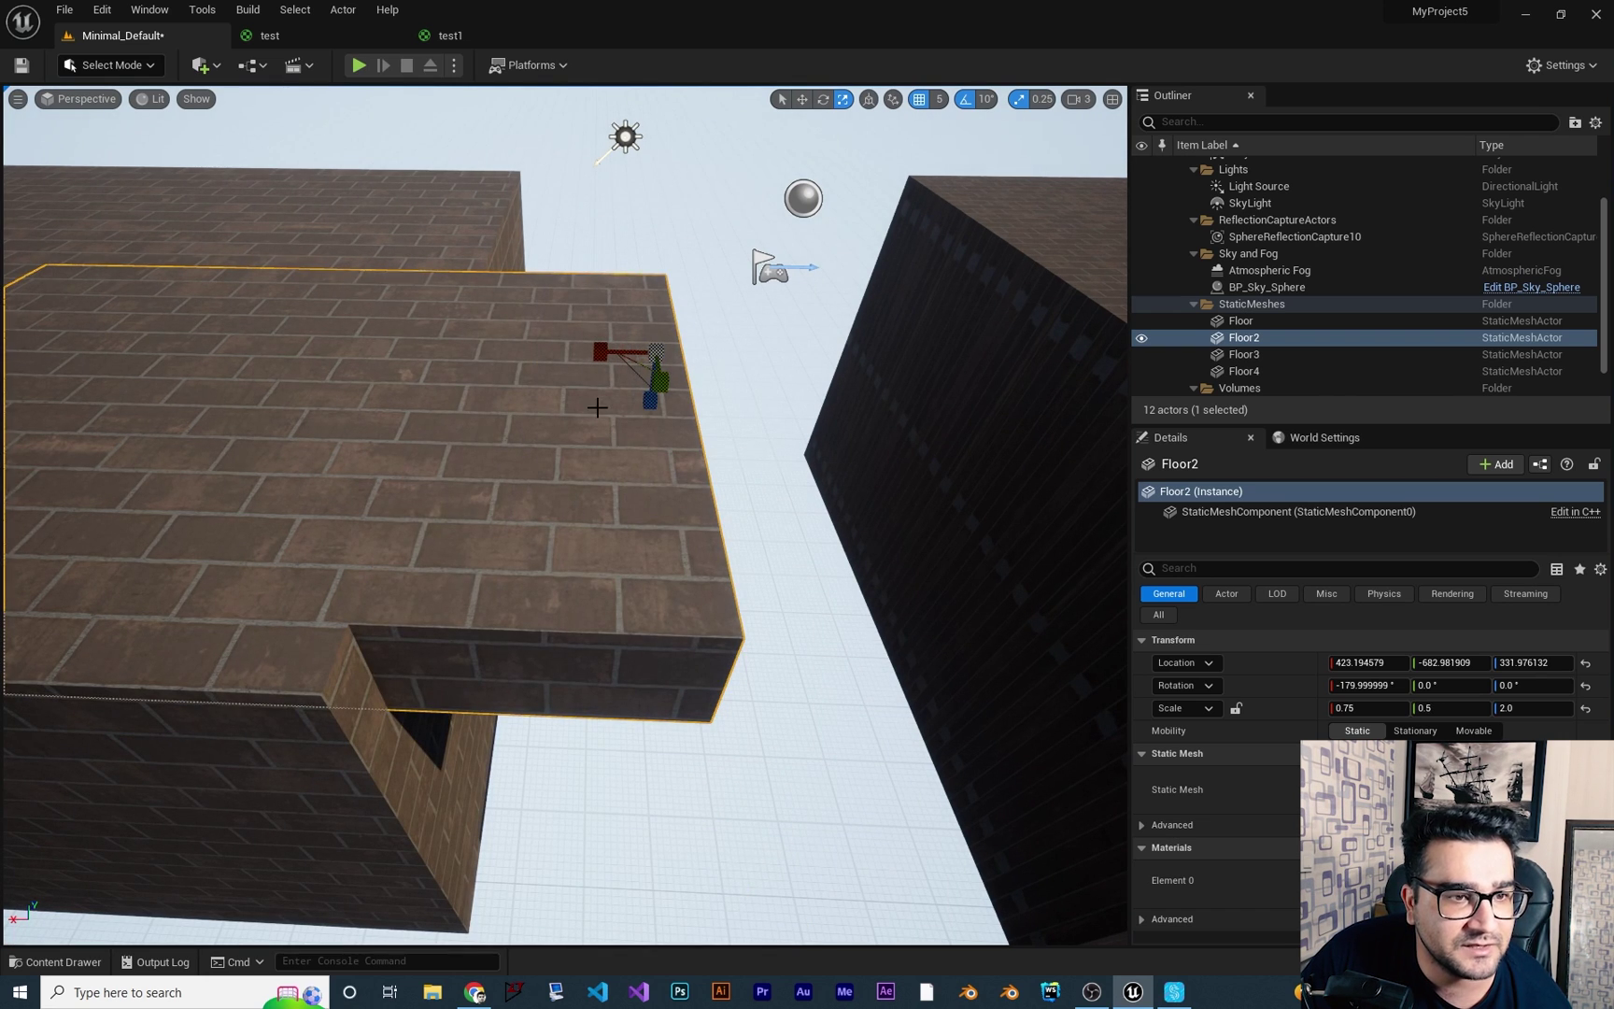
Lower the Floor2 slab to about 291.98 on Z and raise it in stages back to about 331.98.
key("w")
left_click_drag(656, 323, 658, 383)
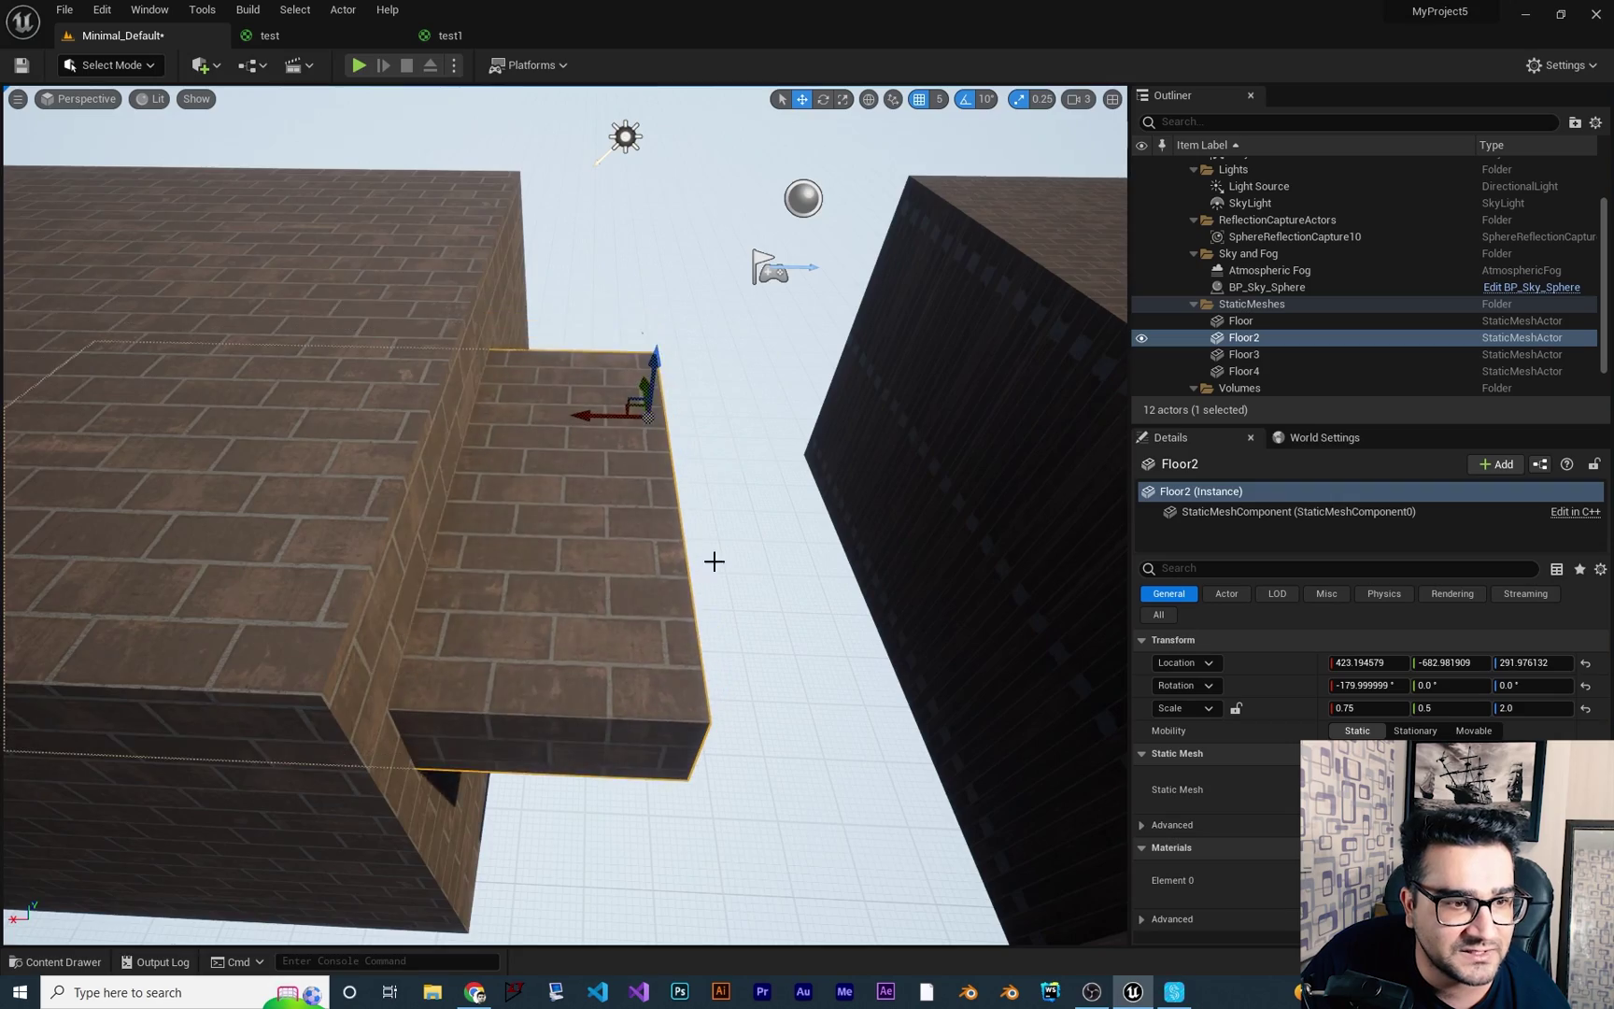
right_click_drag(780, 725, 648, 580)
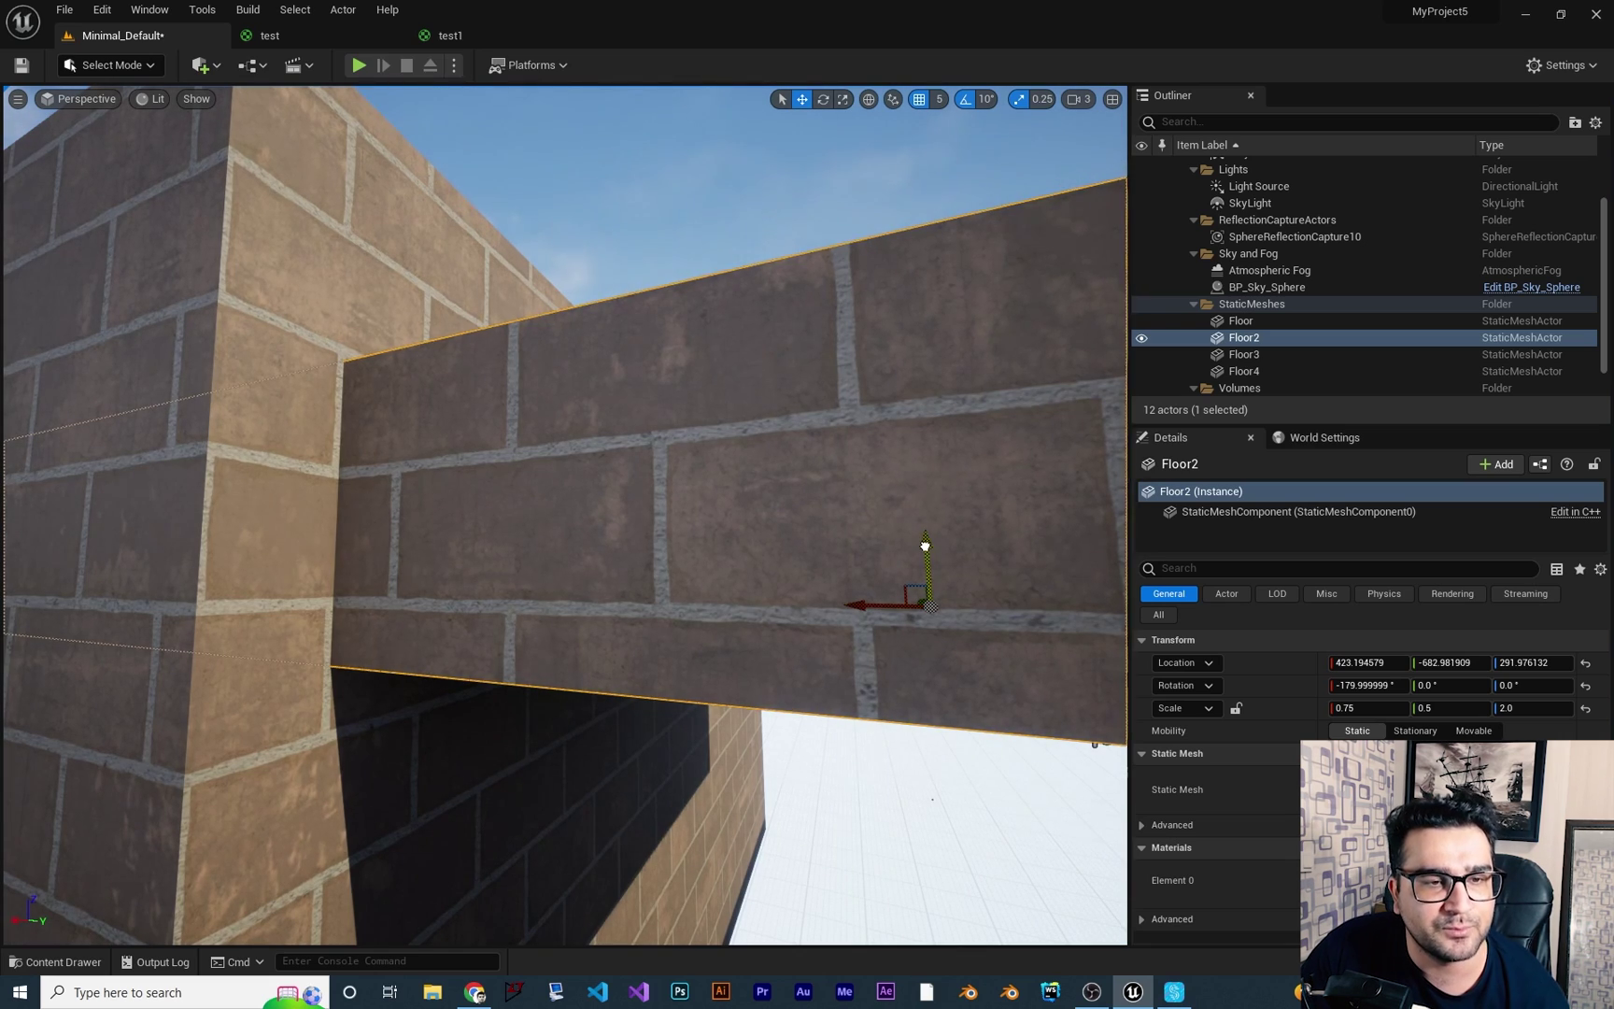
mouse_move(925, 548)
left_mouse_down()
mouse_move(929, 615)
mouse_move(929, 526)
left_mouse_up()
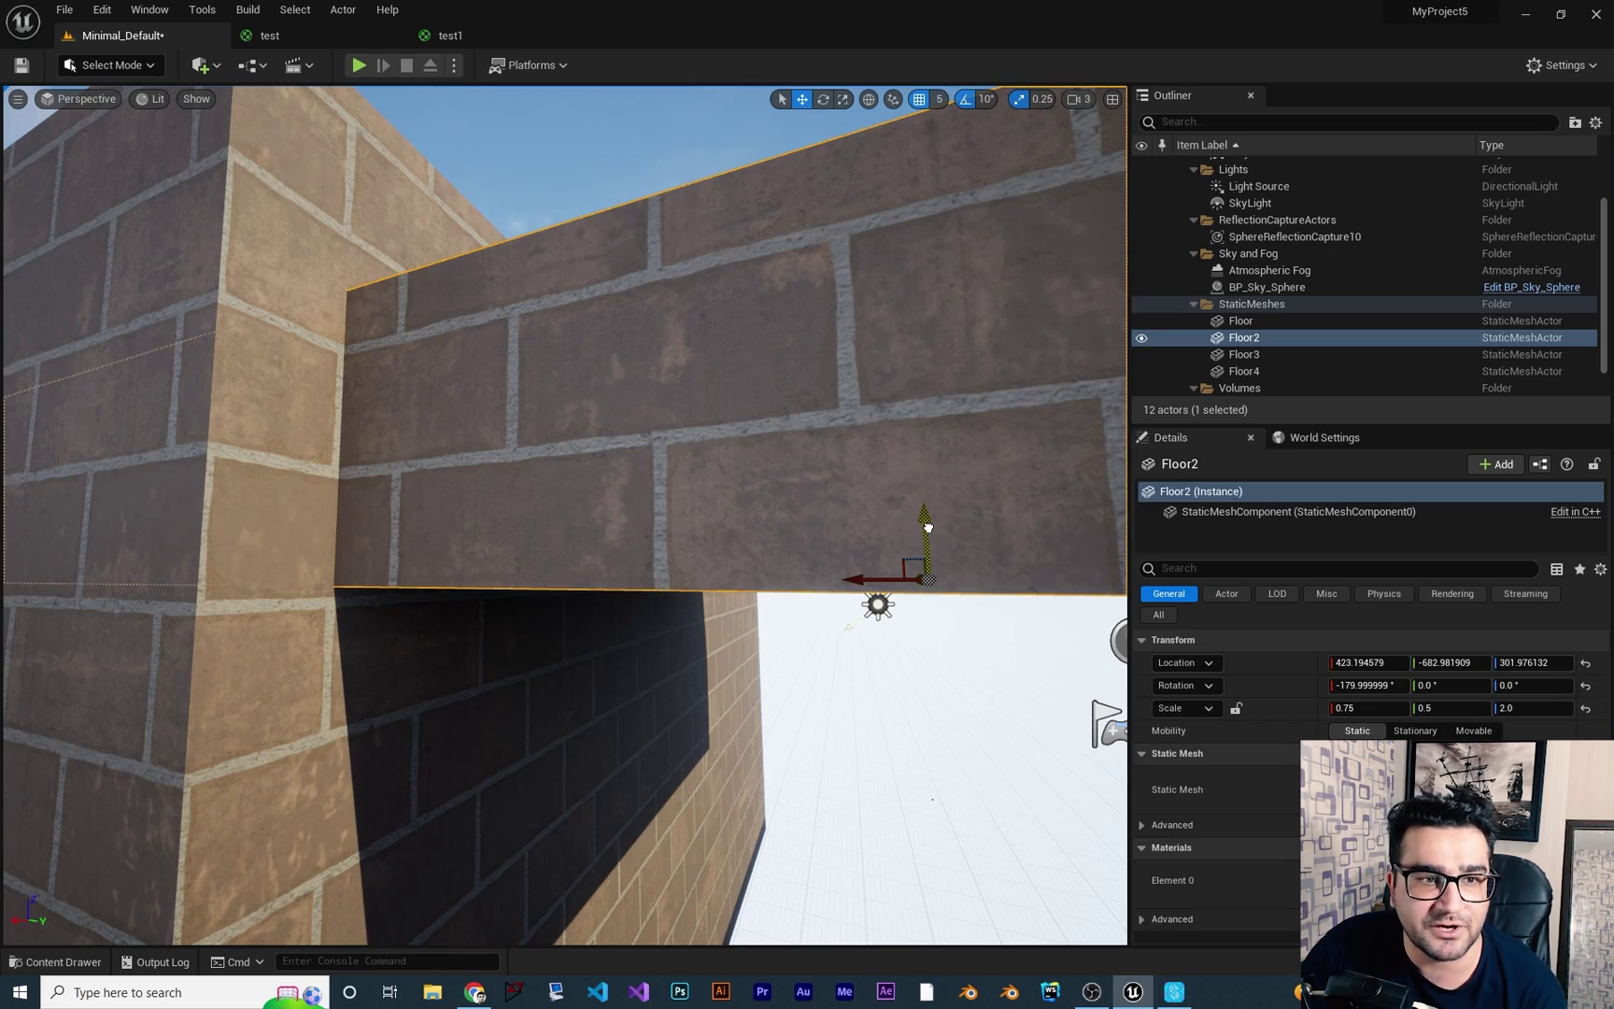
left_click_drag(927, 528, 929, 486)
right_click_drag(928, 486, 920, 542)
key("s")
key("s")
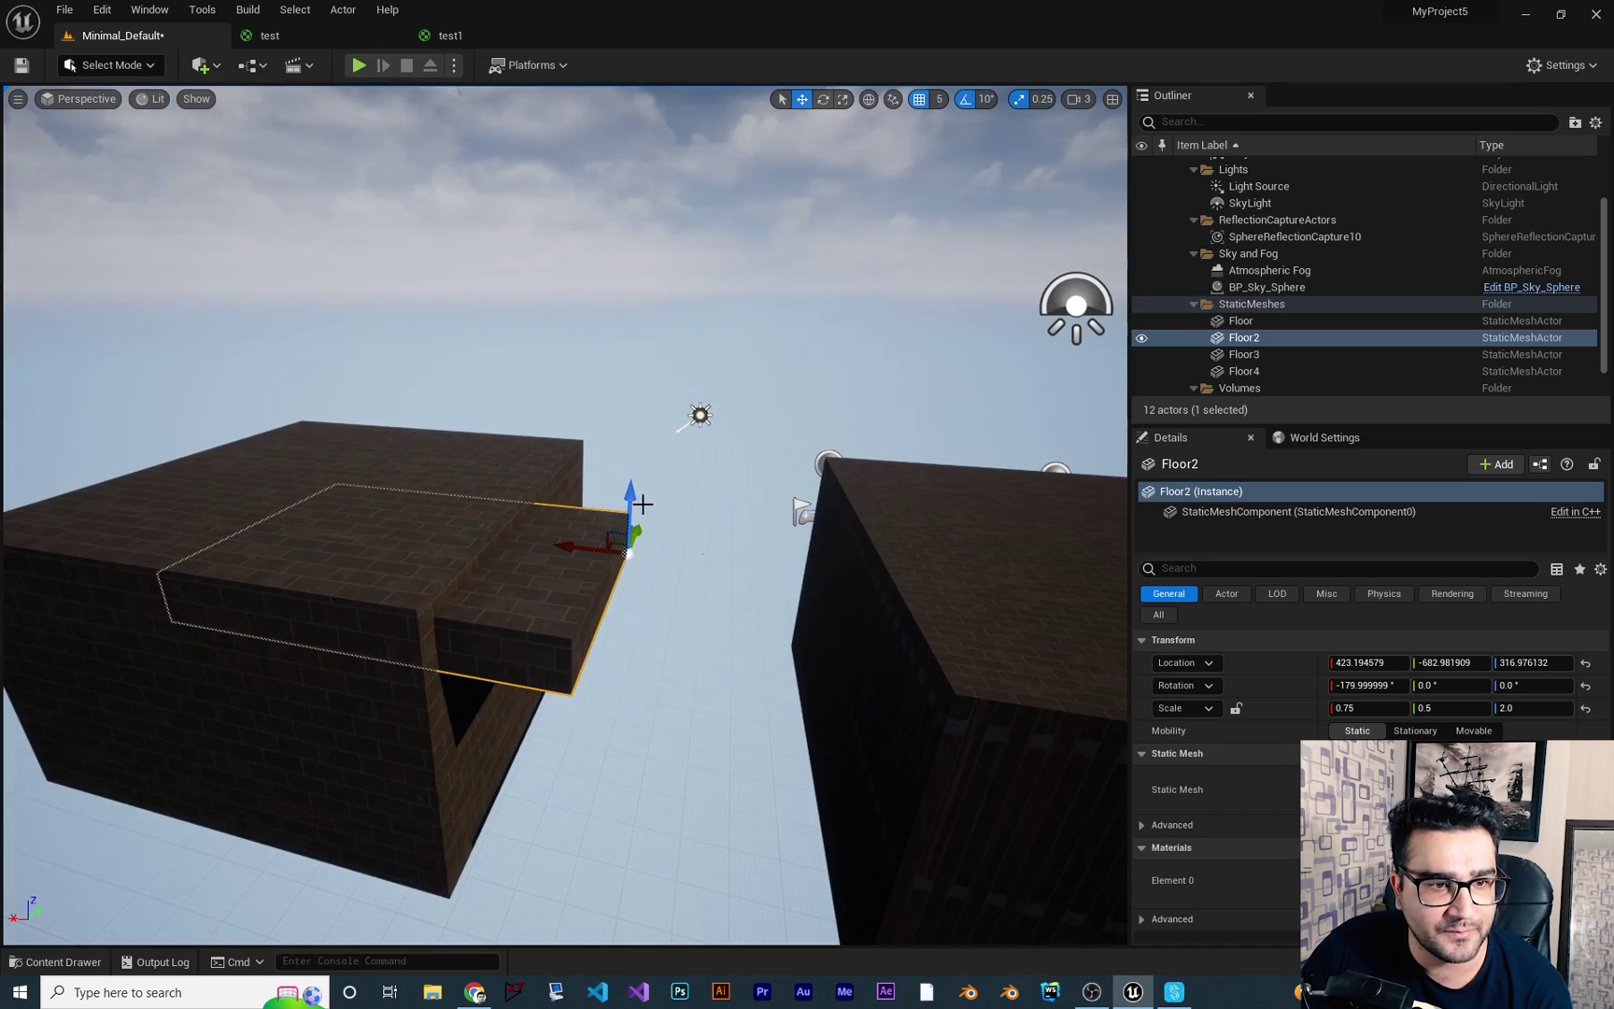
left_click_drag(630, 503, 630, 485)
Examine the brick pattern on the upper surfaces where the slabs overlap the larger blocks.
key("w")
right_click_drag(702, 554, 857, 541)
key("s")
key("w")
key("w")
key("s")
right_click_drag(479, 544, 488, 680)
right_click_drag(598, 379, 696, 558)
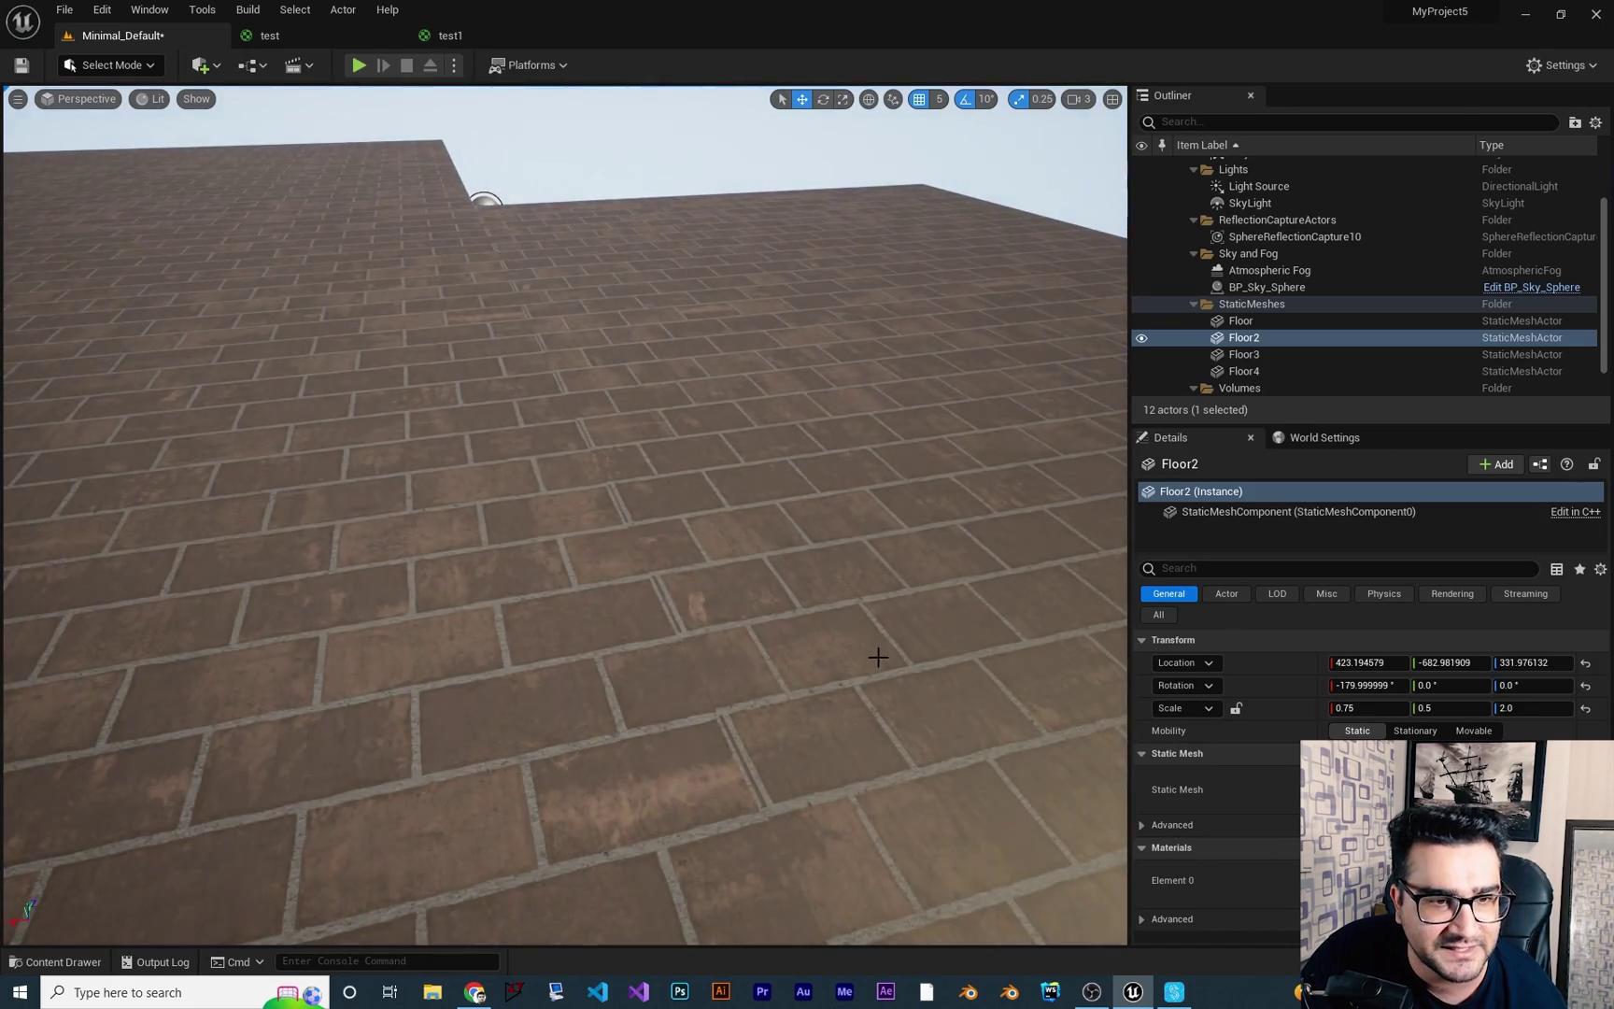
Turn off position grid snapping and shift the Floor4 slab along Y to about -677.07.
right_click_drag(878, 657, 803, 461)
left_click(802, 462)
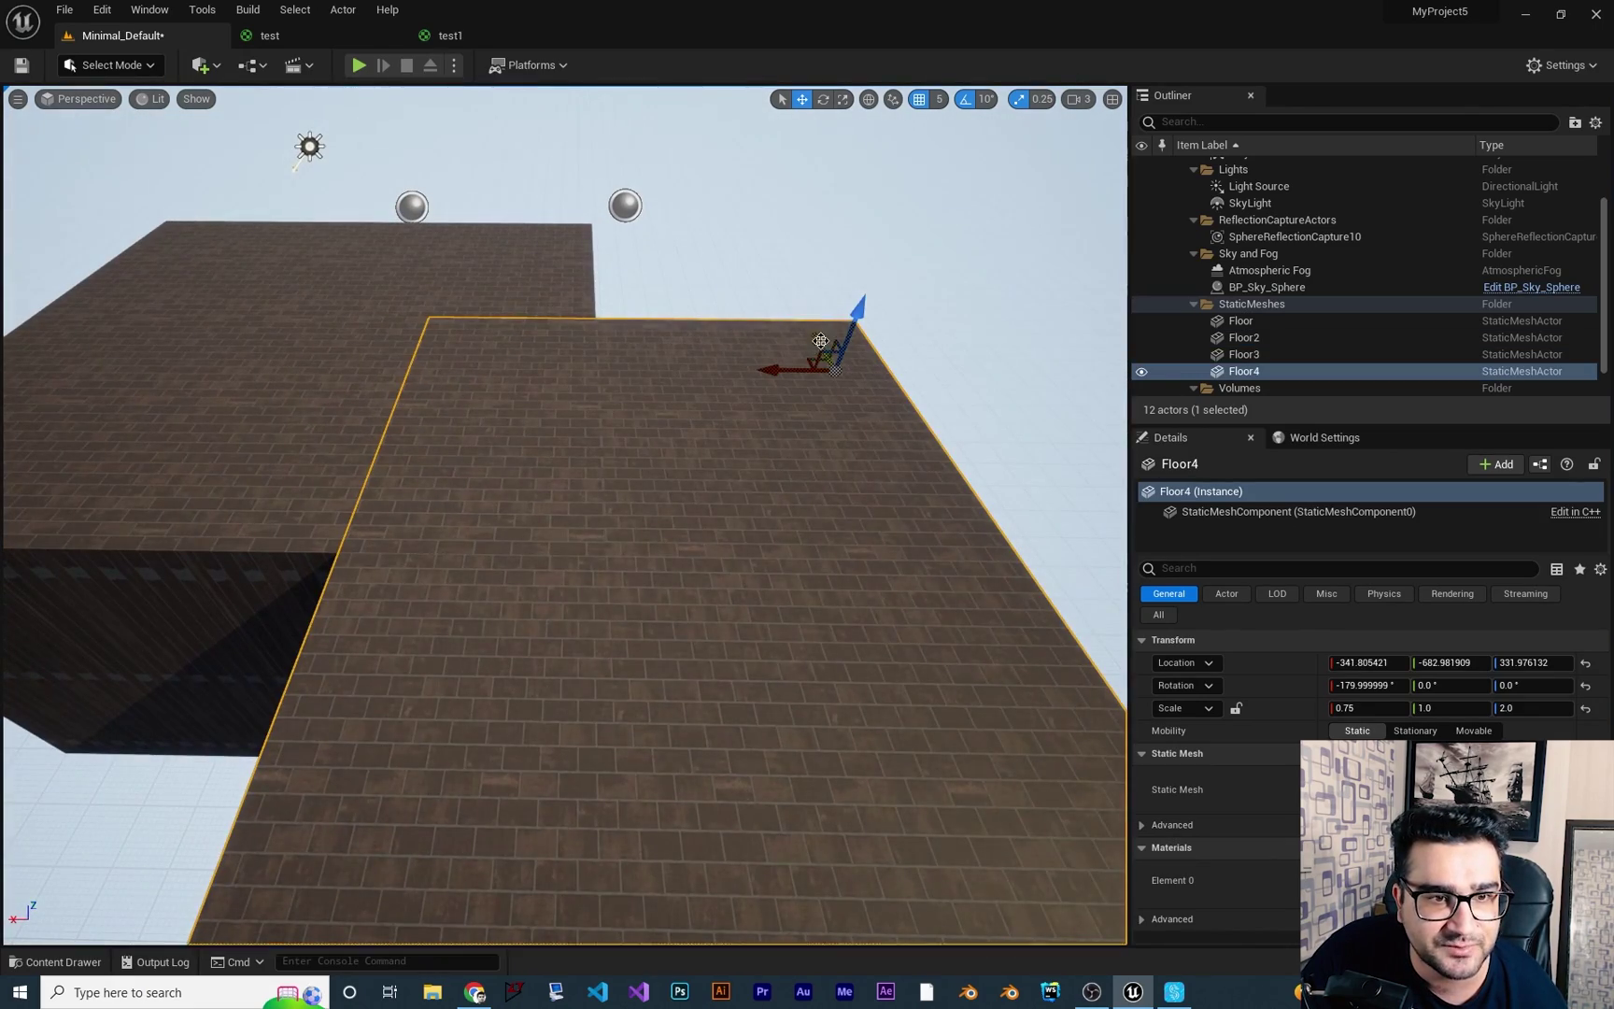
left_click_drag(820, 341, 815, 334)
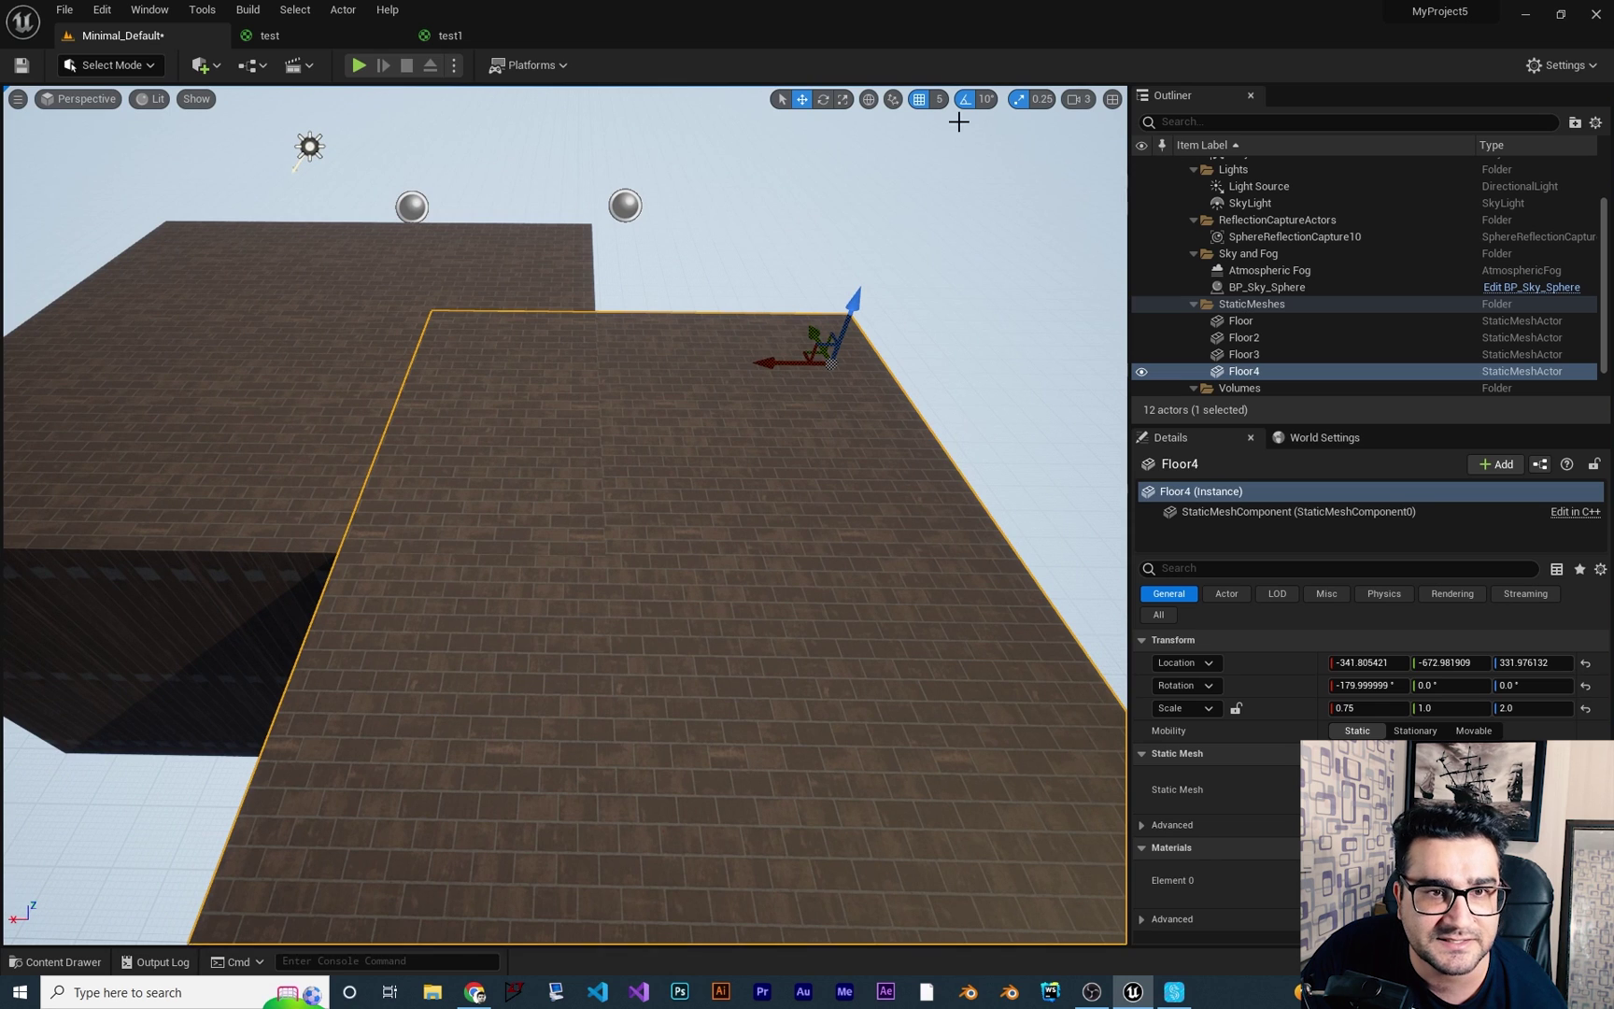
left_click(920, 101)
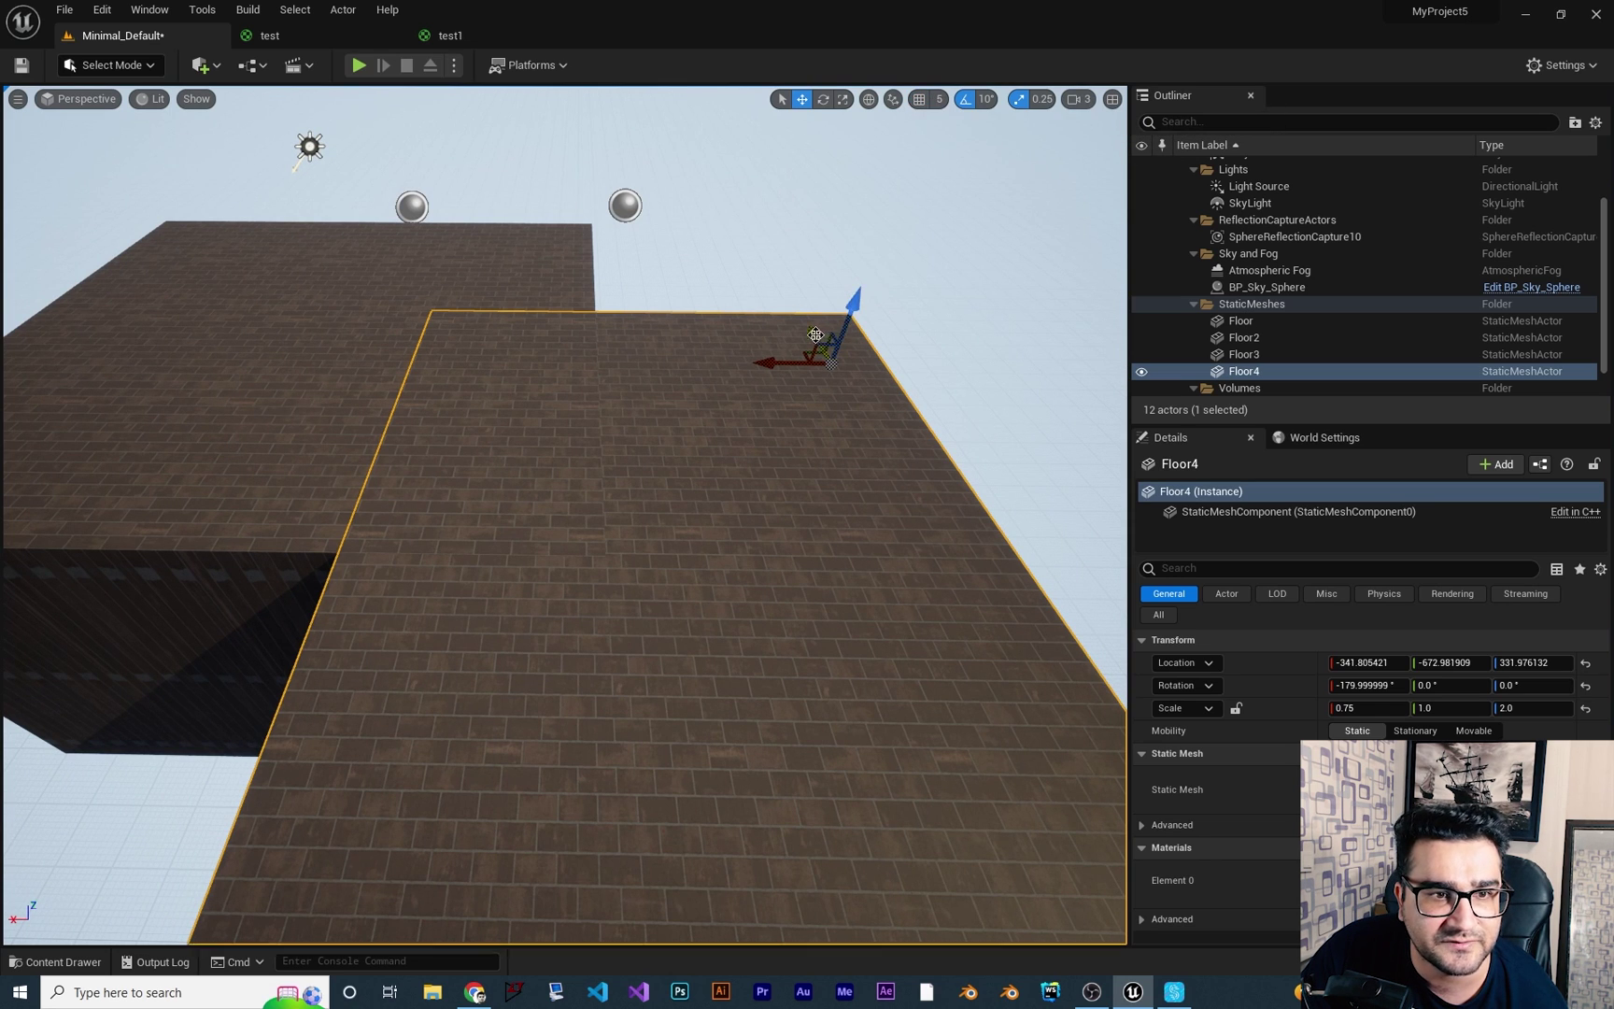
left_click_drag(815, 334, 816, 338)
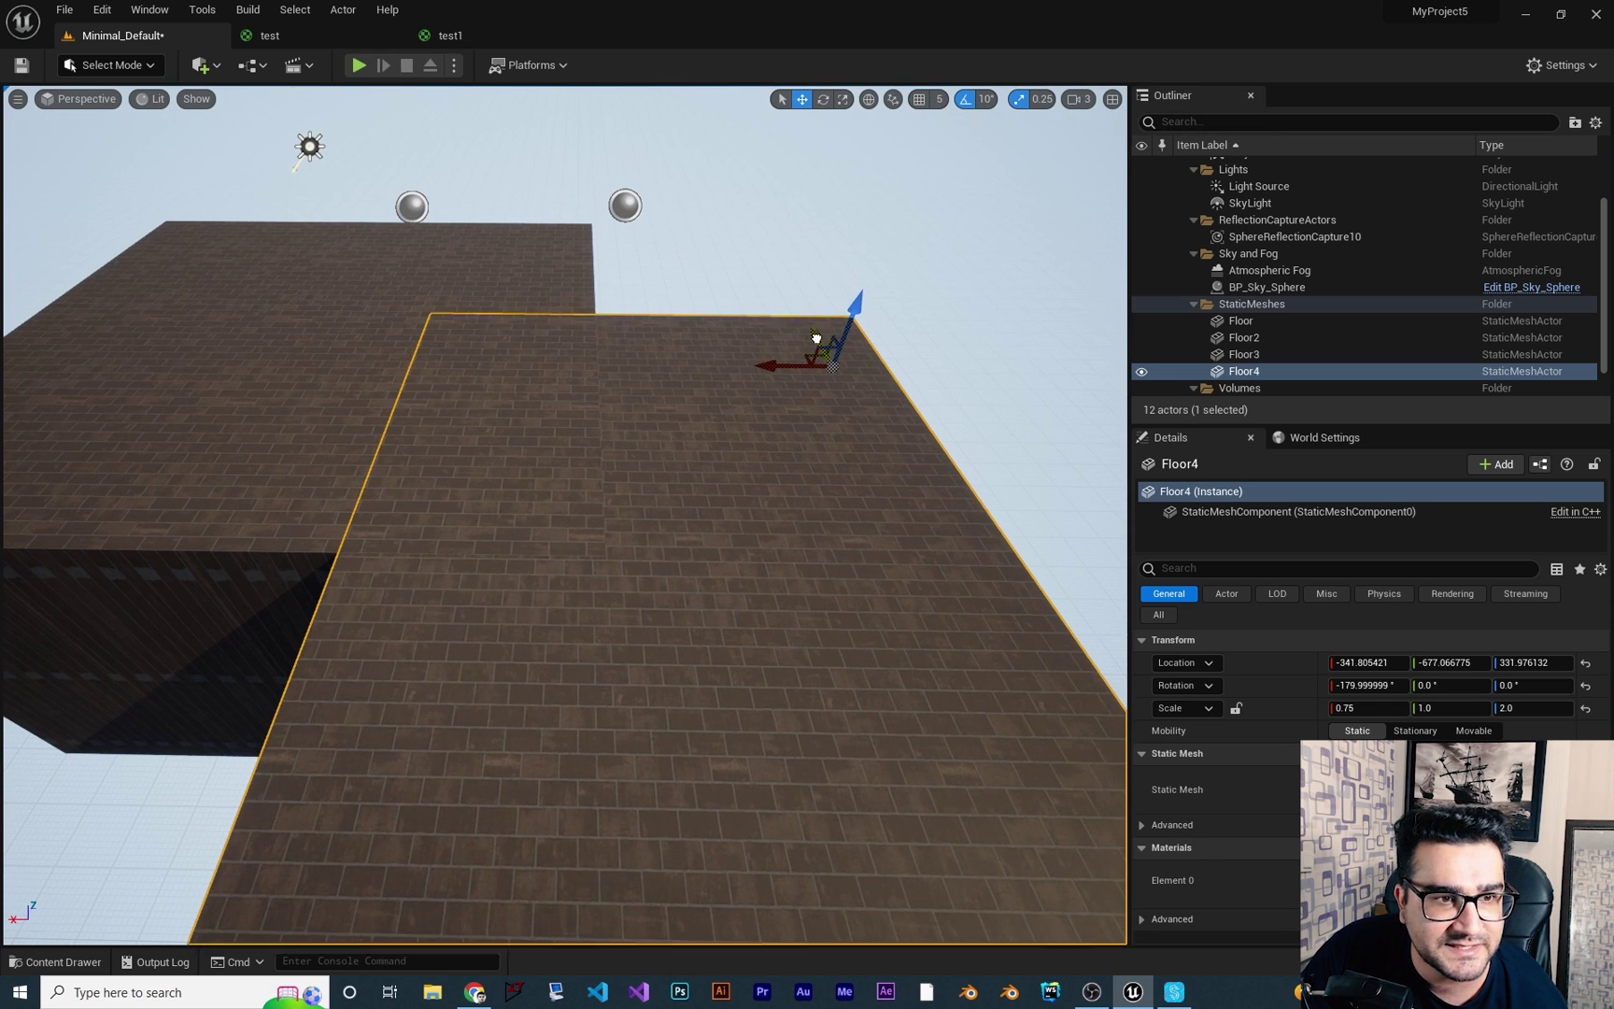
Inspect the brick joints along the seam between the Floor4 slab and the adjoining block from several angles.
key("w")
right_click_drag(816, 338, 787, 254)
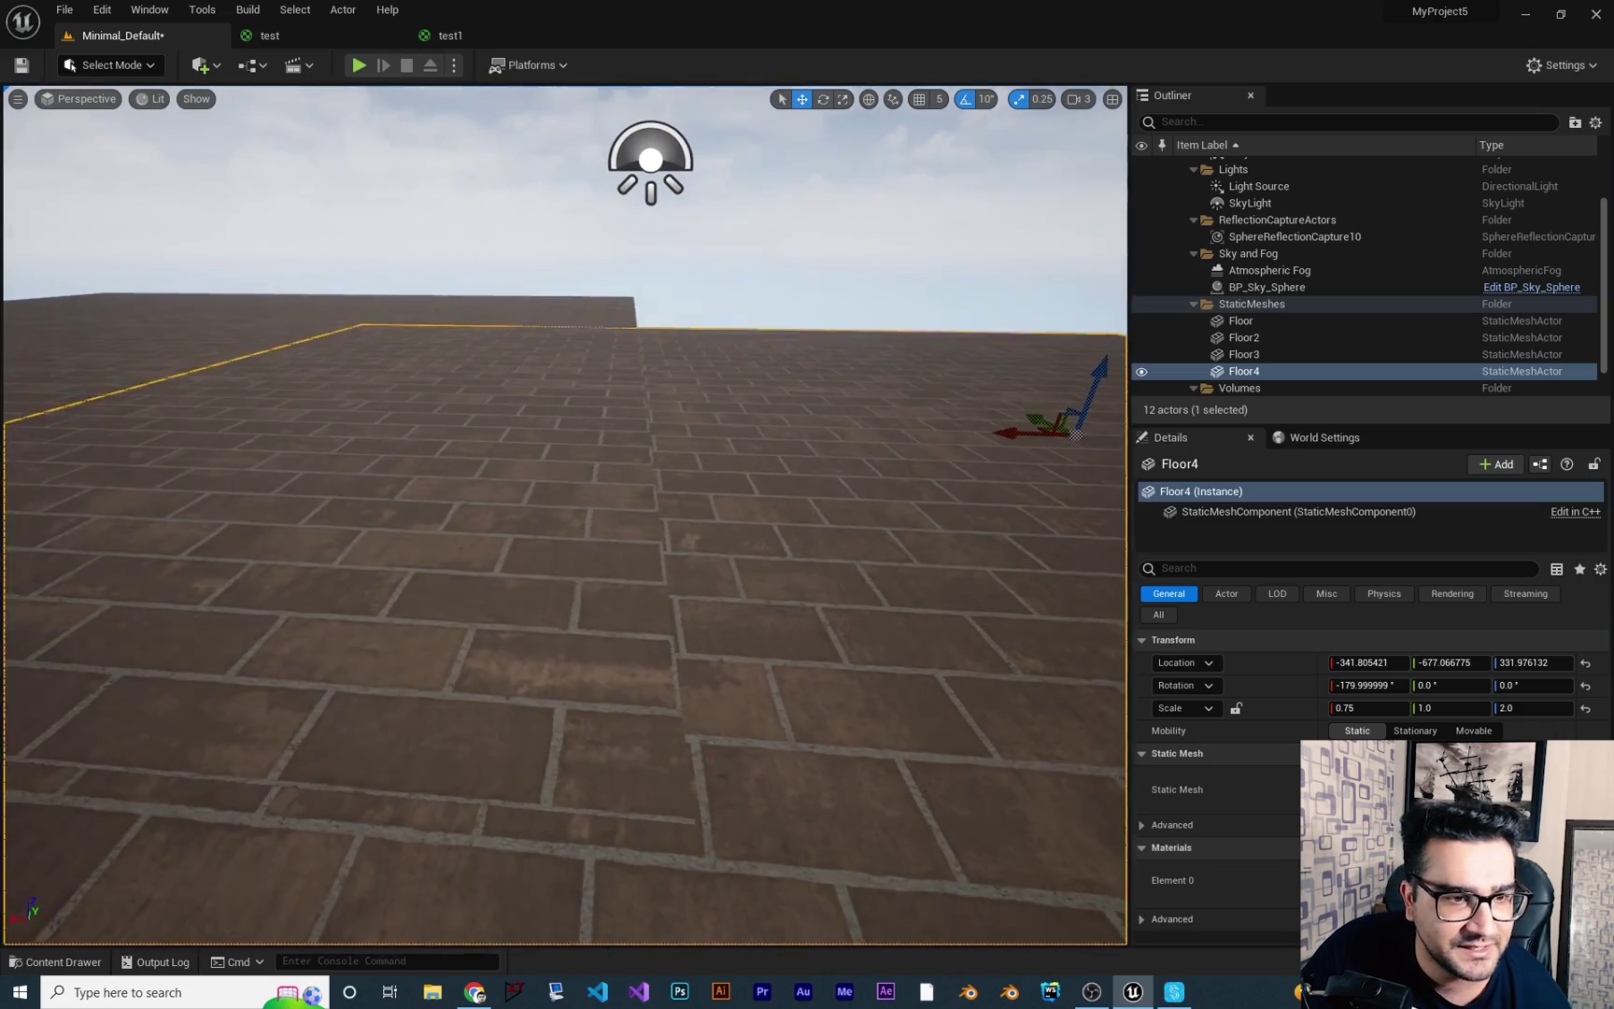
right_click_drag(685, 547, 759, 573)
key("s")
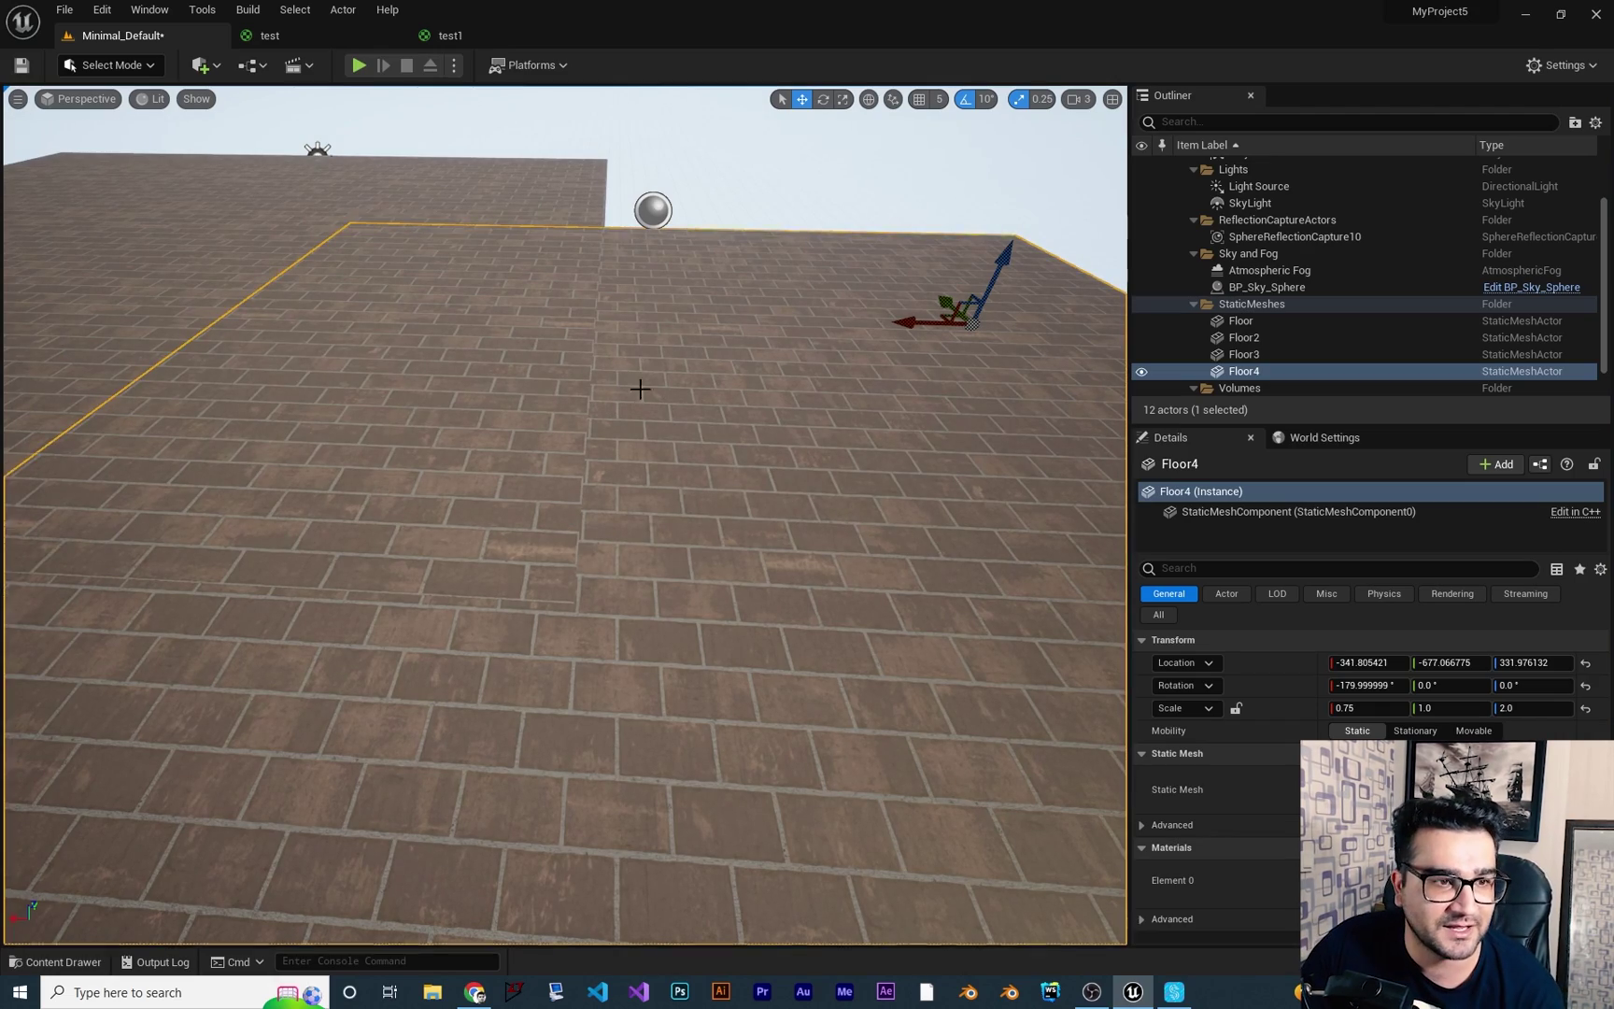
key("s")
right_click_drag(583, 413, 476, 491)
key("w")
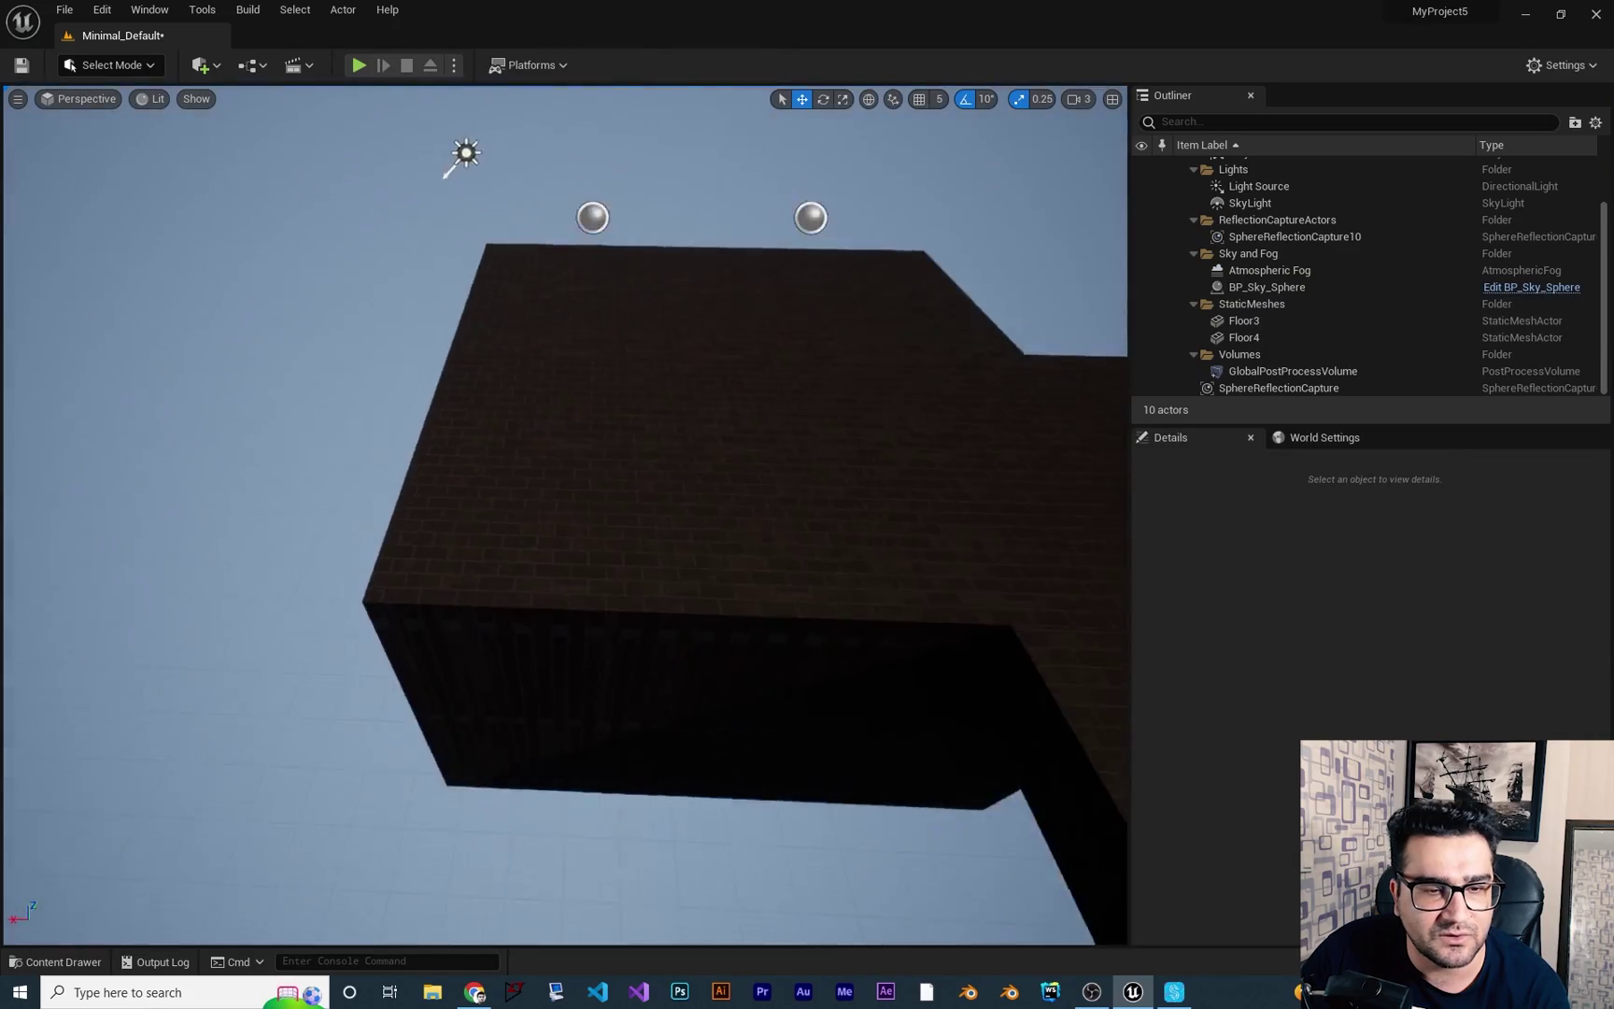
right_click_drag(561, 504, 626, 509)
key("s")
right_click_drag(821, 531, 821, 532)
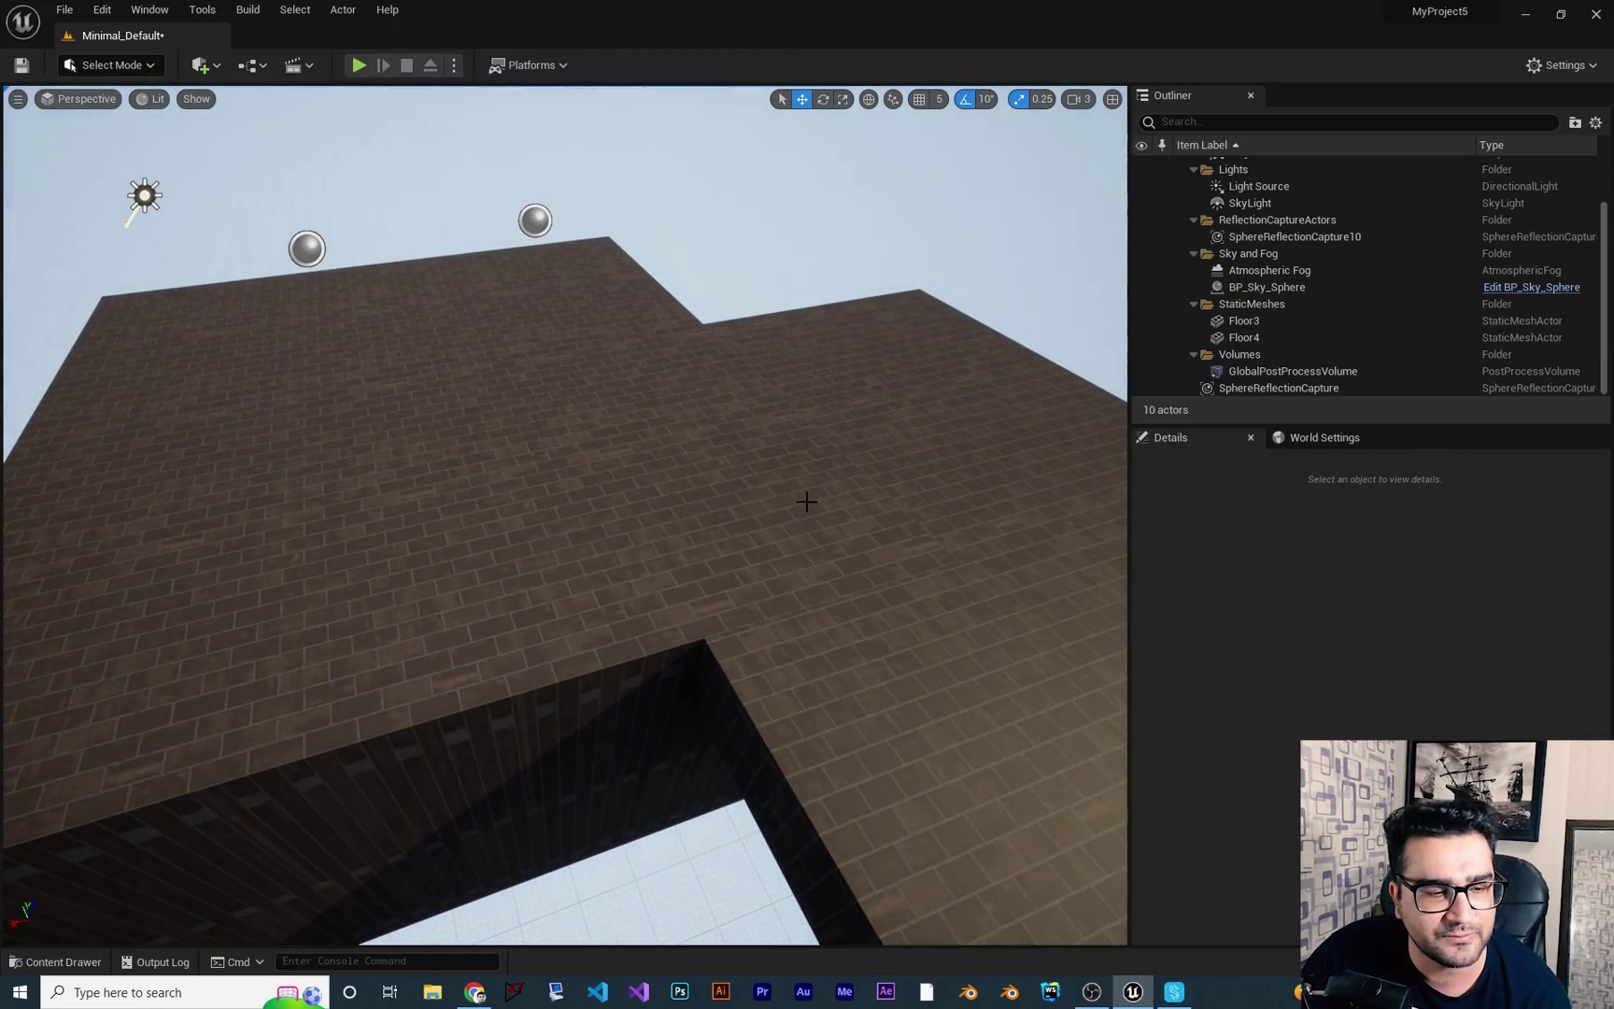
Create a new material named M_Brick in the Material folder.
left_click(56, 961)
right_click(617, 818)
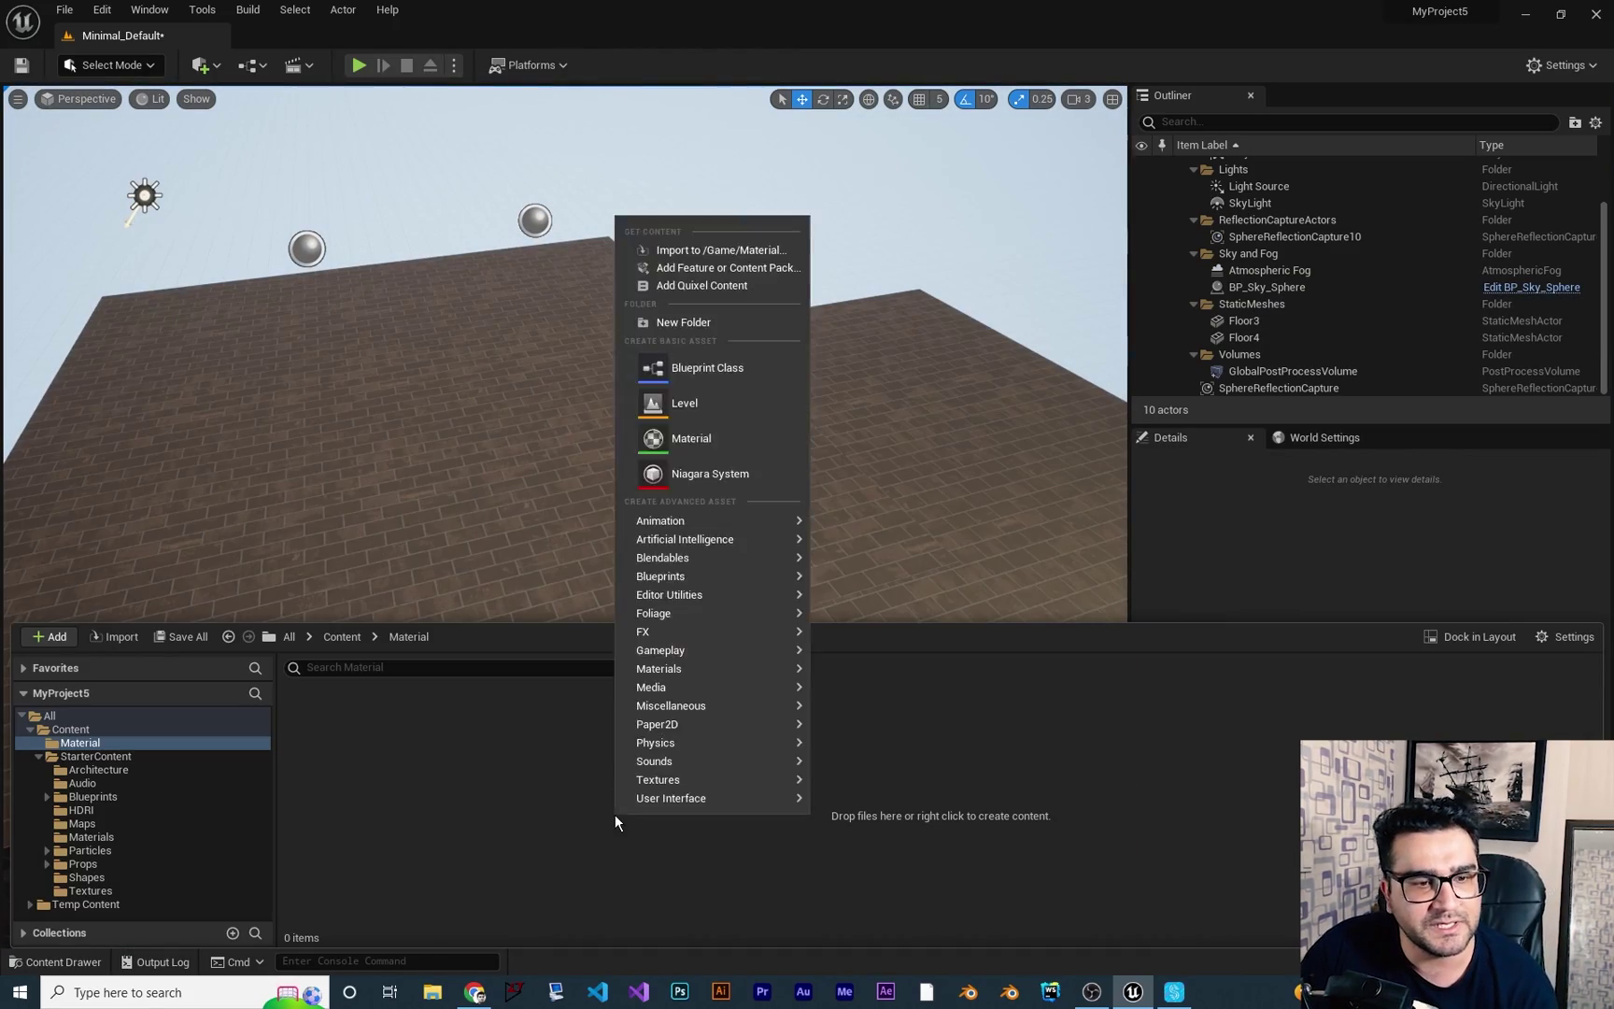
left_click(689, 440)
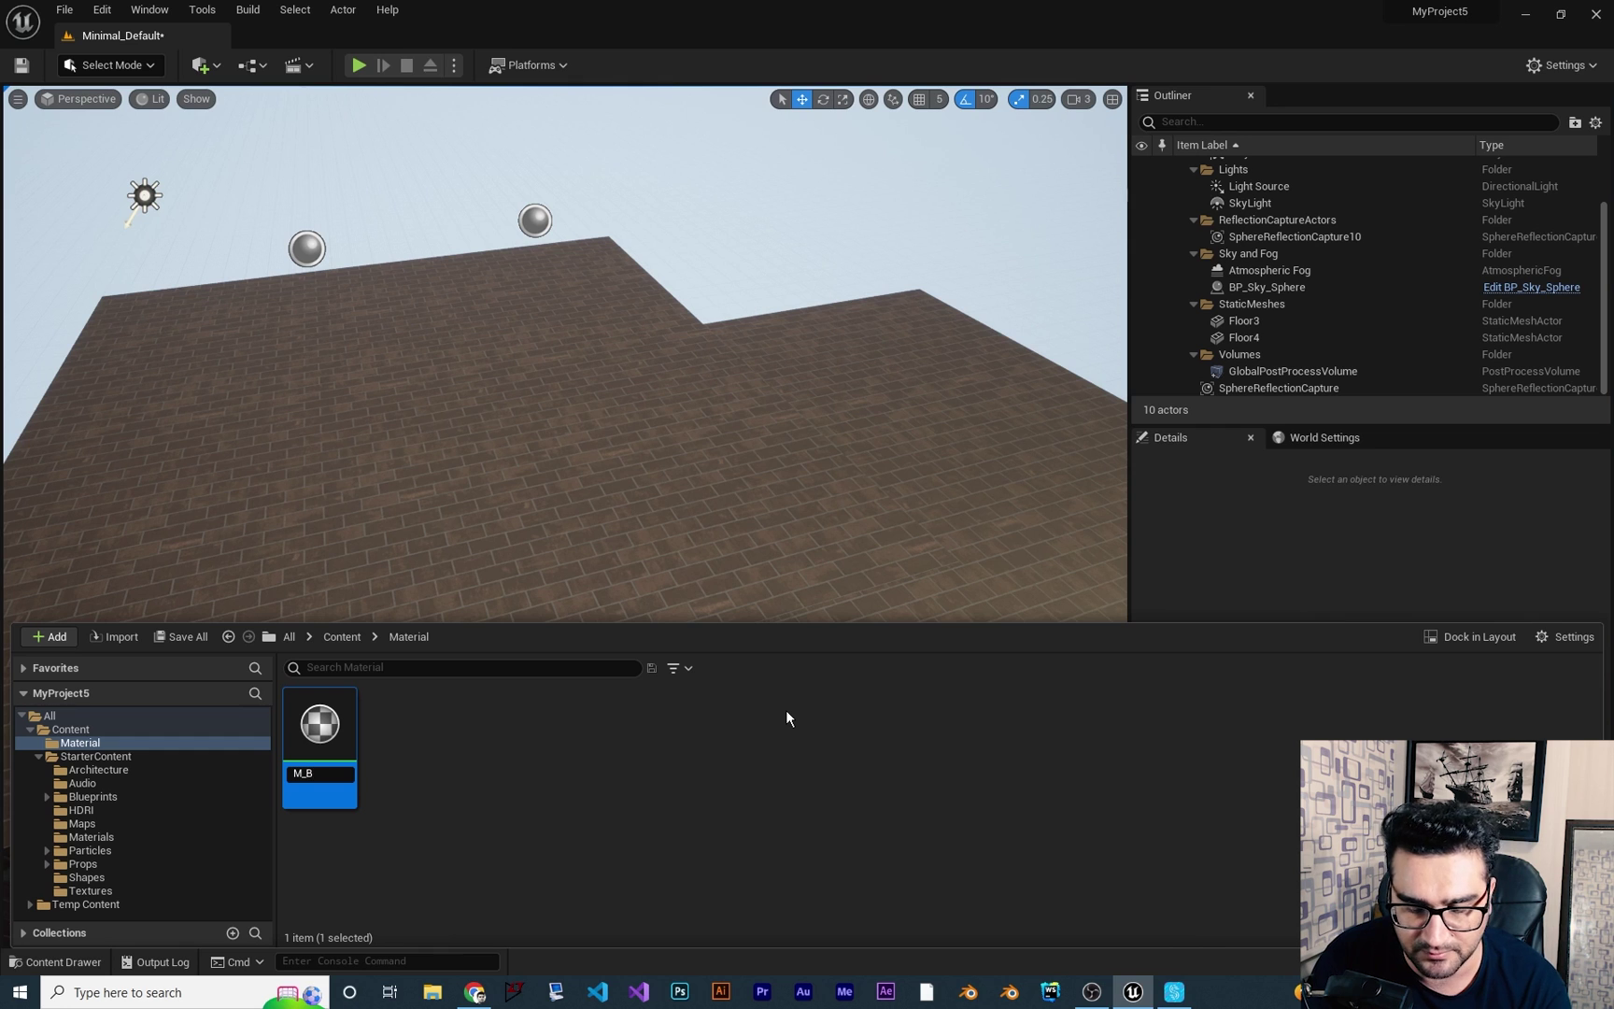
type("M_Brick")
key("Return")
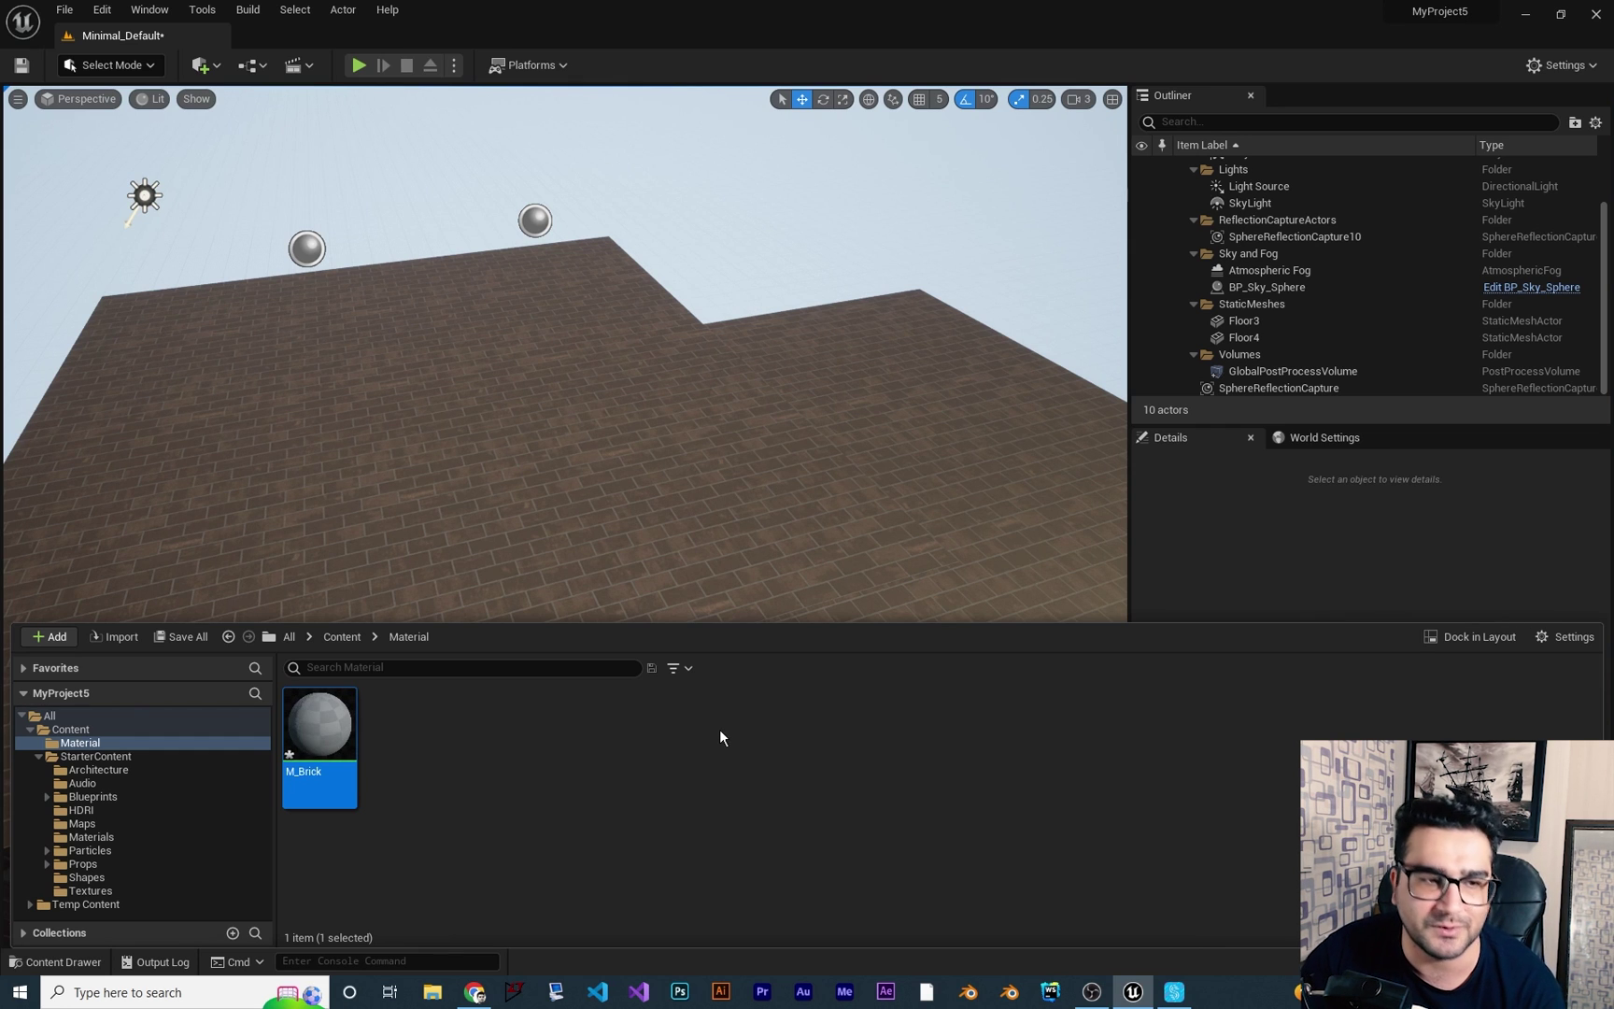
Add the T_Brick_Clay_New_D starter texture to the M_Brick graph and connect its RGB output to Base Color.
double_click(334, 731)
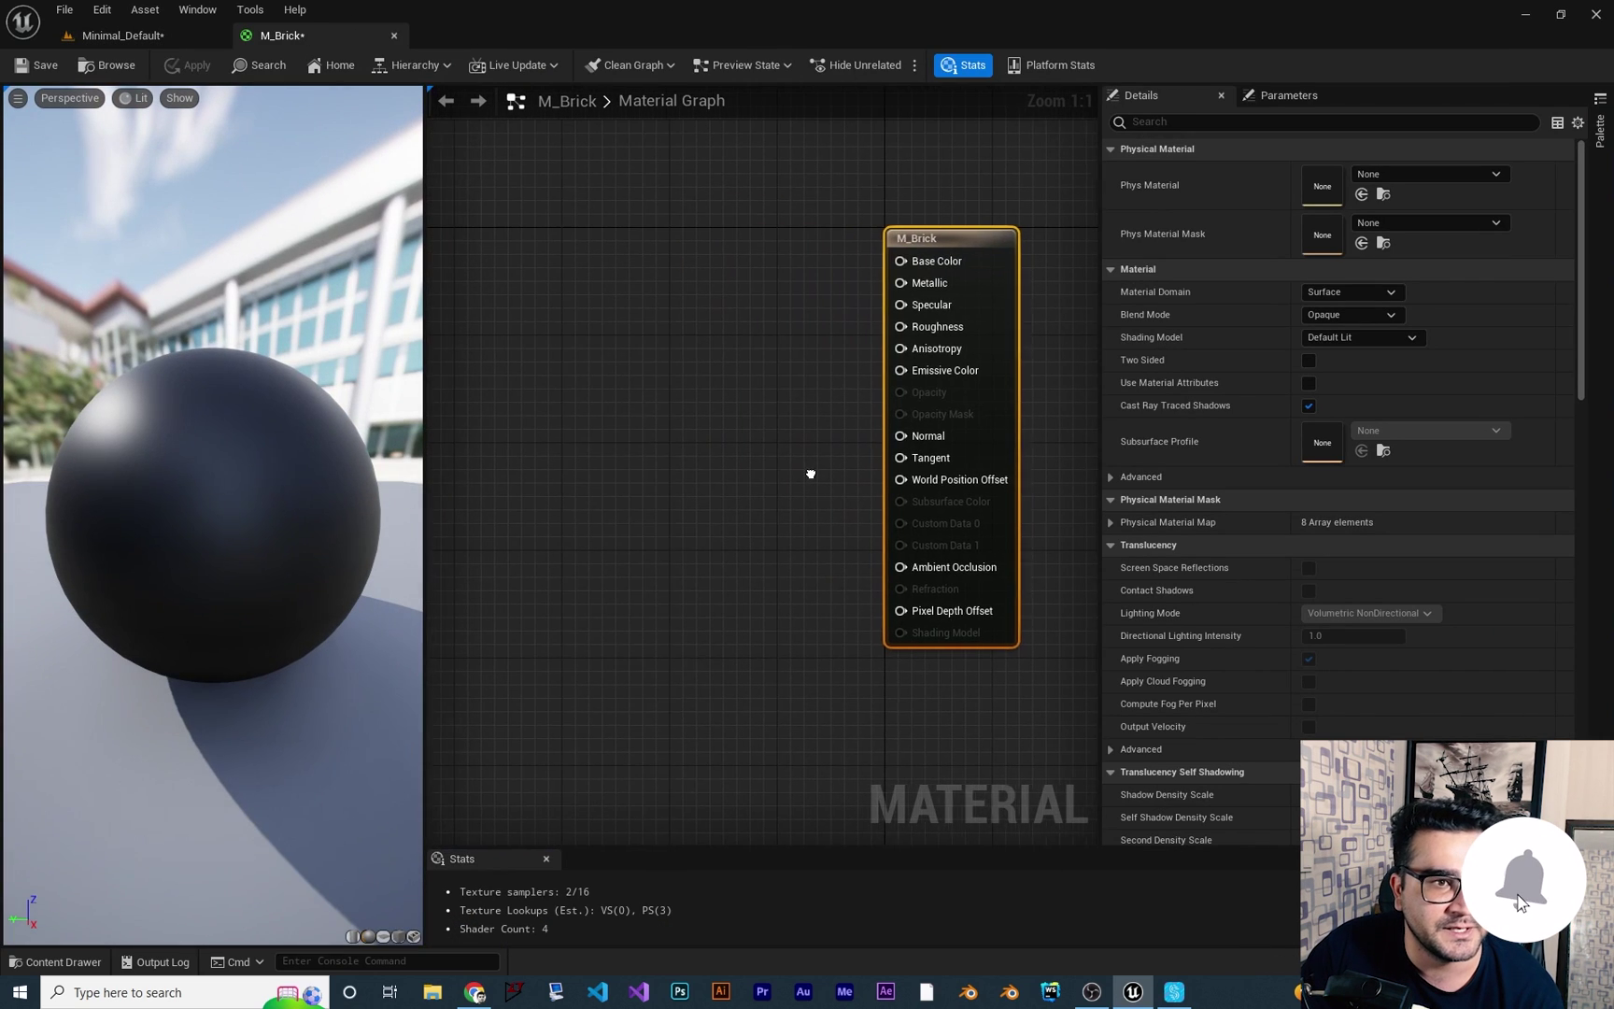
right_click_drag(811, 474, 817, 474)
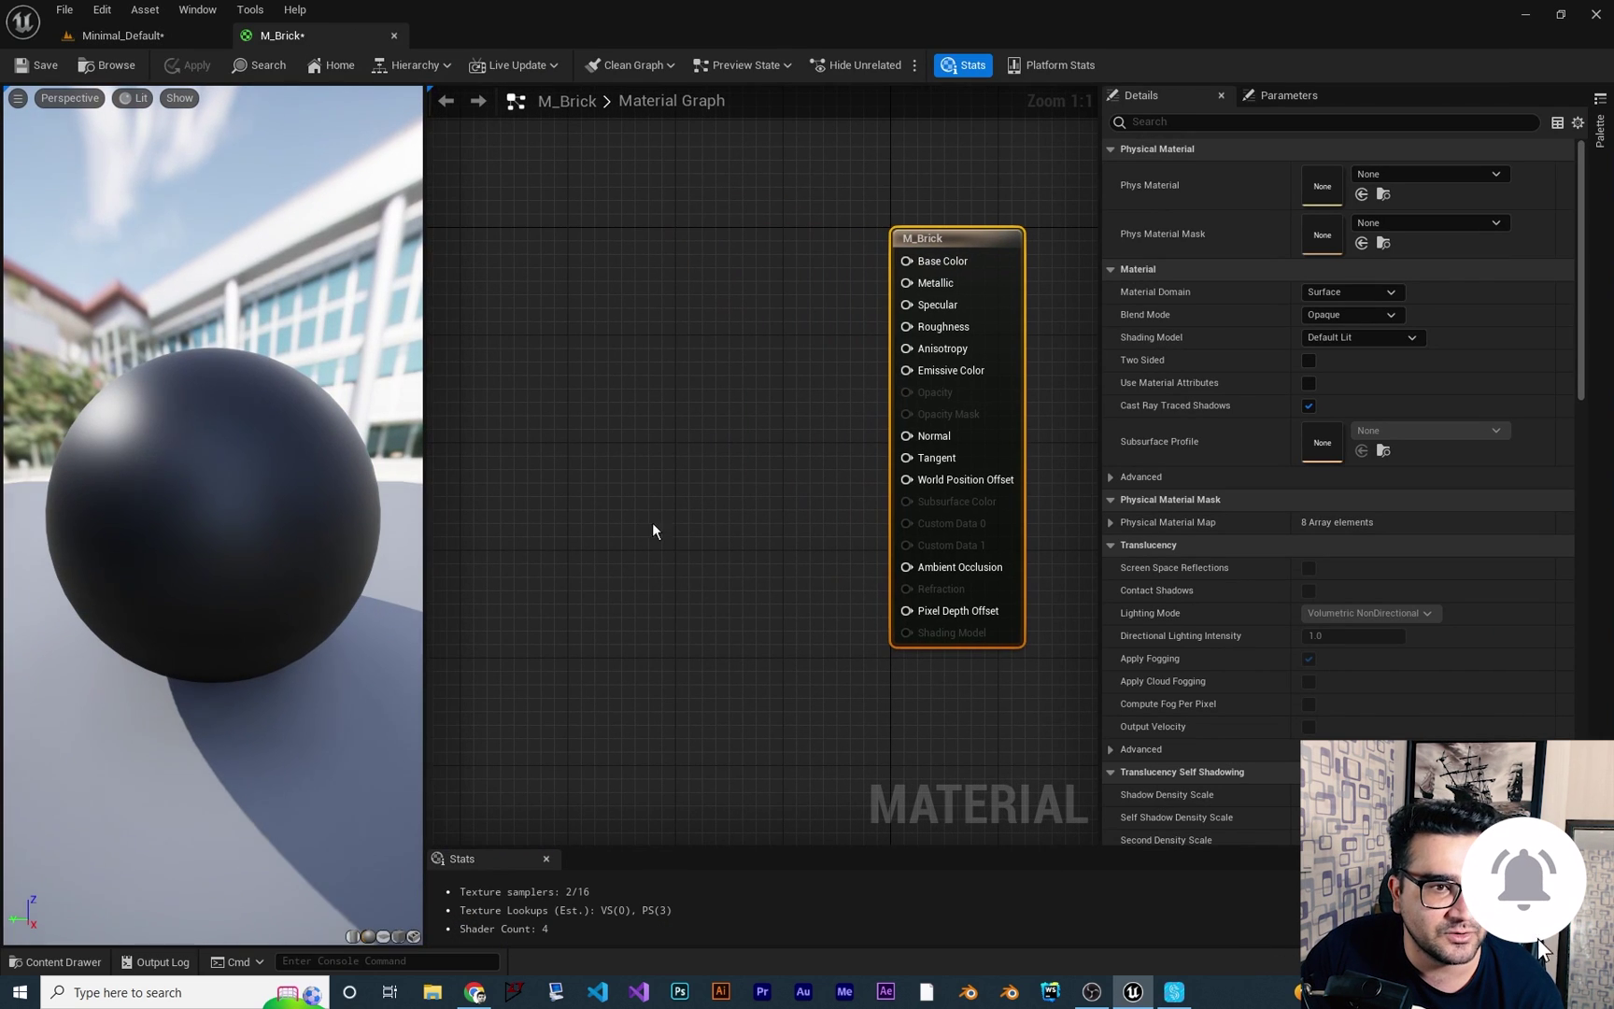
left_click(64, 961)
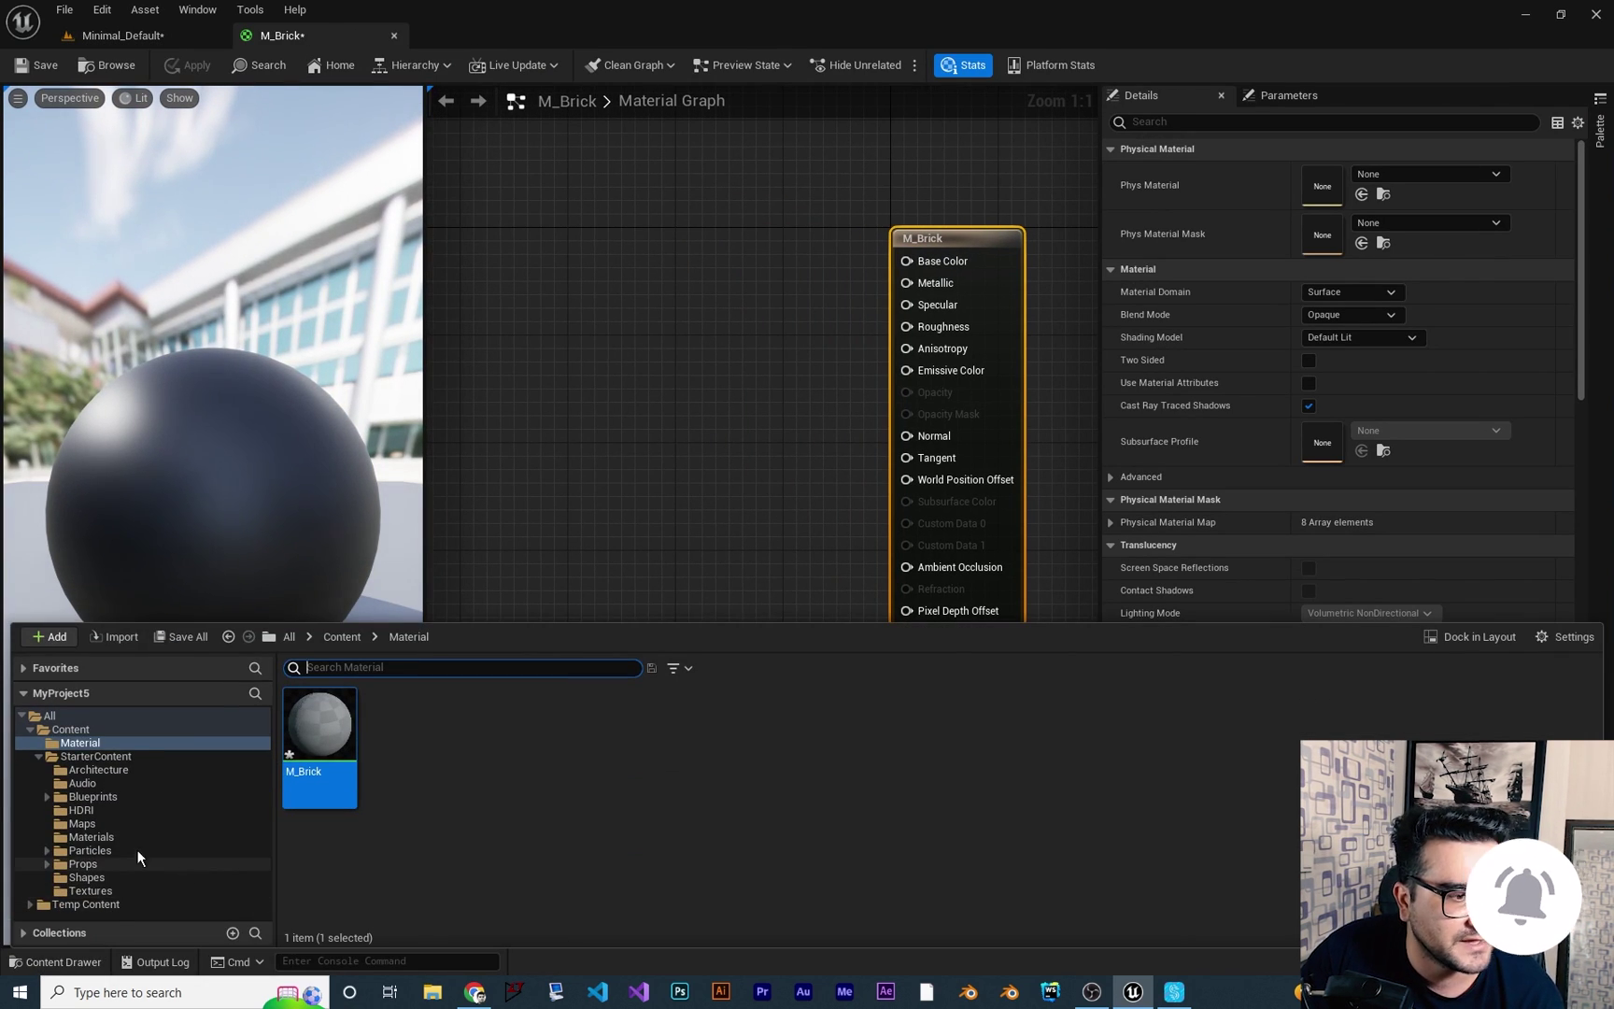
left_click(89, 891)
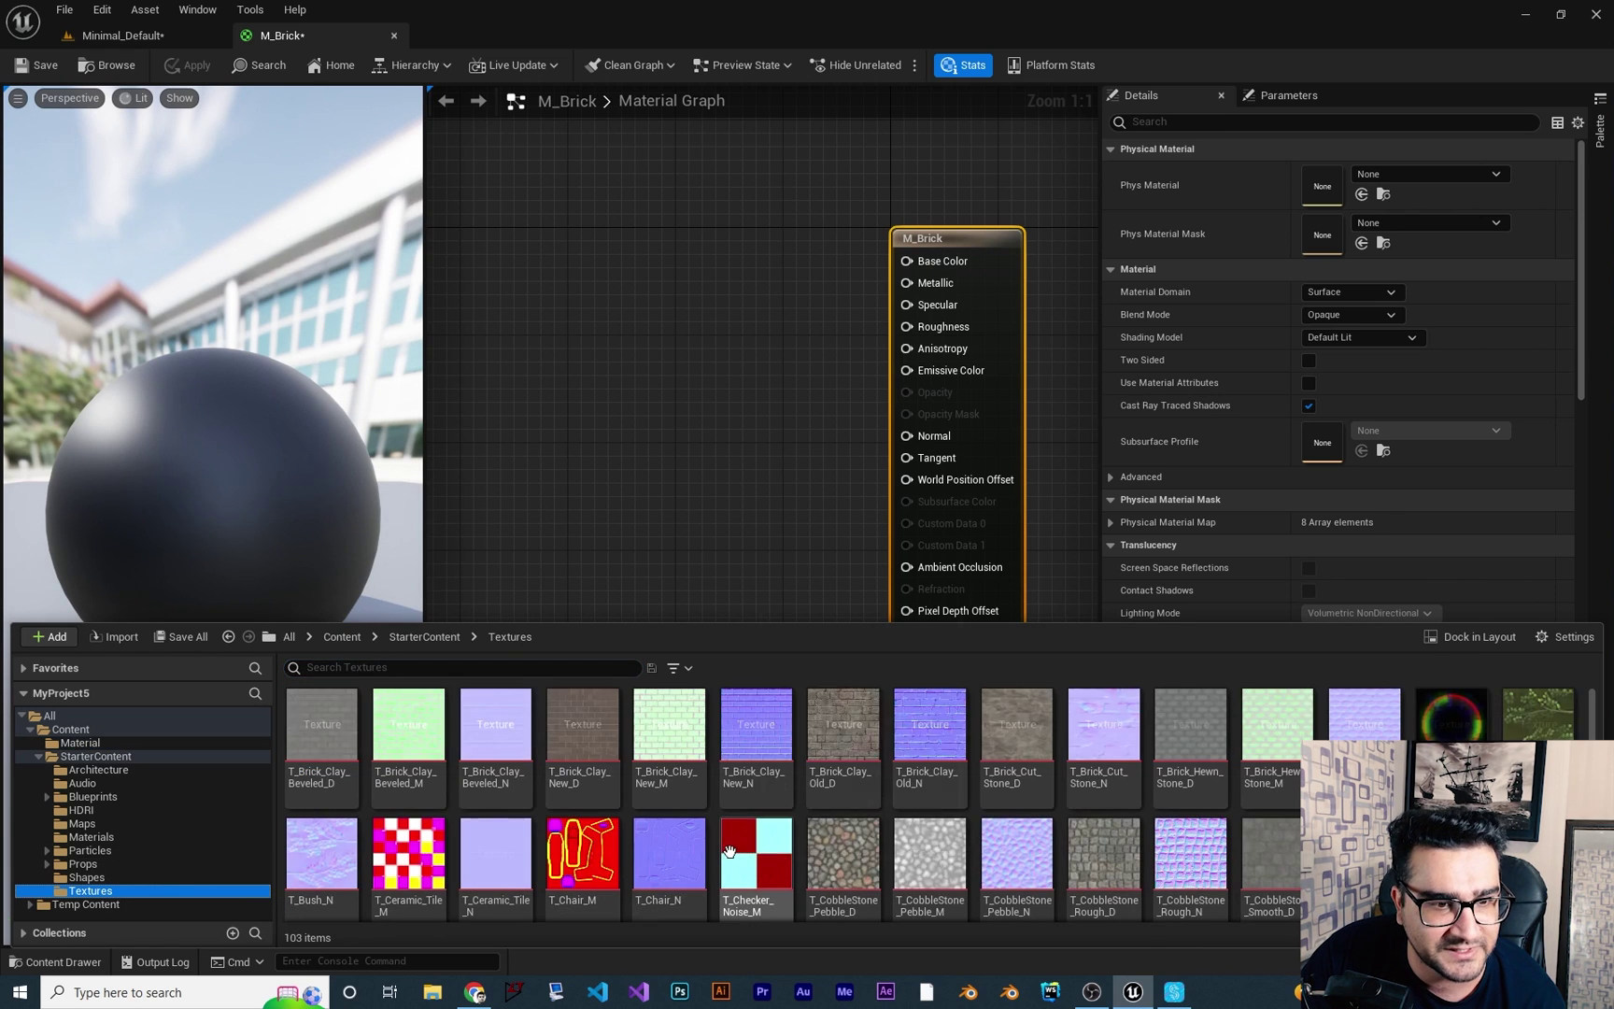
left_click_drag(584, 747, 577, 214)
left_click_drag(700, 245, 911, 263)
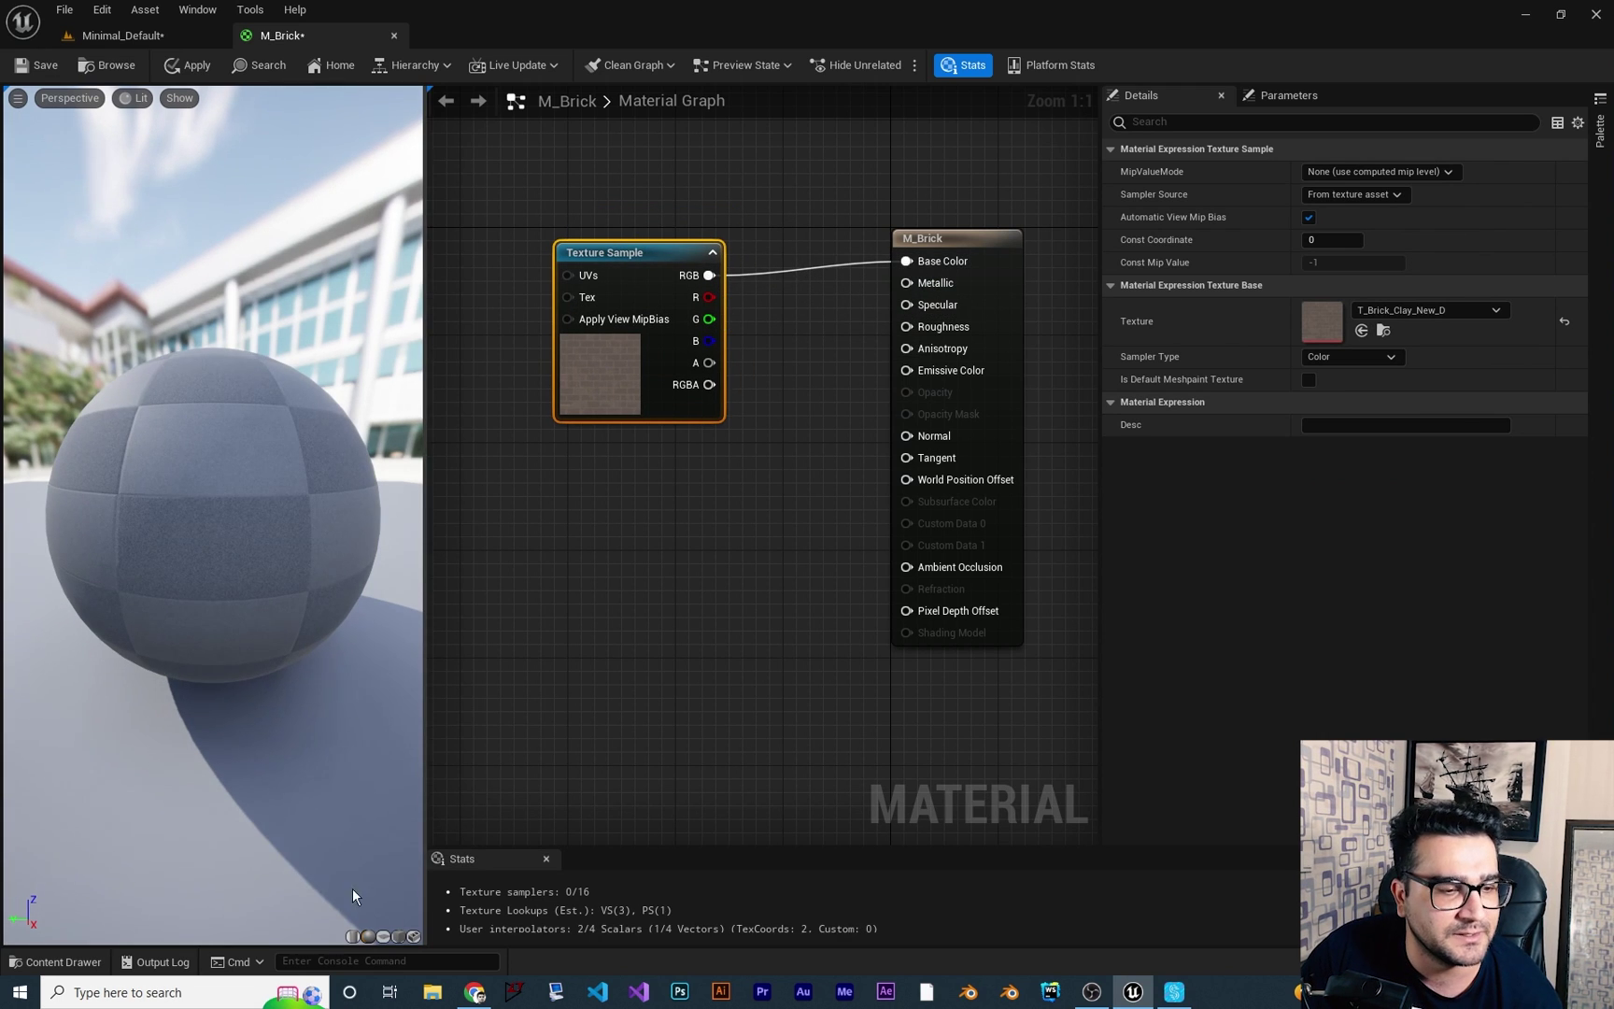
Preview the brick material on a cube and save M_Brick.
left_click(399, 938)
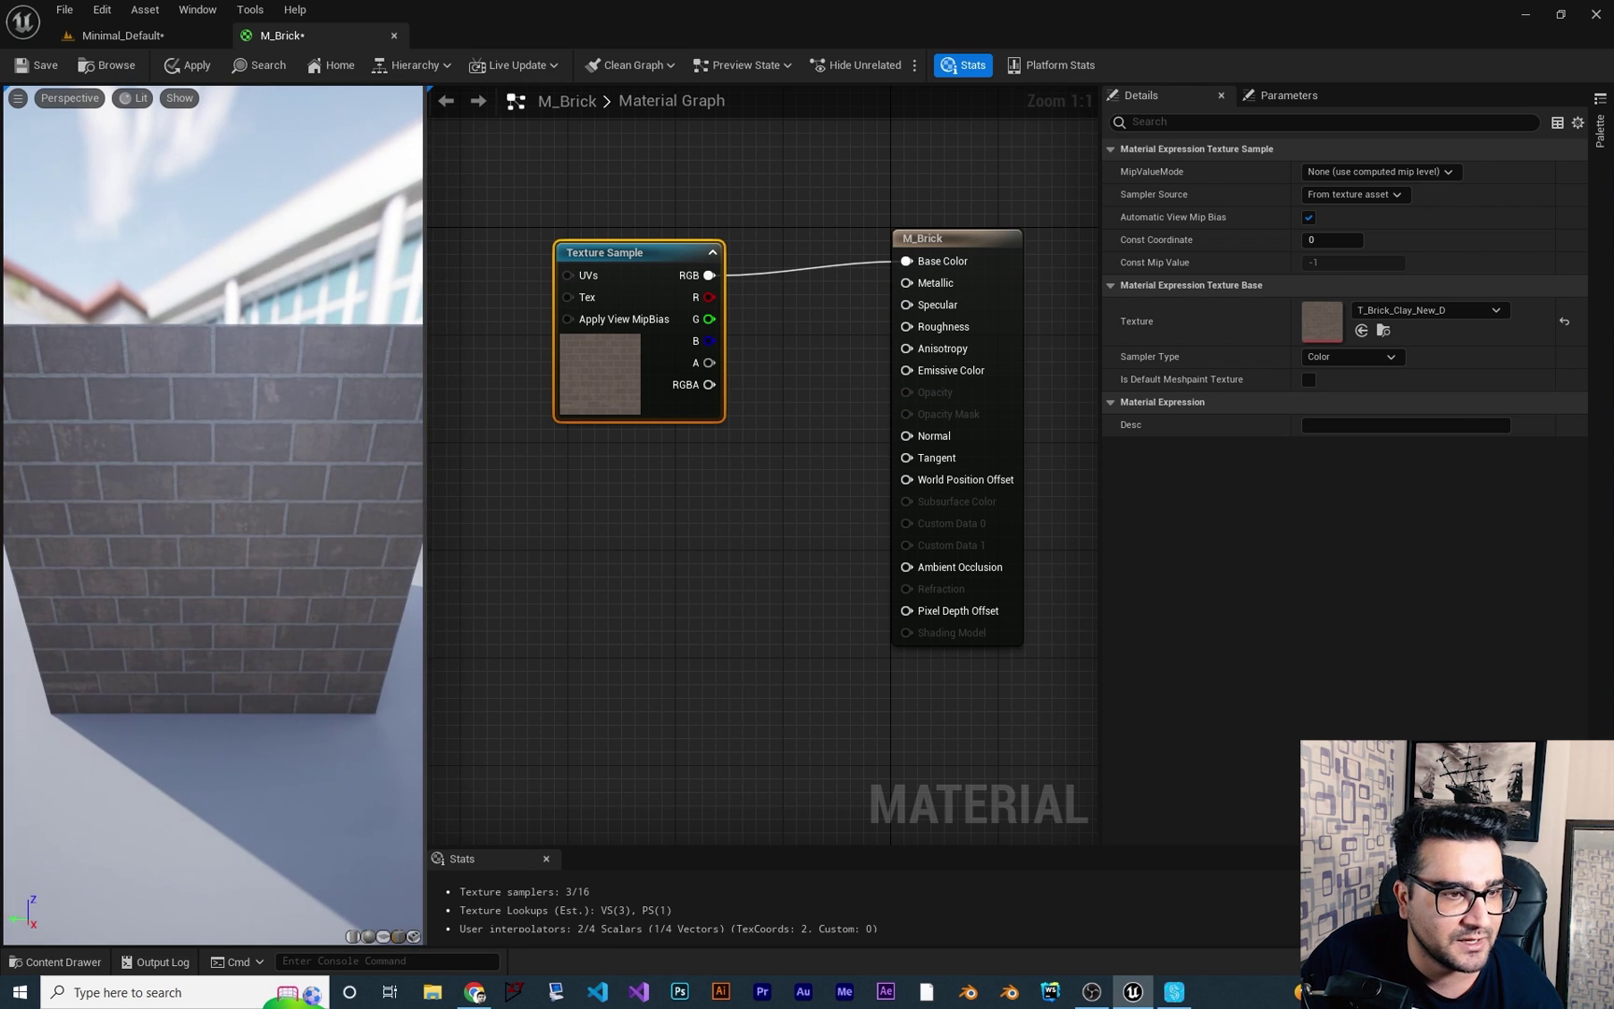
mouse_move(342, 486)
left_mouse_down()
mouse_move(271, 589)
mouse_move(368, 487)
left_mouse_up()
right_click_drag(697, 501, 745, 511)
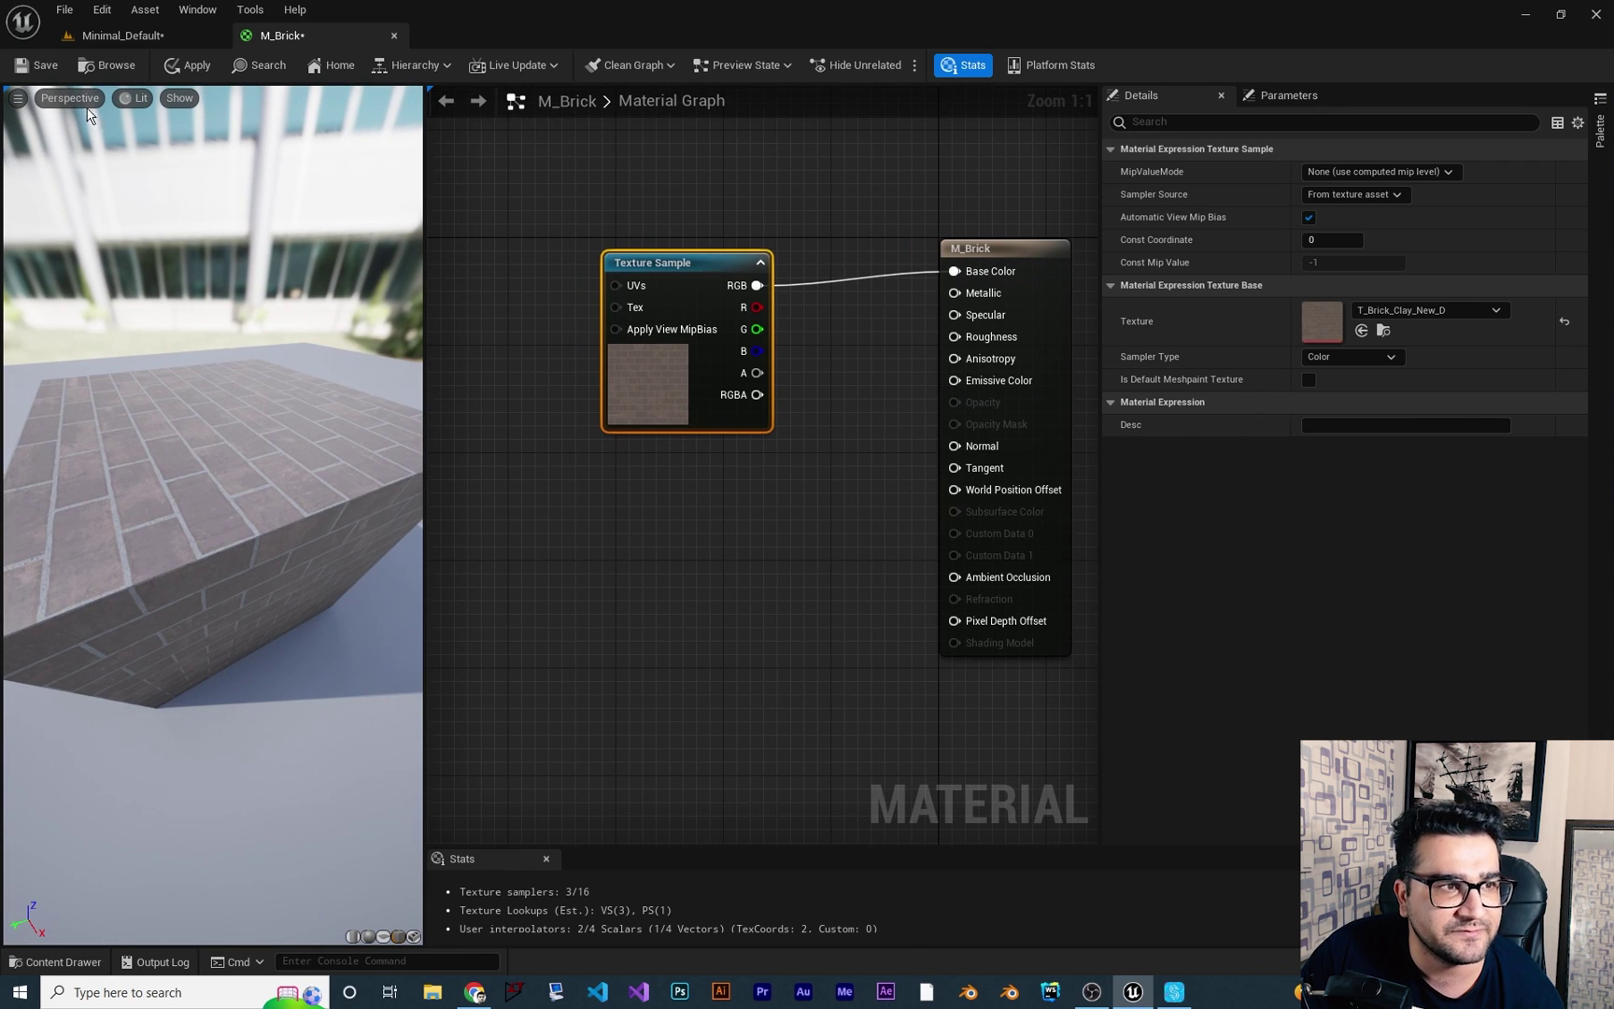
left_click(38, 67)
Return to the Minimal_Default level and apply the M_Brick material to the Floor4 slab.
left_click(122, 35)
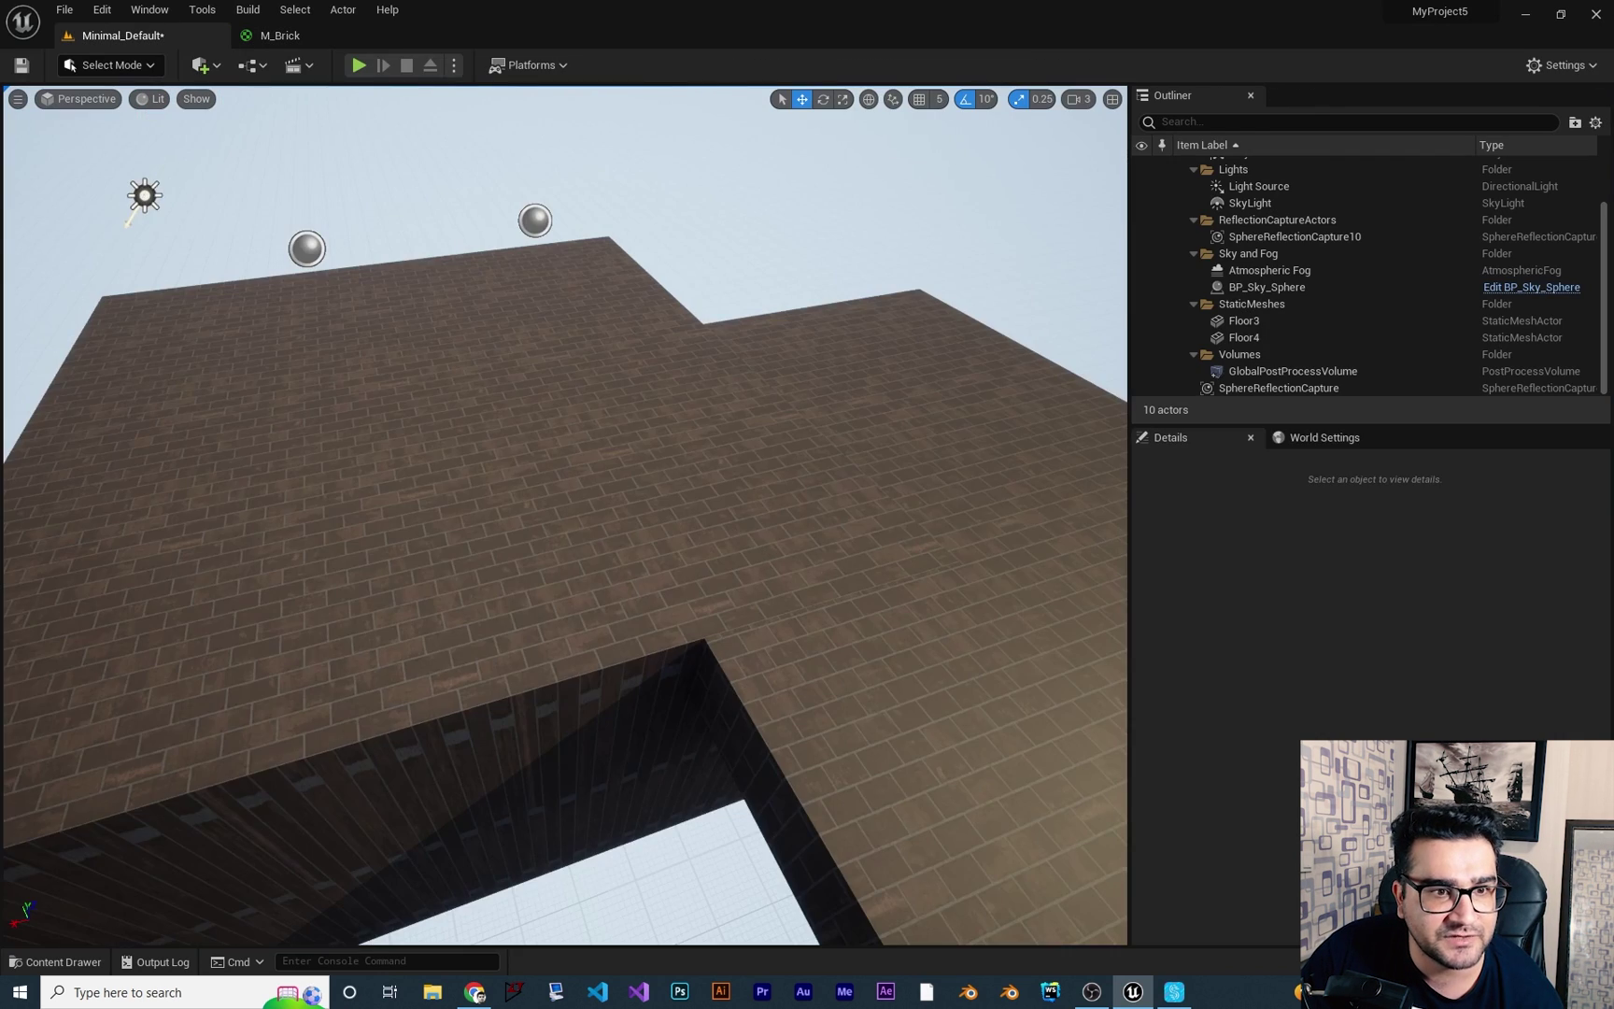
right_click_drag(838, 617, 906, 618)
scroll(839, 618, "up", 3)
left_click(839, 617)
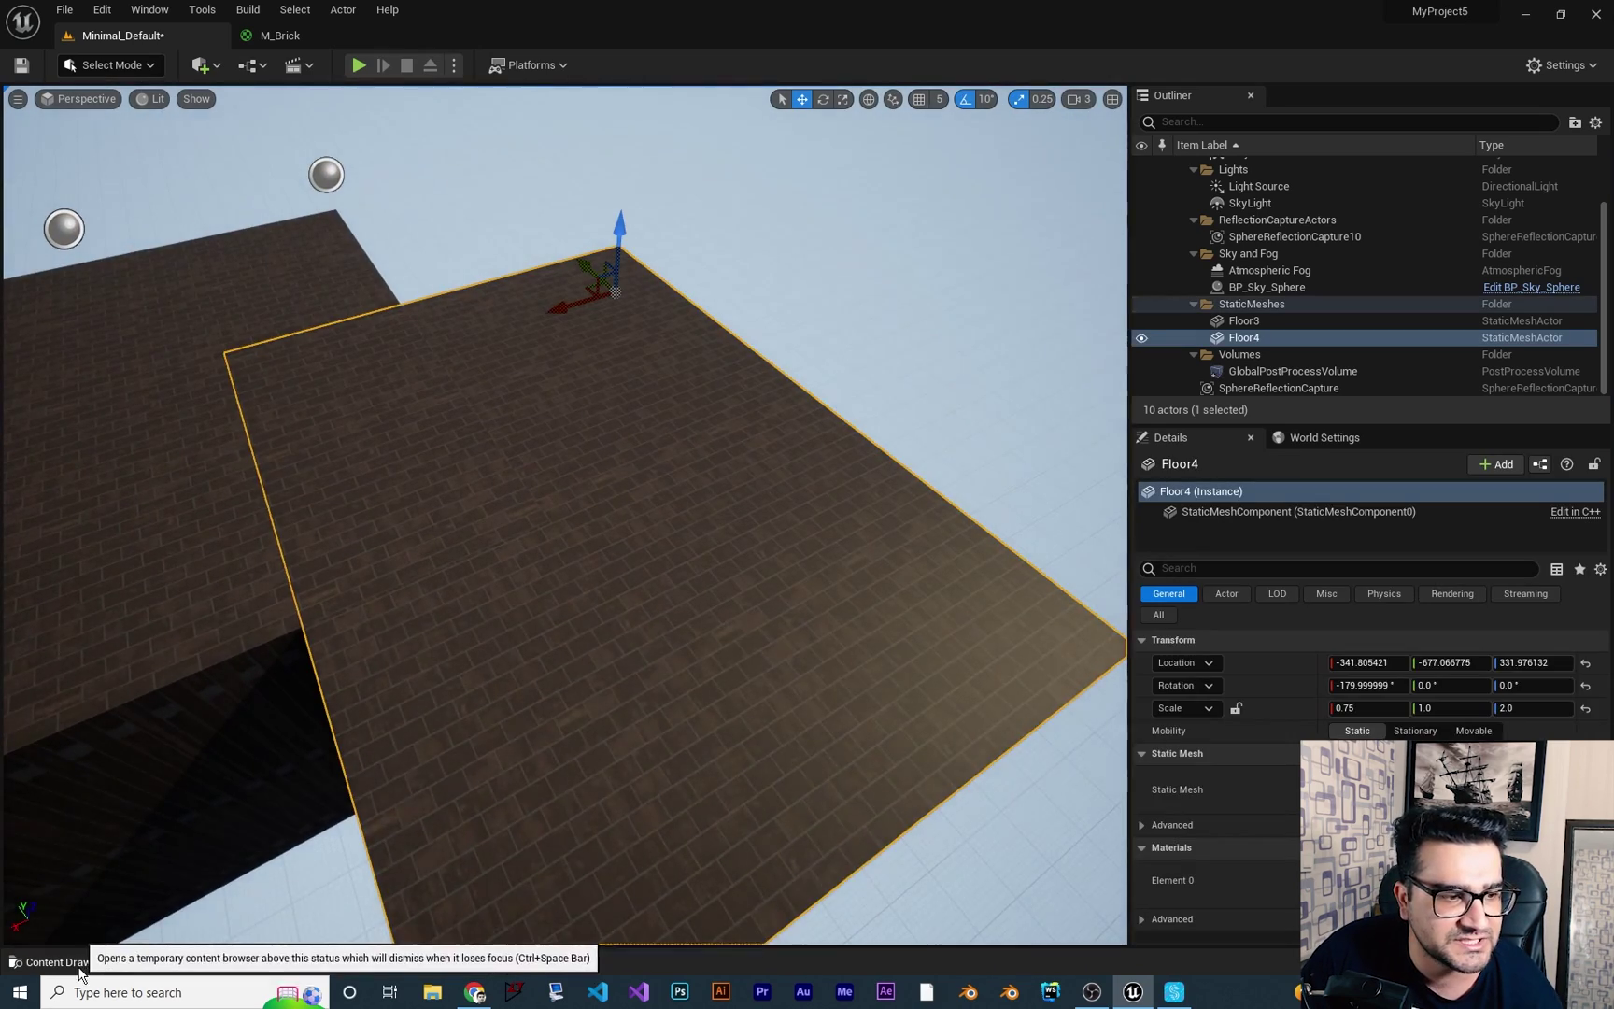
left_click(76, 966)
left_click(80, 743)
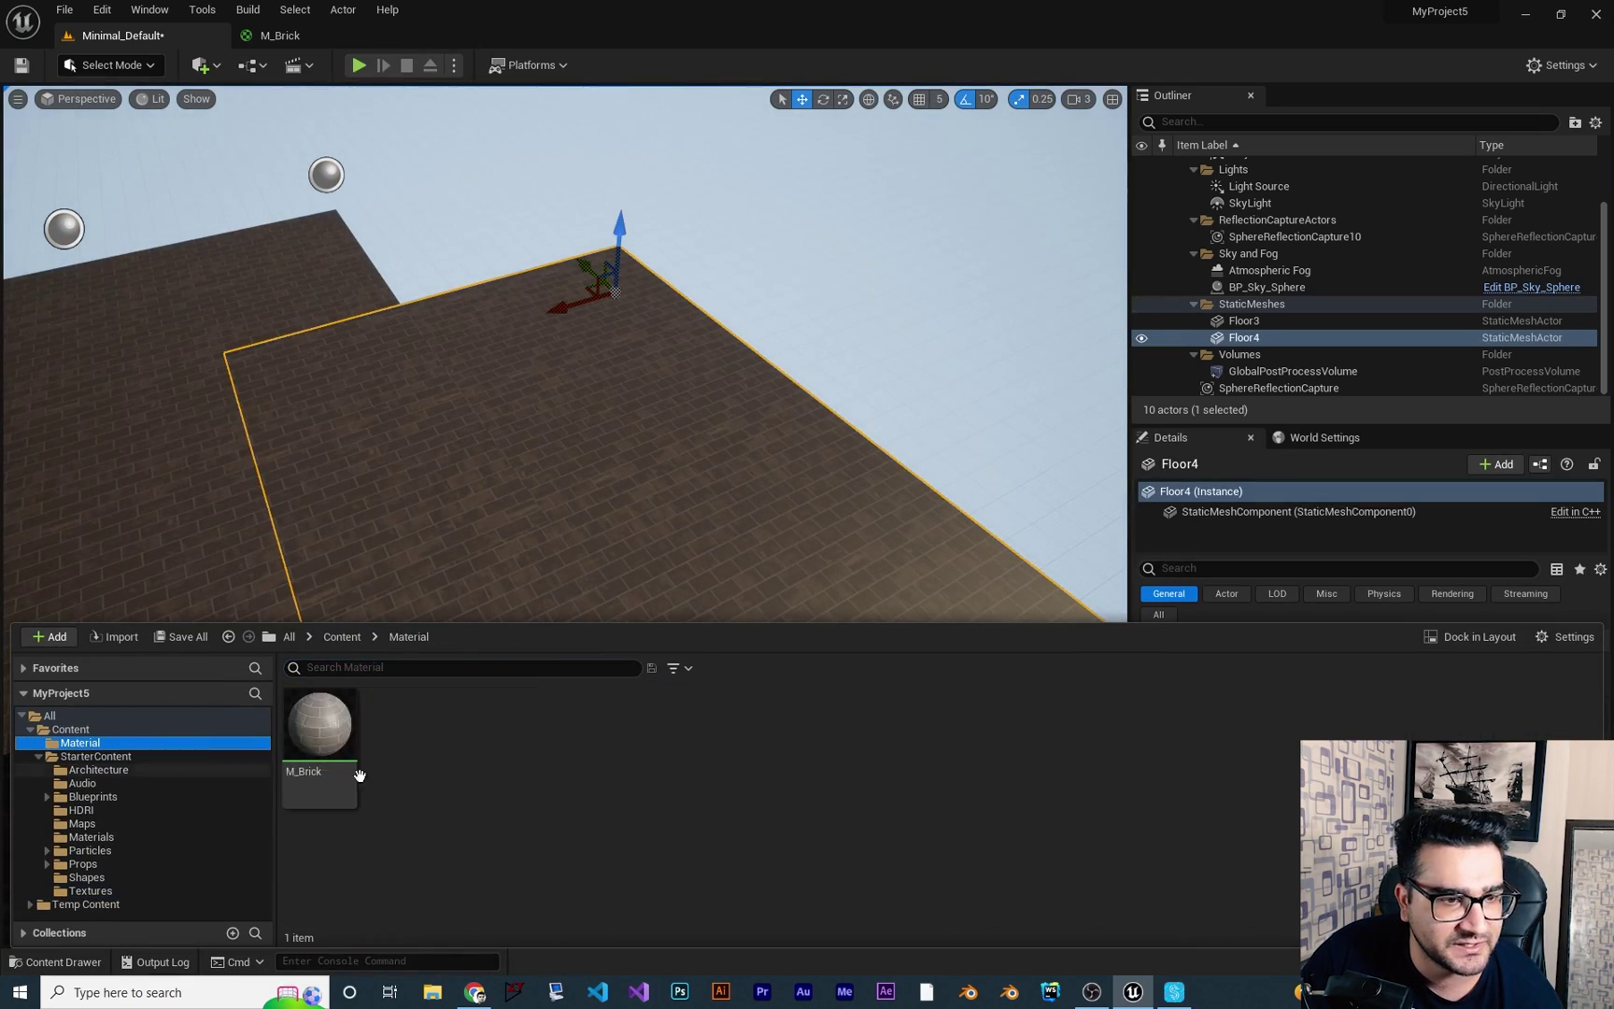
left_click_drag(322, 733, 575, 525)
Apply the M_Brick material to the adjoining Floor3 block.
left_click(64, 962)
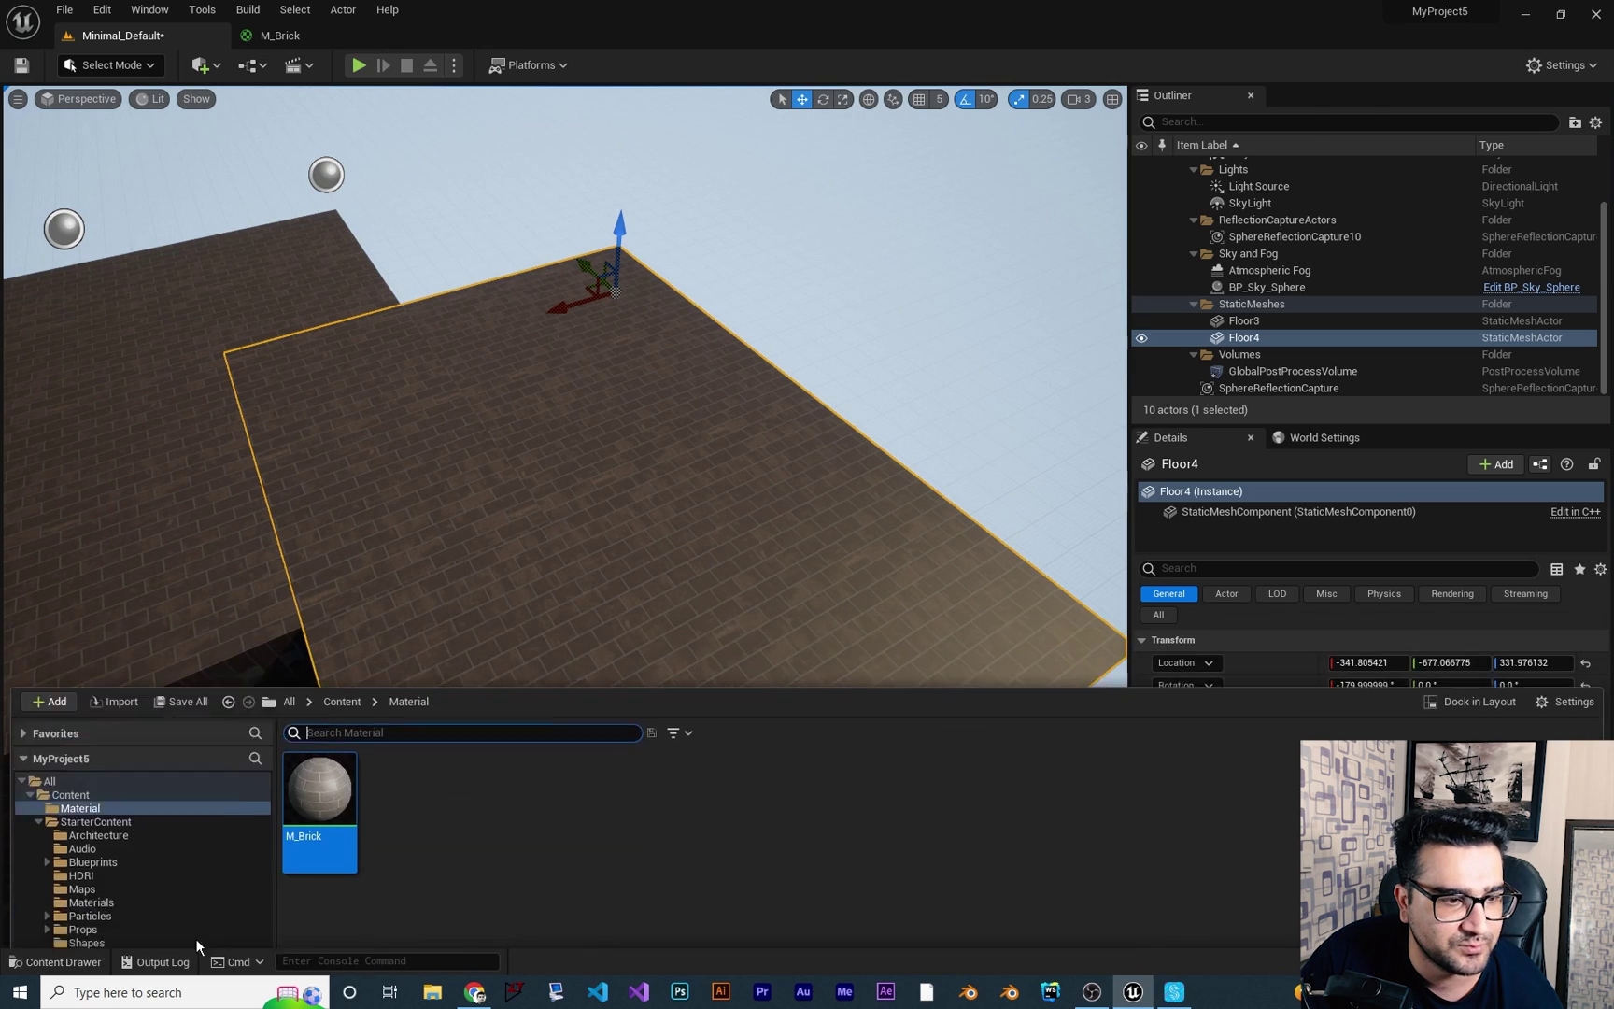
double_click(318, 742)
left_click(500, 588)
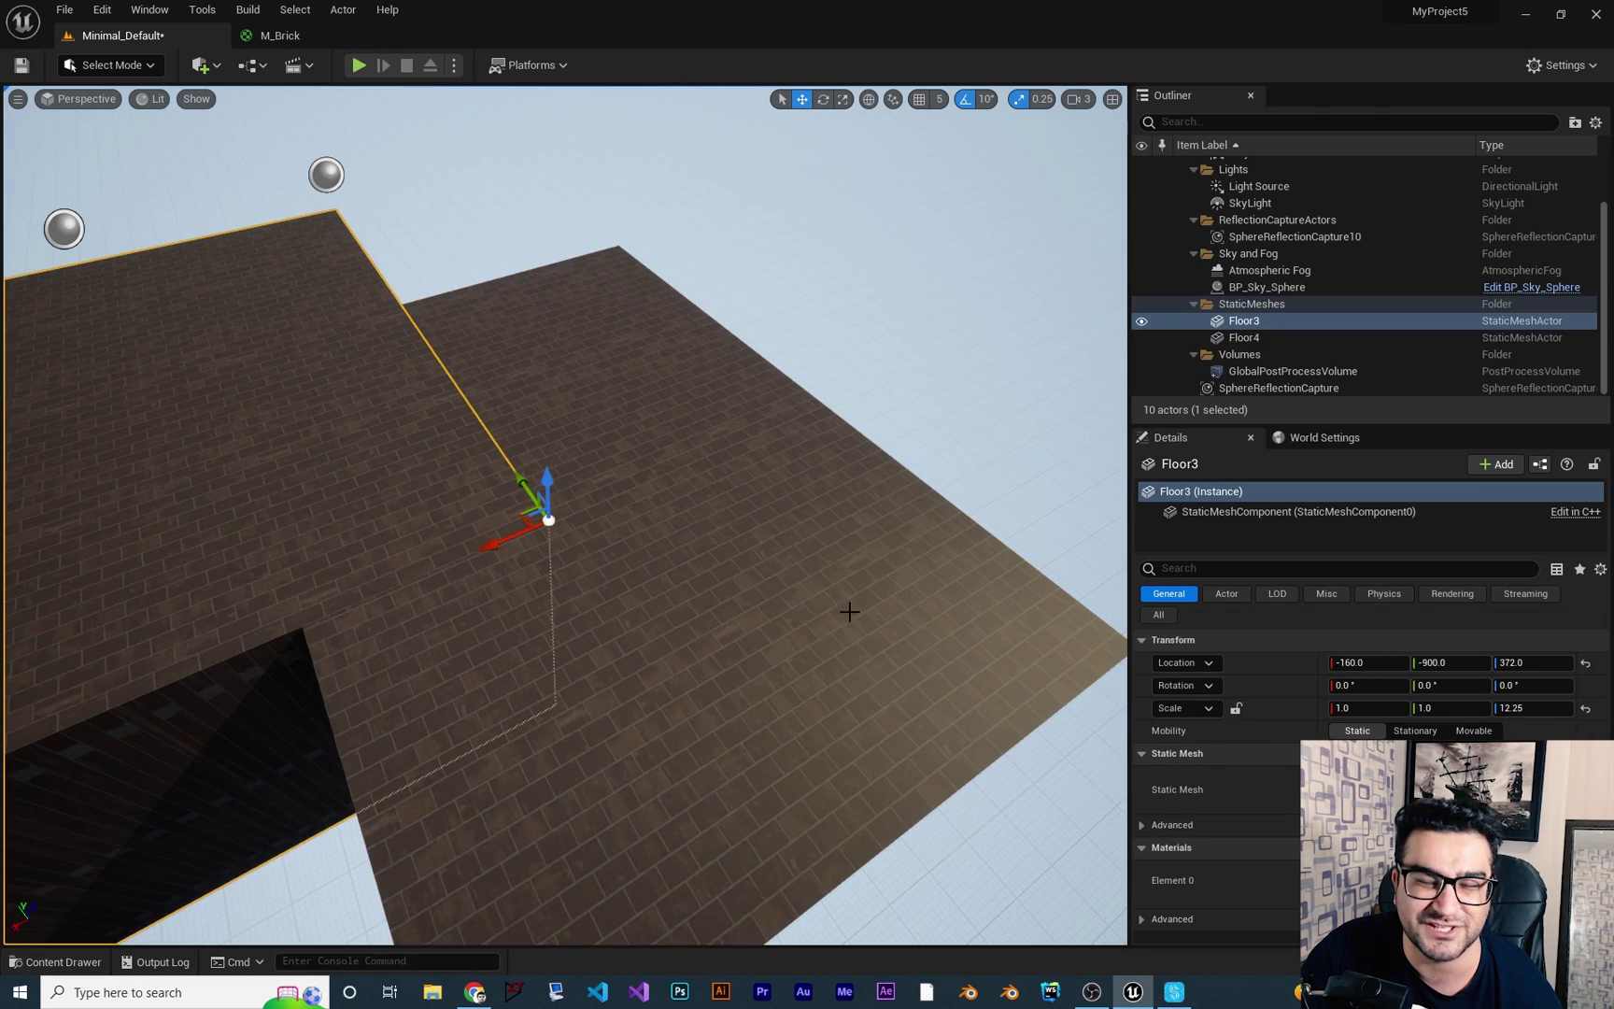
Check the material assigned to Floor4 and return to the M_Brick material graph.
right_click_drag(849, 612, 695, 607)
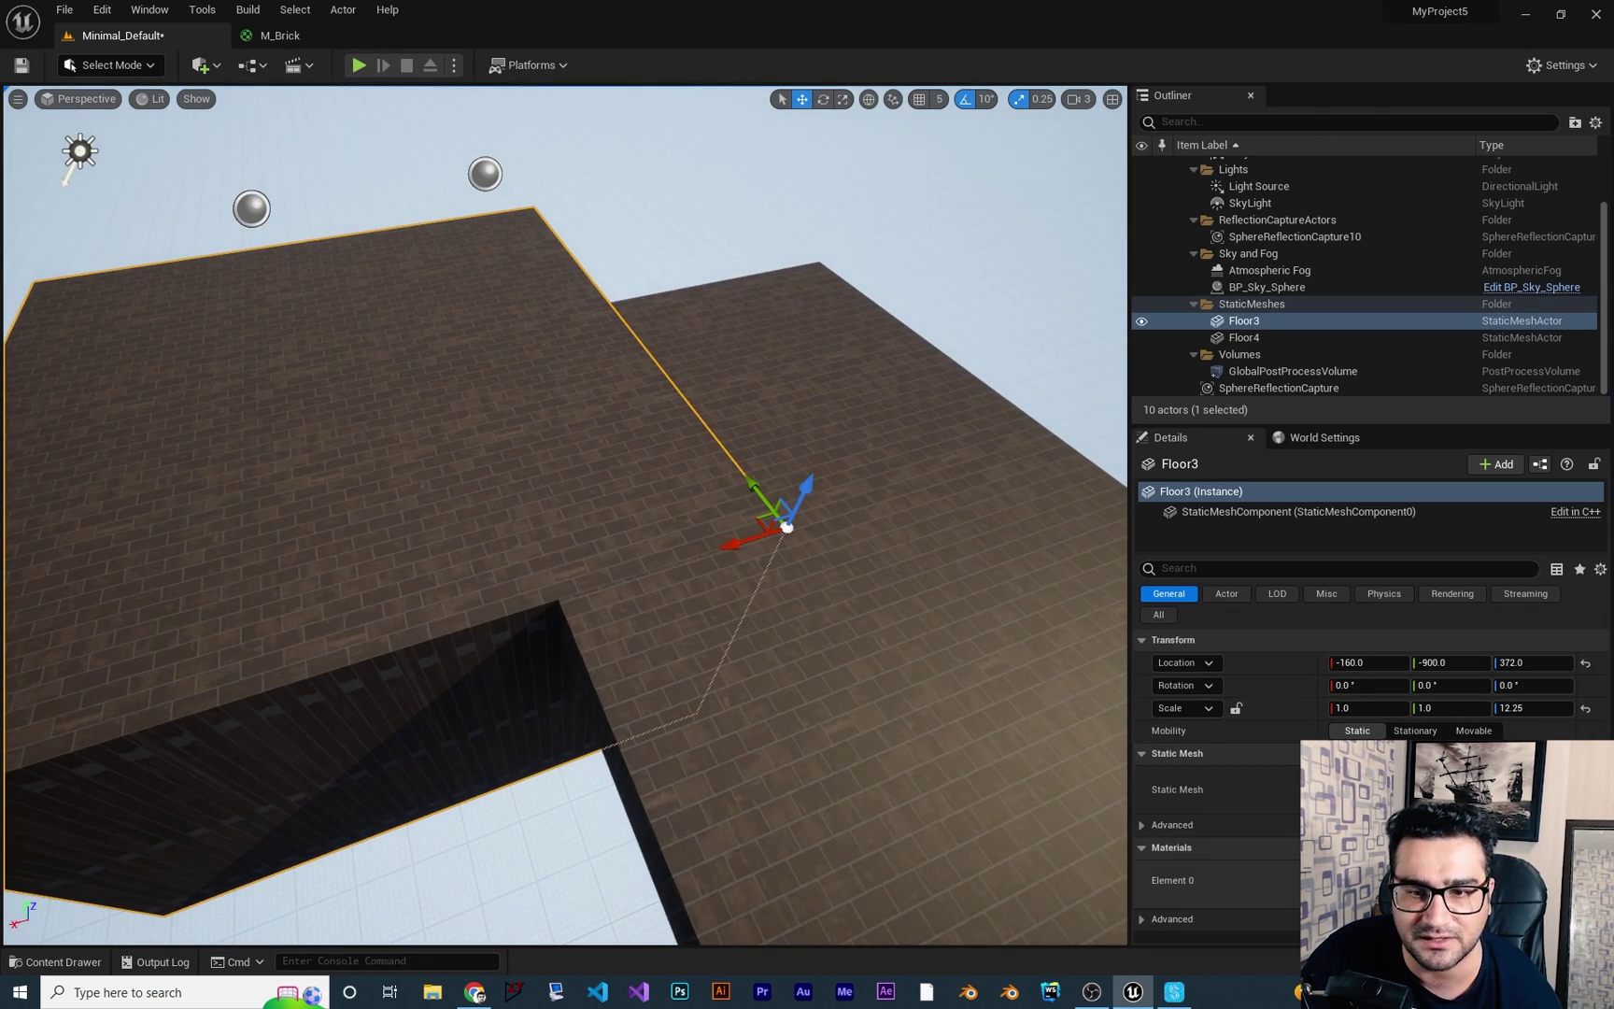
left_click(866, 712)
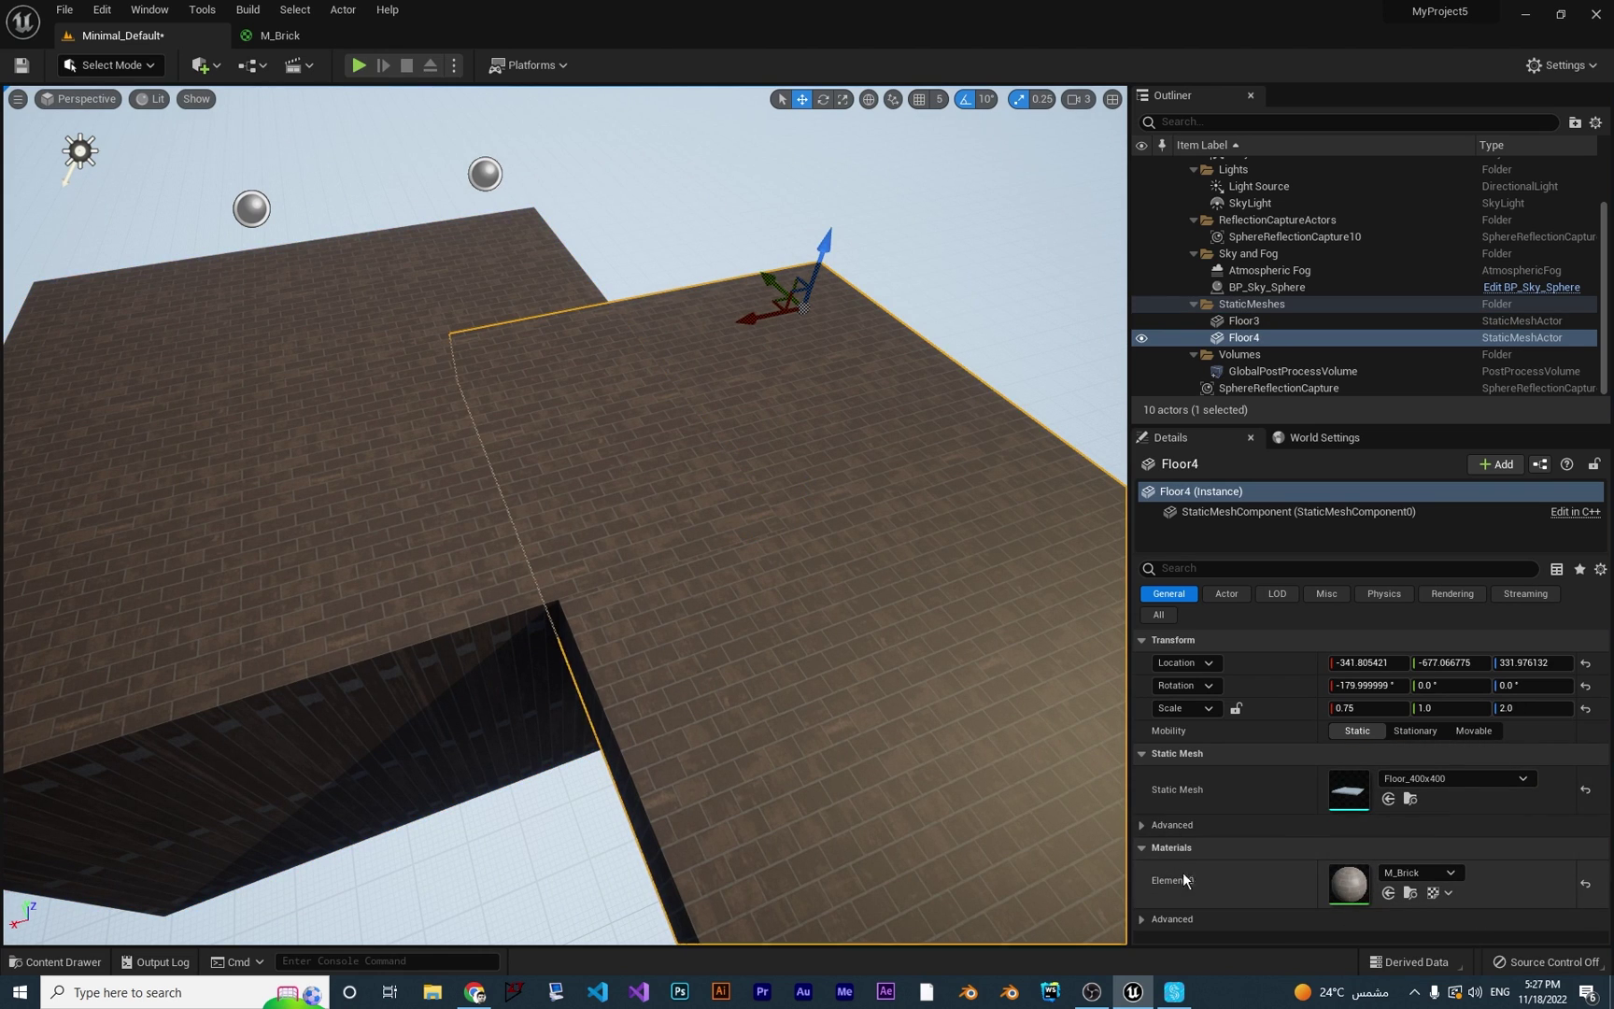
left_click(303, 38)
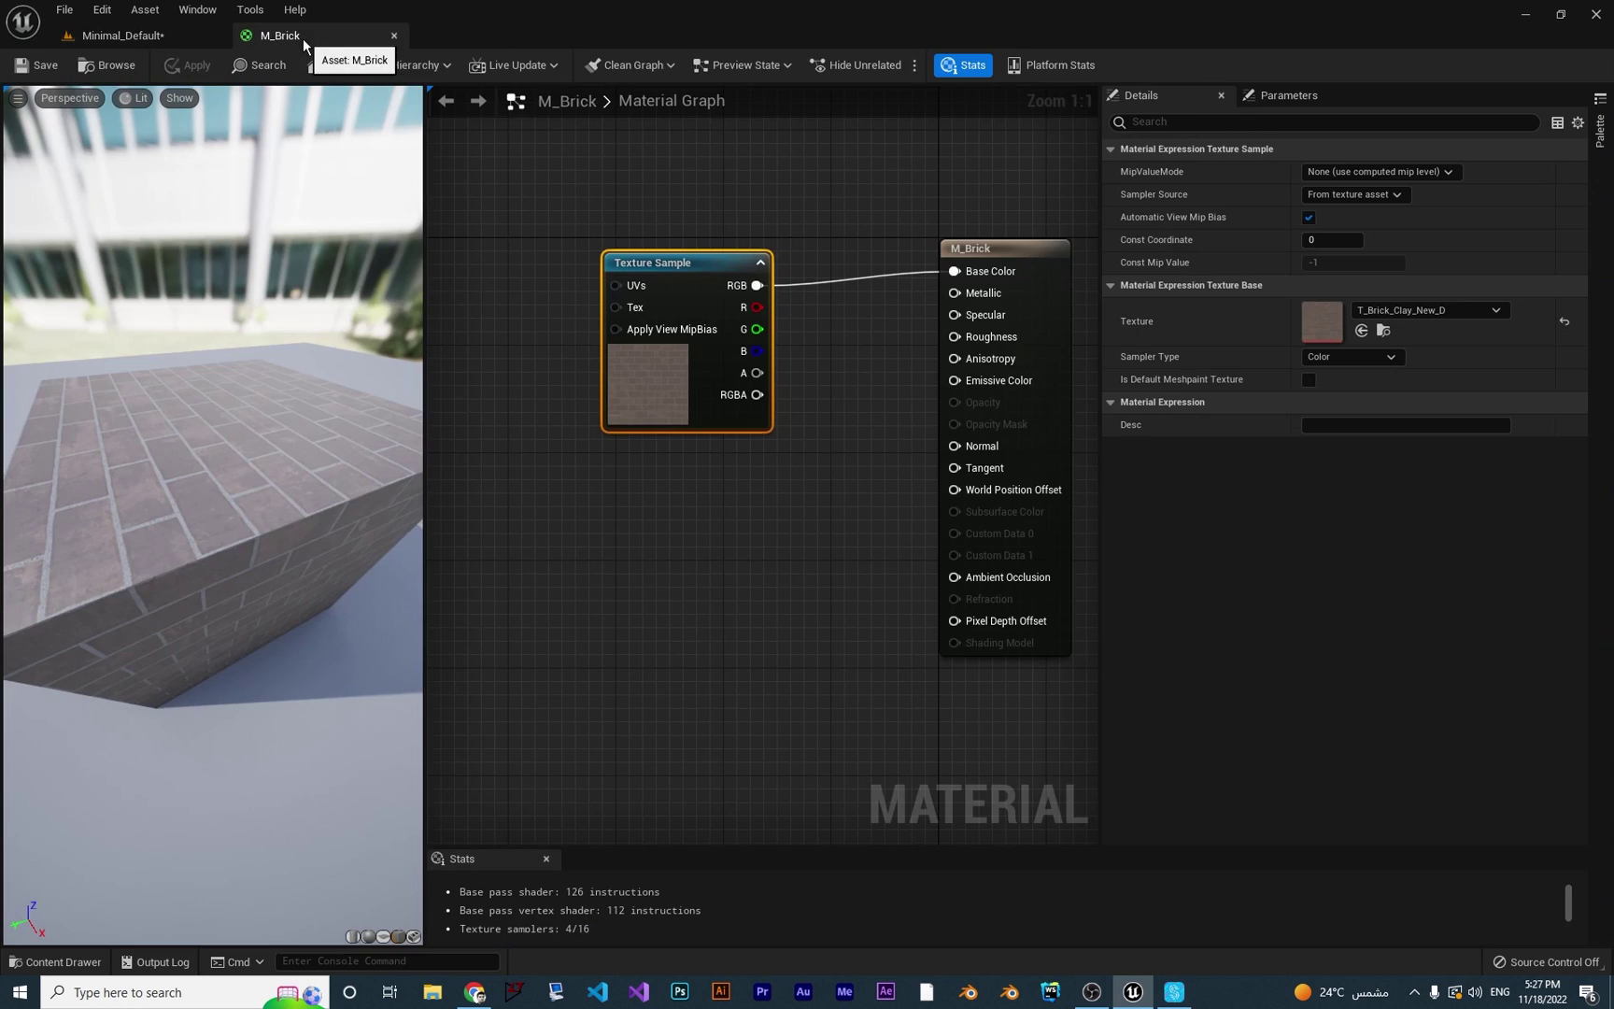
Add a PixelNormalWS node in the empty graph area well before the brick Texture Sample.
right_click_drag(748, 579, 904, 590)
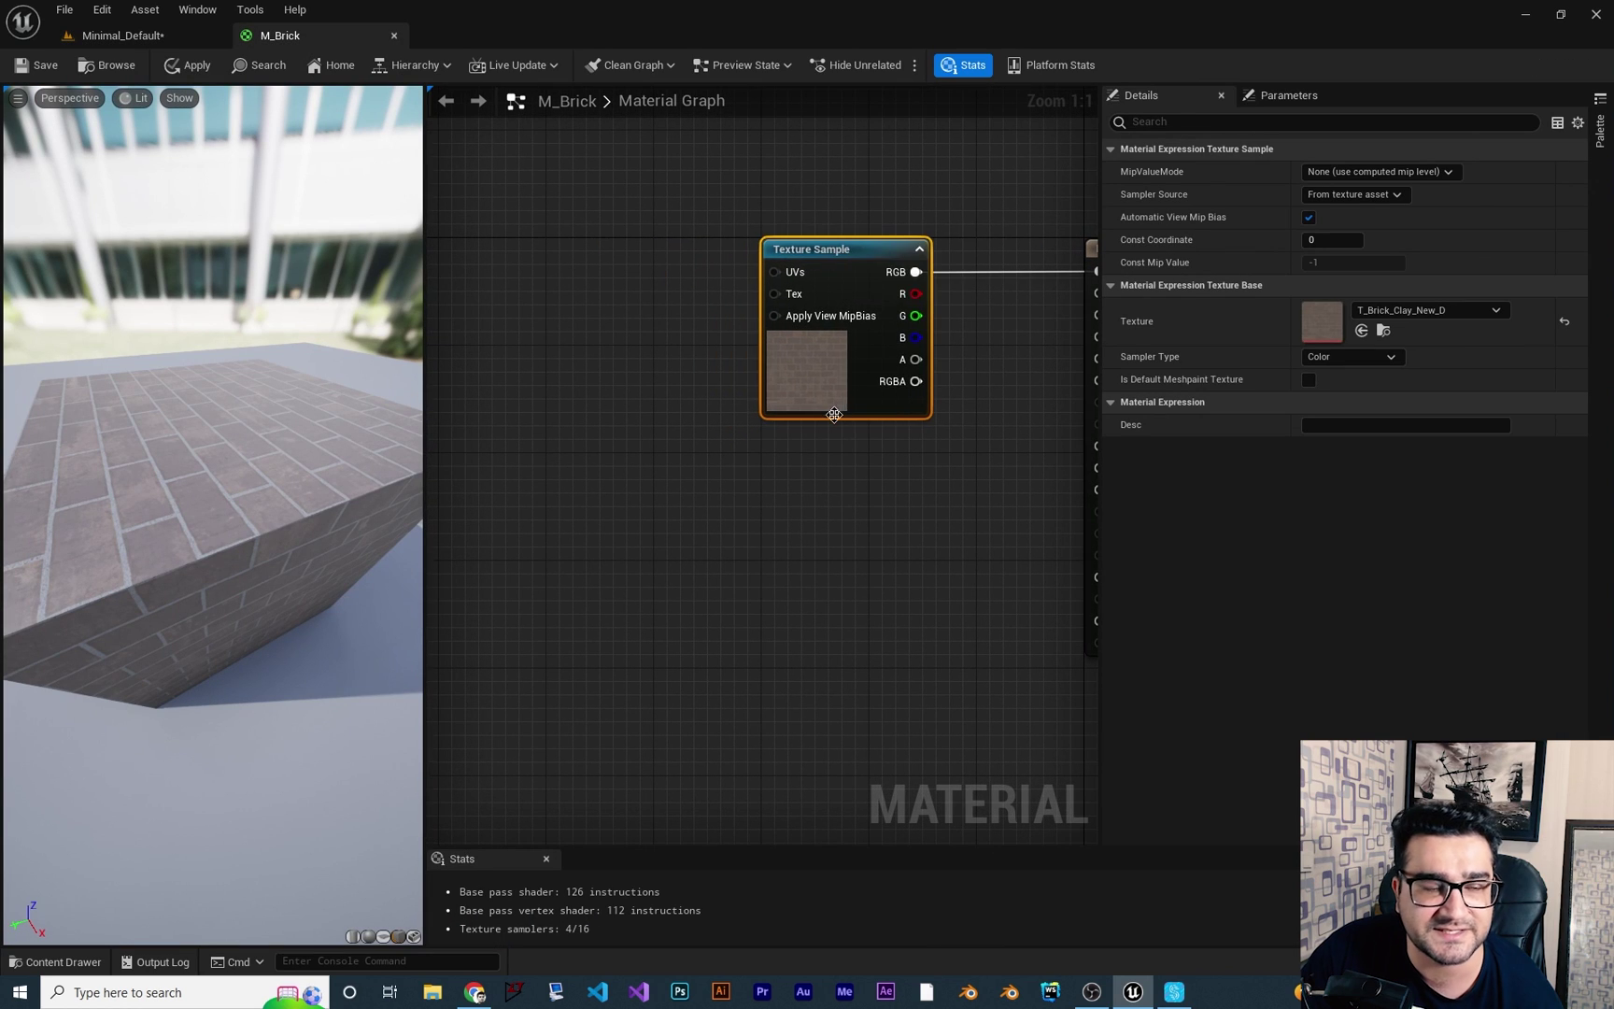
right_click_drag(859, 464, 734, 586)
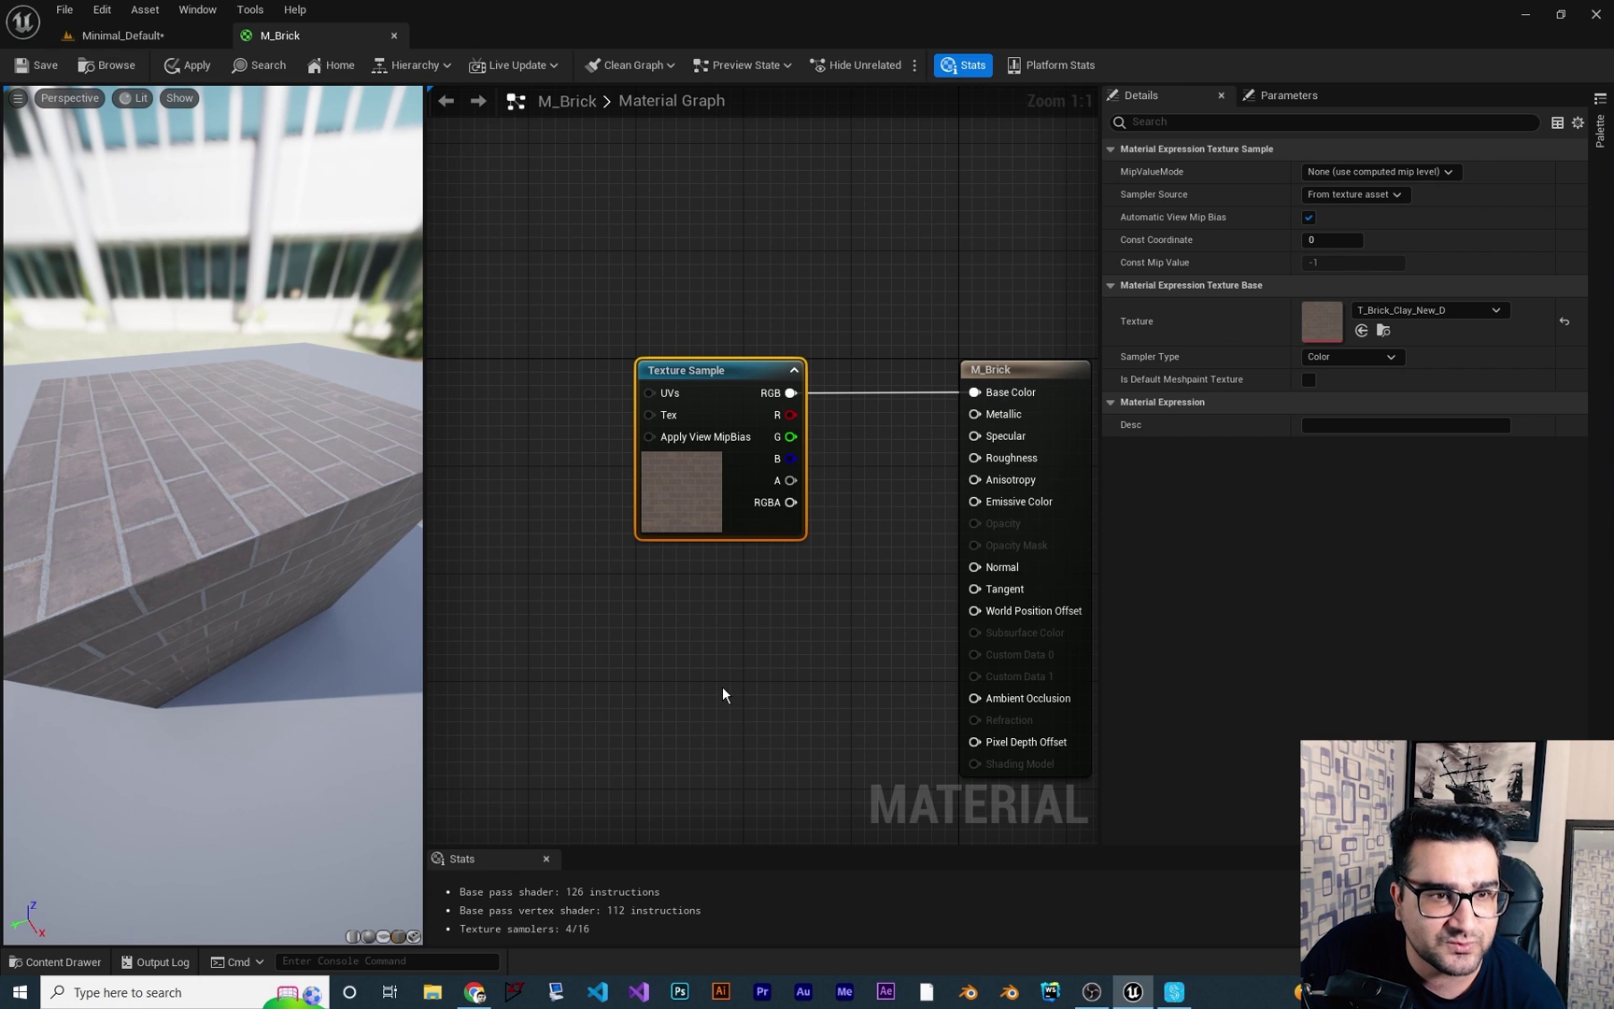
right_click_drag(667, 667, 799, 652)
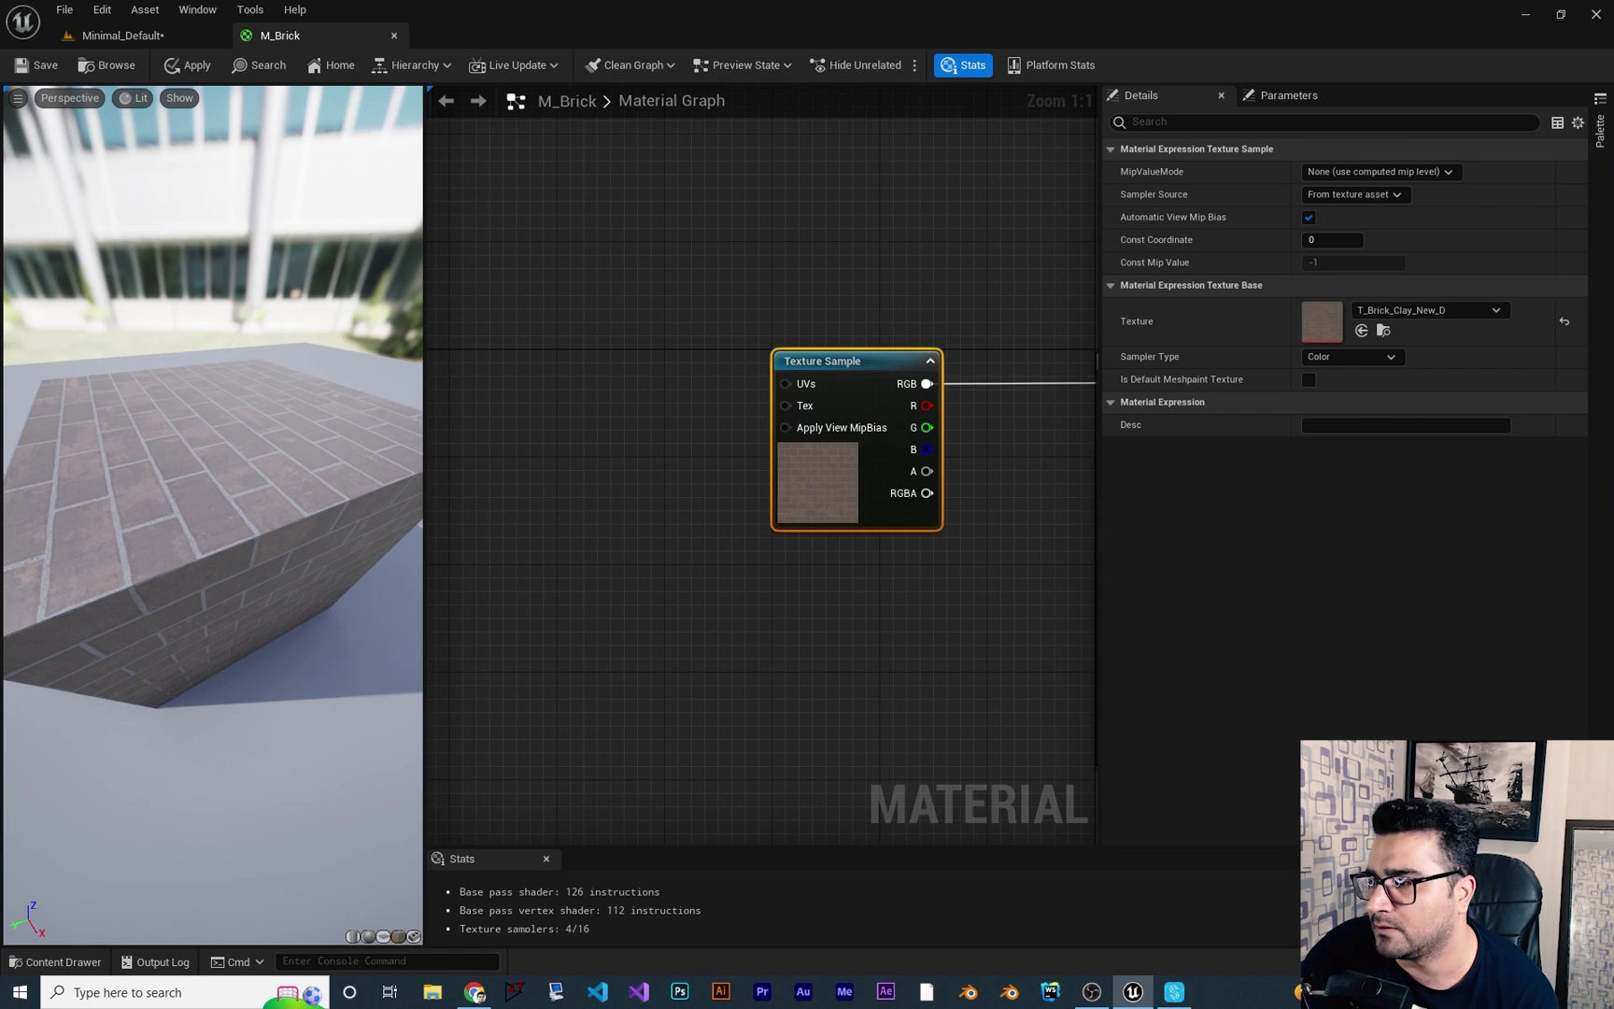
right_click_drag(700, 674, 828, 601)
right_click_drag(716, 669, 987, 569)
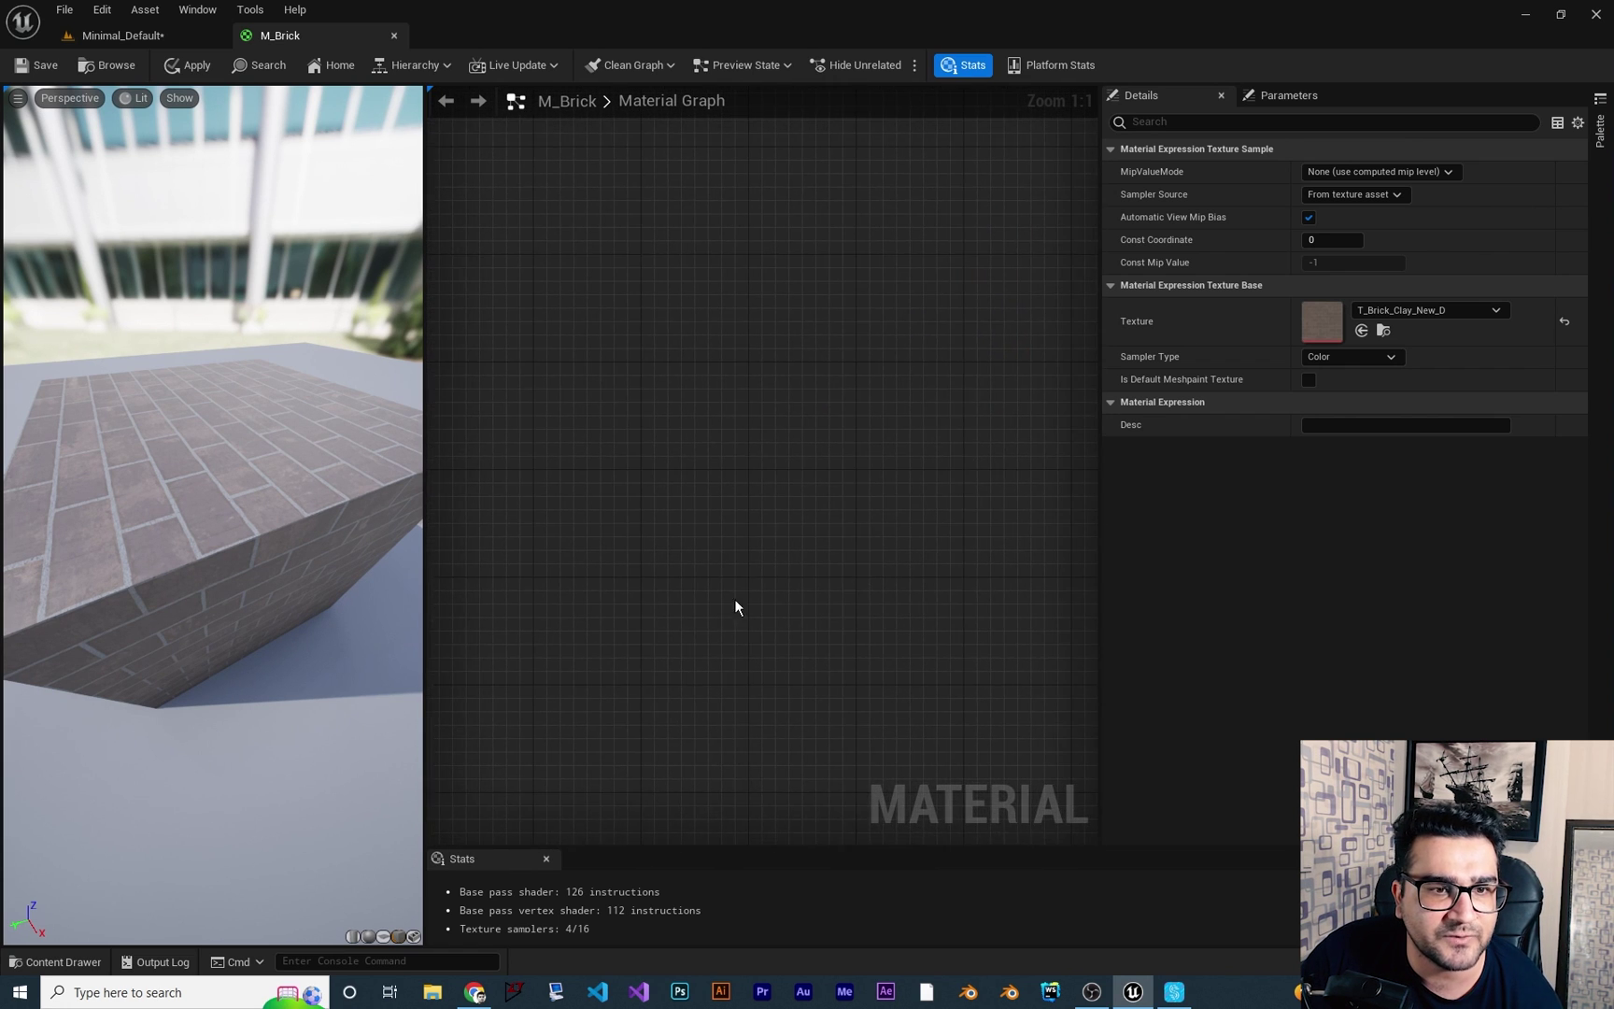
right_click(651, 515)
type("pixel")
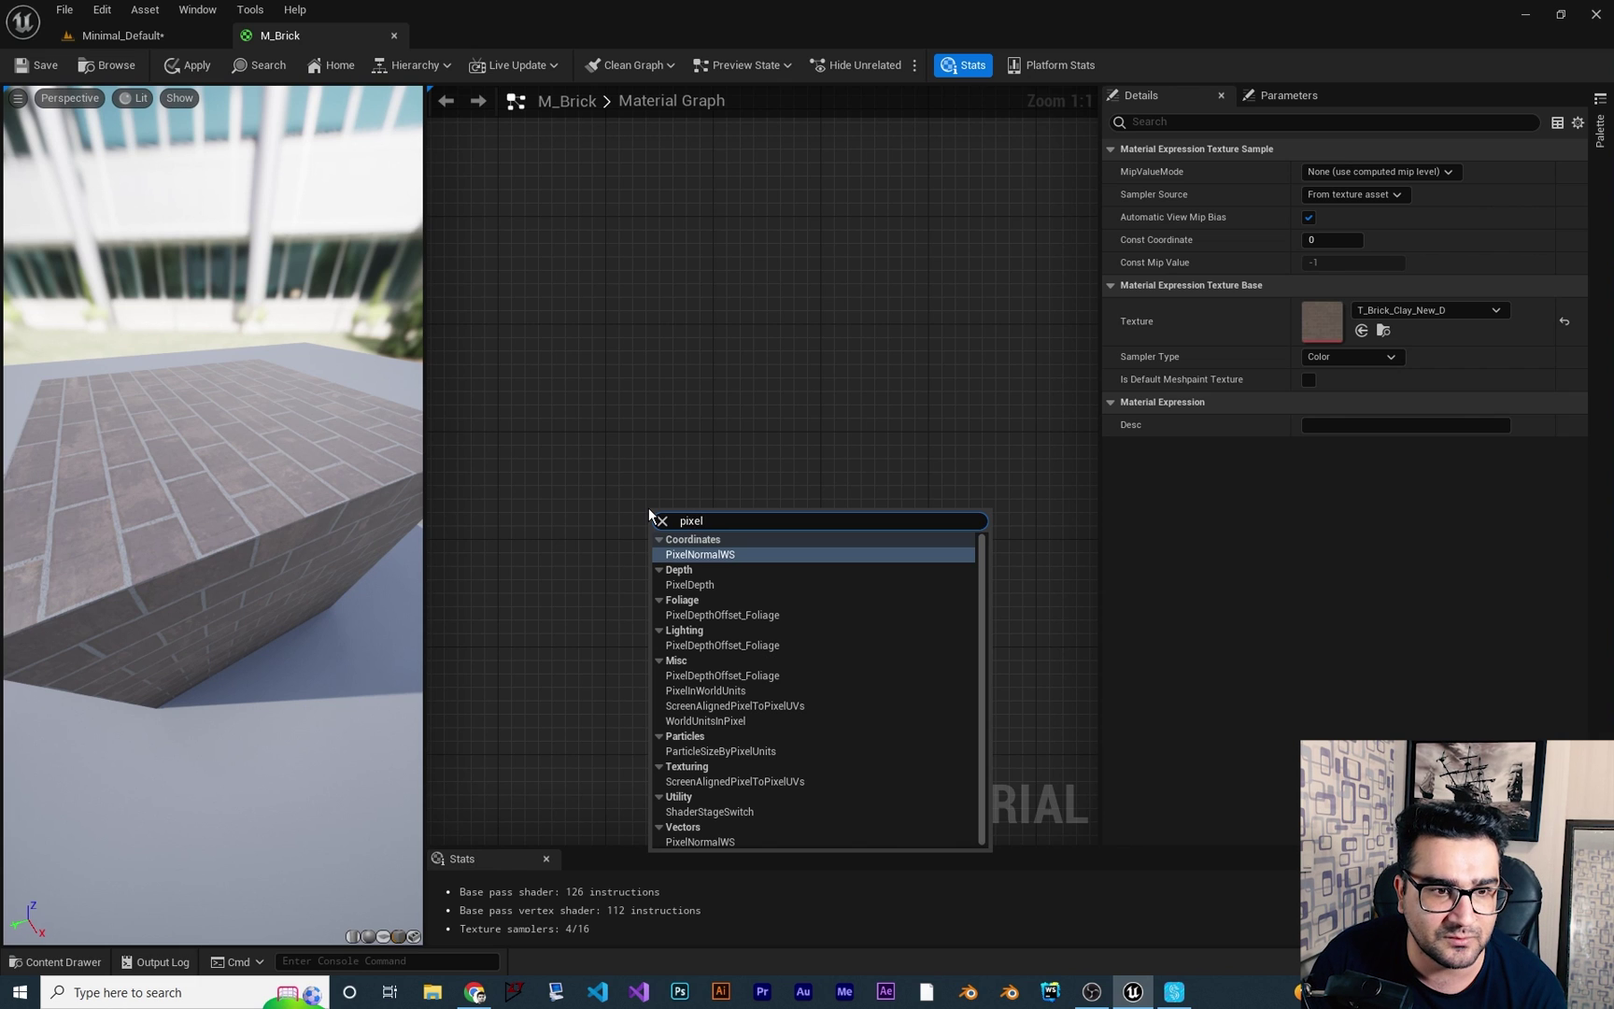
key("Return")
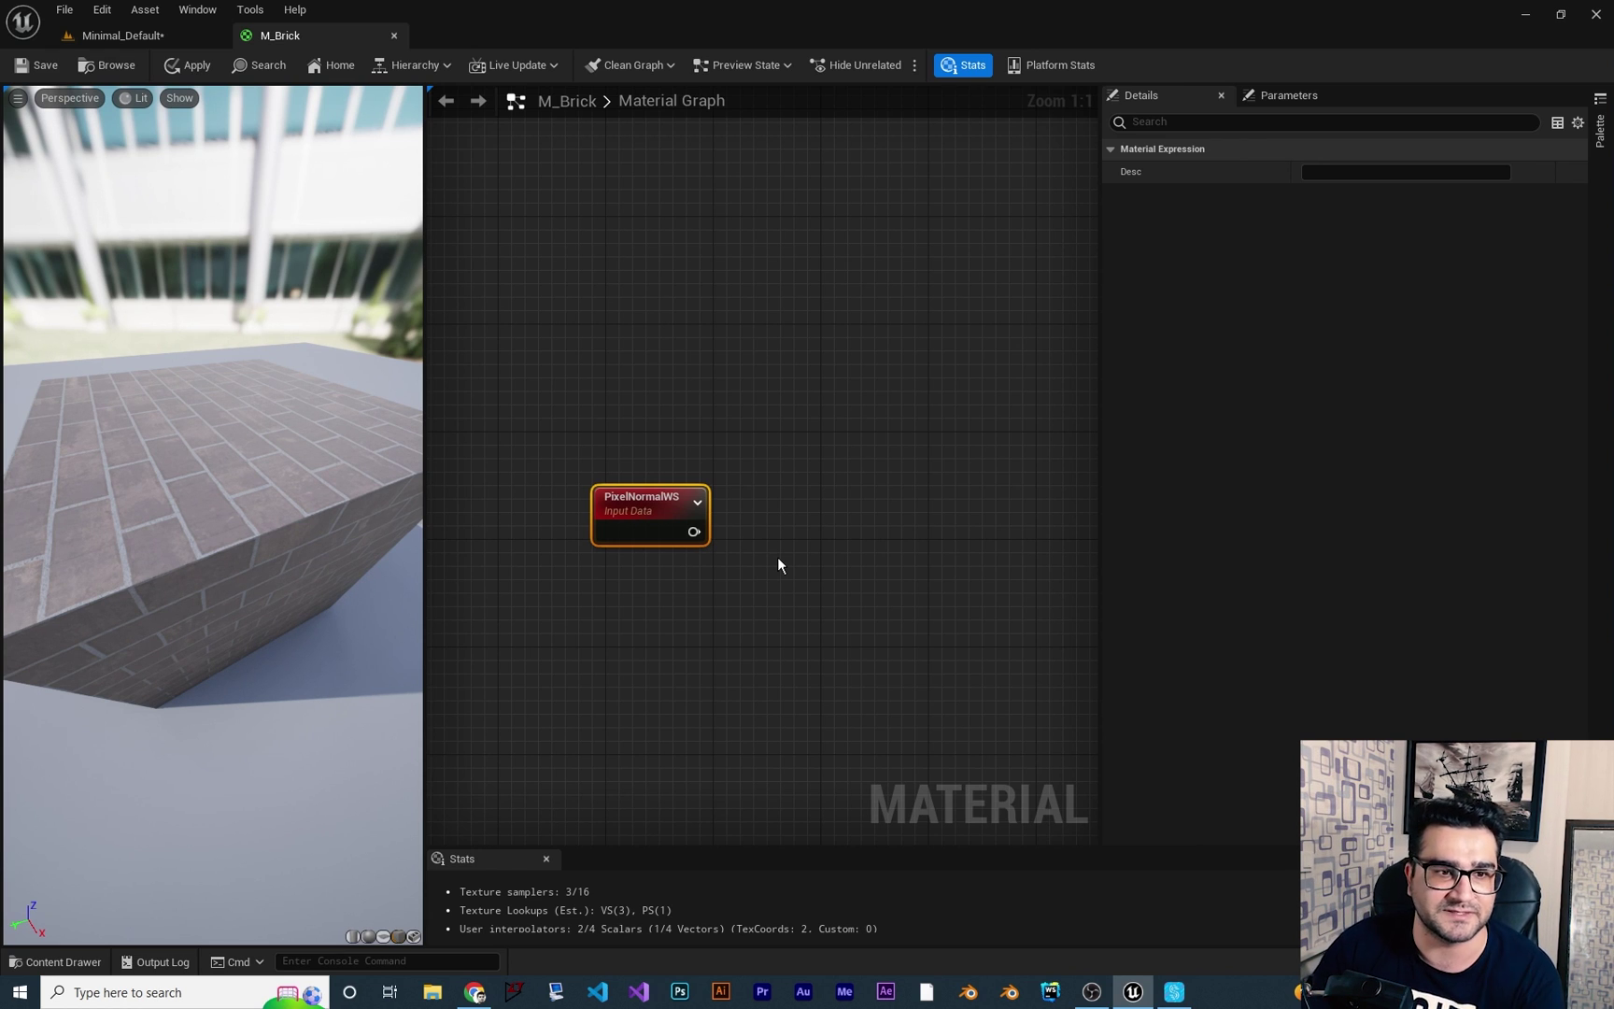
Feed PixelNormalWS into a new ComponentMask node that passes only the R channel.
right_click_drag(814, 548, 738, 542)
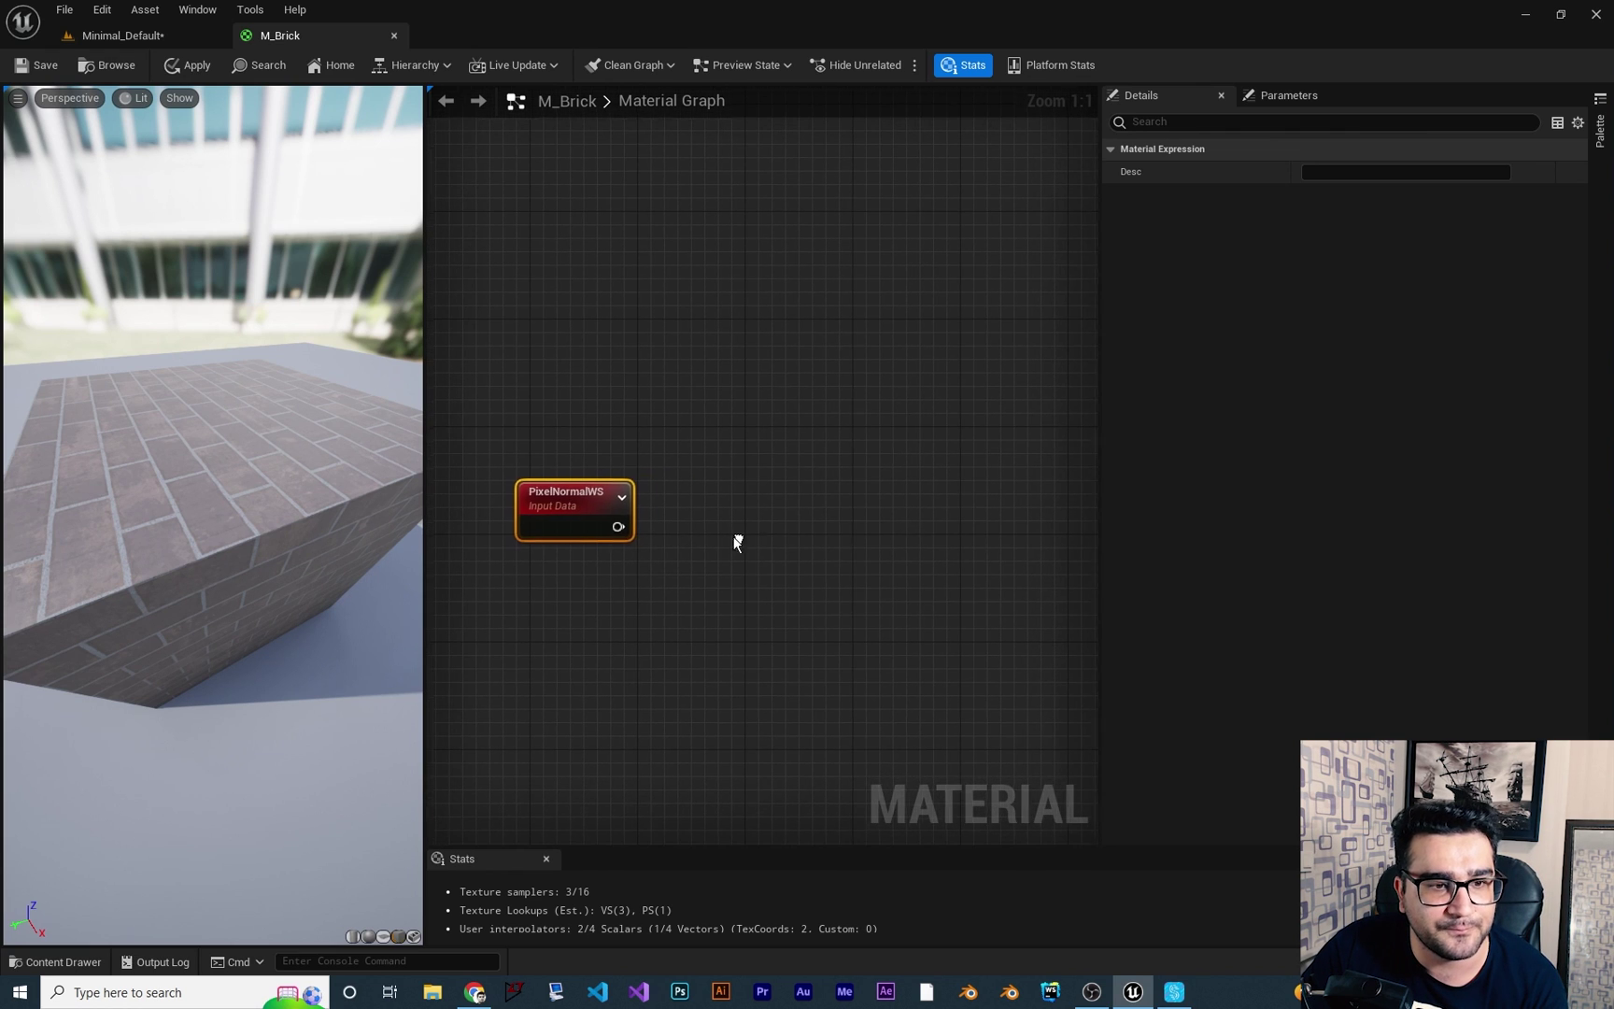
left_click_drag(617, 526, 727, 428)
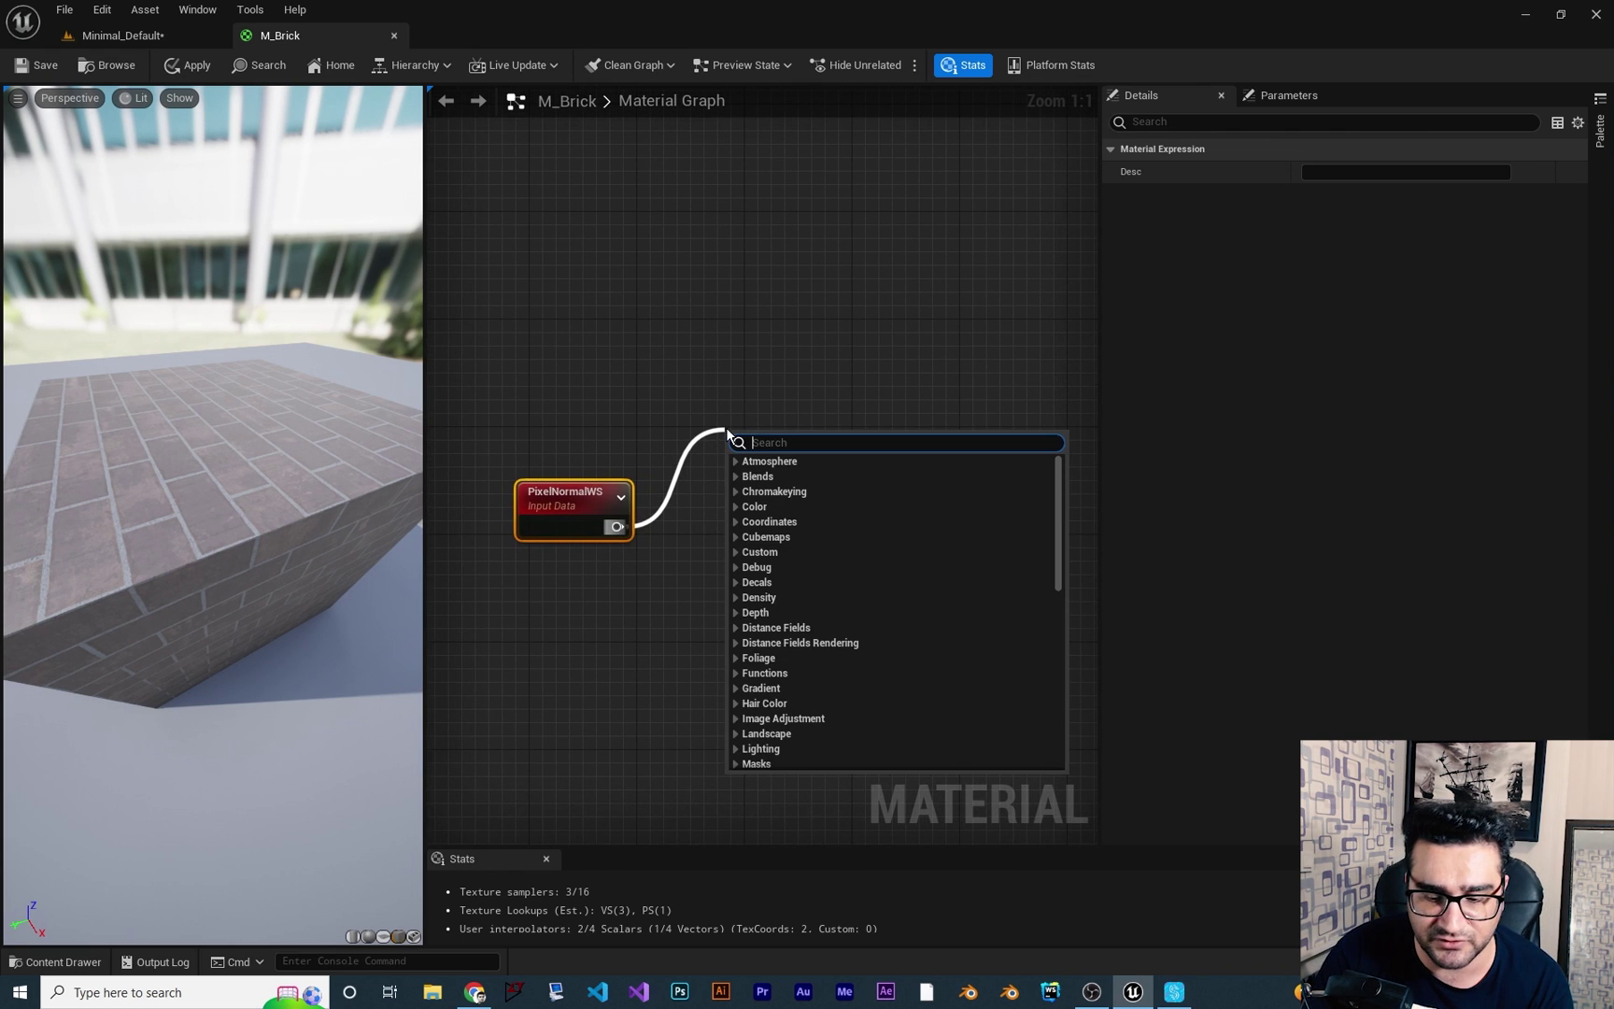
type("com")
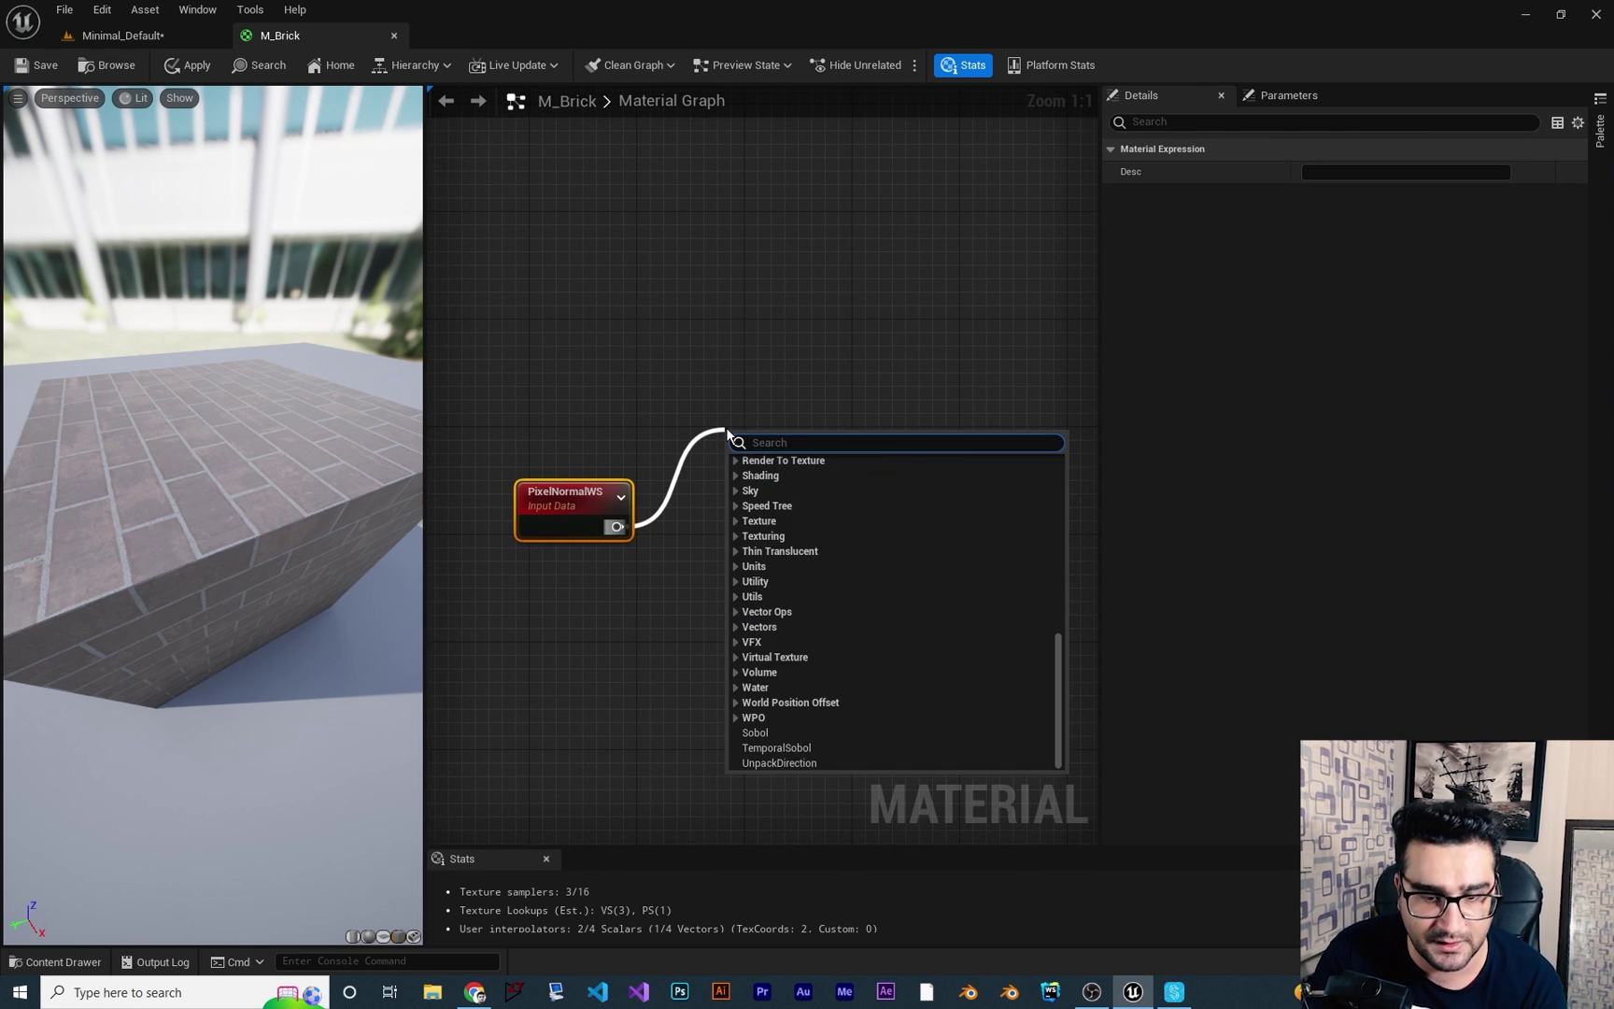
type("po")
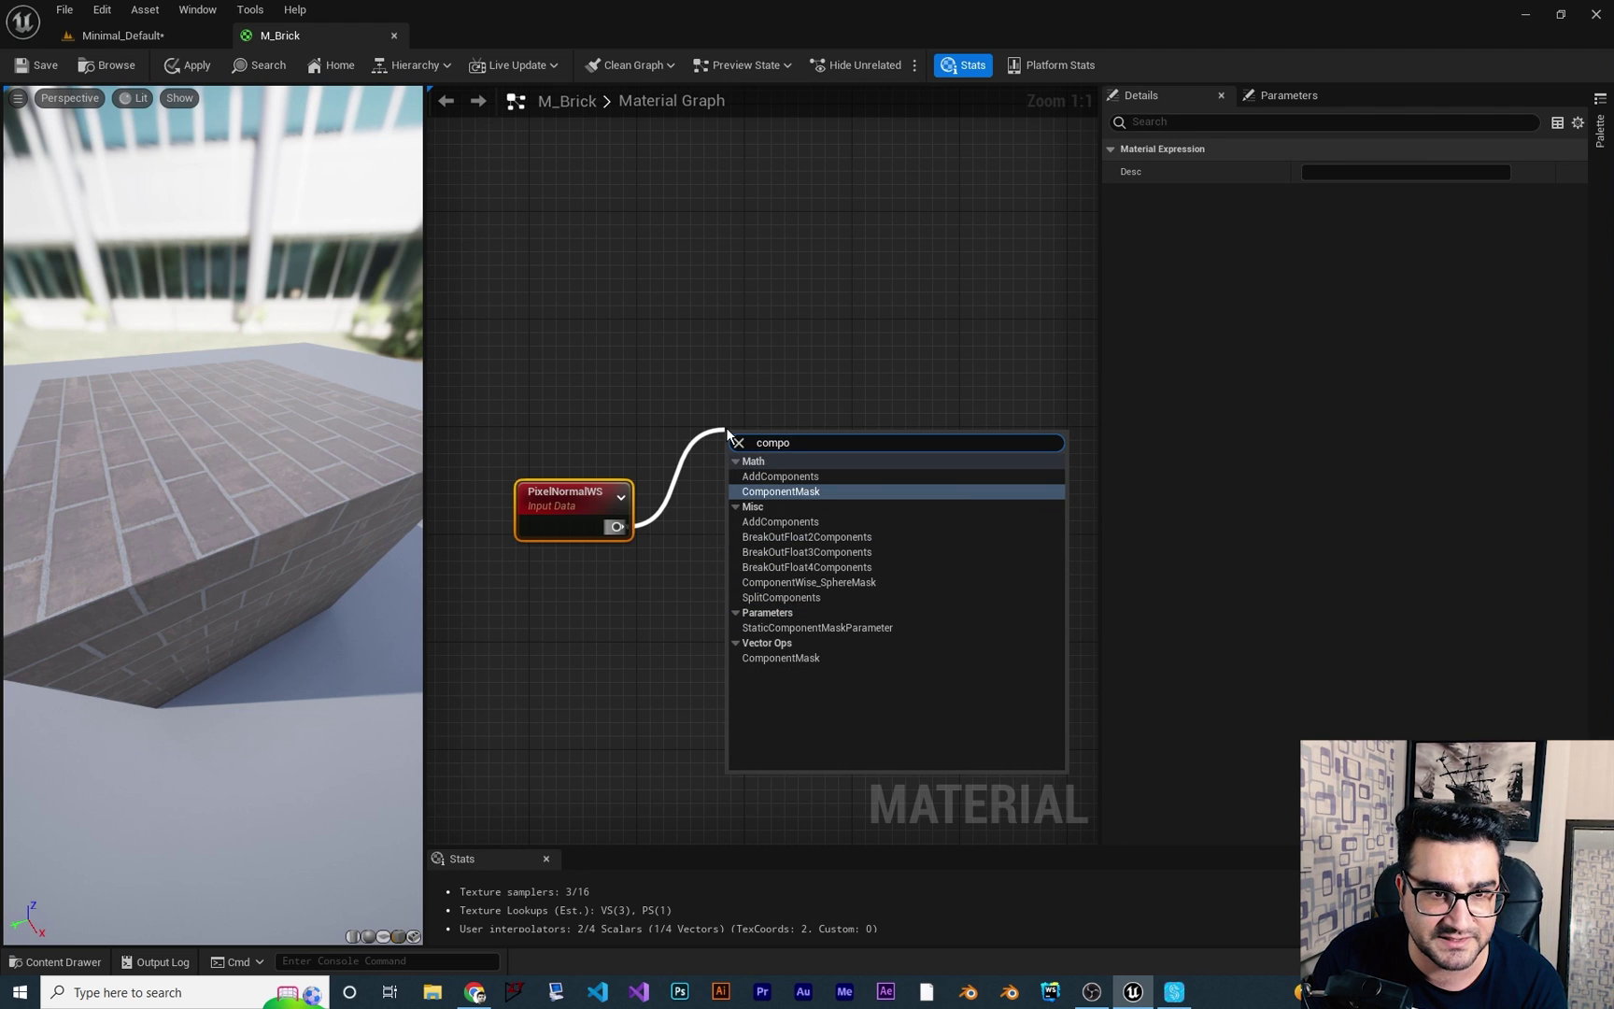
key("Return")
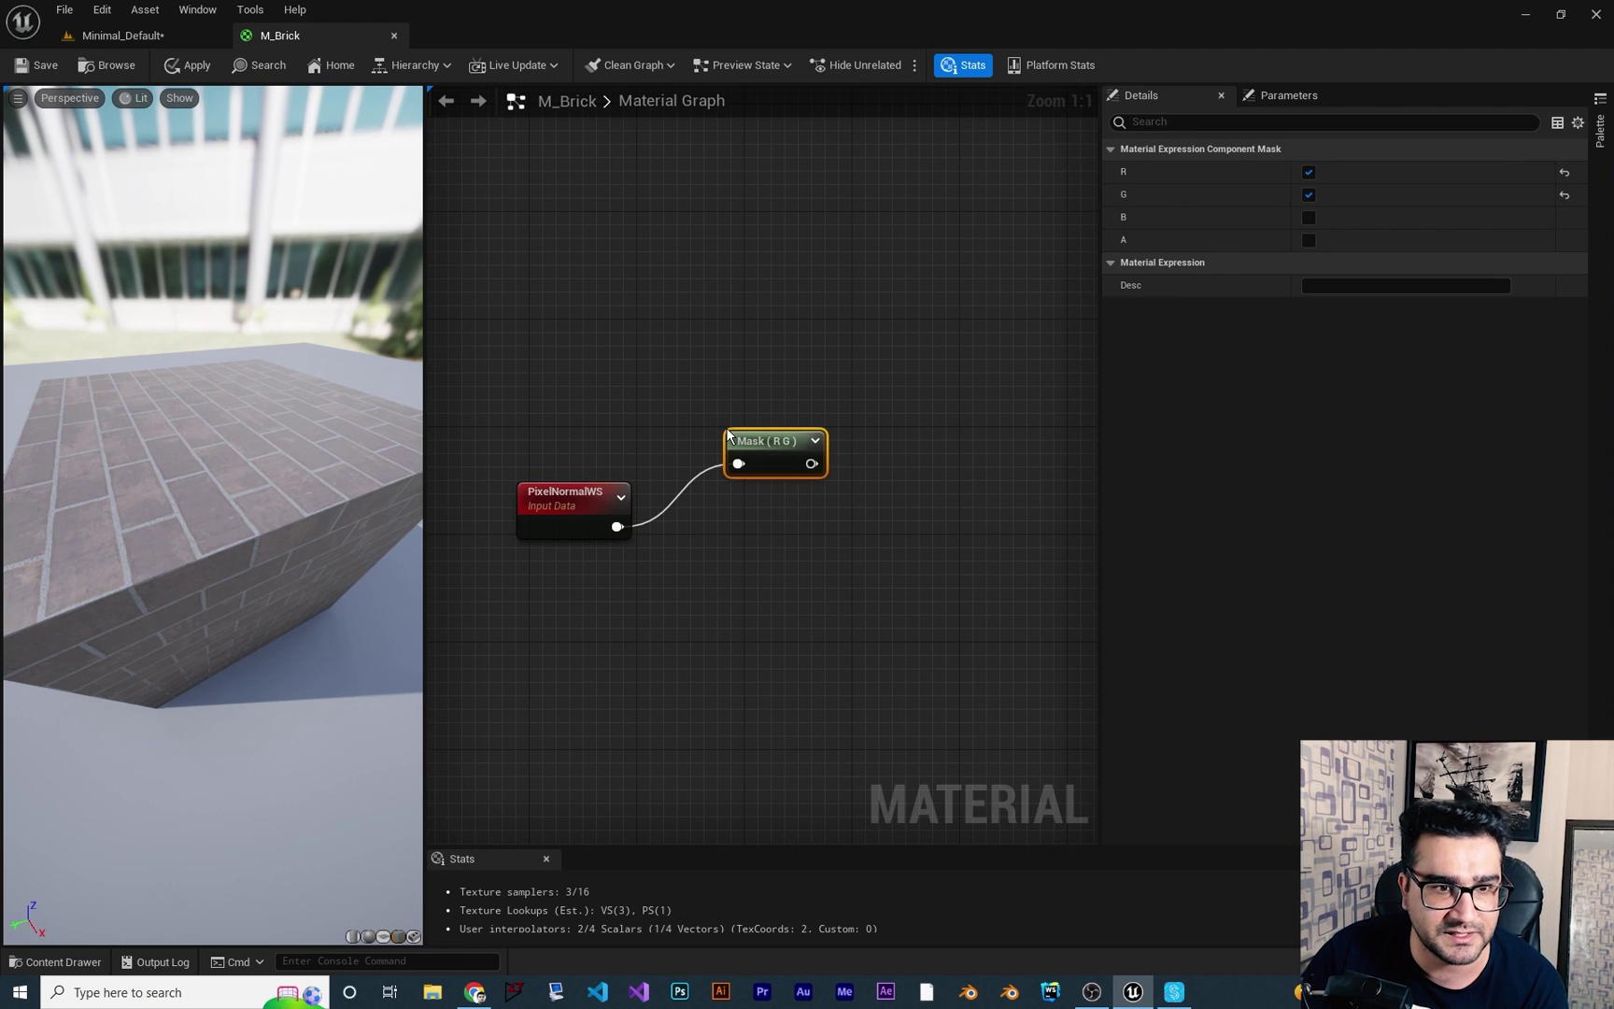
left_click(1308, 195)
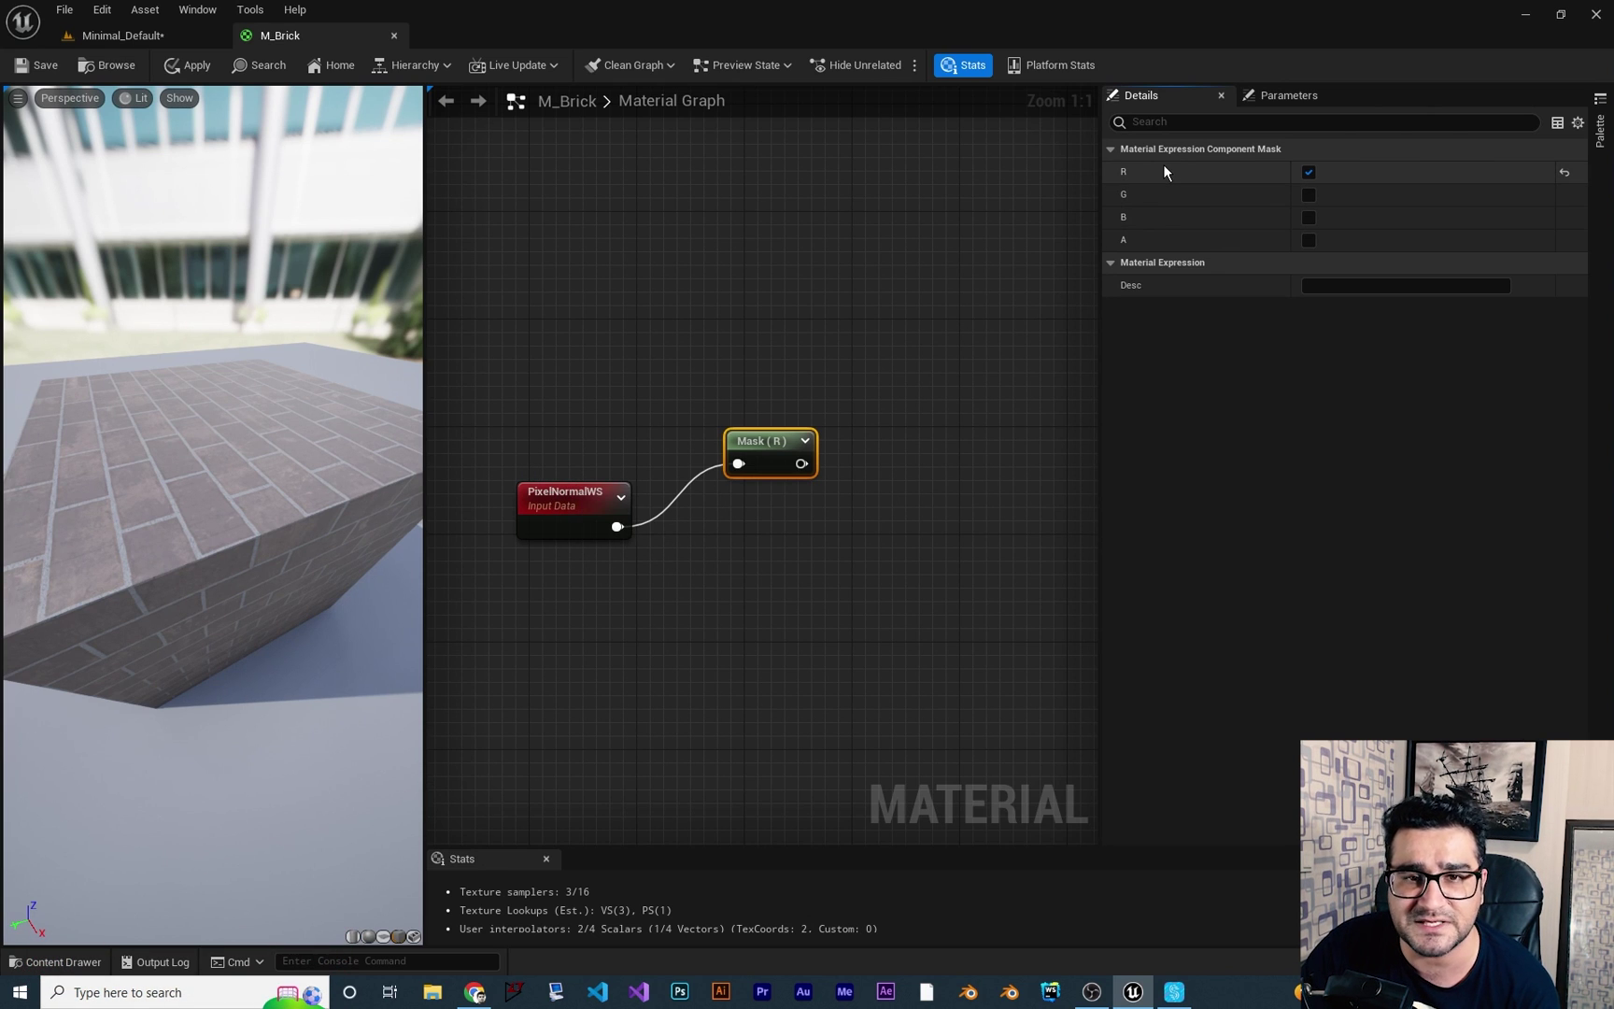
Preview the R mask node on the cube and examine which side faces it affects.
right_click(767, 437)
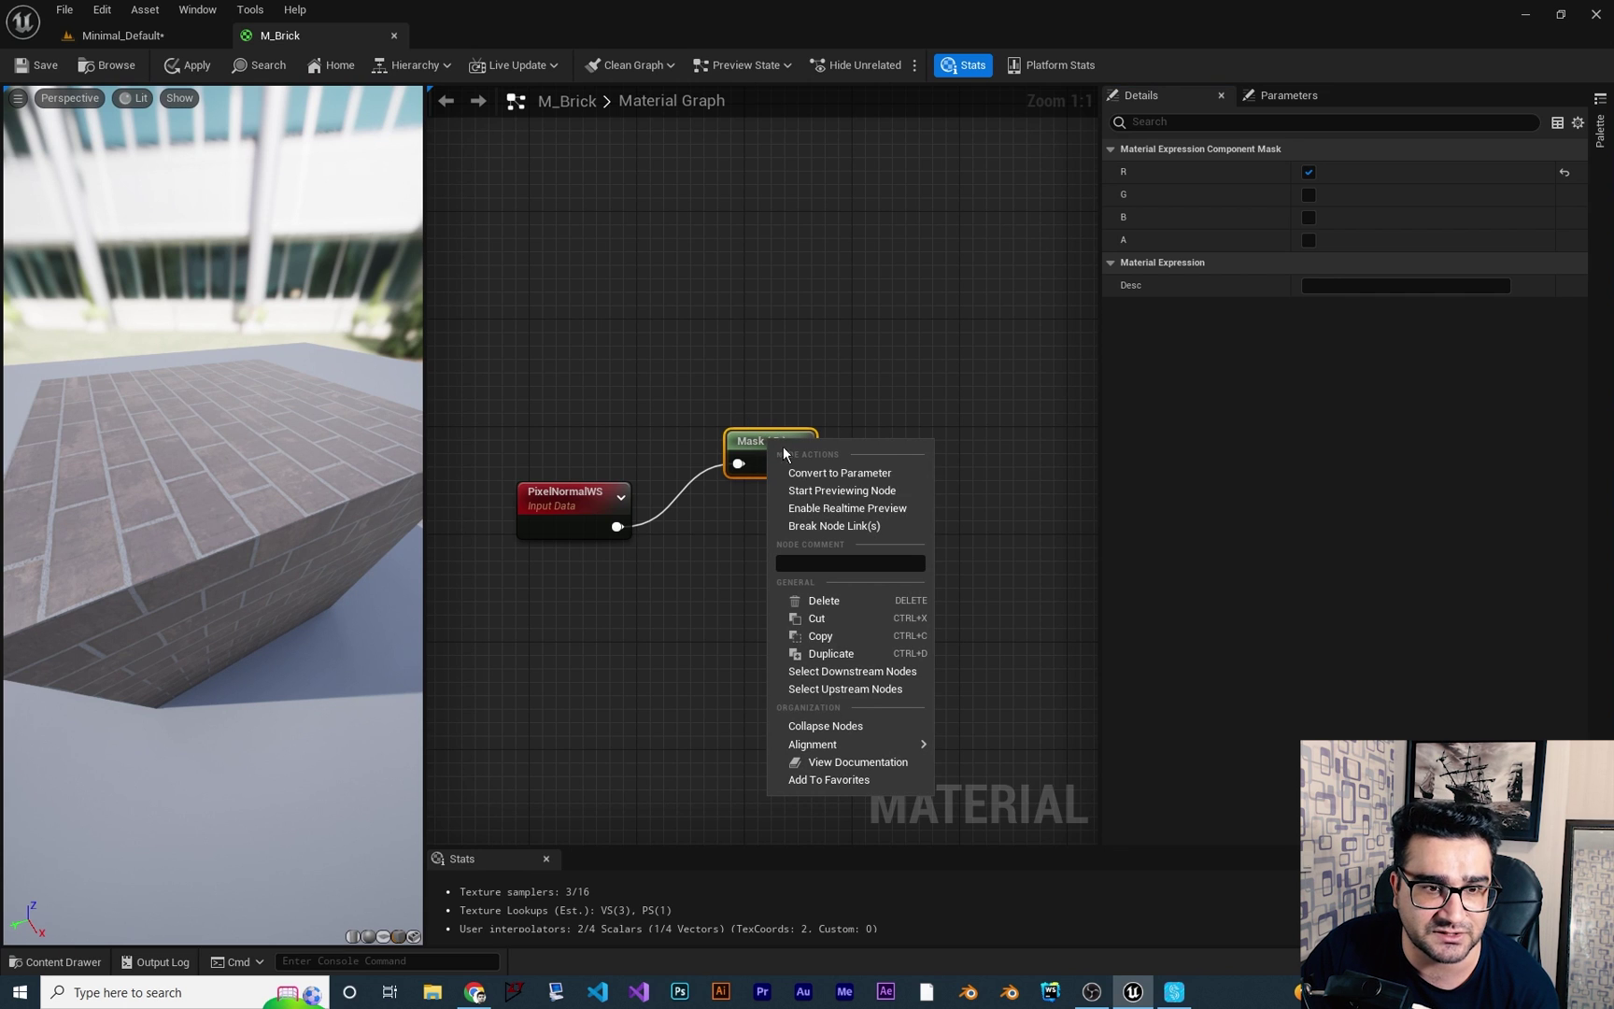
left_click(827, 492)
scroll(270, 572, "down", 5)
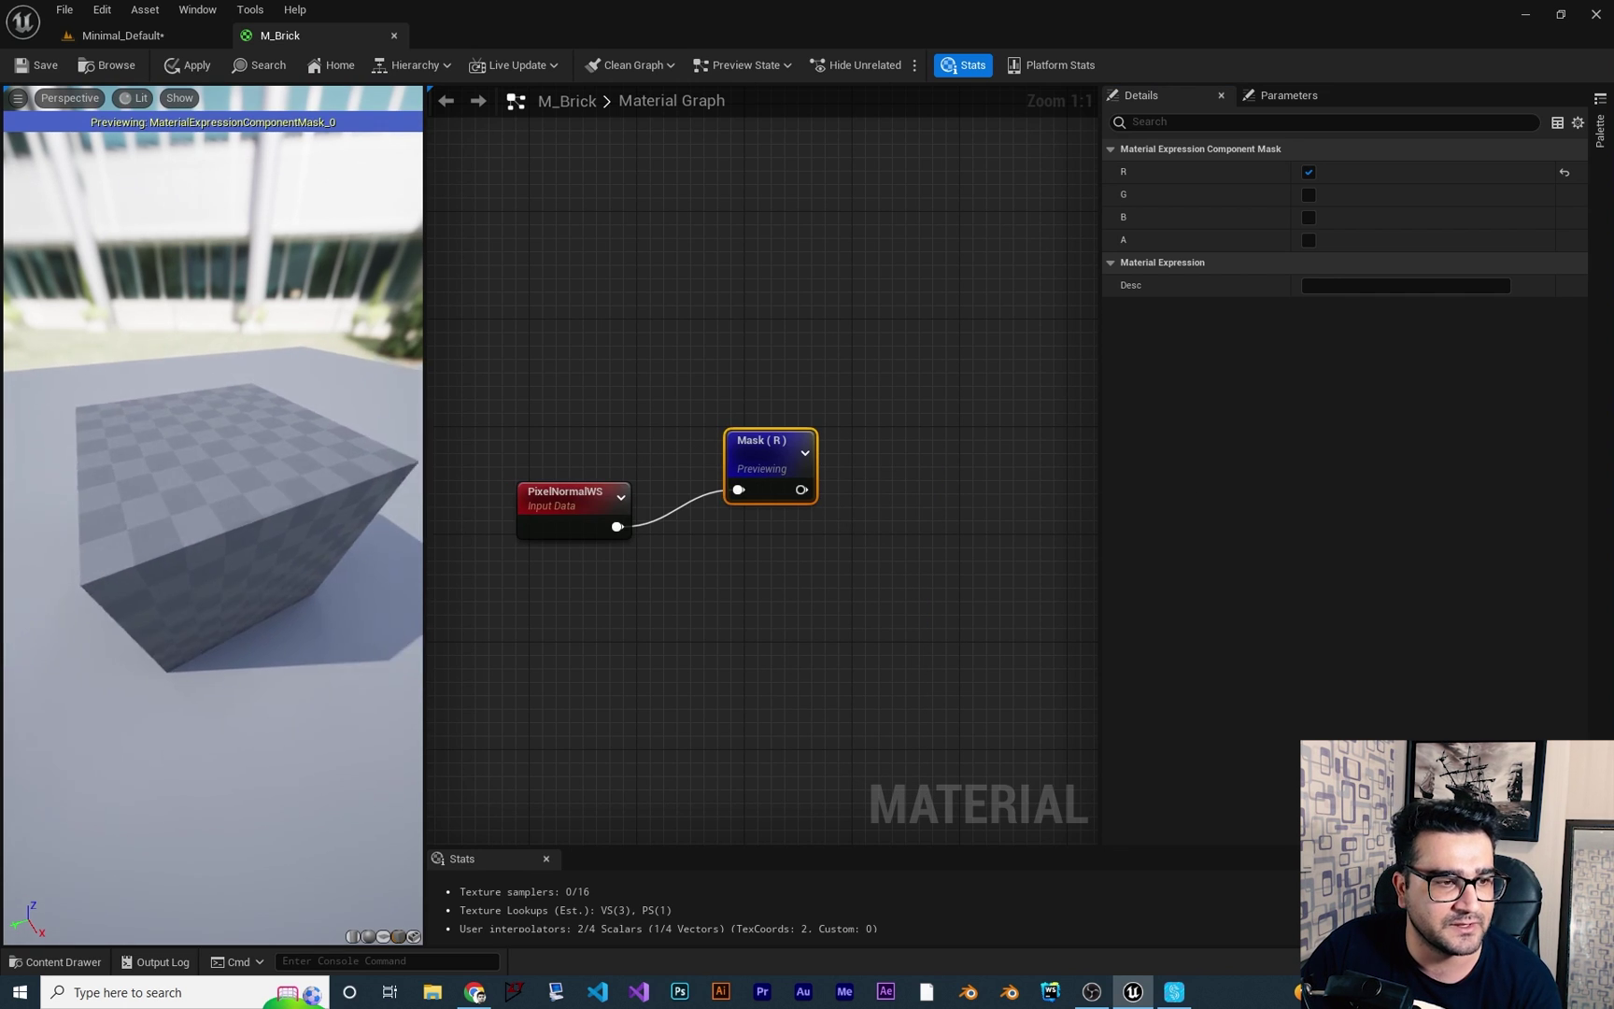
mouse_move(270, 571)
left_mouse_down()
mouse_move(299, 523)
mouse_move(257, 574)
left_mouse_up()
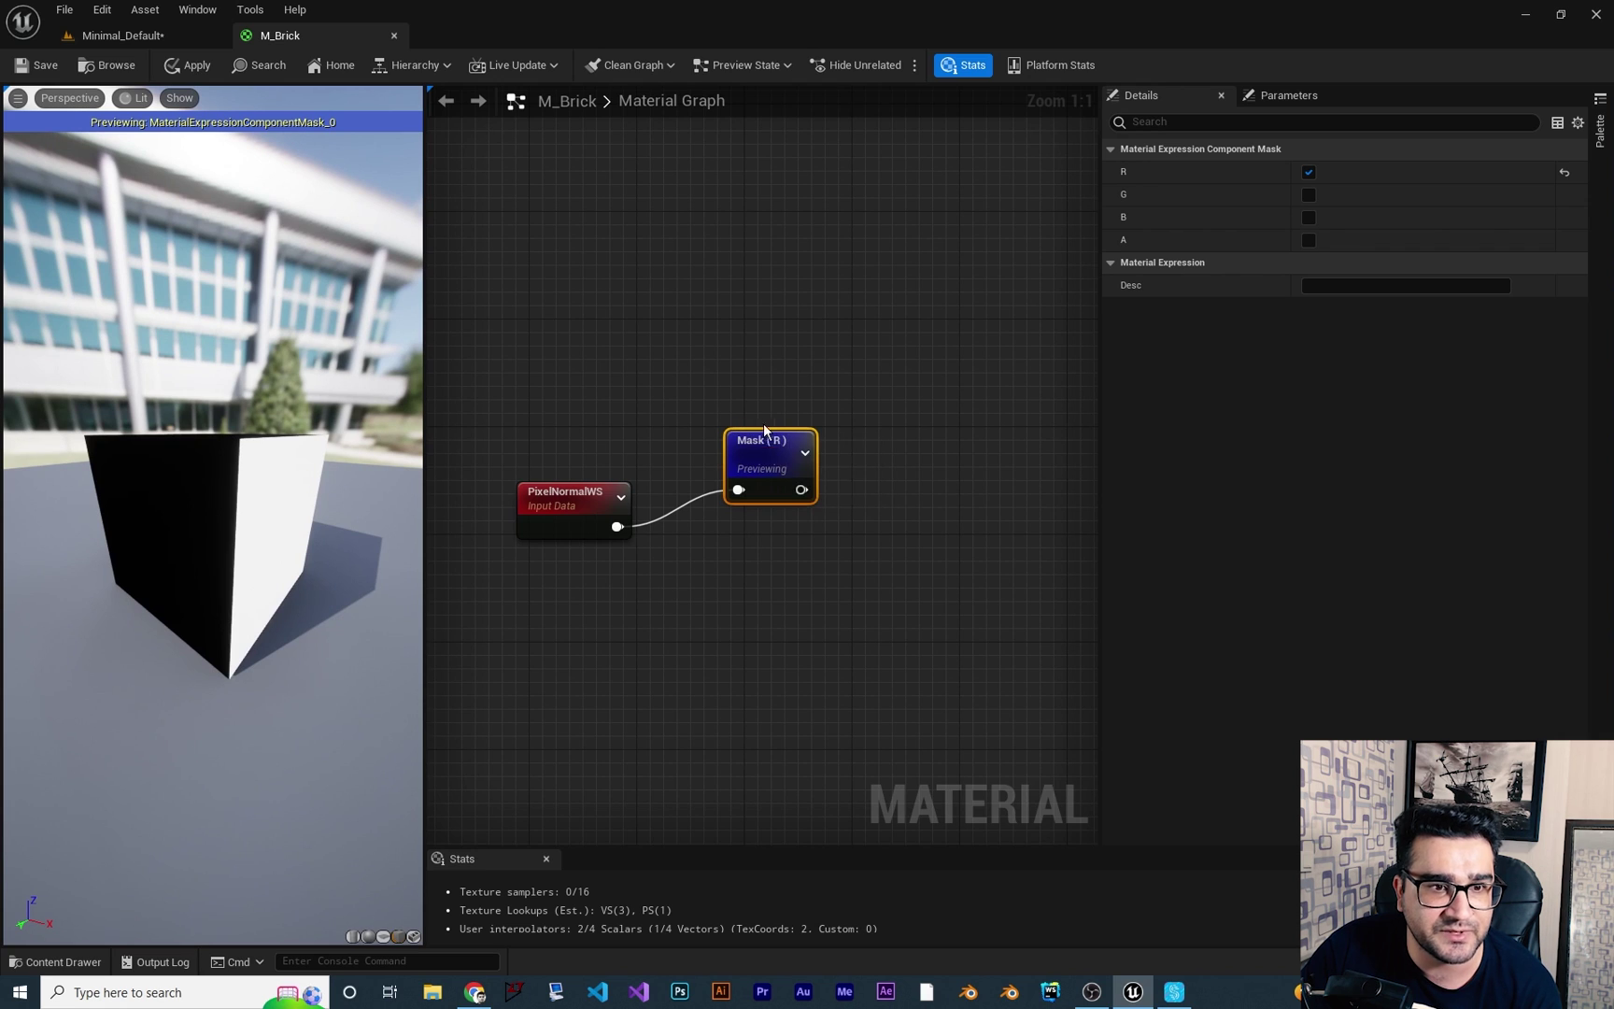
left_click_drag(776, 452, 769, 437)
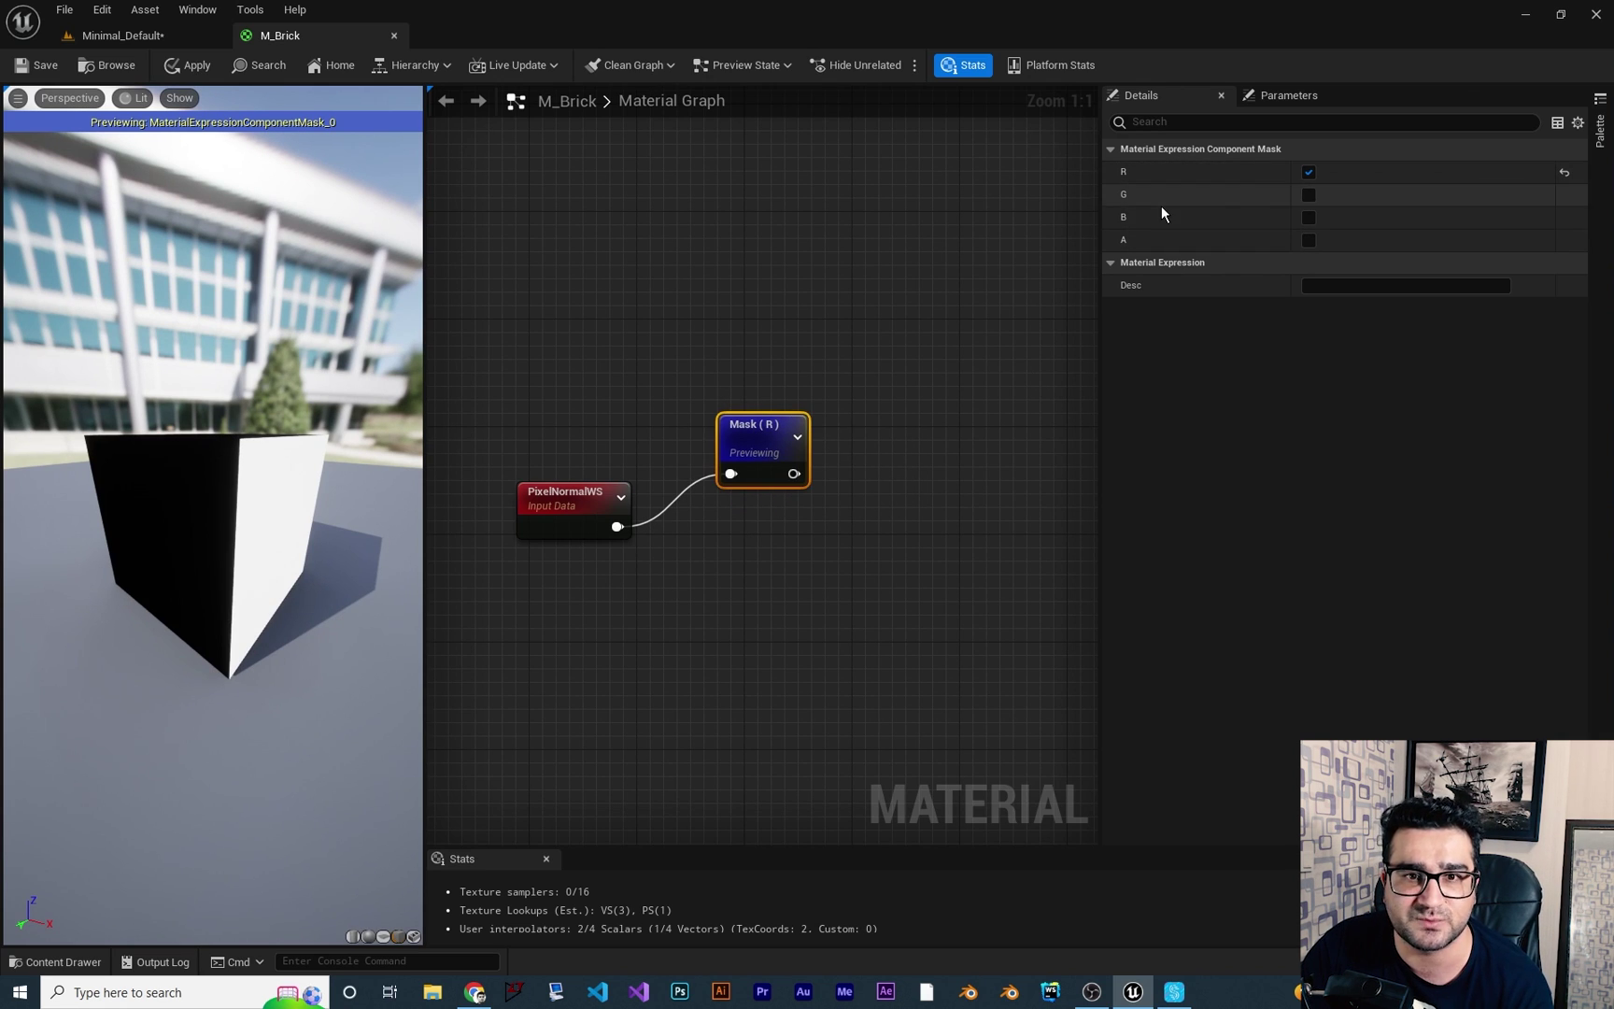
left_click_drag(762, 431, 761, 418)
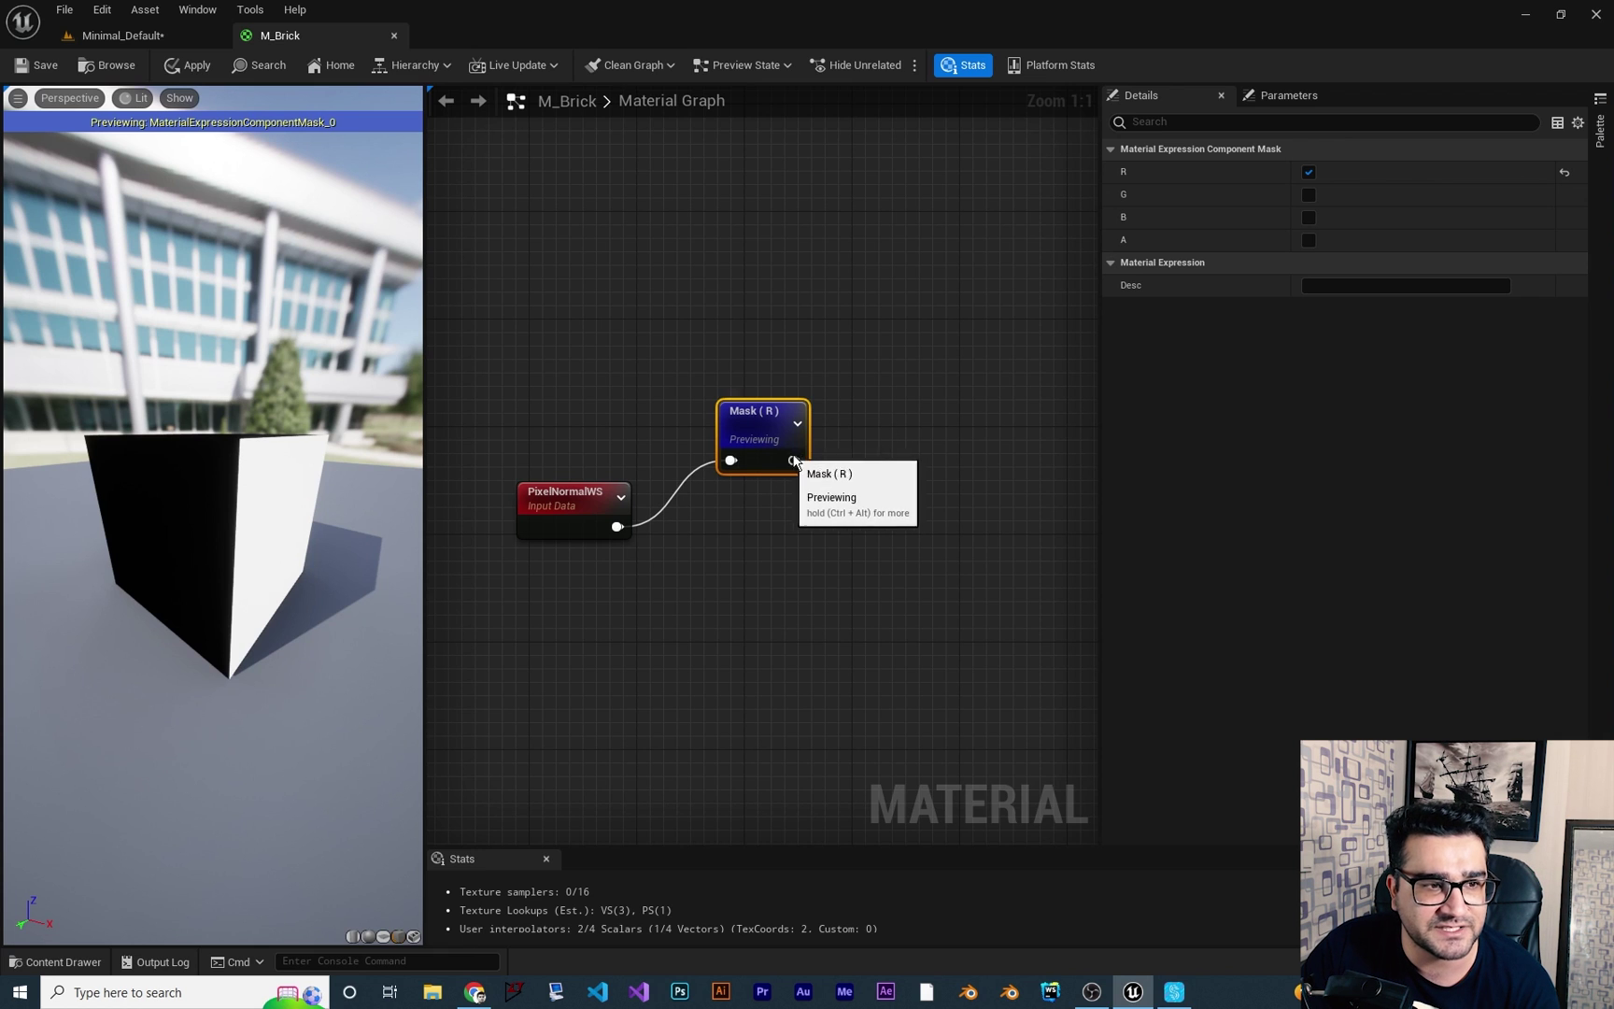
mouse_move(271, 597)
left_mouse_down()
mouse_move(290, 596)
mouse_move(270, 595)
left_mouse_up()
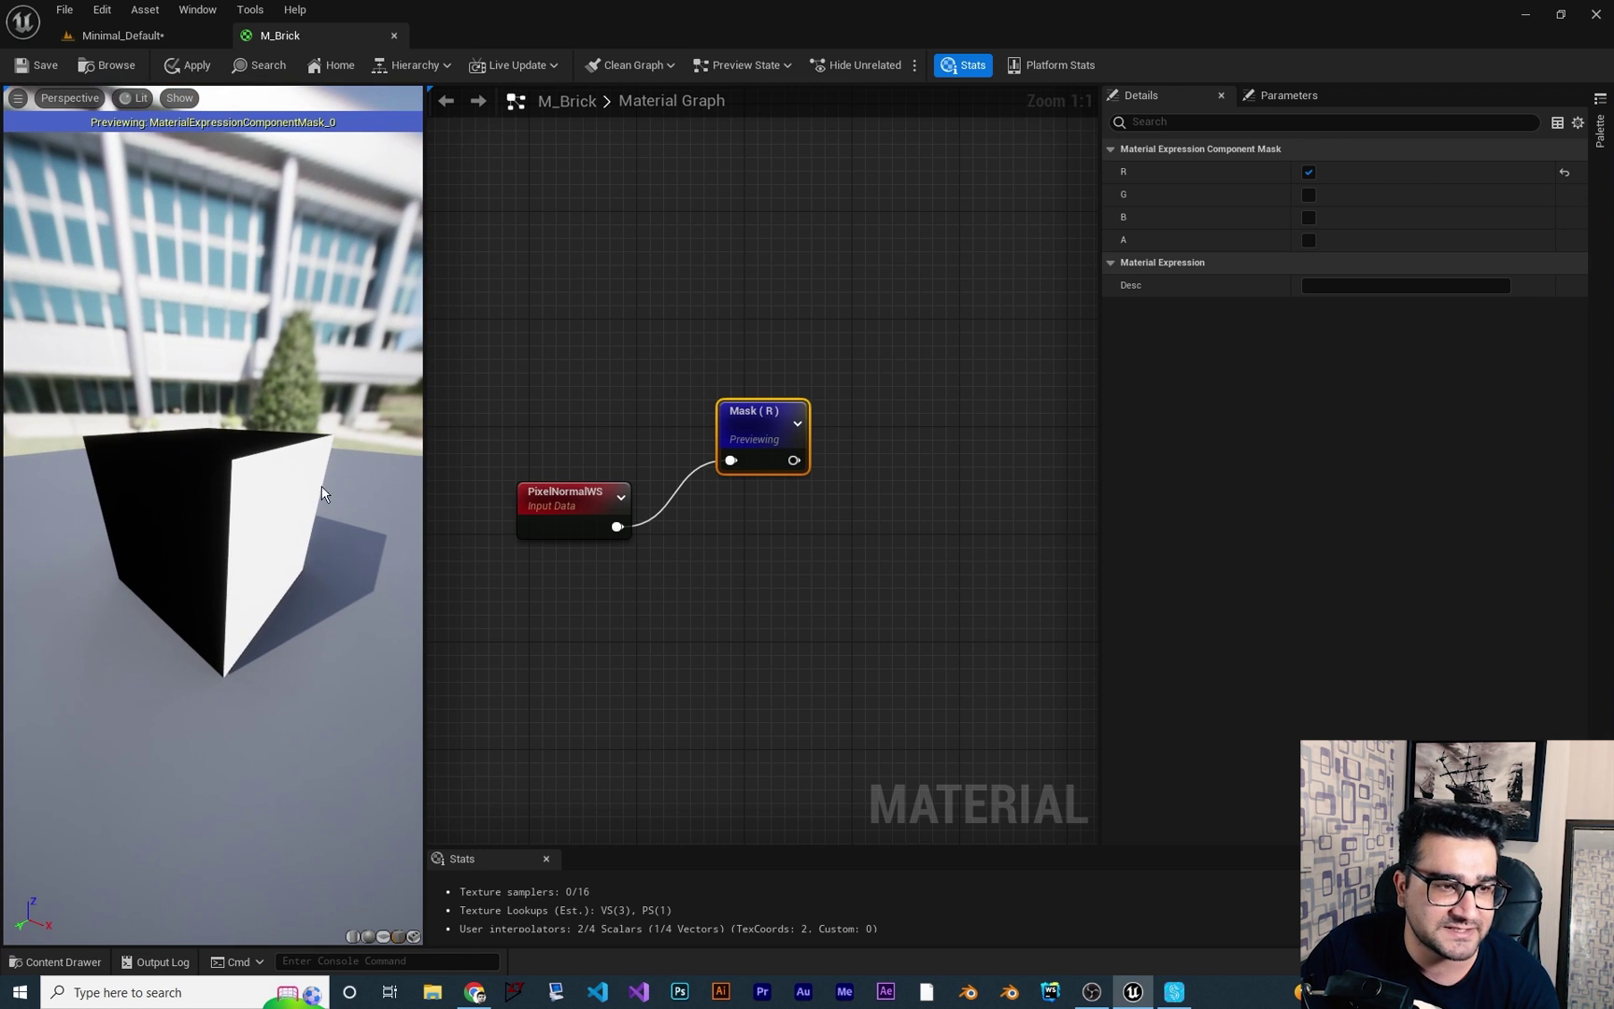
left_click_drag(289, 669, 252, 669)
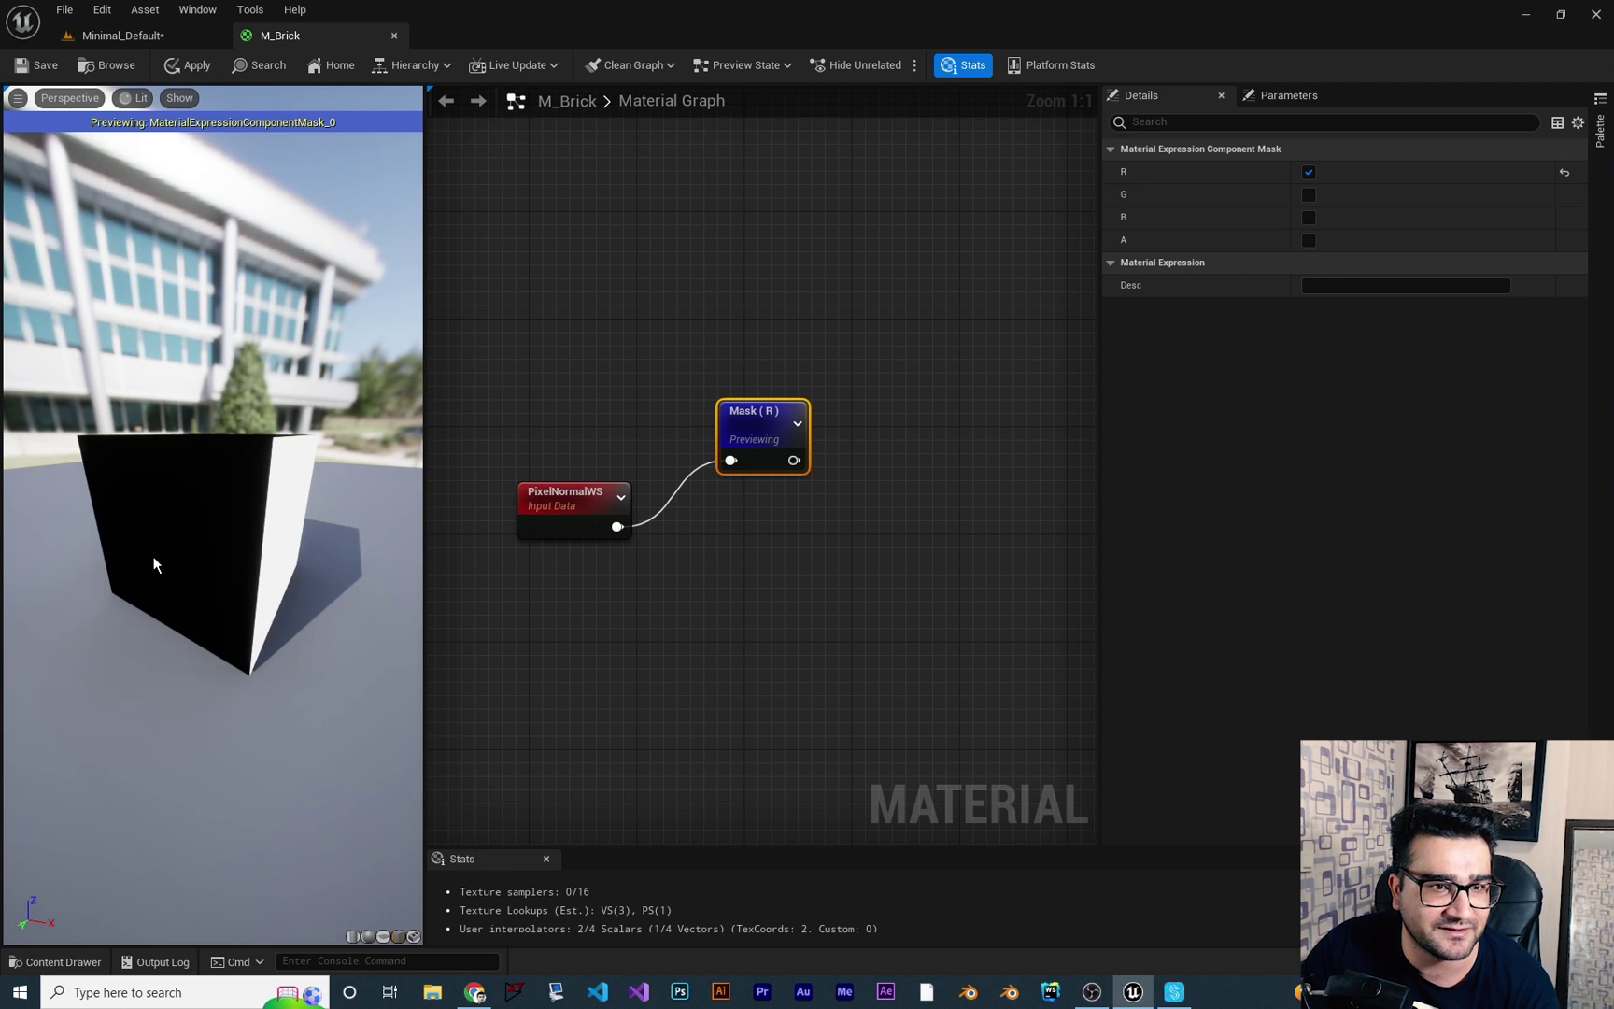
left_click_drag(152, 558, 126, 531)
Branch a second ComponentMask node from PixelNormalWS, placed below the R mask, passing only the G channel.
right_click_drag(715, 565, 710, 495)
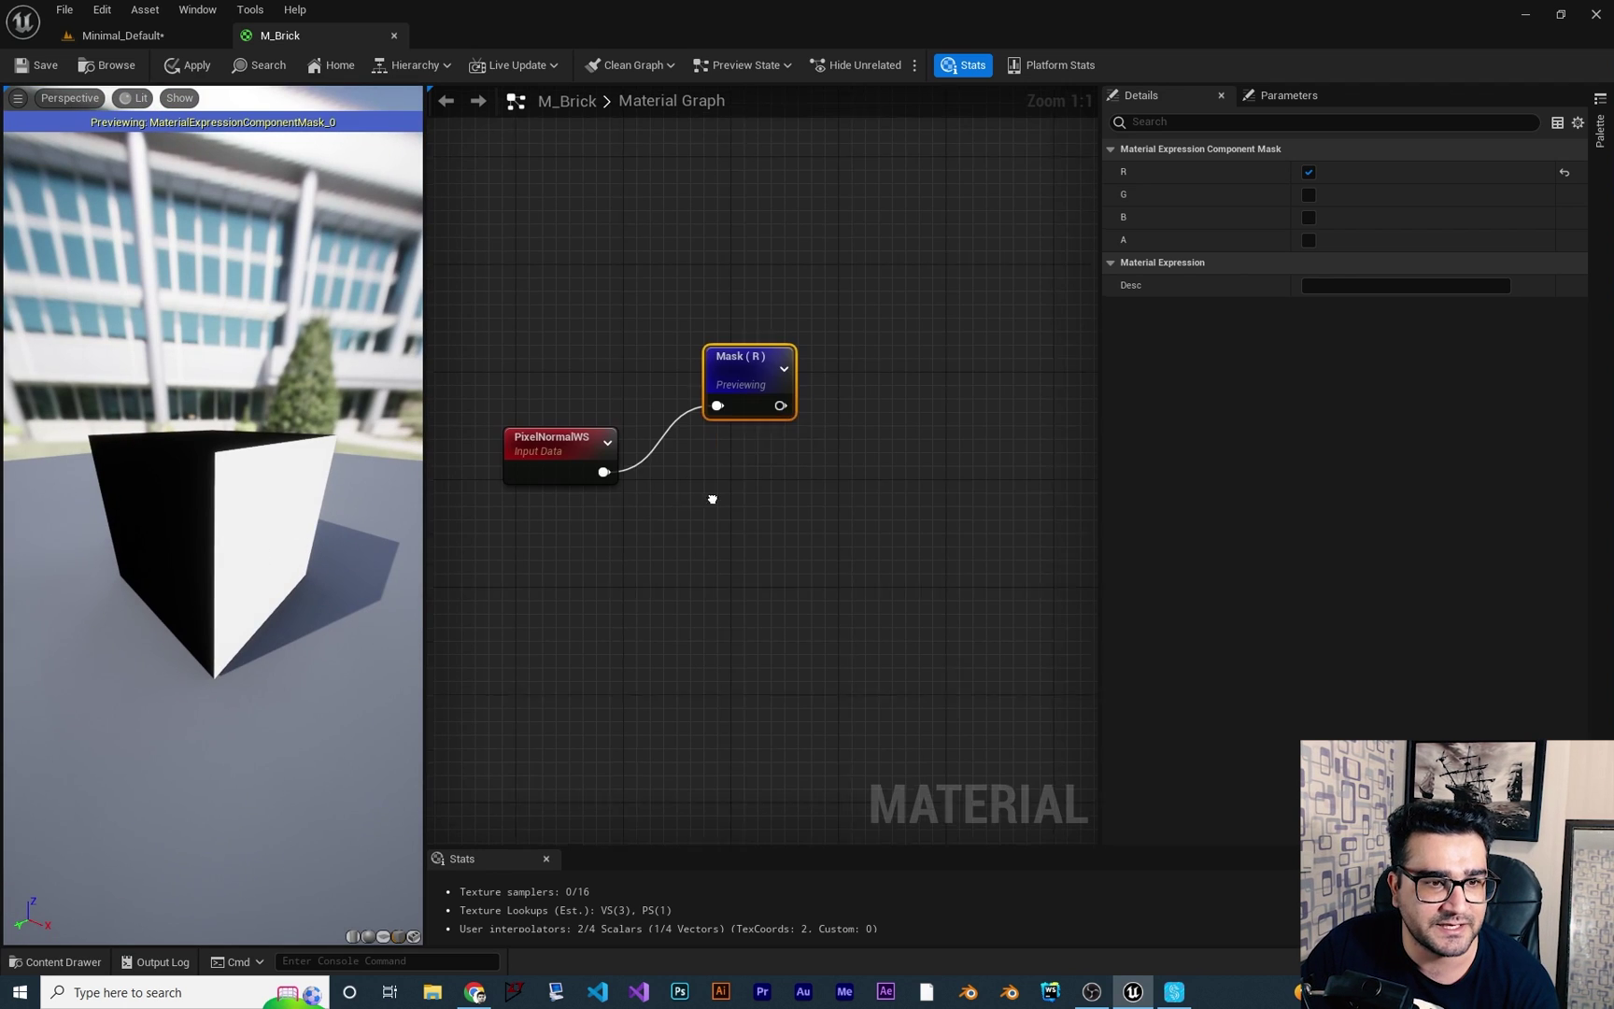
left_click_drag(599, 455, 695, 516)
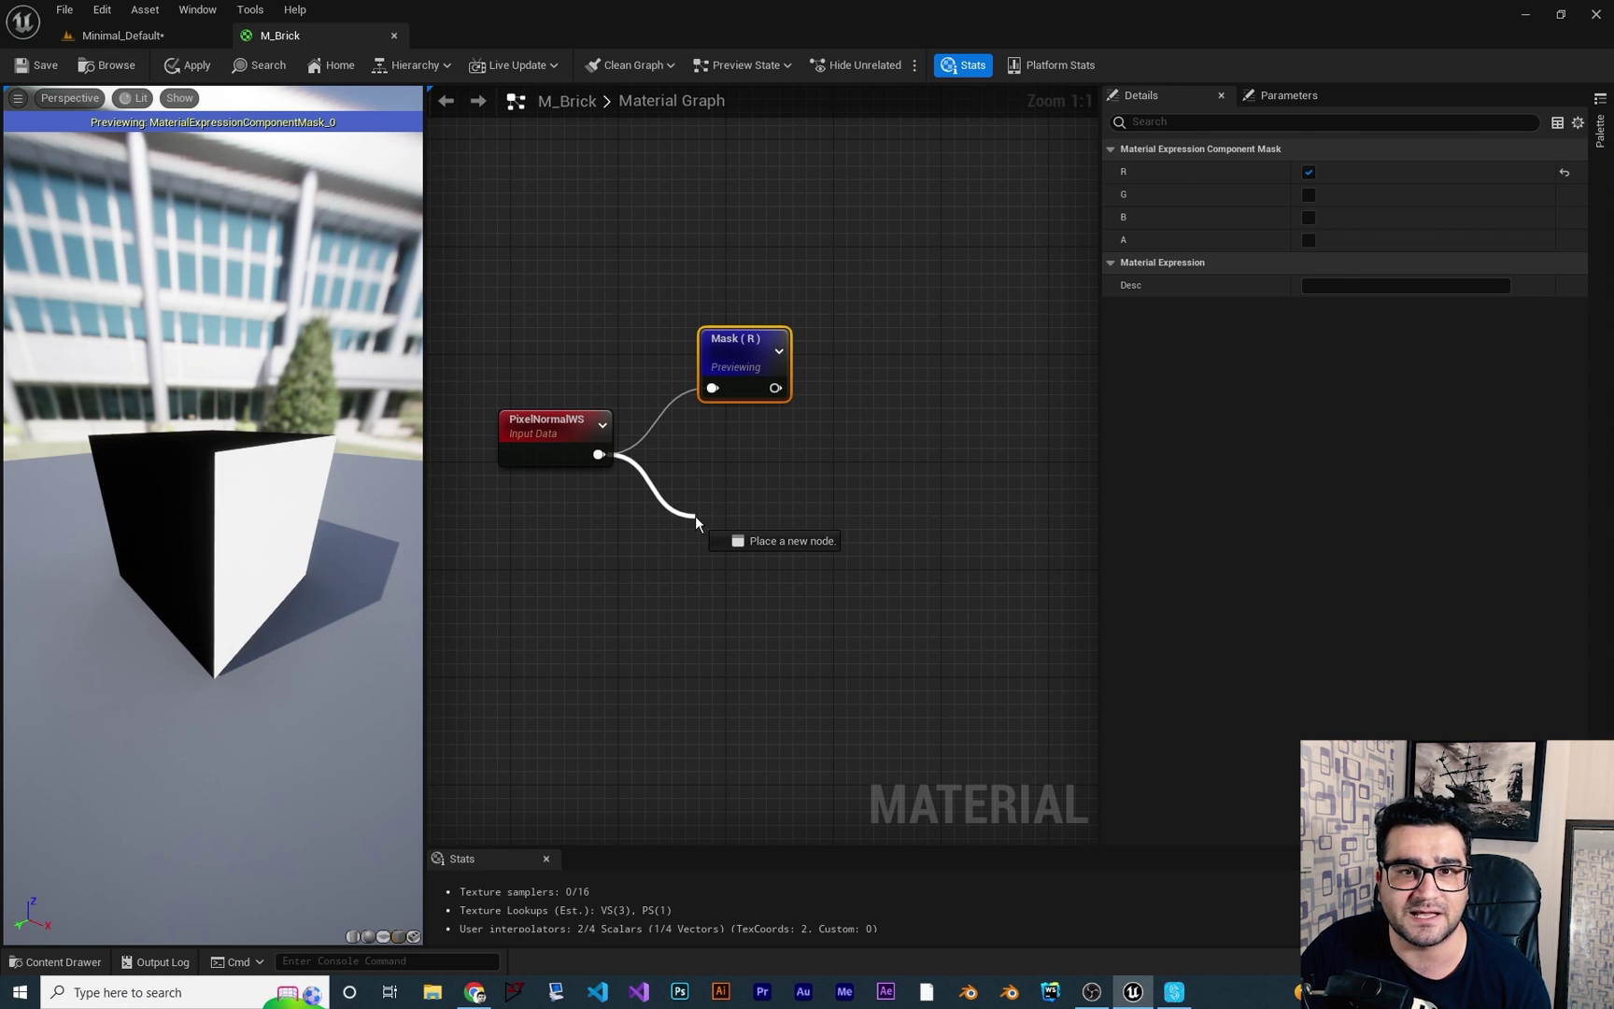
left_click_drag(695, 516, 695, 515)
type("mask")
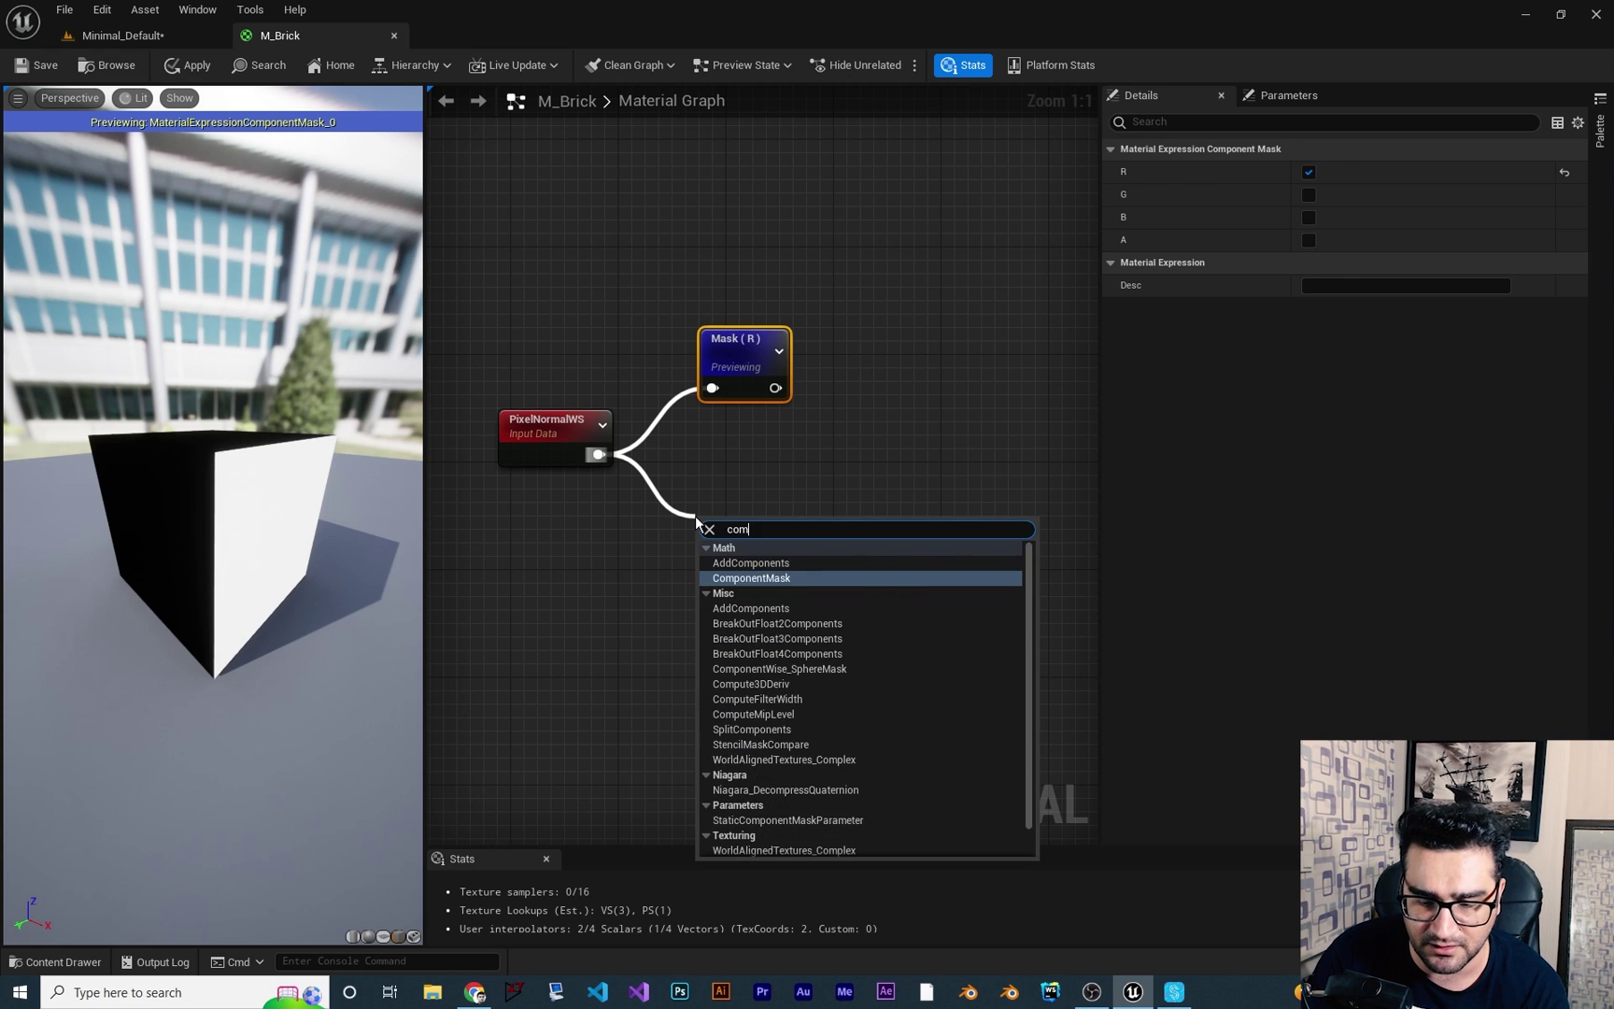
key("Return")
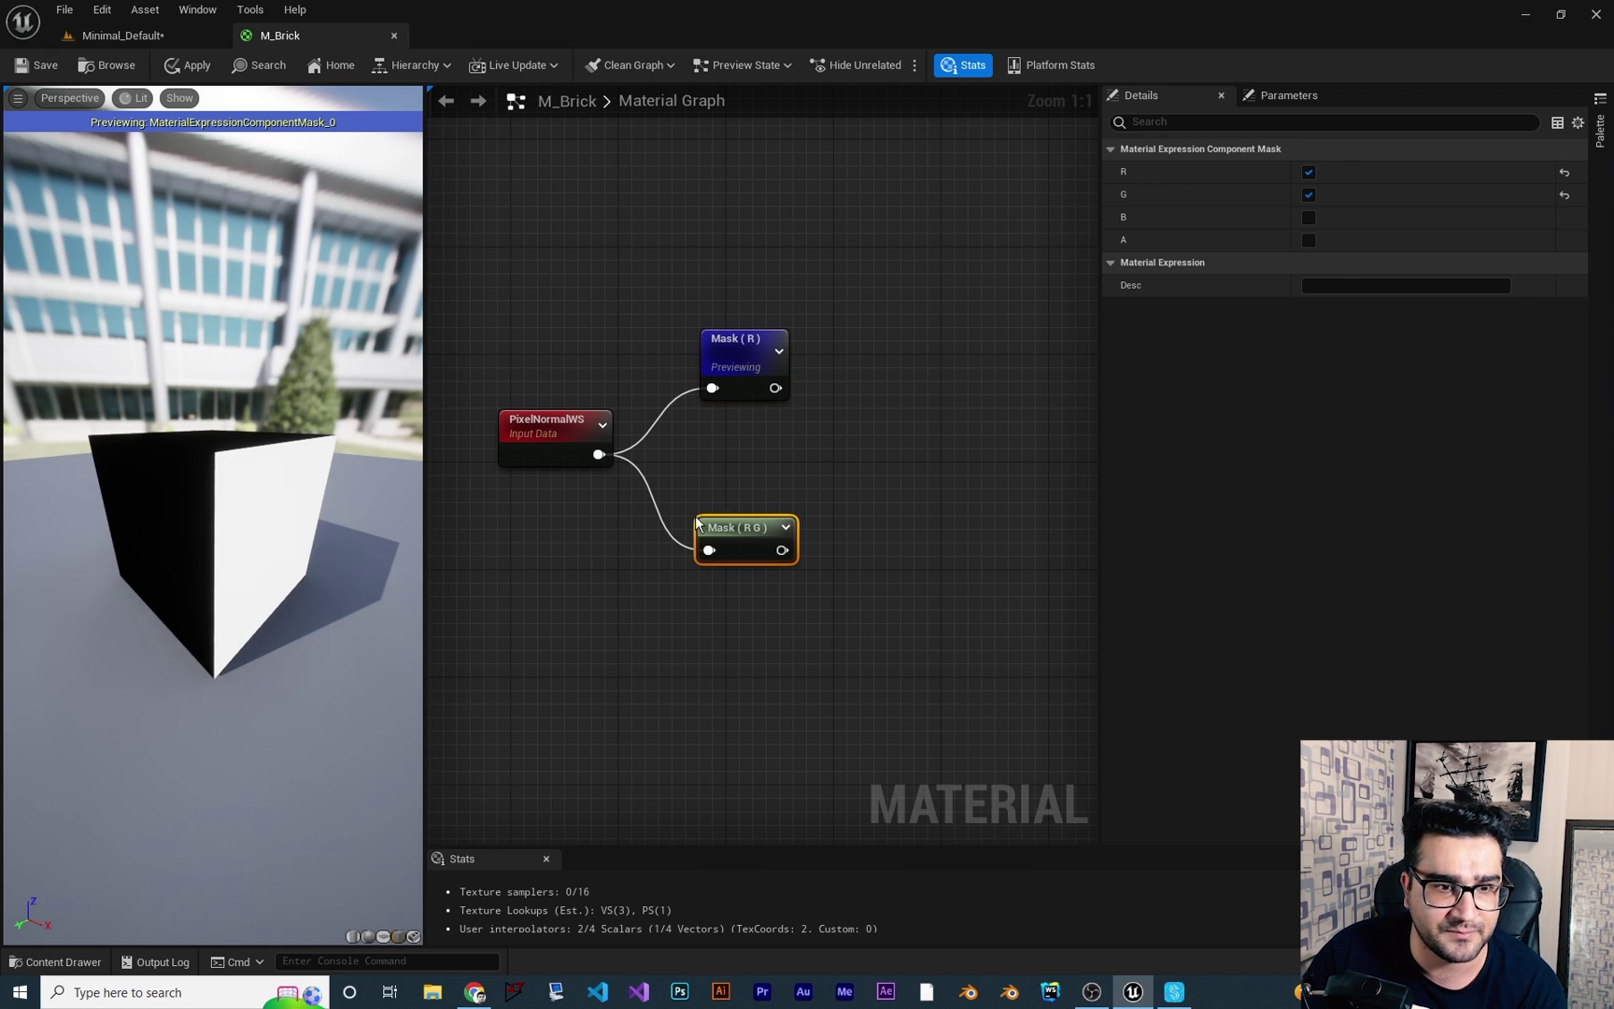
left_click(1308, 171)
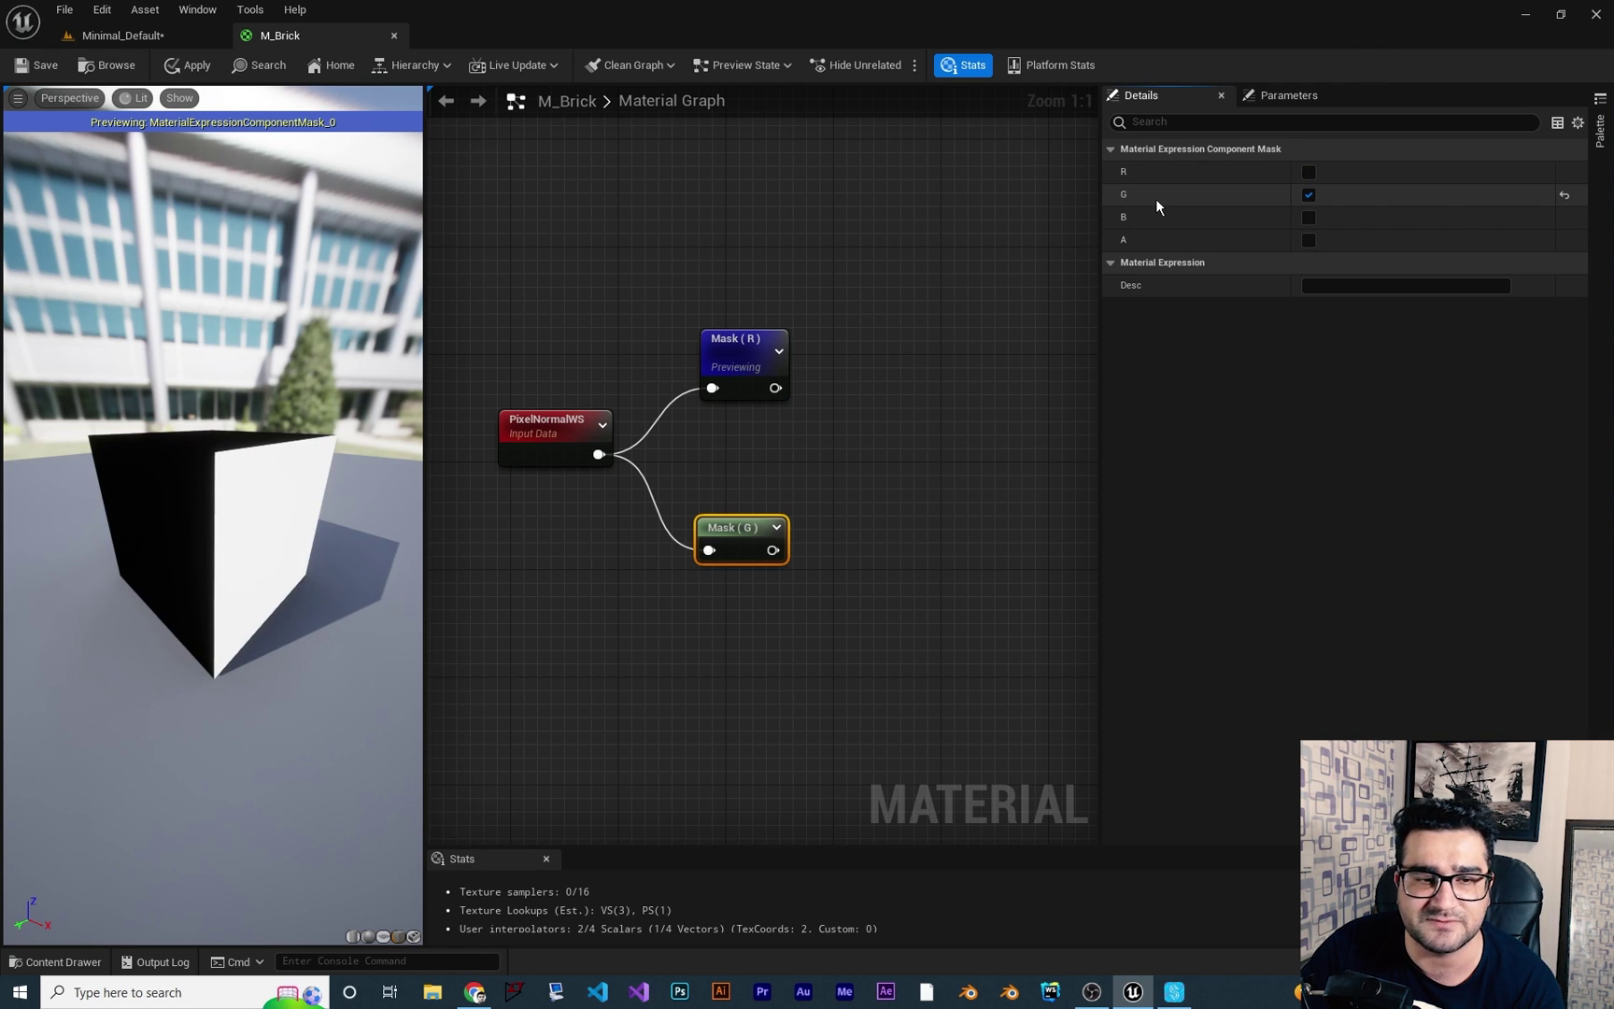
Preview the G mask node on the cube to examine its side faces, and end the preview.
right_click(773, 540)
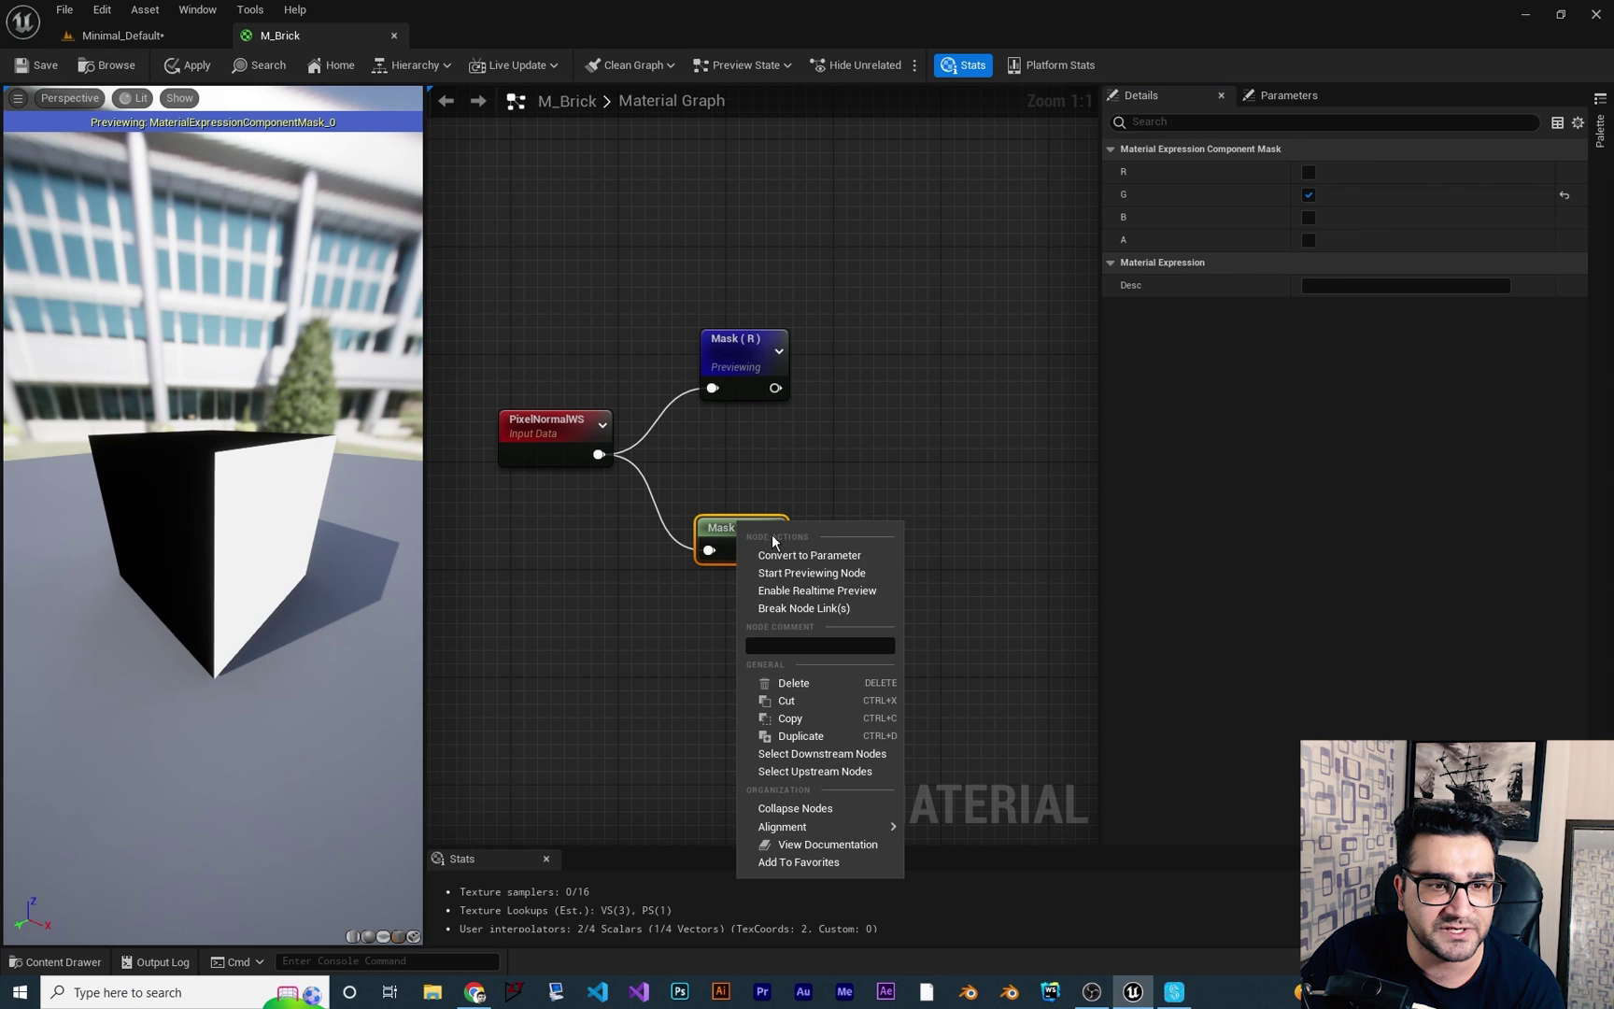
left_click(811, 573)
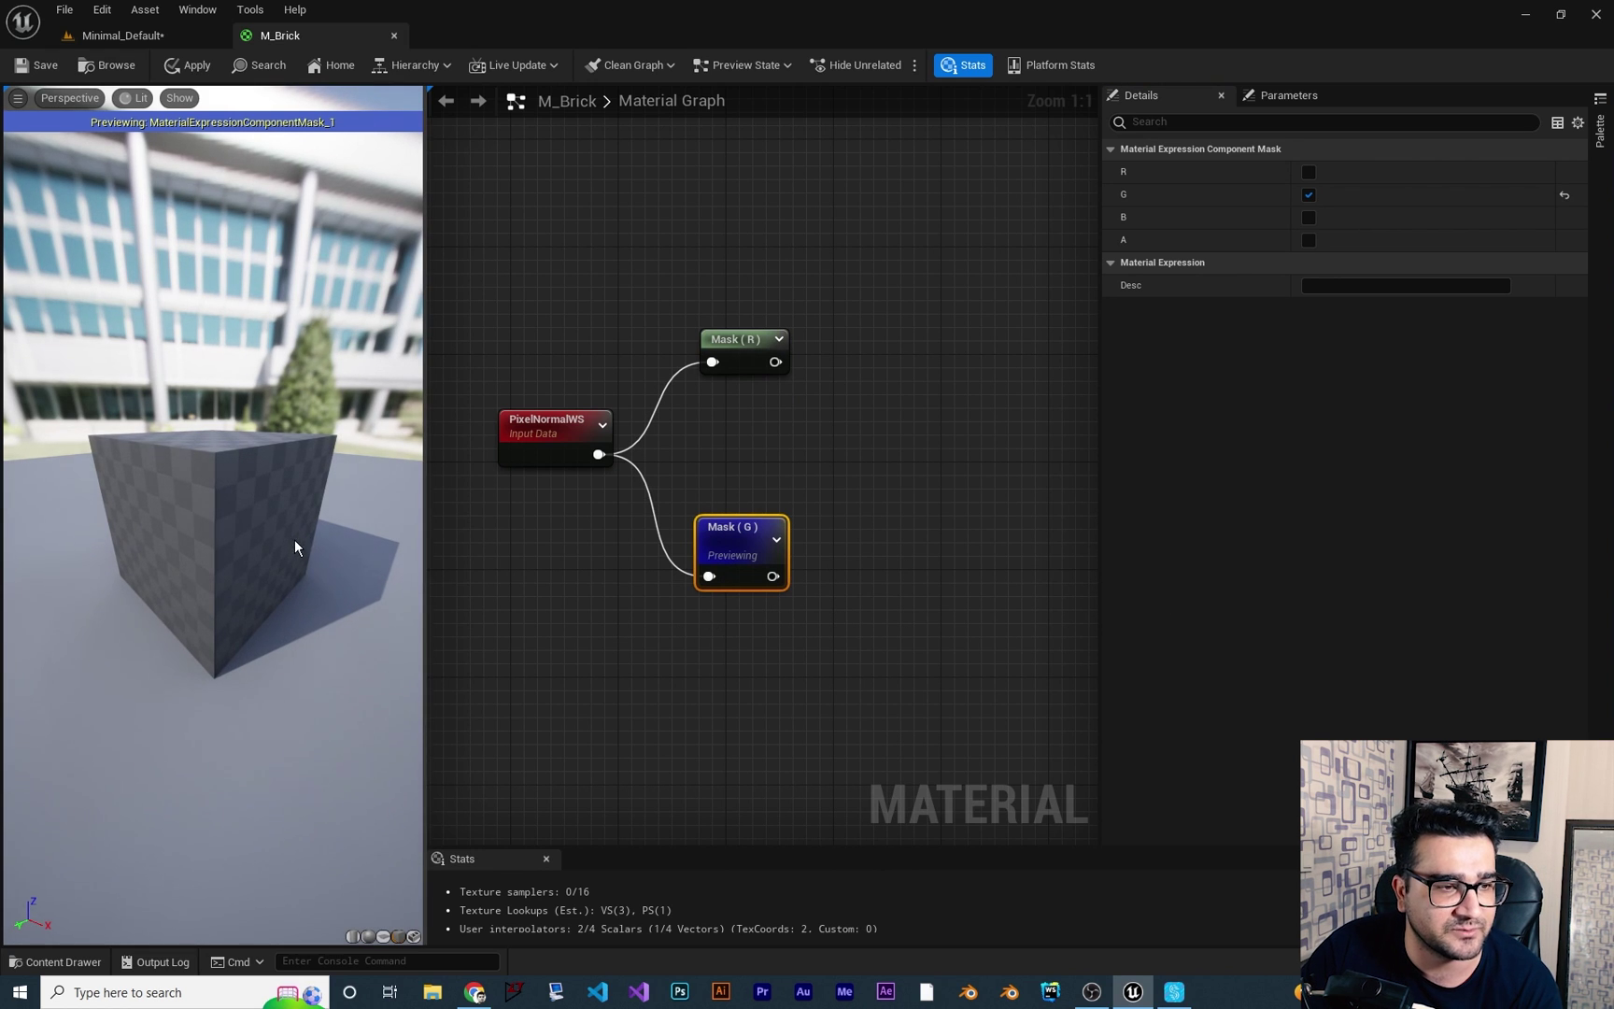
left_click_drag(295, 538, 325, 566)
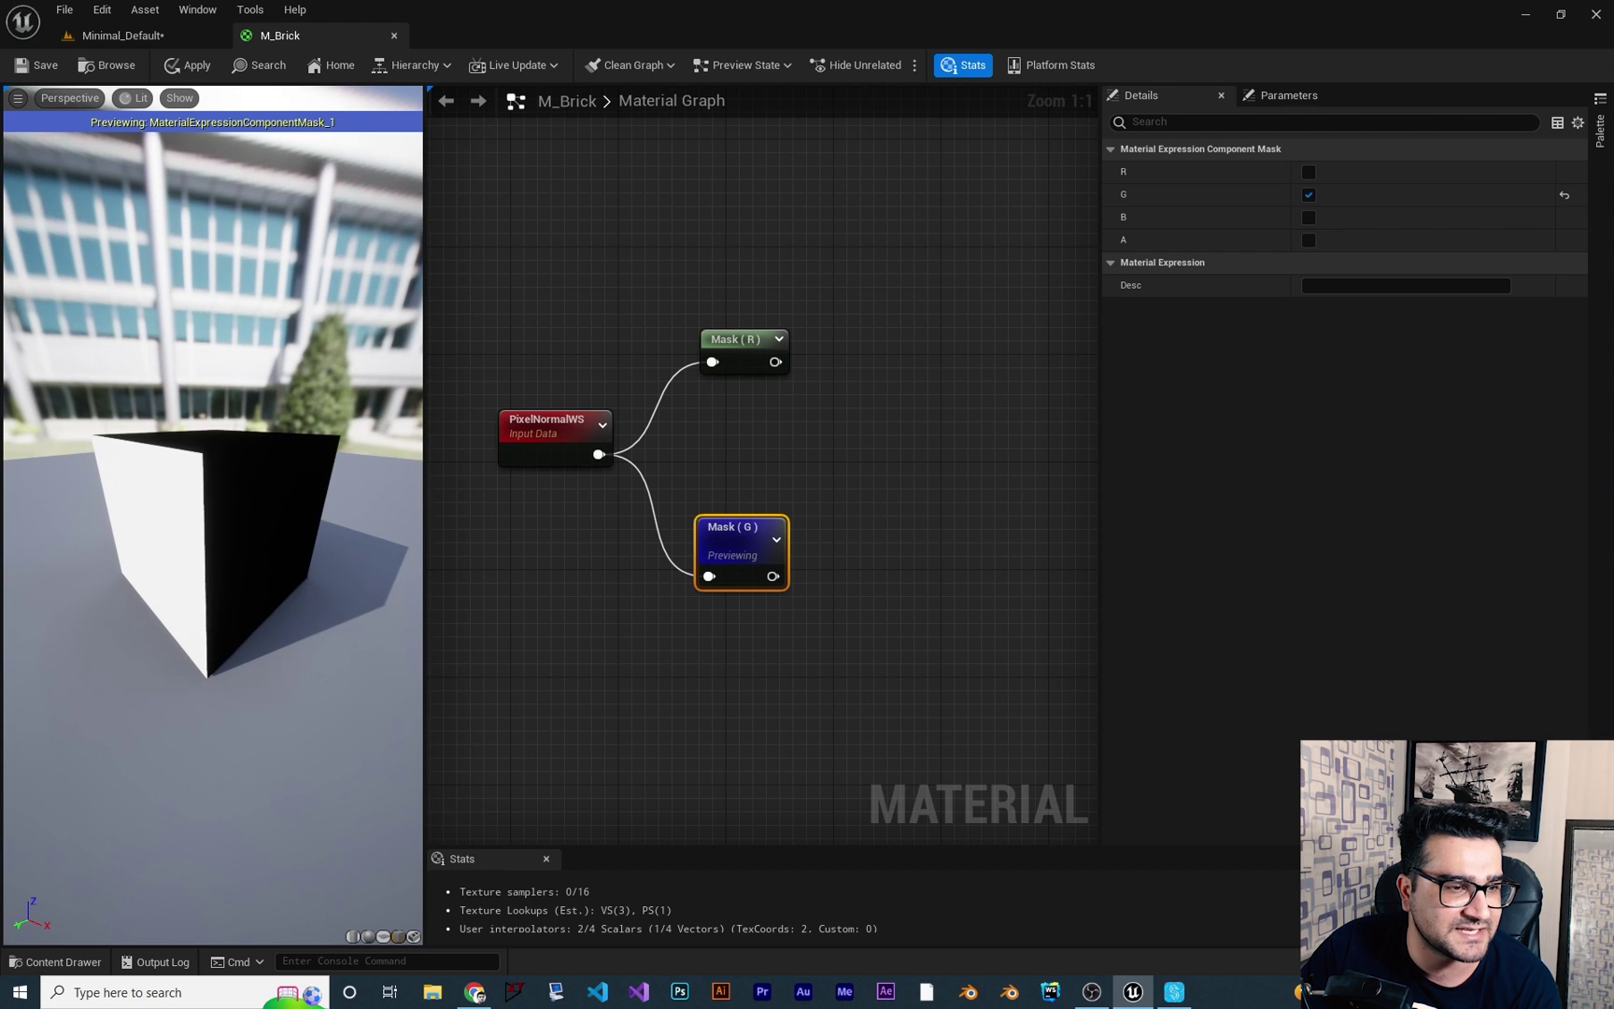
left_click_drag(166, 613, 188, 614)
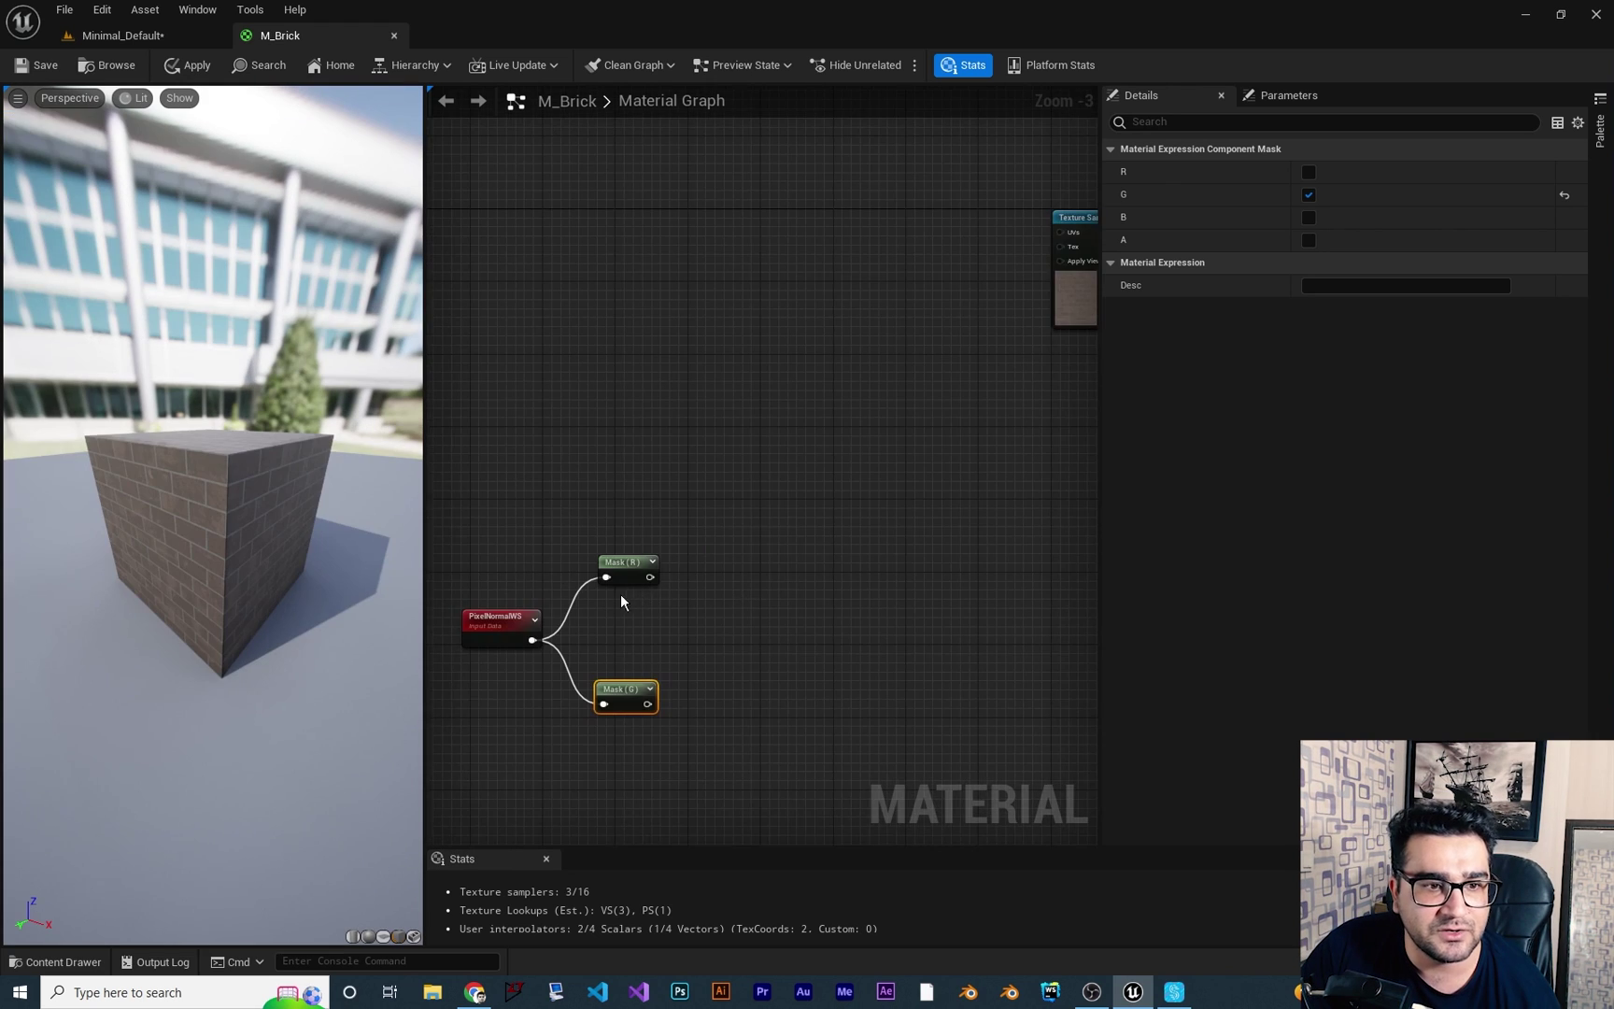
Connect an Abs node to the output of the R mask and line it up with the mask.
scroll(620, 593, "up", 3)
right_click_drag(658, 599, 639, 612)
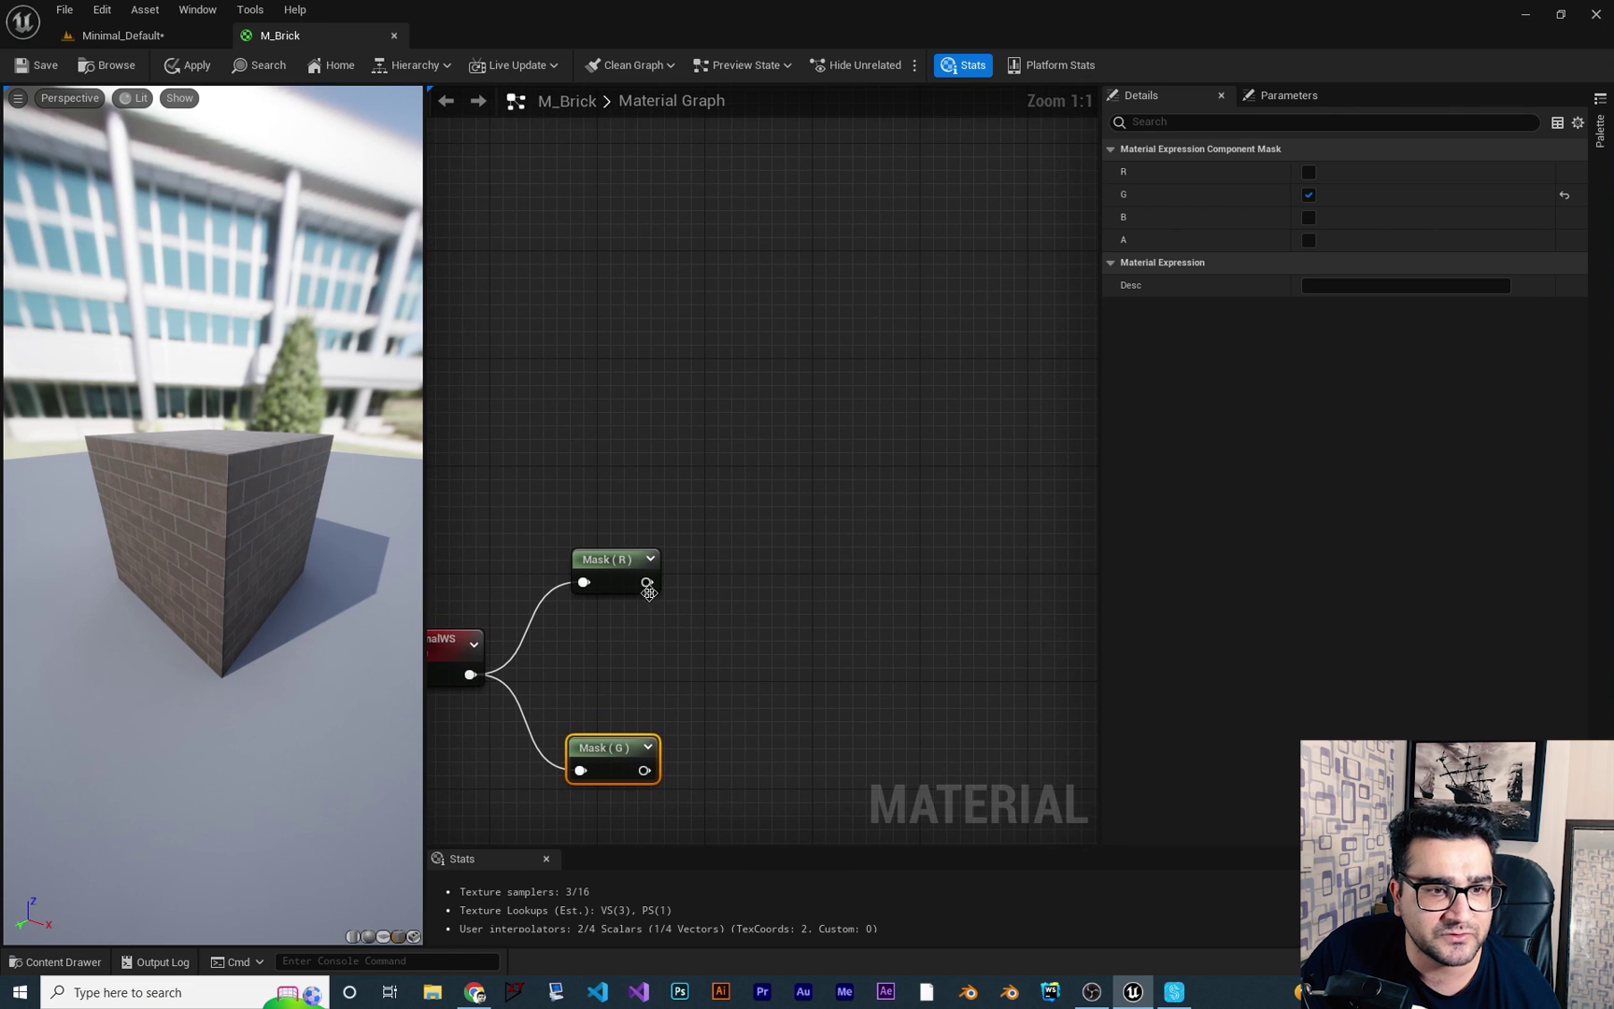
left_click_drag(647, 583, 726, 579)
type("abs")
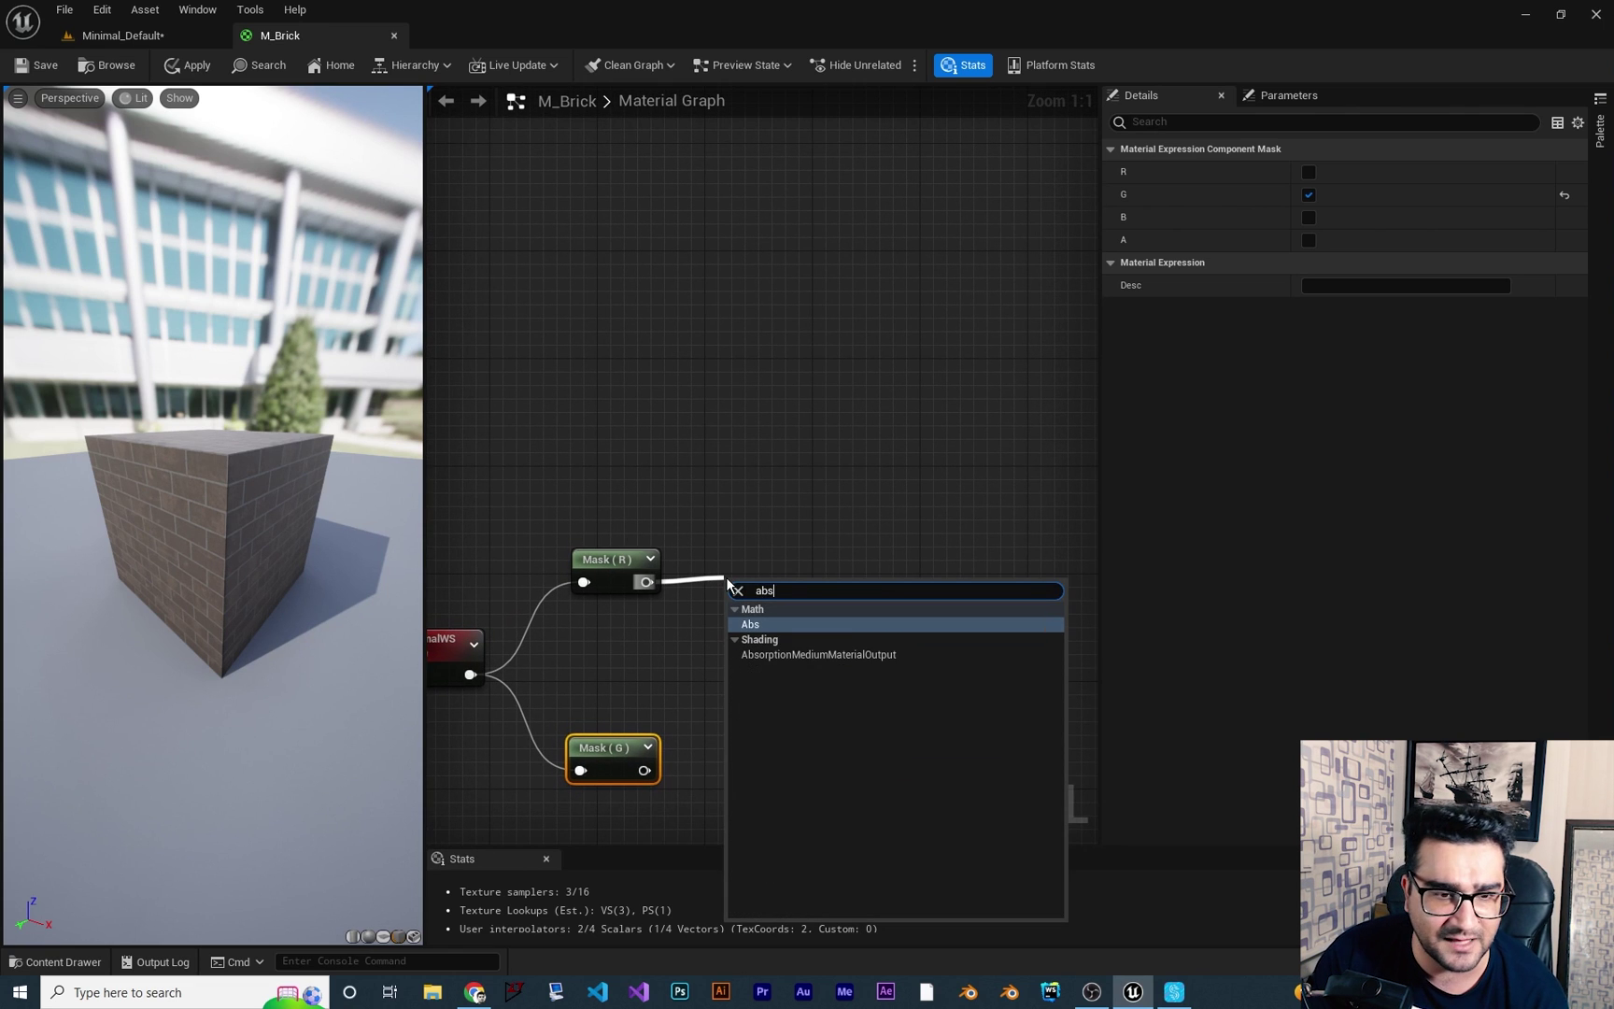
left_click(781, 623)
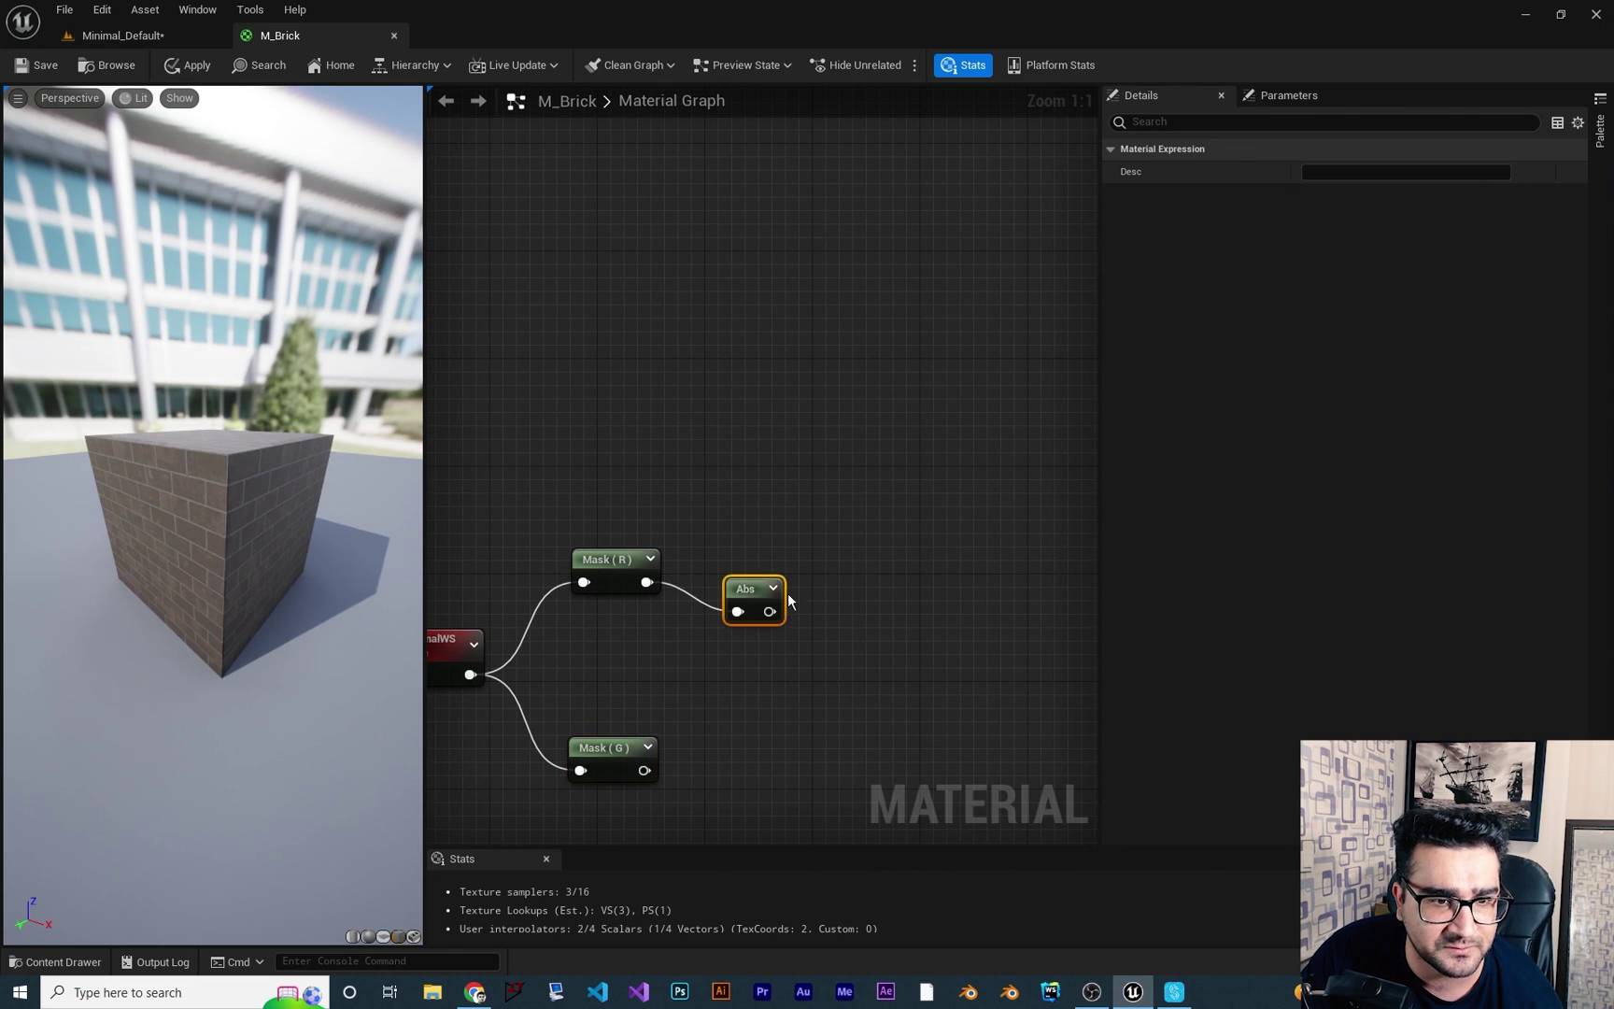
left_click_drag(757, 586, 742, 558)
Connect another Abs node to the output of the G mask.
left_click_drag(645, 770, 708, 746)
type("abs")
key("Return")
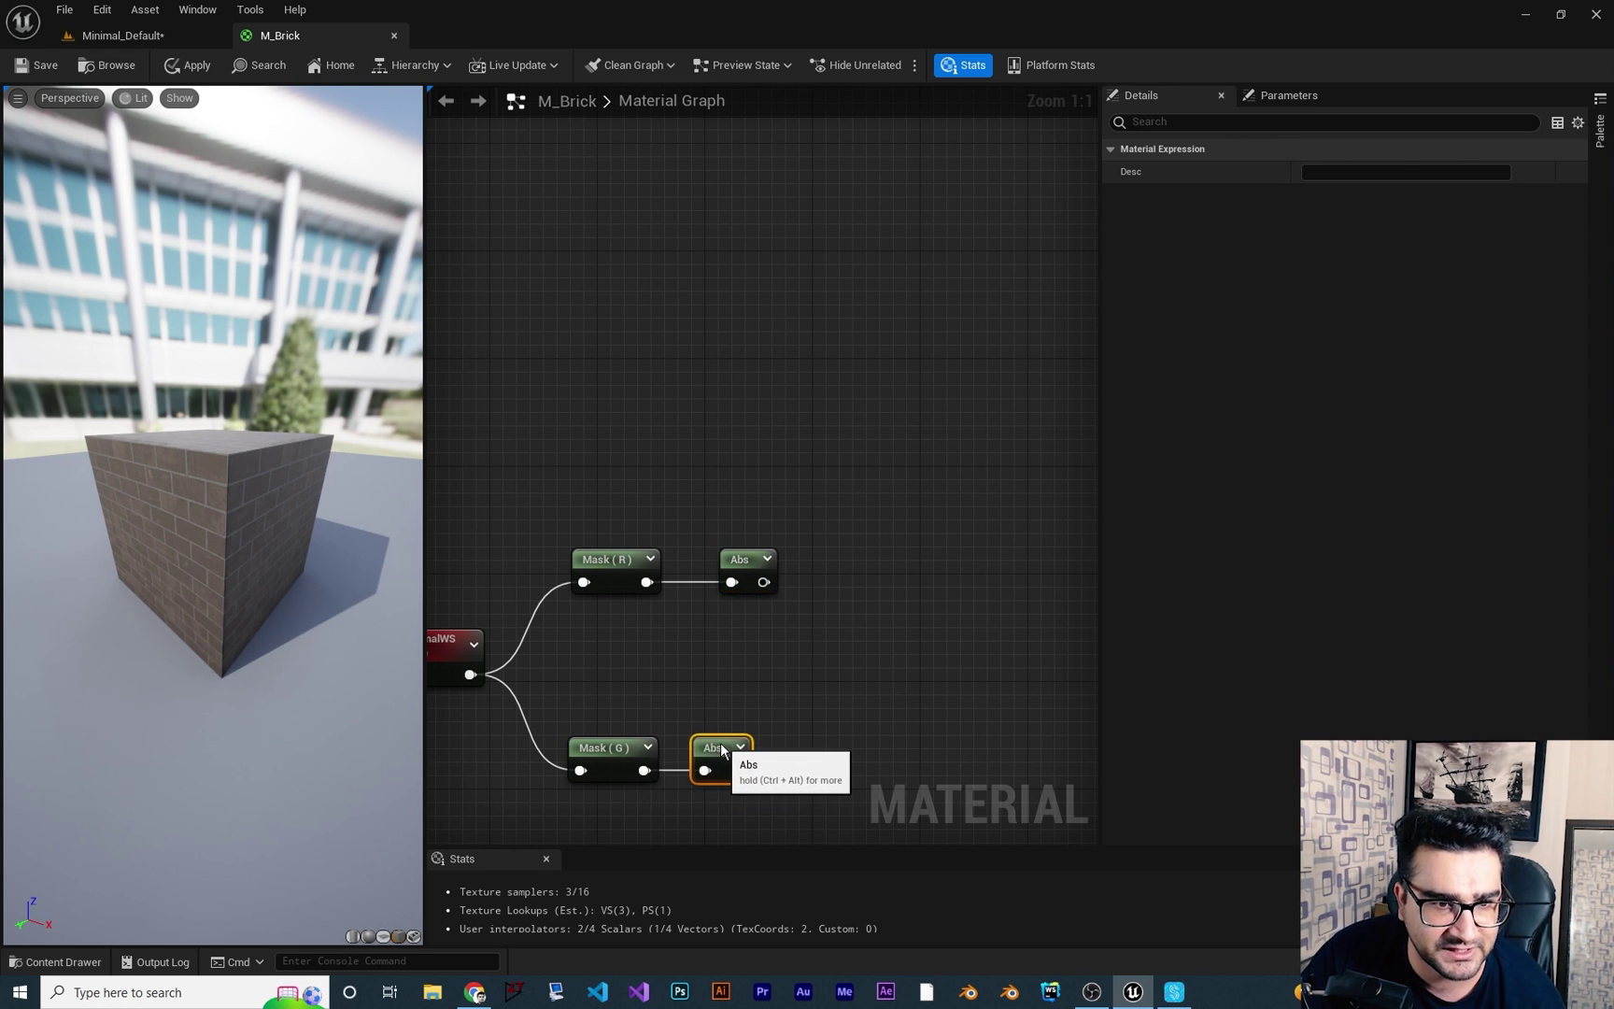
Add an If node beyond the two Abs nodes, leaving it unconnected.
right_click_drag(875, 639, 754, 632)
right_click(857, 486)
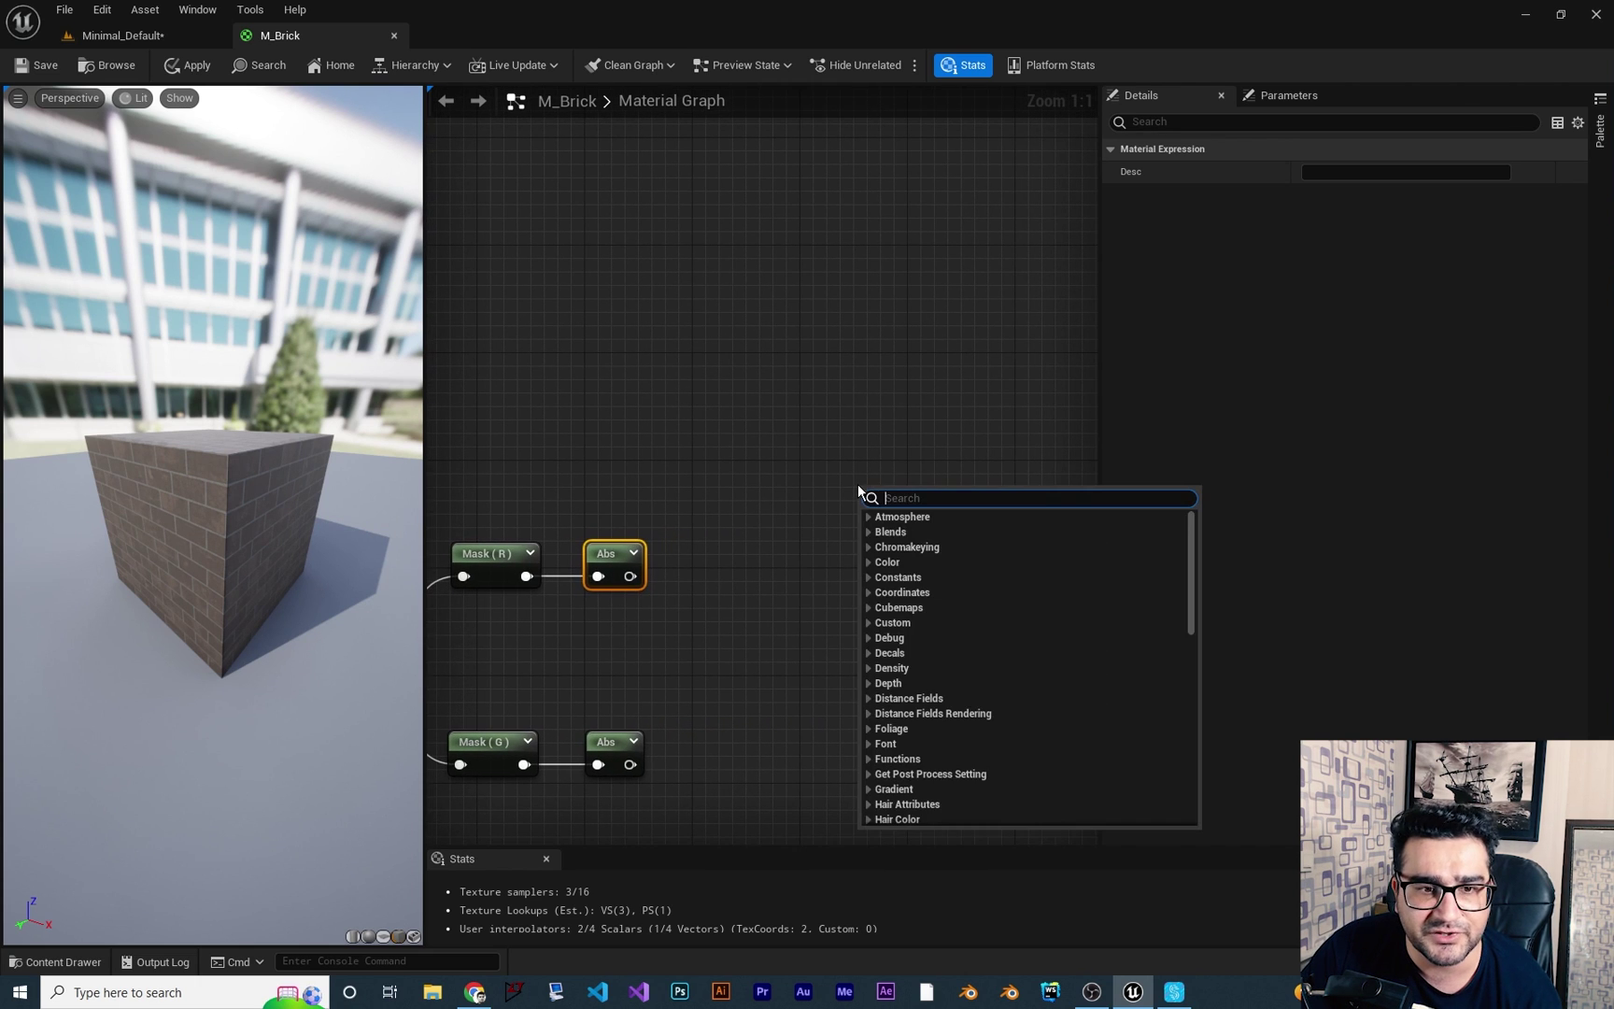
type("if")
key("Return")
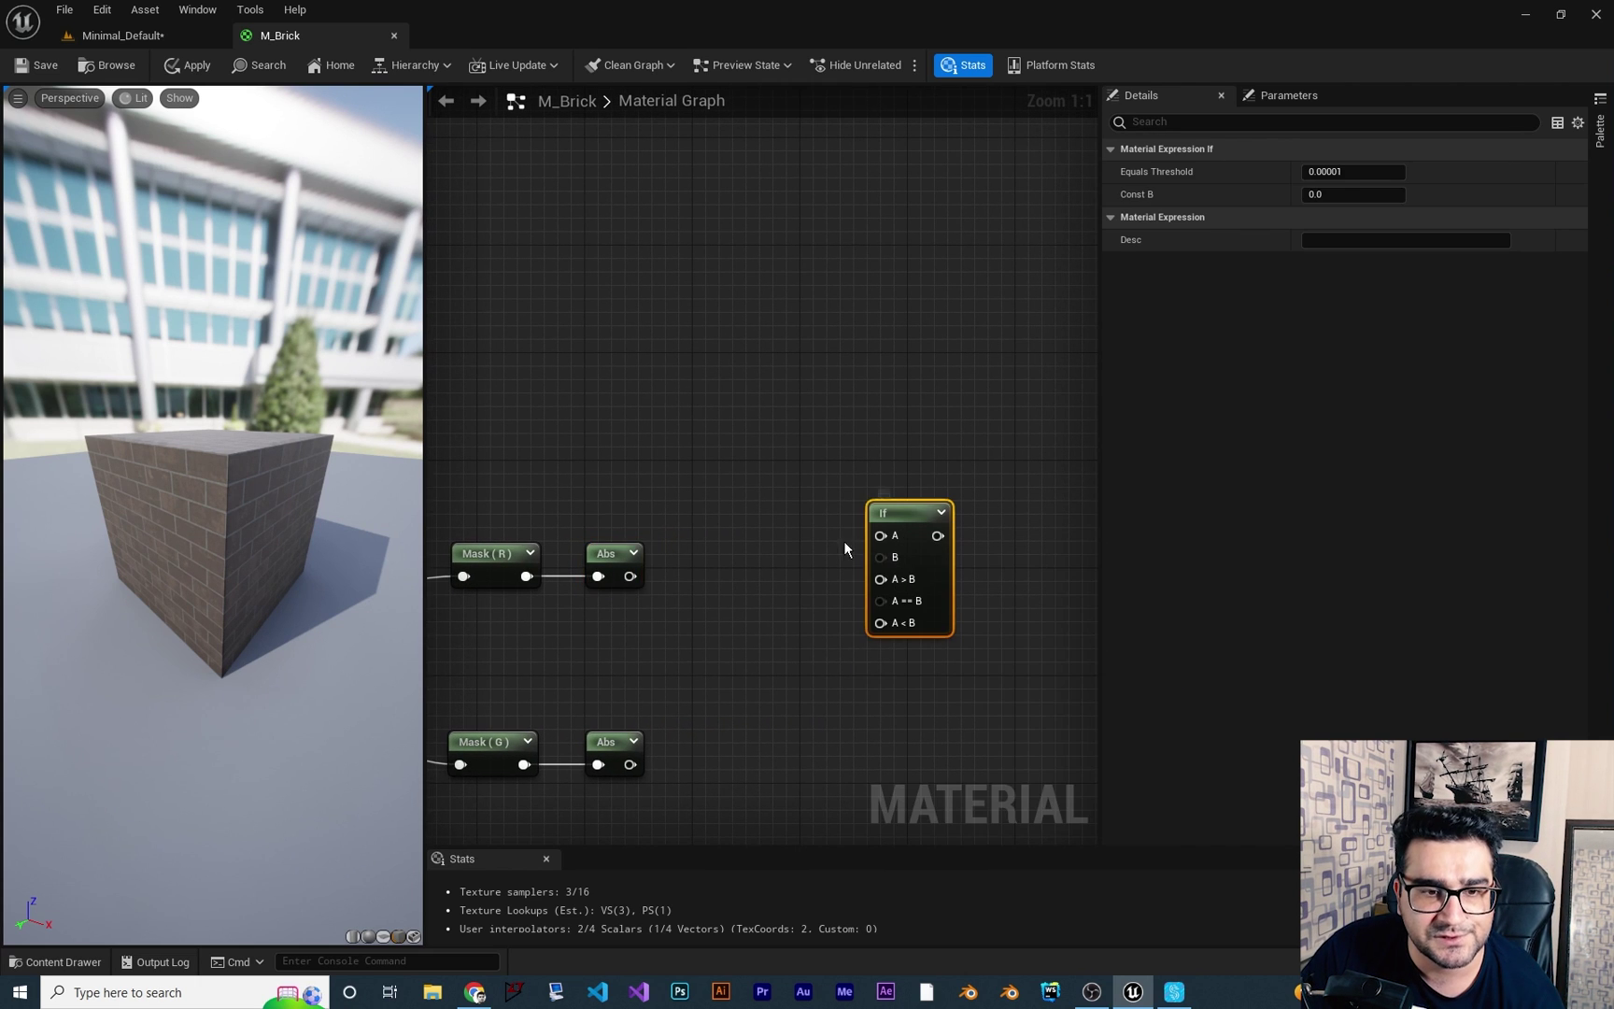
right_click_drag(804, 504, 794, 478)
right_click_drag(754, 553, 768, 570)
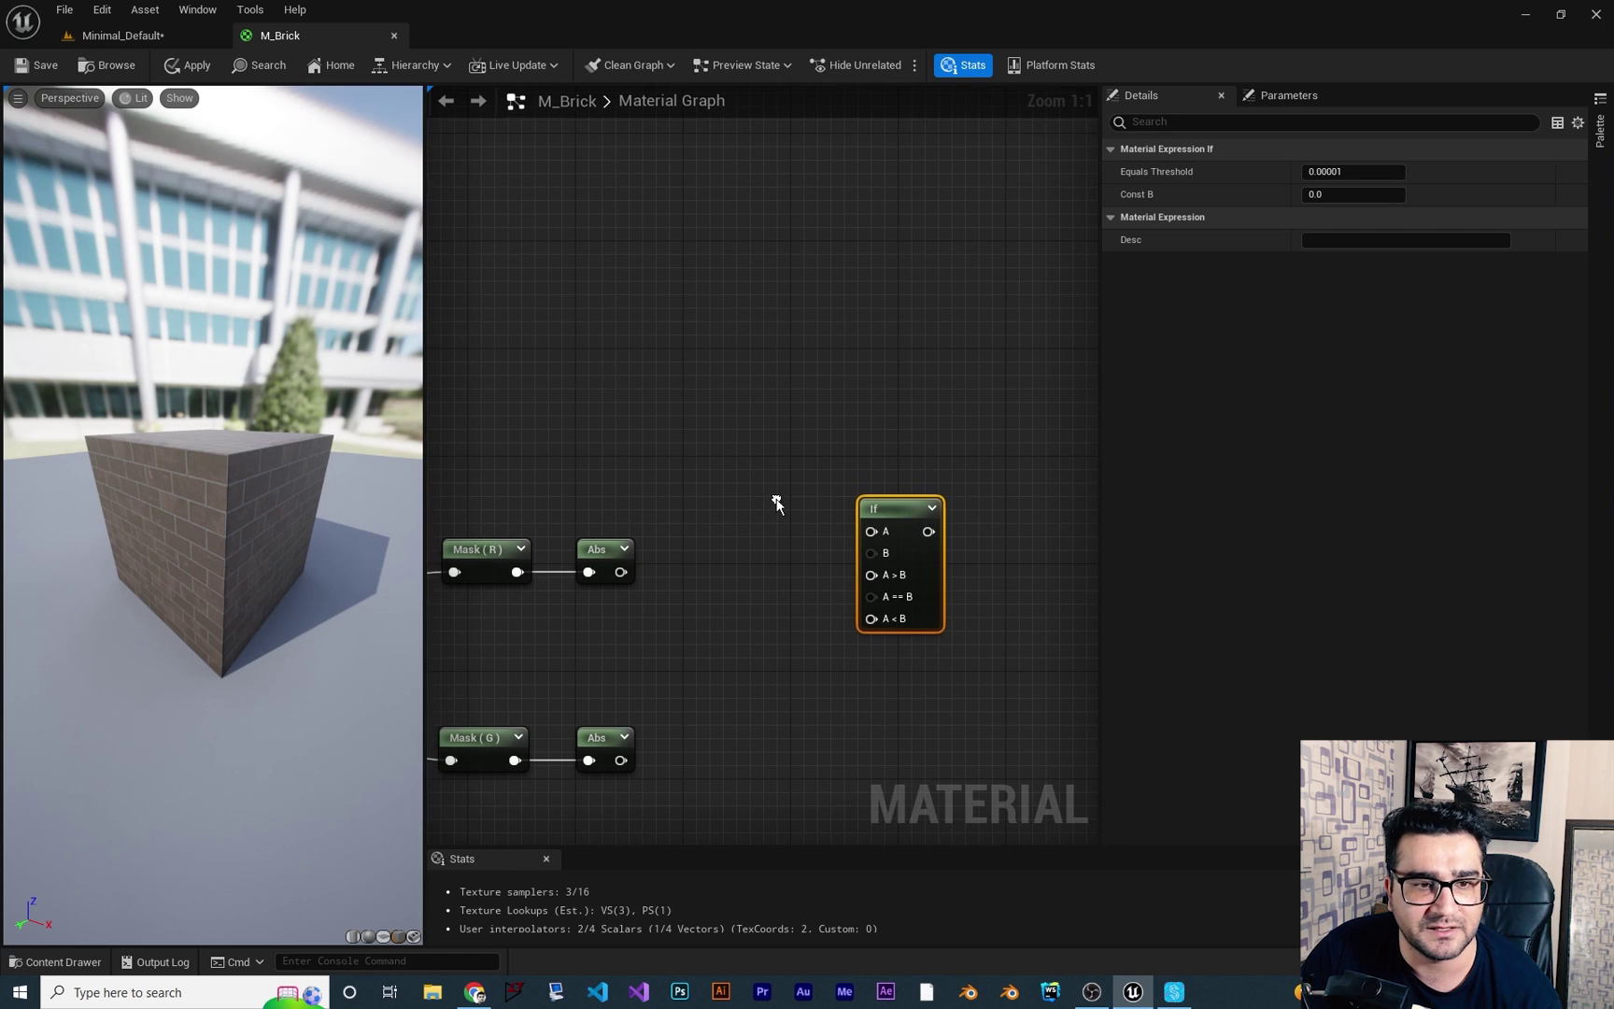
Add a Constant node near the If node and preview the R mask's Abs node on the cube's side faces.
left_click(747, 451)
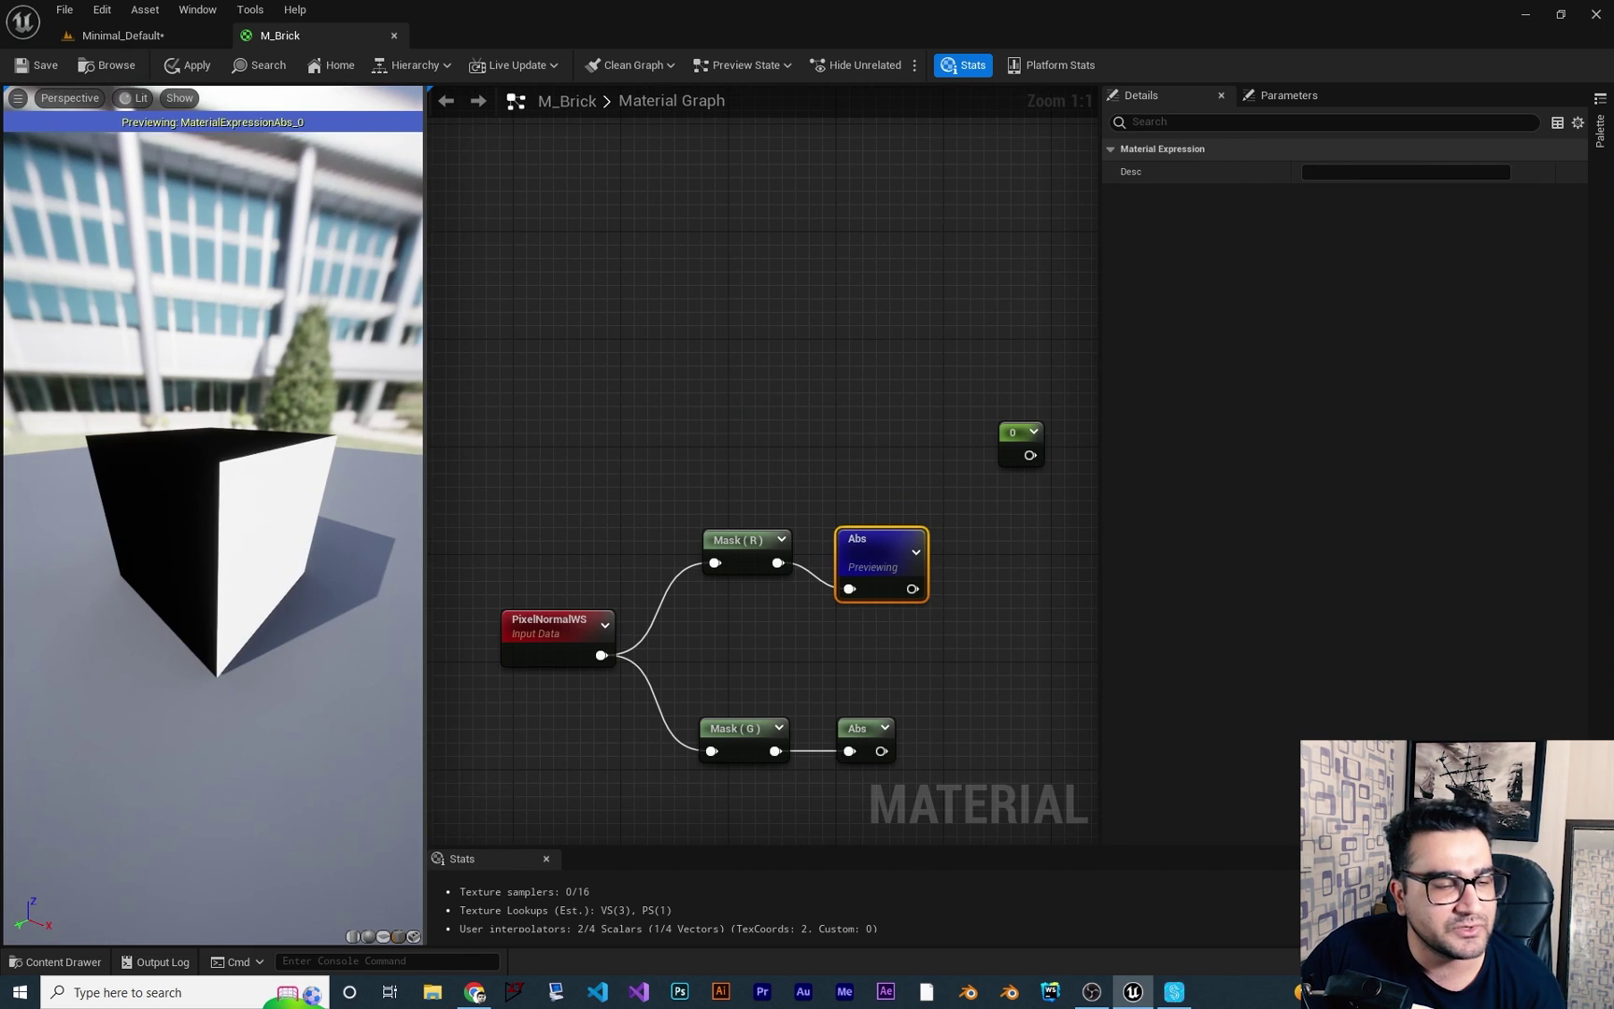
left_click_drag(305, 542, 298, 526)
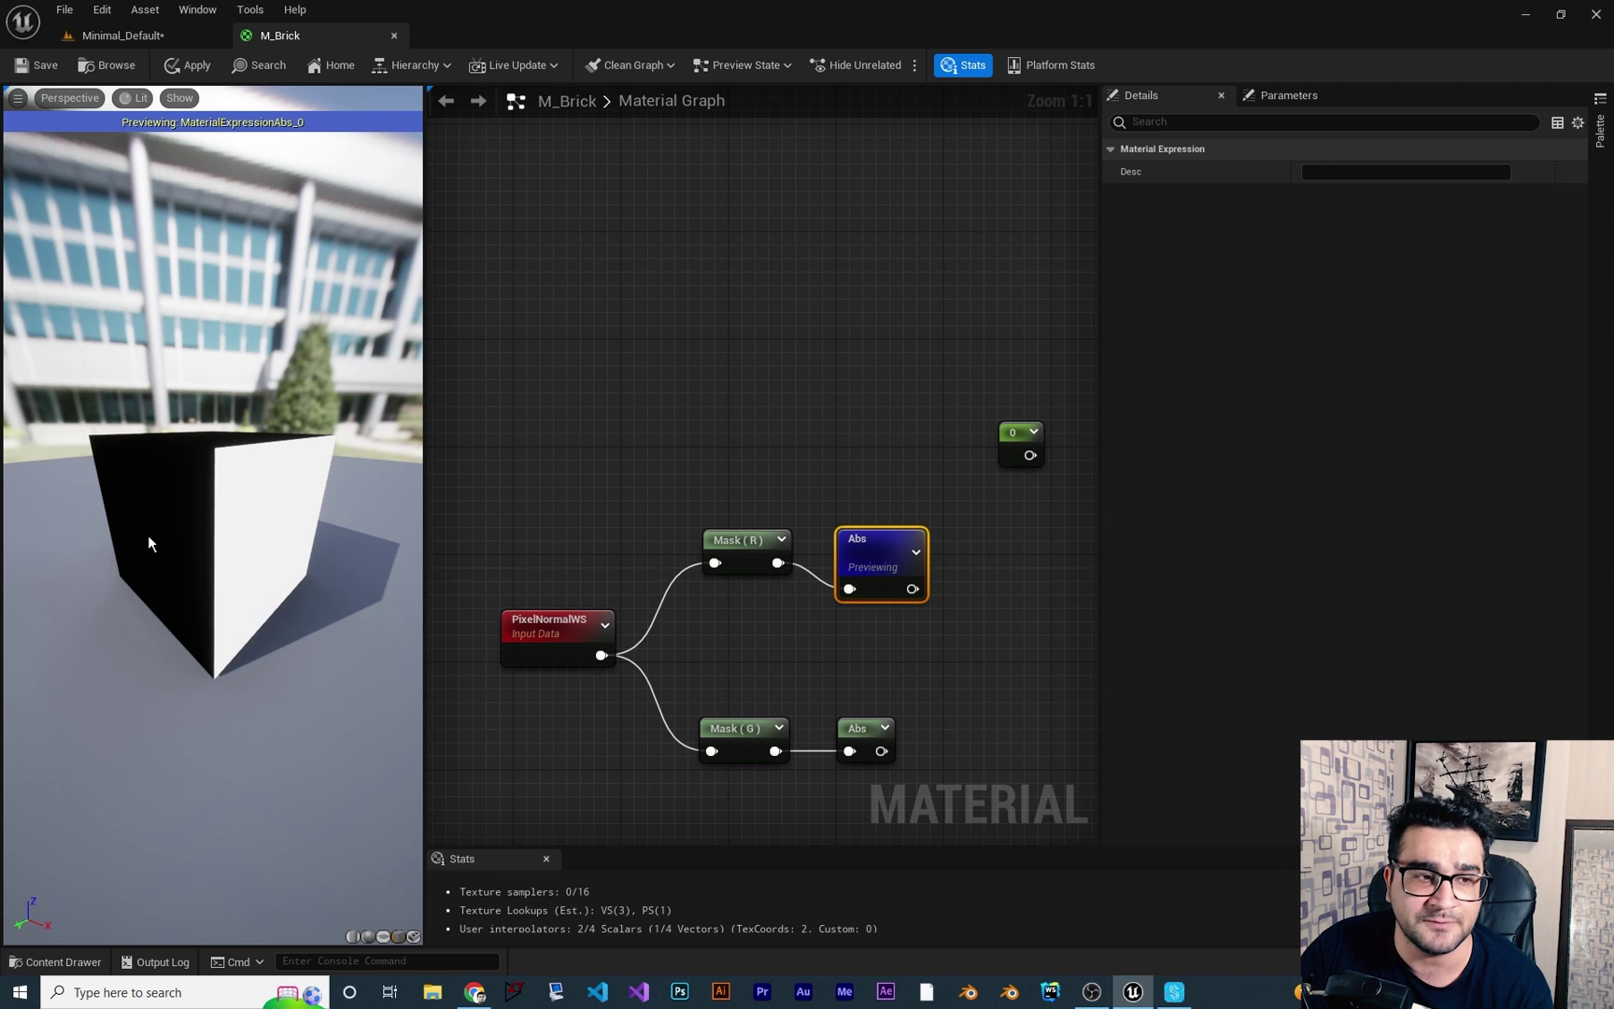
left_click_drag(148, 534, 215, 537)
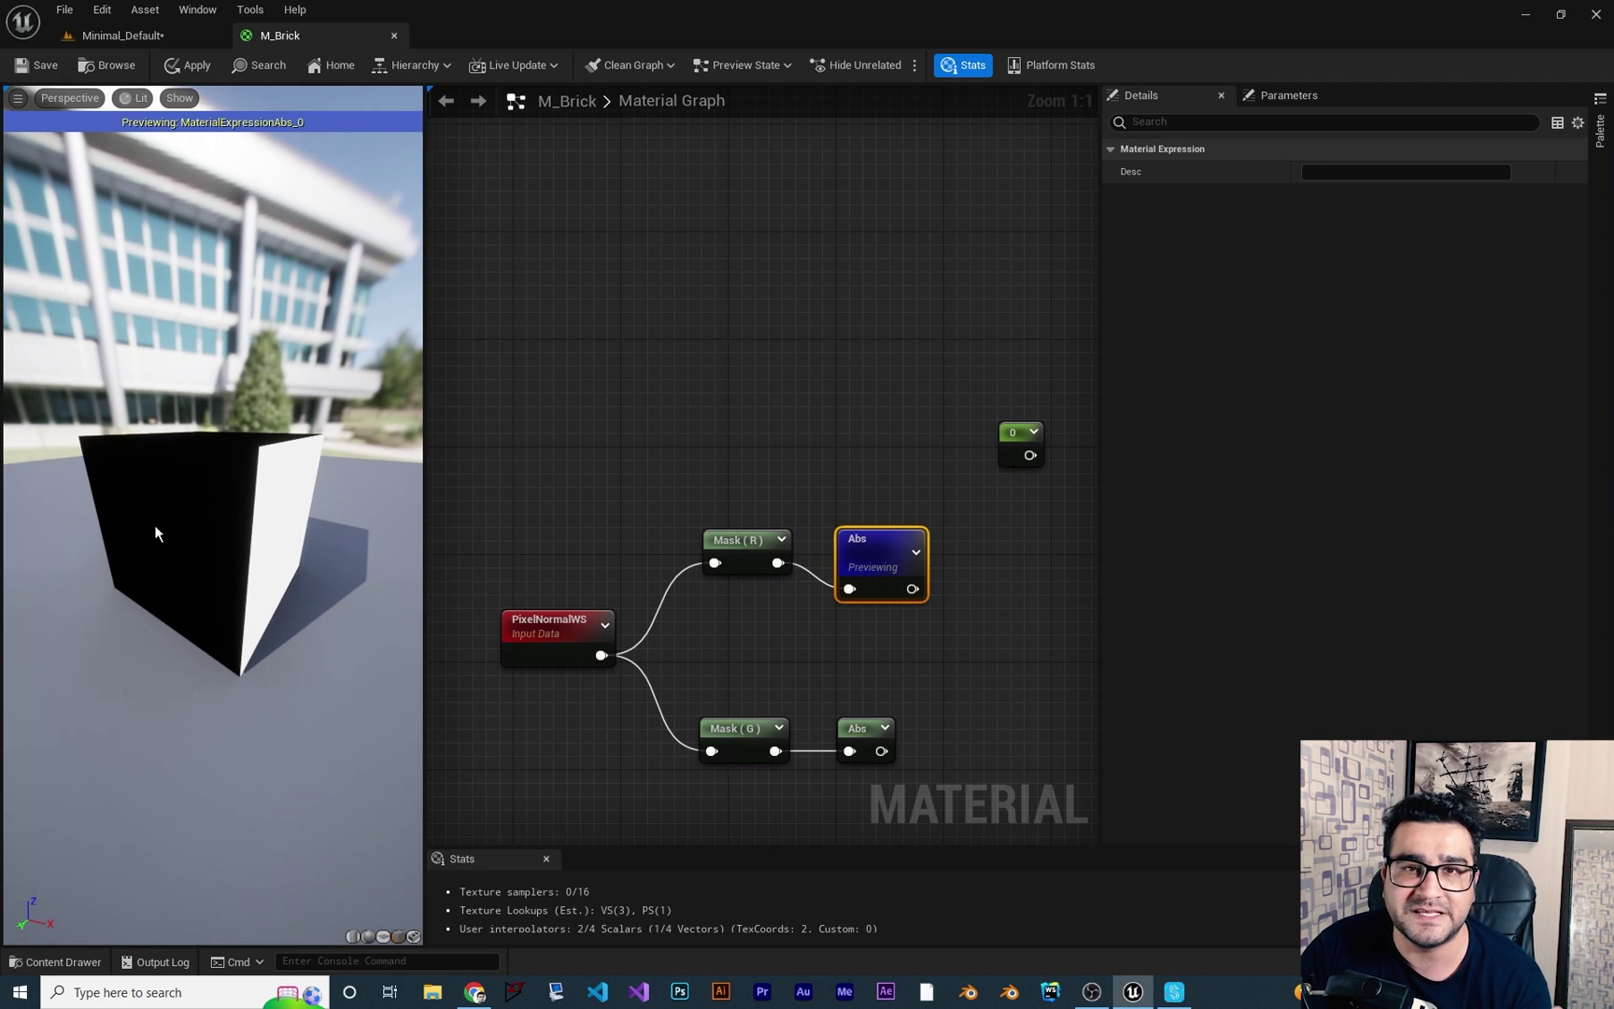
Set the new constant's value to 0.5 and connect it to the If node's A input.
right_click_drag(1037, 548, 668, 535)
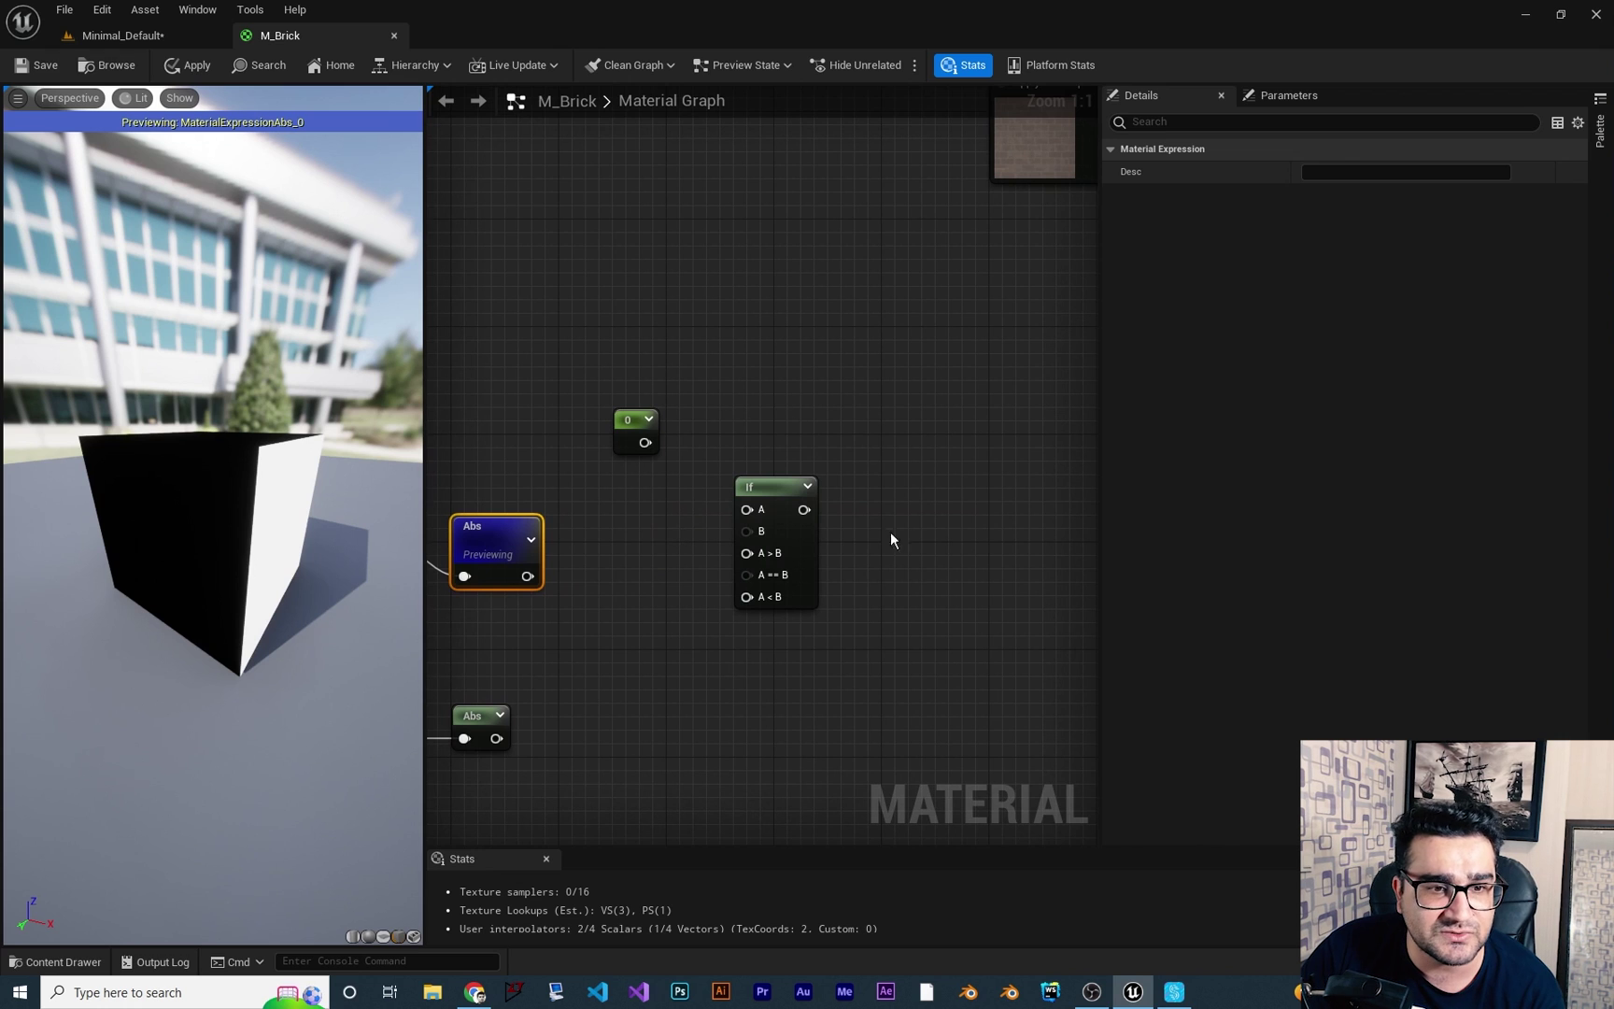
right_click_drag(670, 596, 733, 592)
left_click(703, 428)
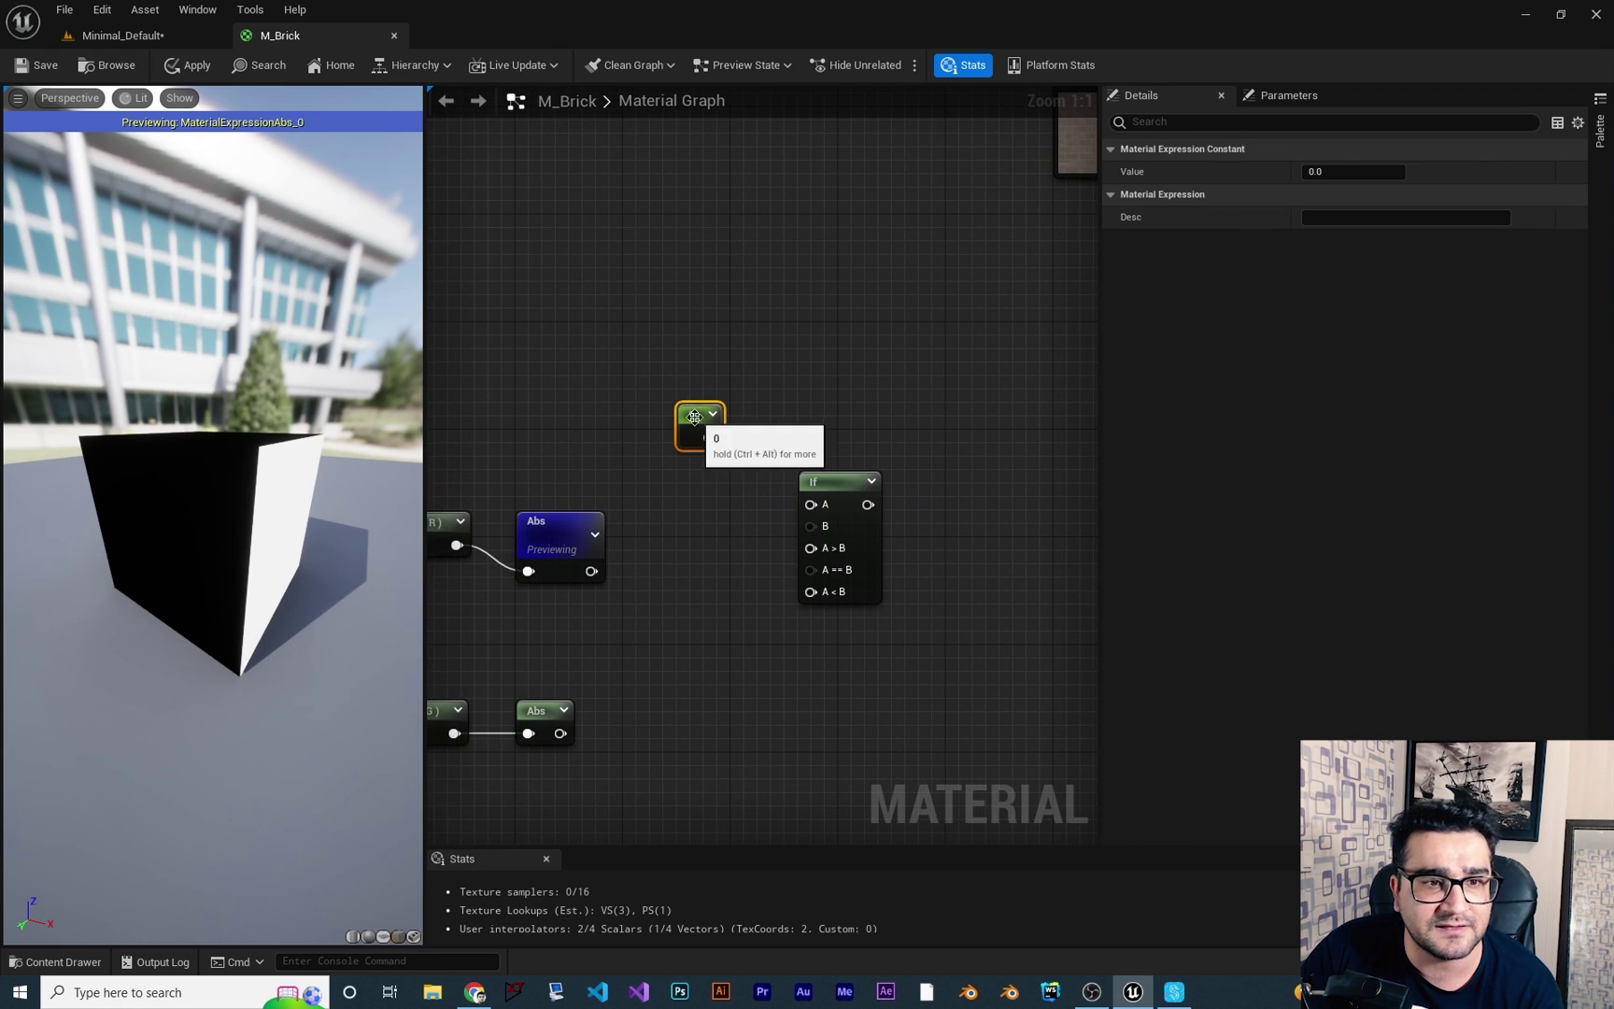
left_click(1306, 175)
type("0.5")
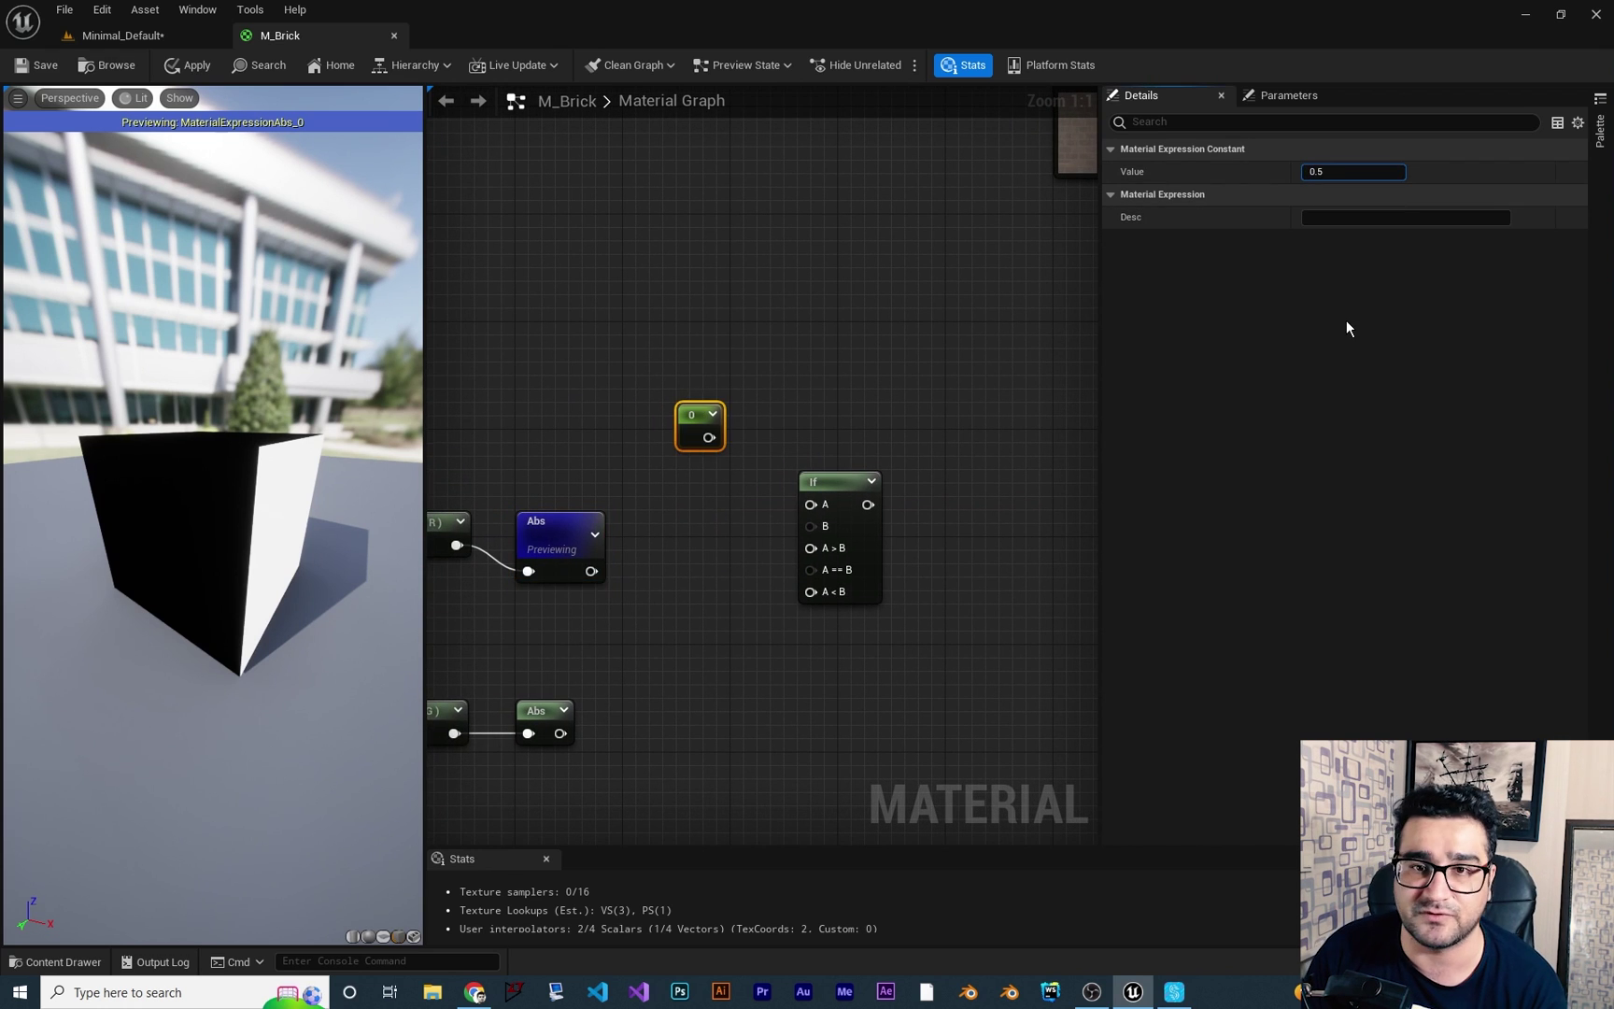
key("Return")
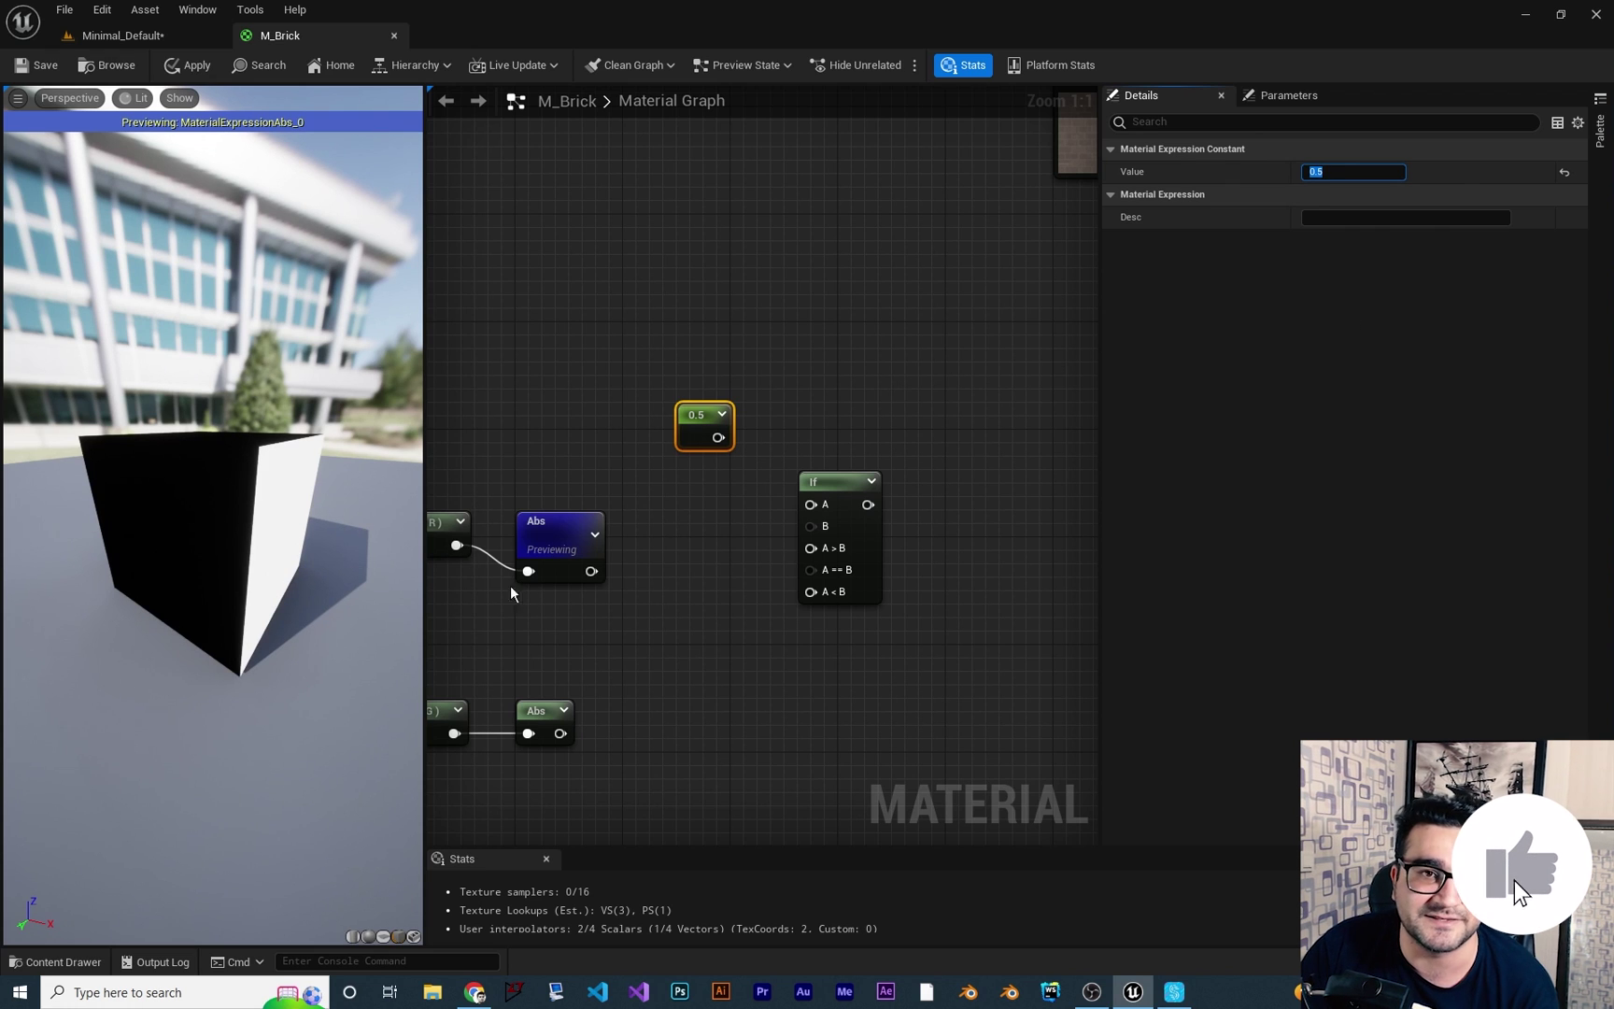
right_click_drag(792, 647, 758, 615)
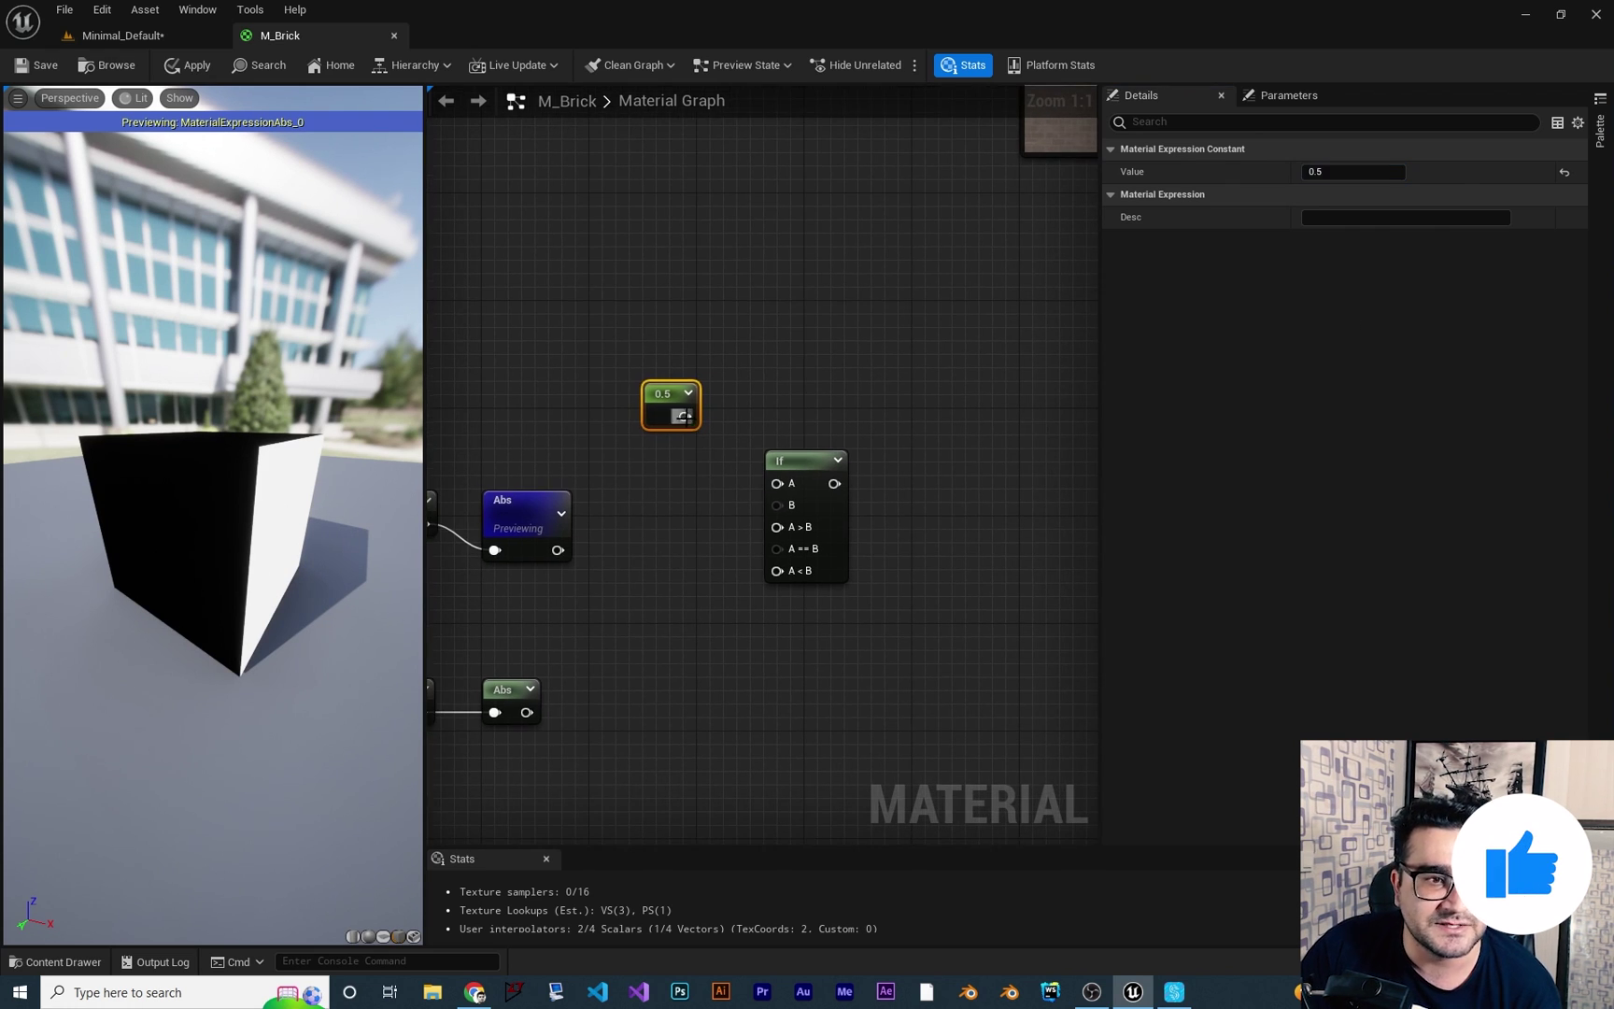
left_click_drag(683, 416, 776, 484)
Stop previewing the R mask's Abs node and connect its output to the If node's B input.
right_click_drag(683, 555, 646, 603)
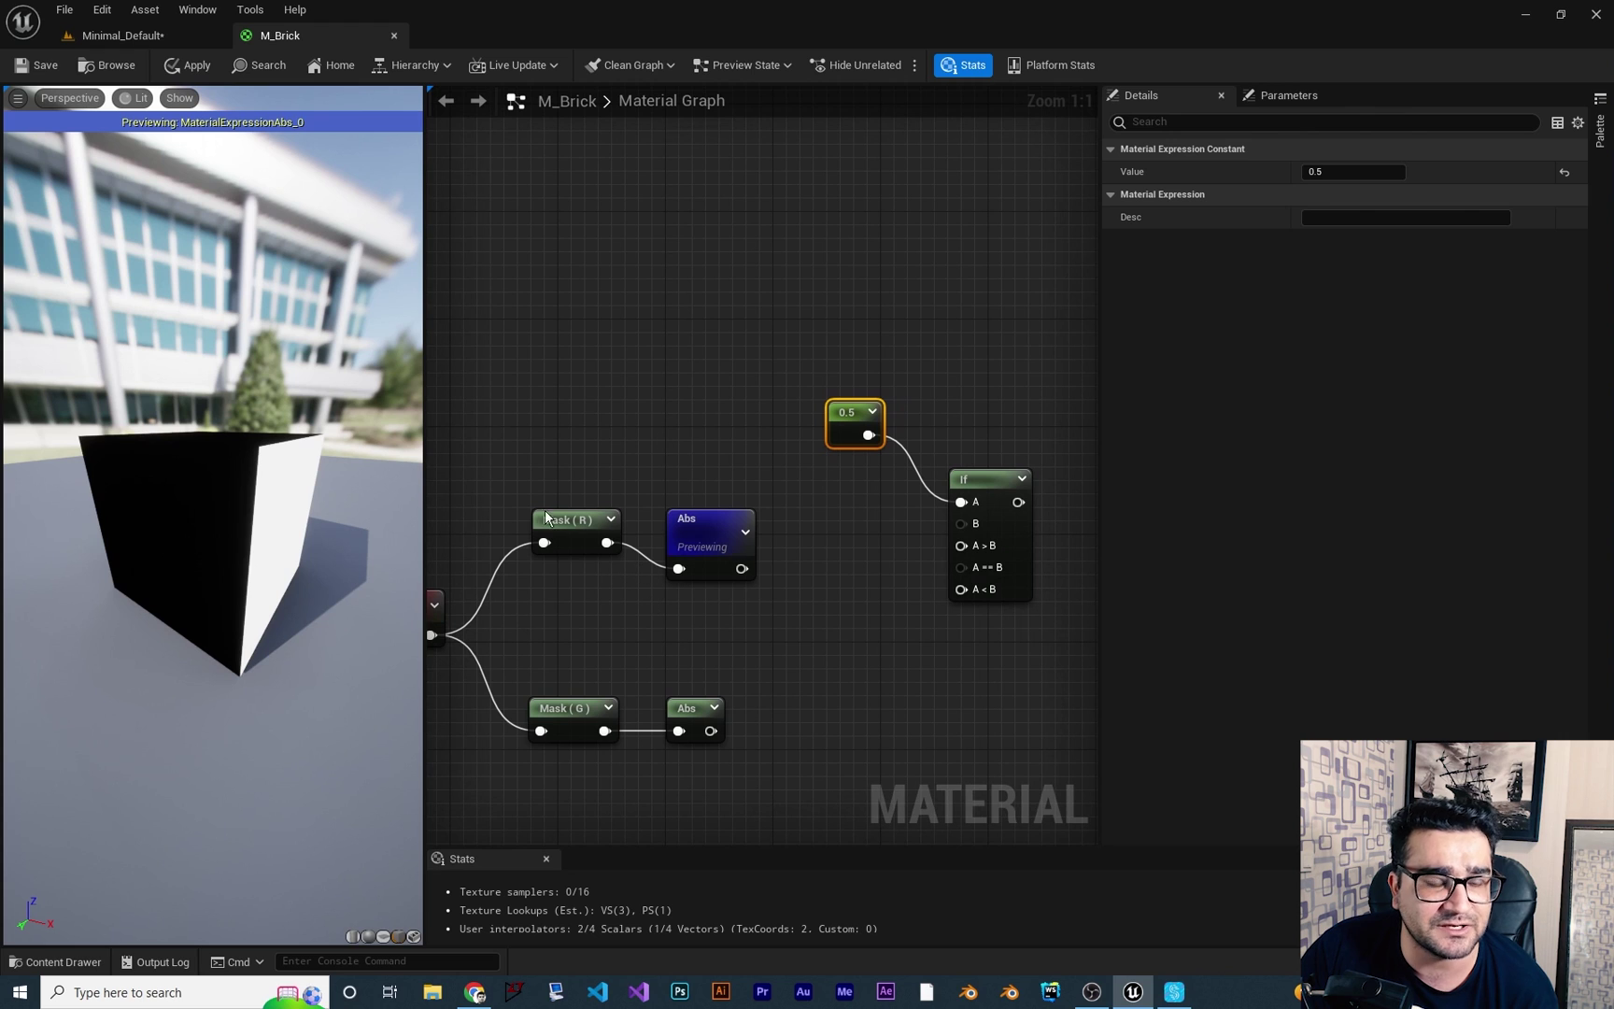
right_click(711, 535)
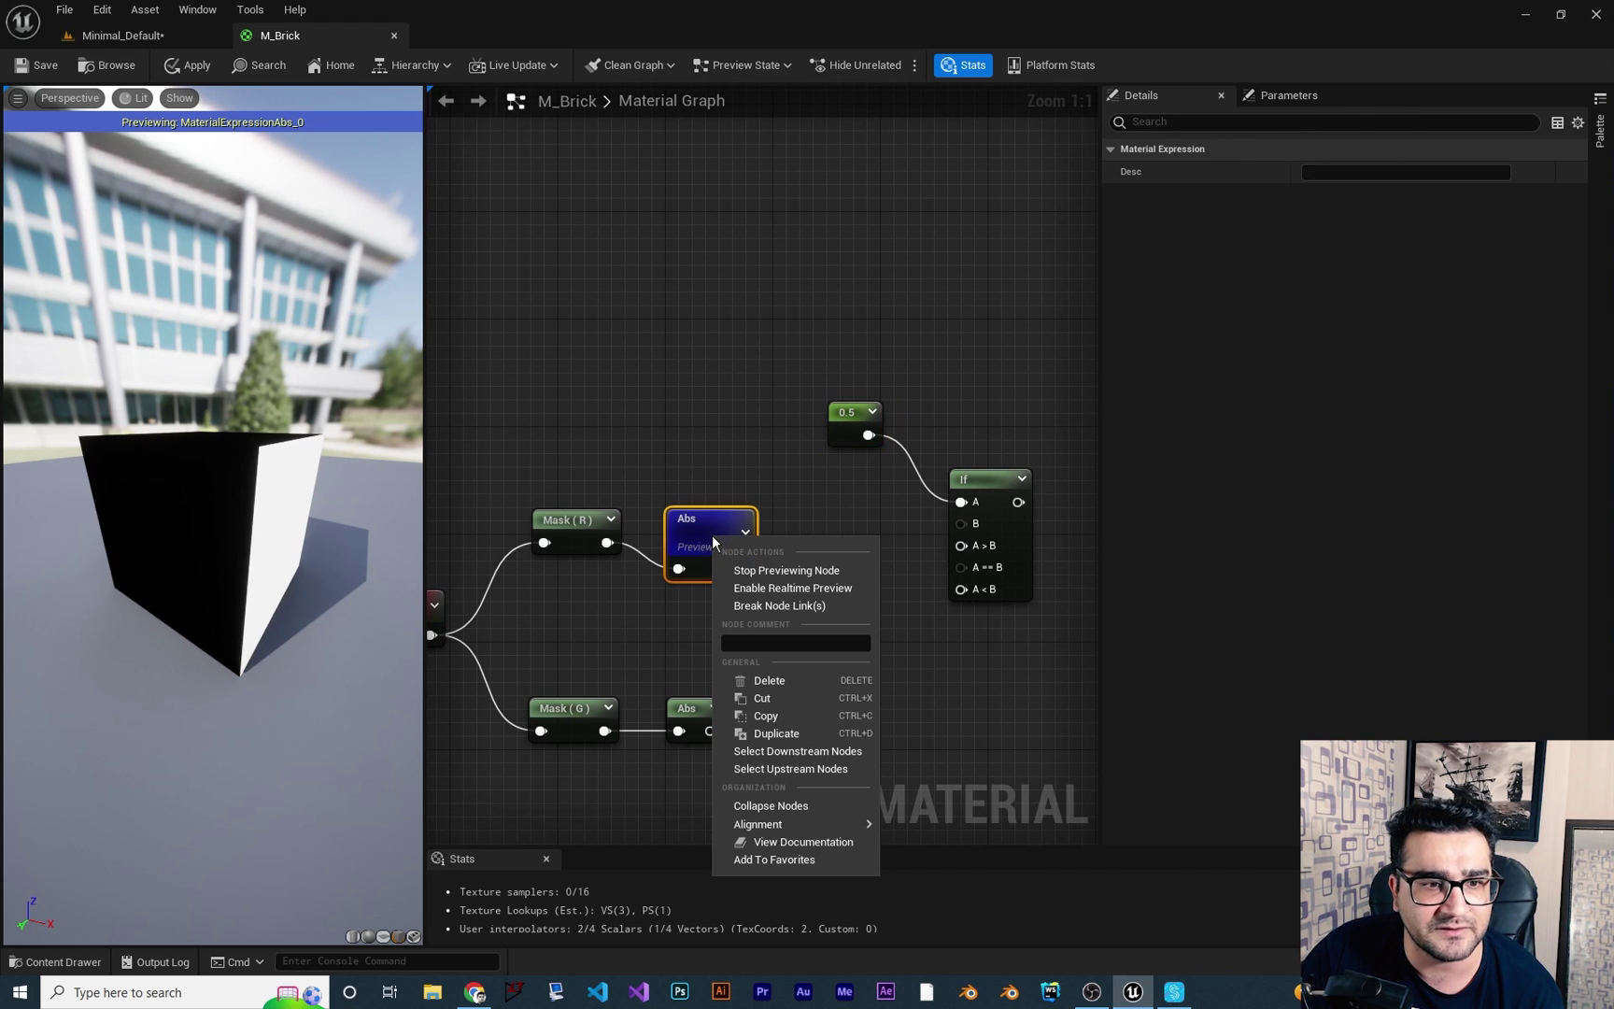
left_click(757, 572)
right_click_drag(758, 576, 653, 561)
left_click_drag(645, 555, 894, 536)
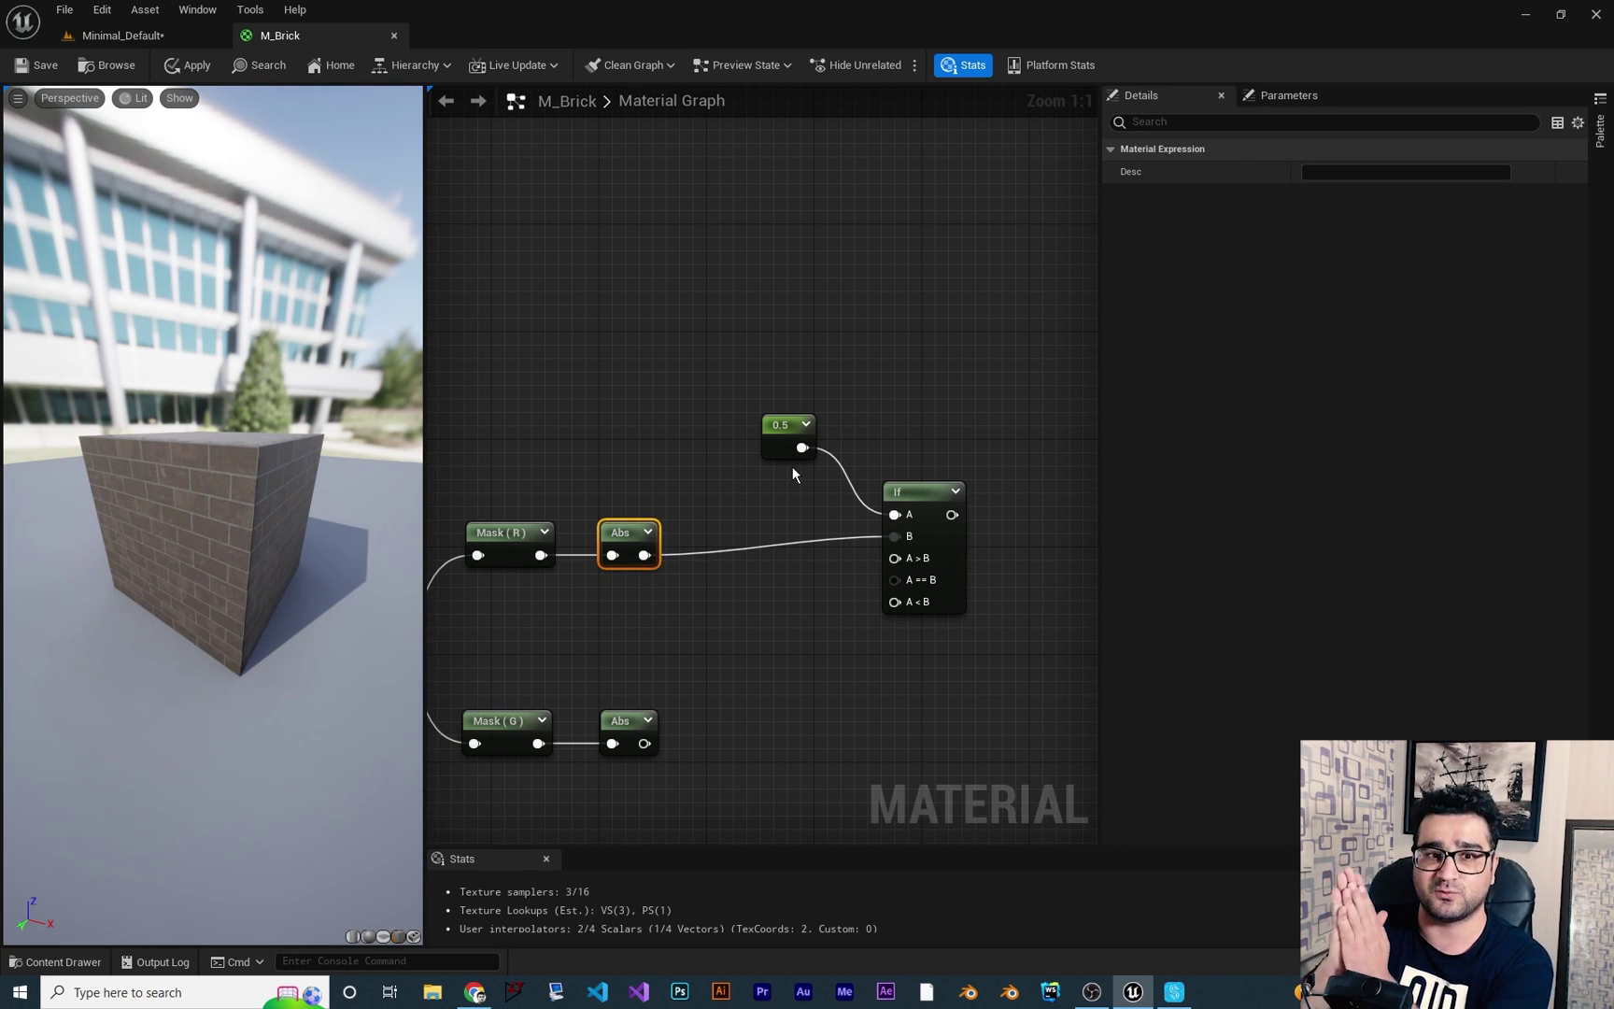
Add a Constant node of value 0 beside the If node and connect it to the A > B input.
right_click_drag(792, 467, 795, 483)
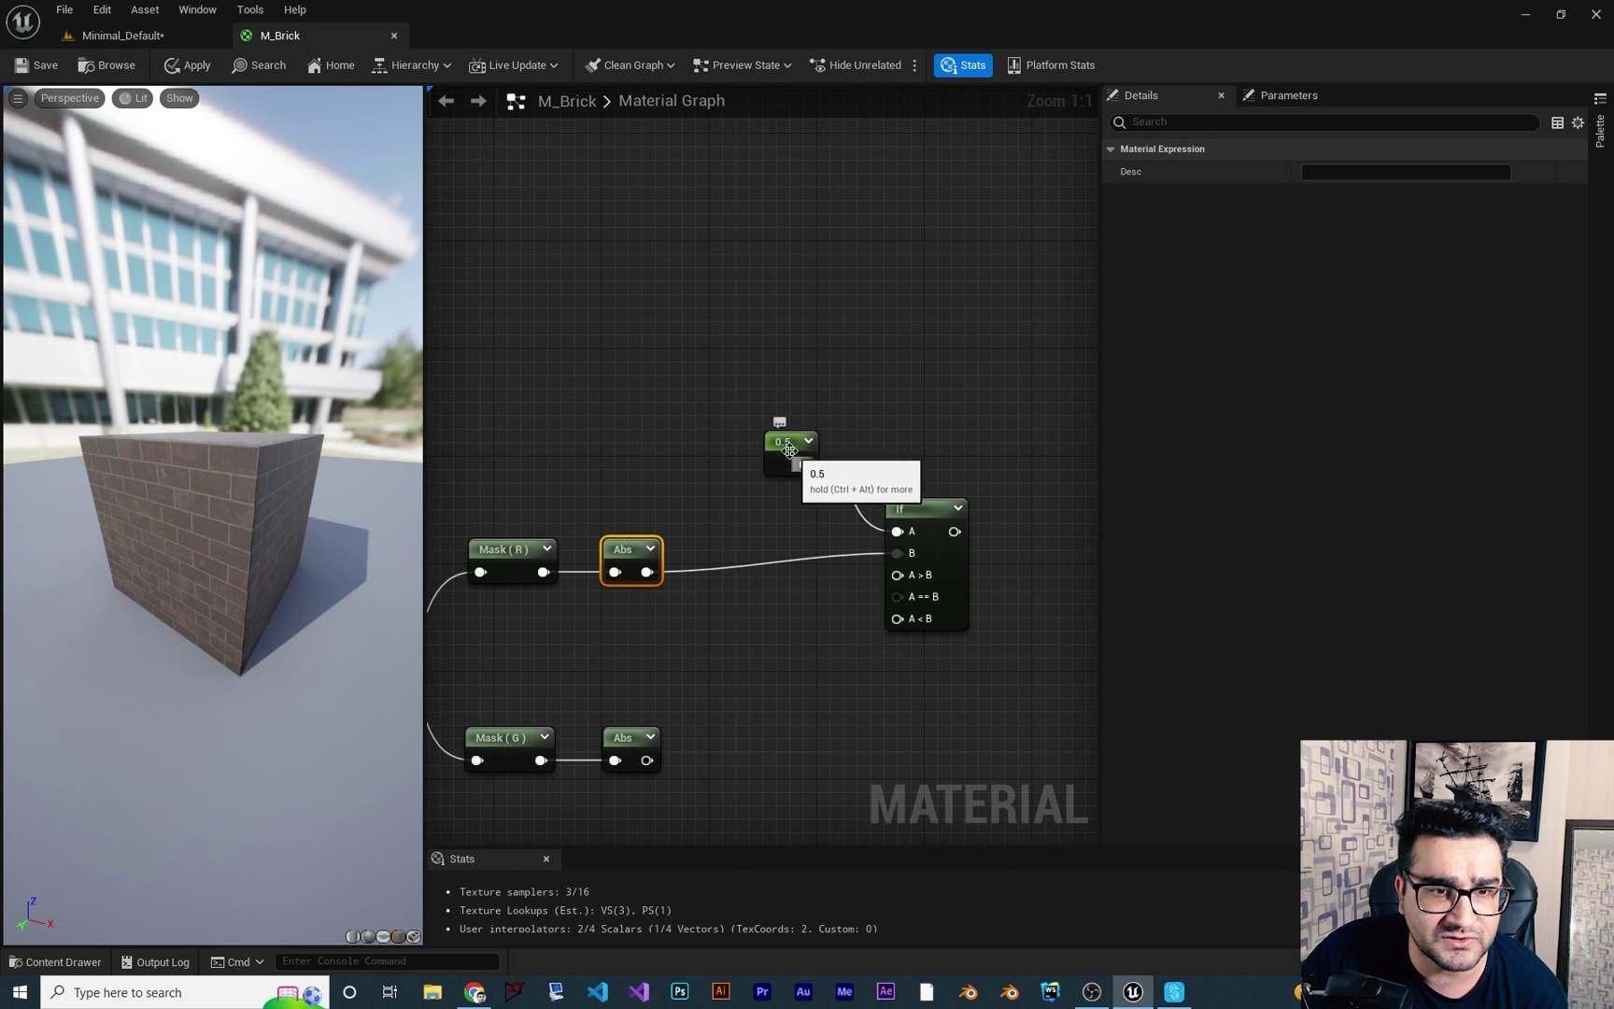
right_click_drag(759, 605, 773, 601)
left_click(773, 591)
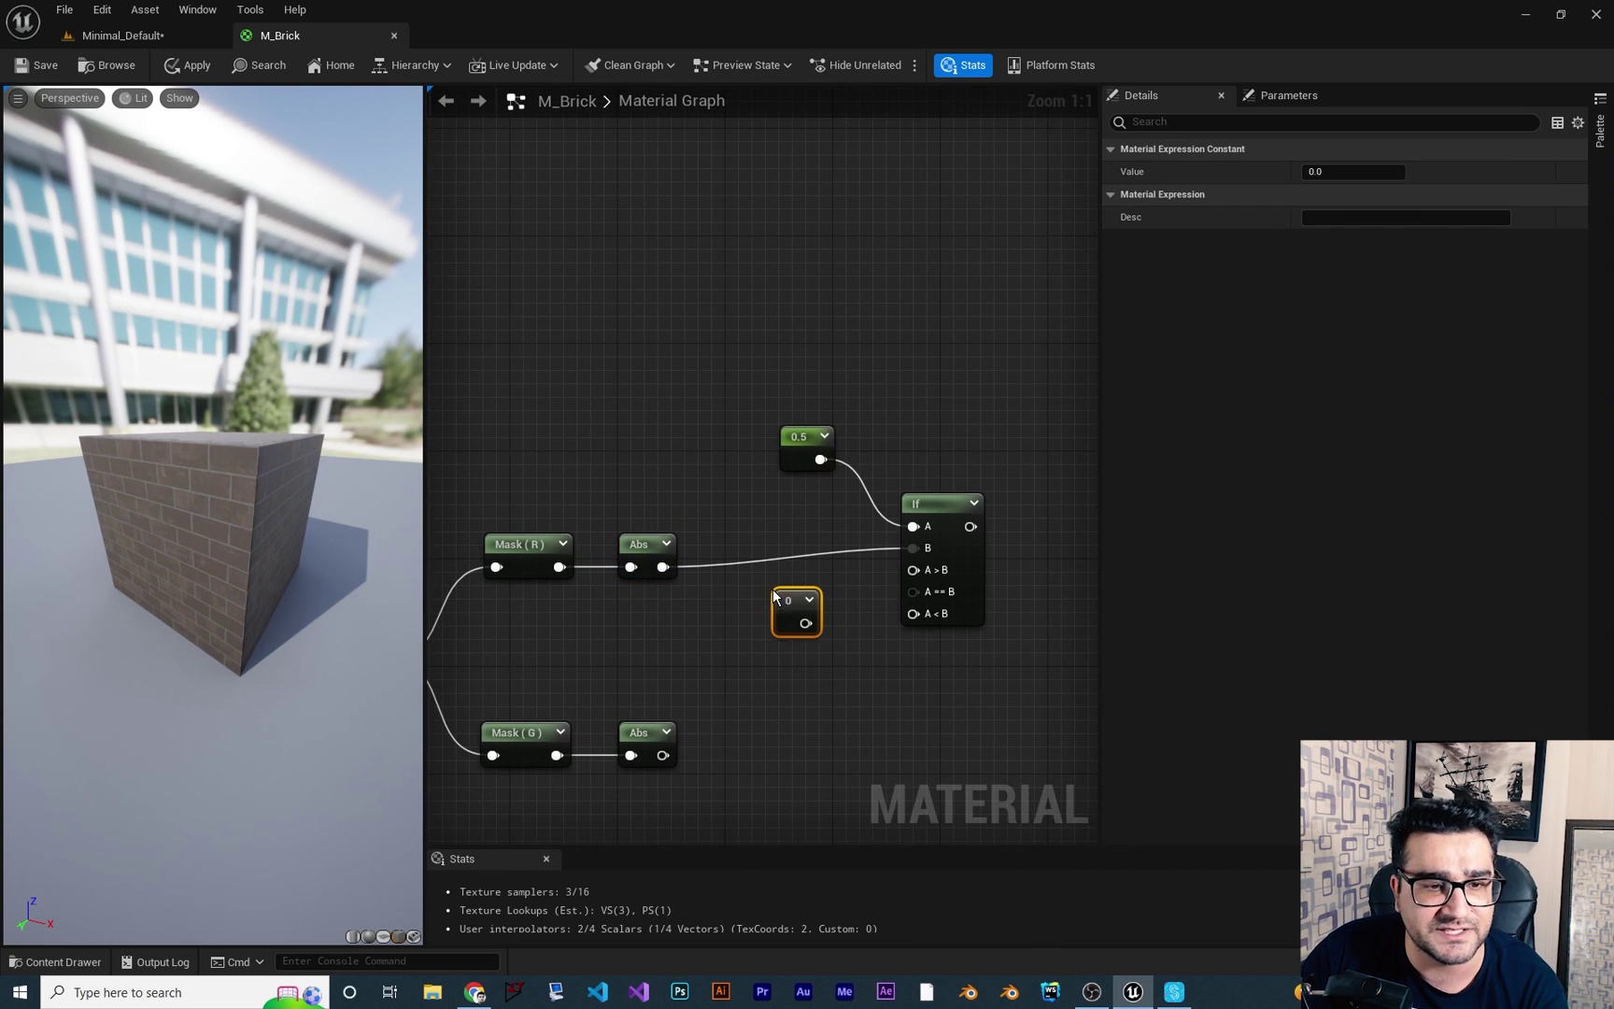
left_click_drag(787, 612, 916, 568)
right_click_drag(837, 690, 840, 643)
left_click_drag(761, 553, 761, 535)
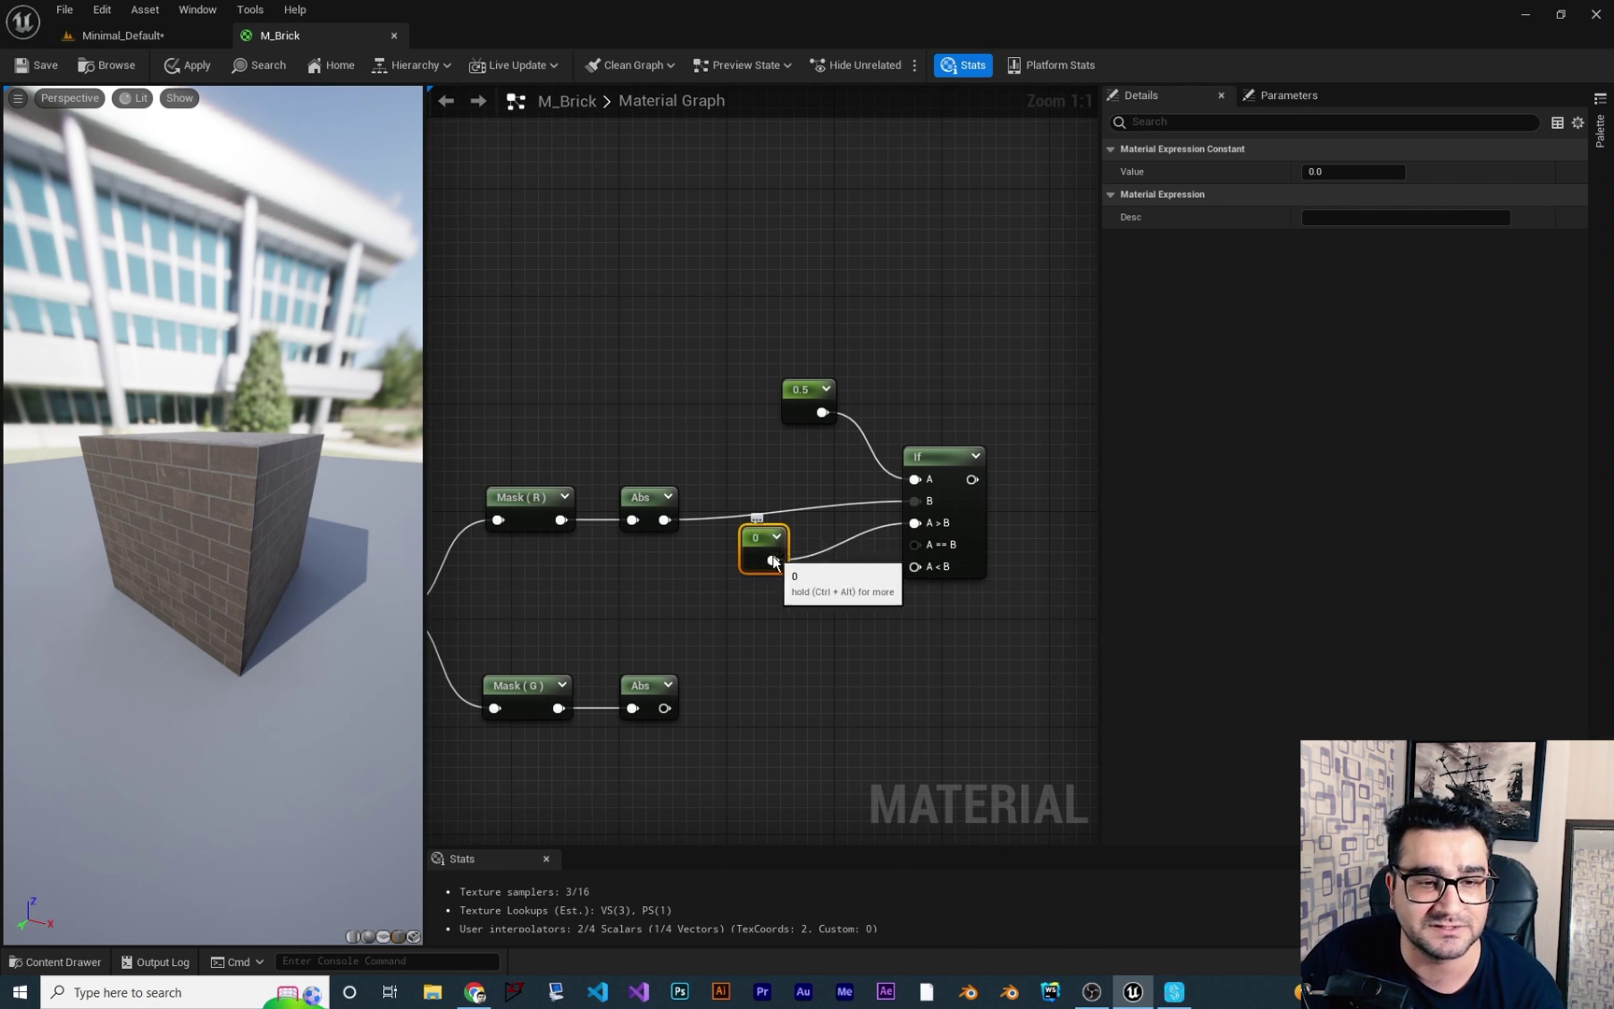
Add another Constant node below the 0 constant and set its value to 1.
right_click_drag(838, 643, 814, 547)
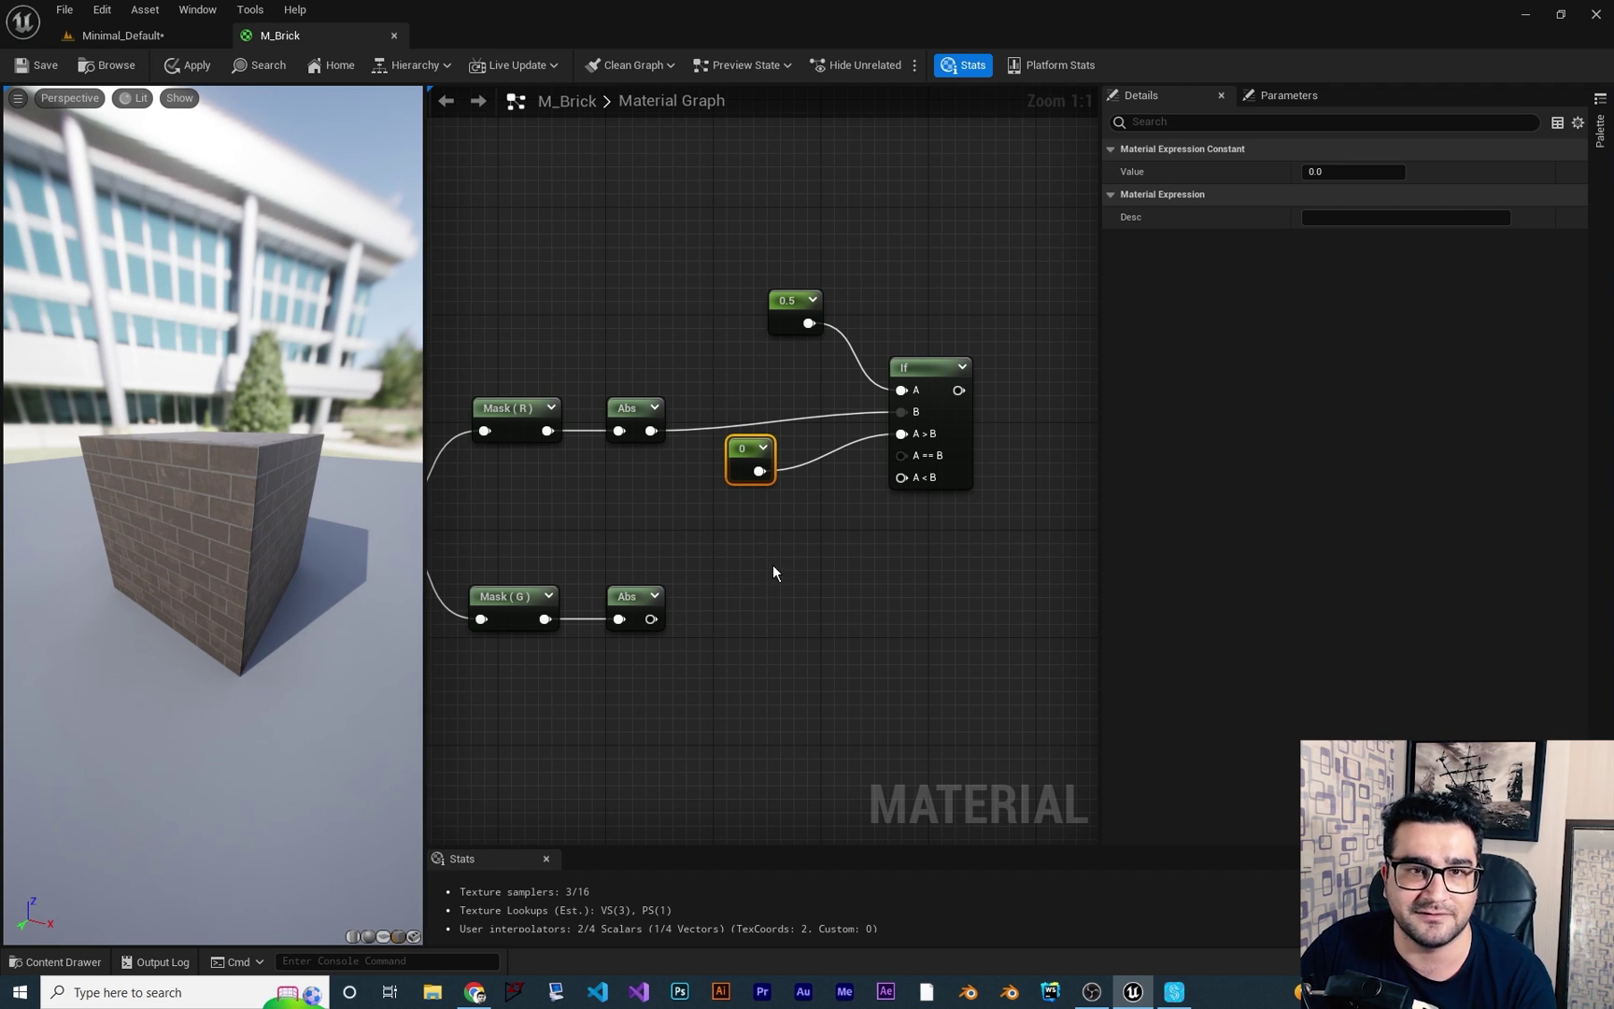
right_click_drag(774, 566, 756, 555)
left_click(747, 512)
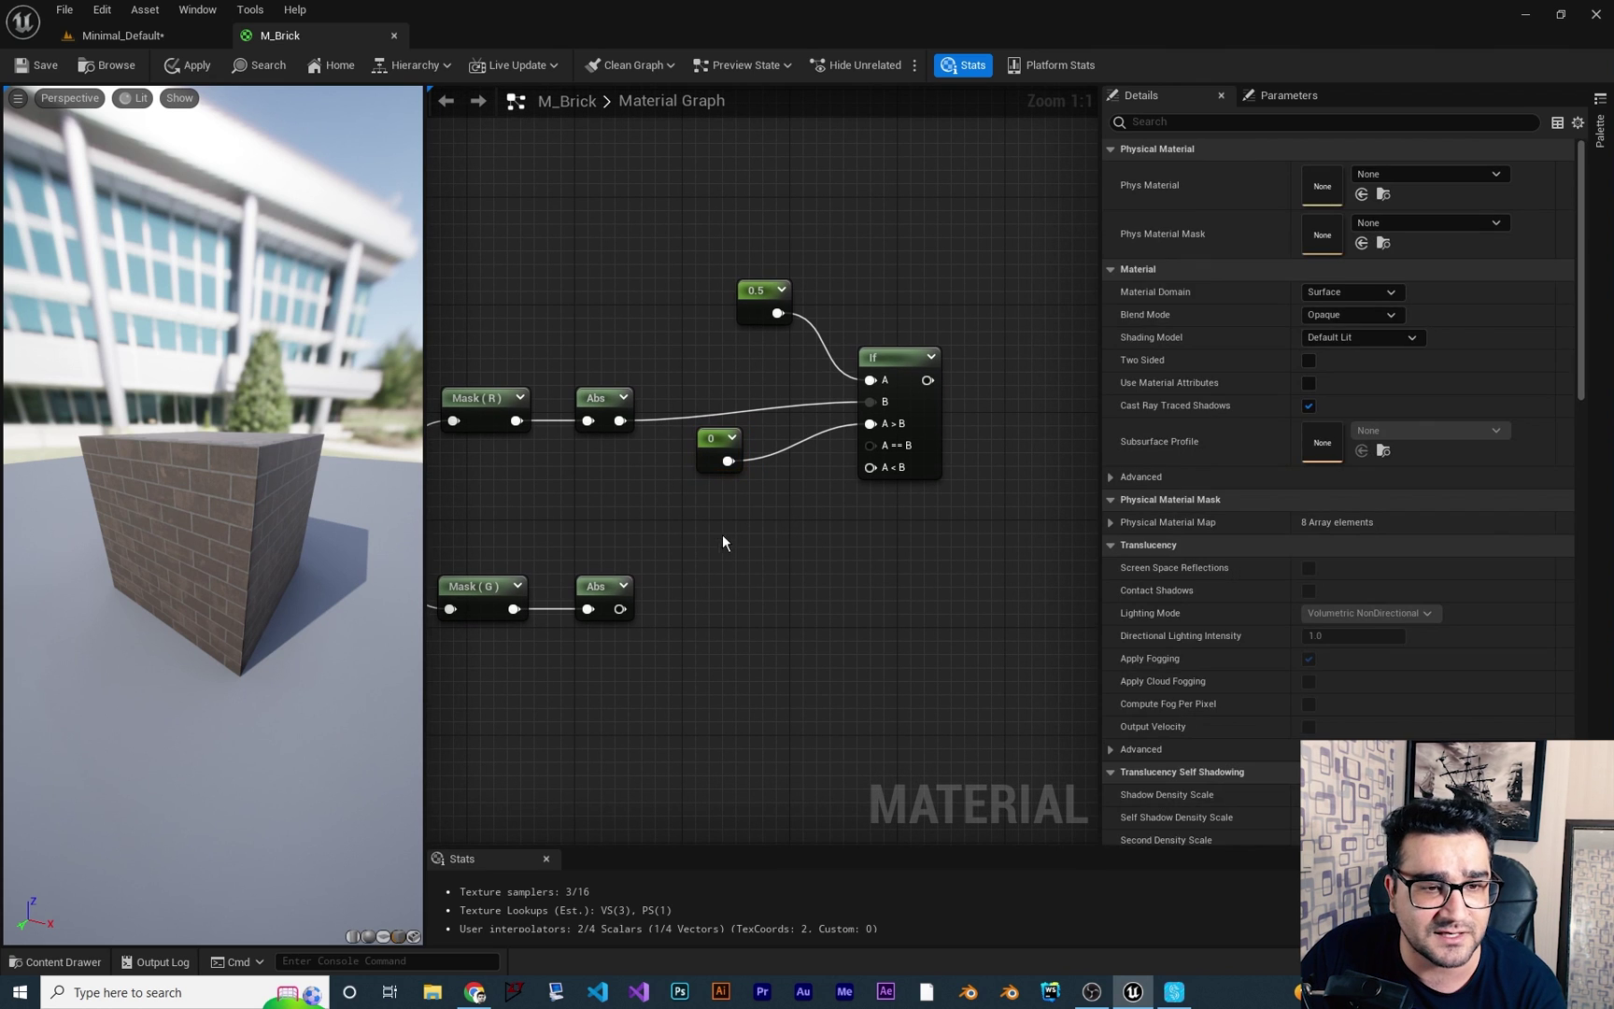
key("1")
left_click(709, 505)
left_click(1325, 171)
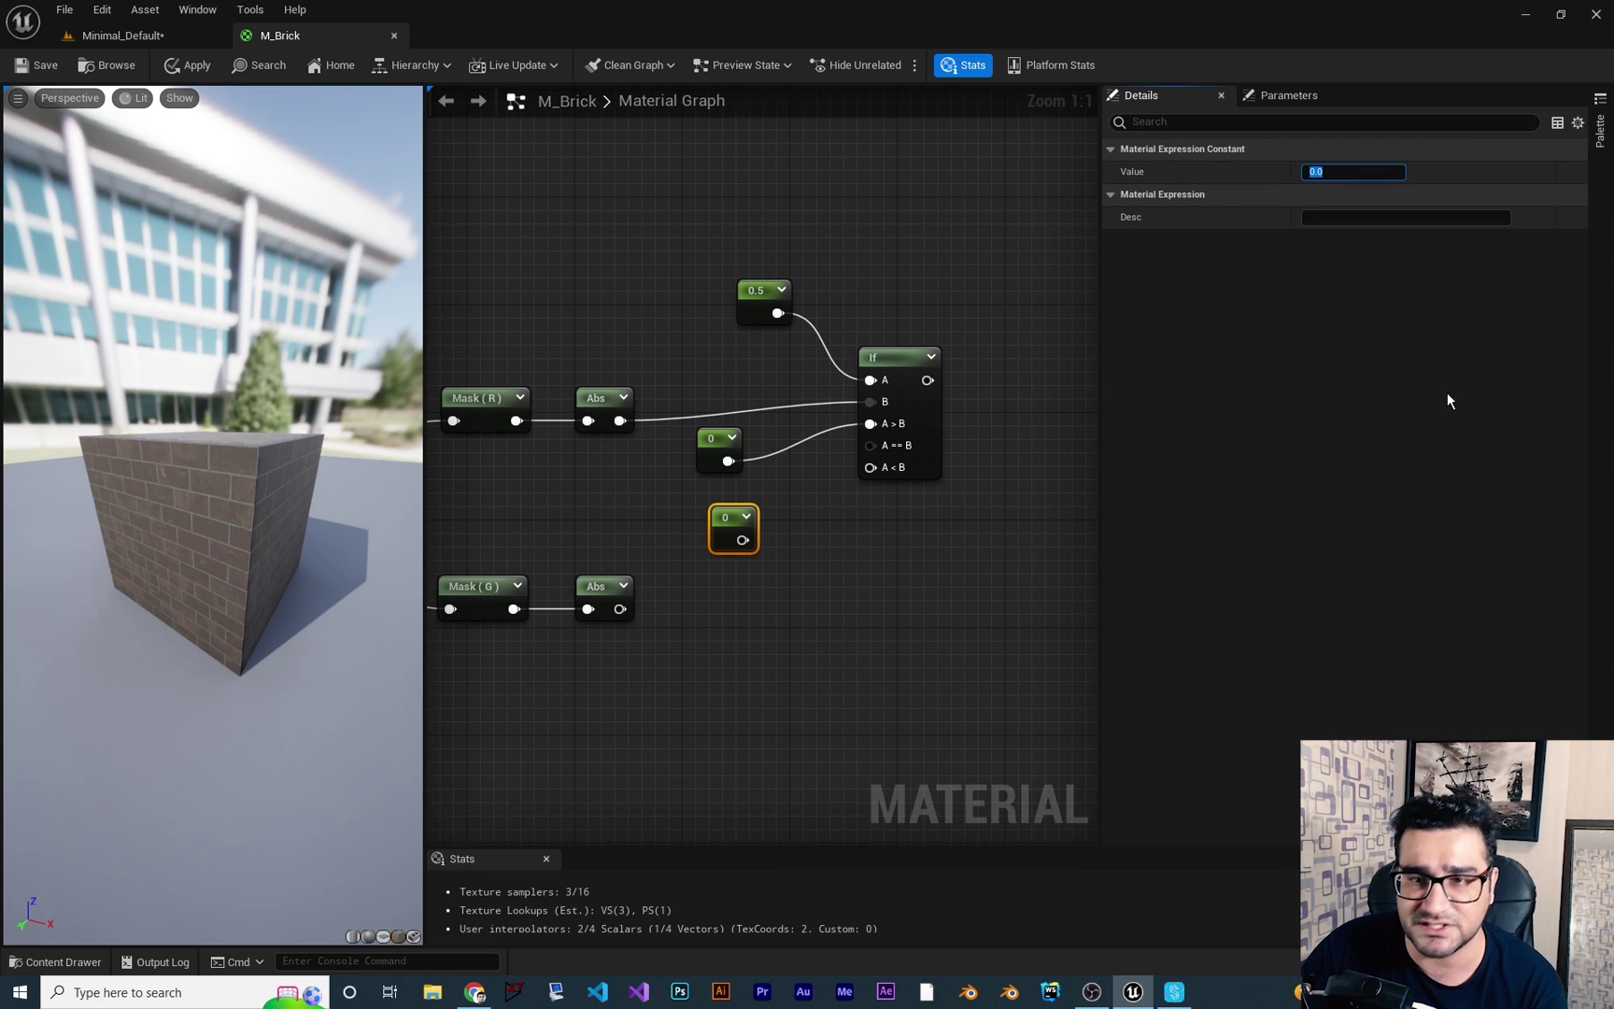
type("1")
key("Return")
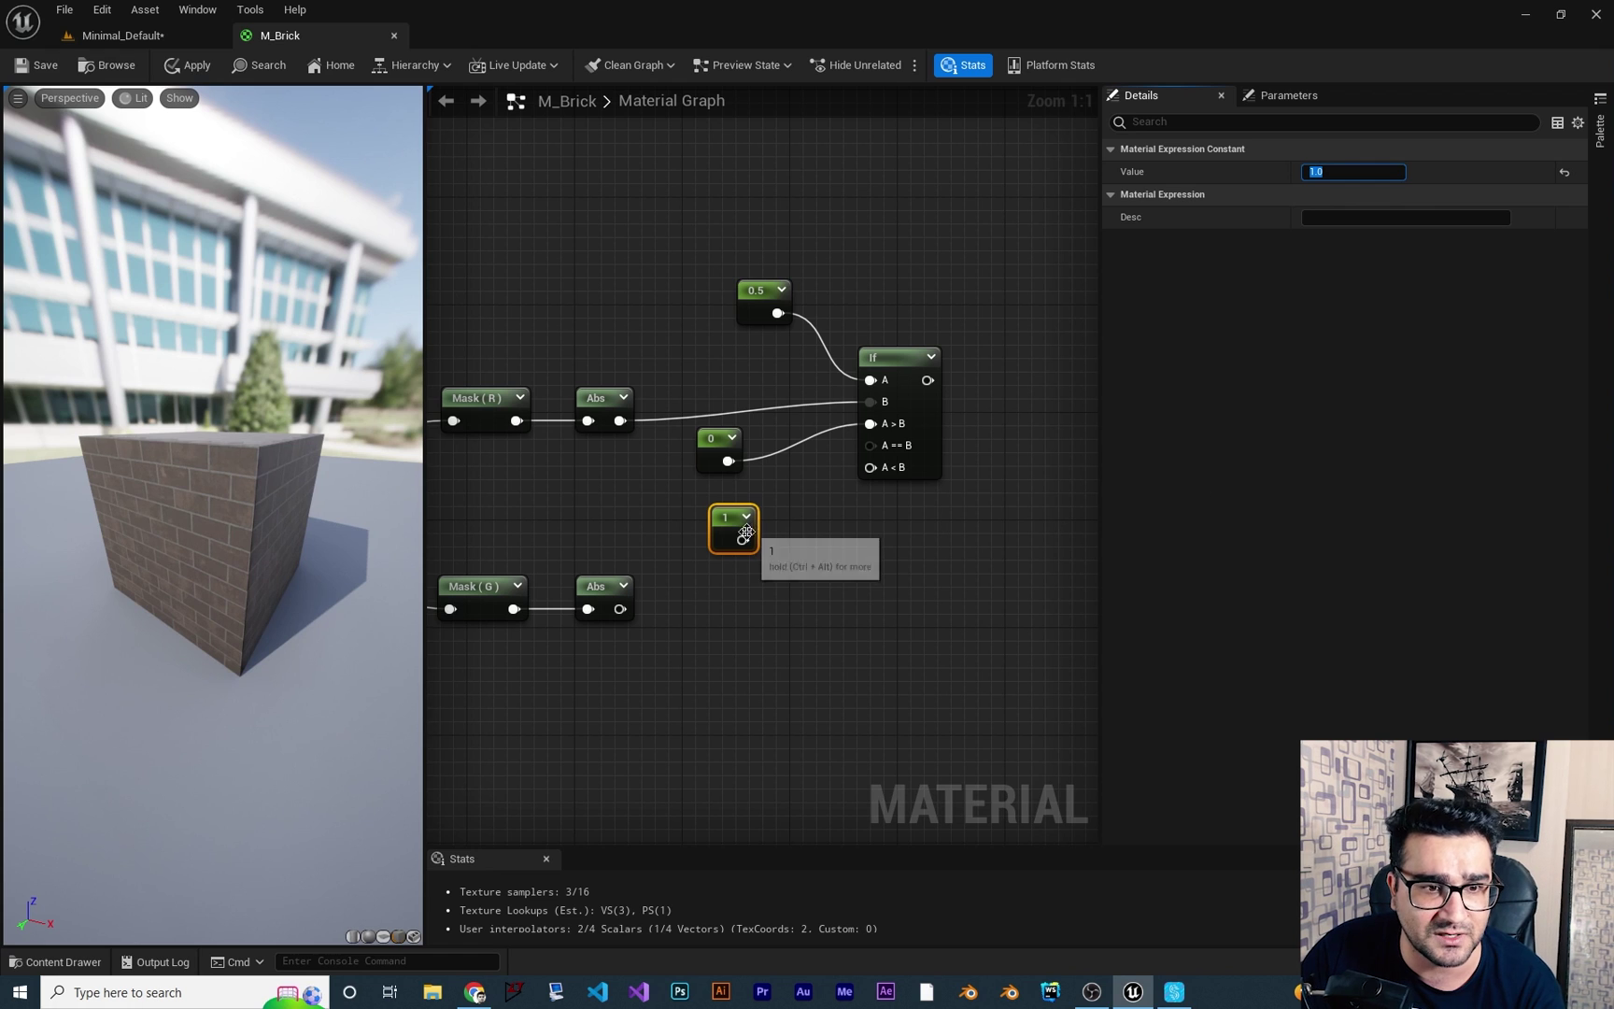
Connect the 1 constant to the If node's A == B and A < B inputs, and align the 0.5 constant with input A.
left_click_drag(742, 540, 869, 446)
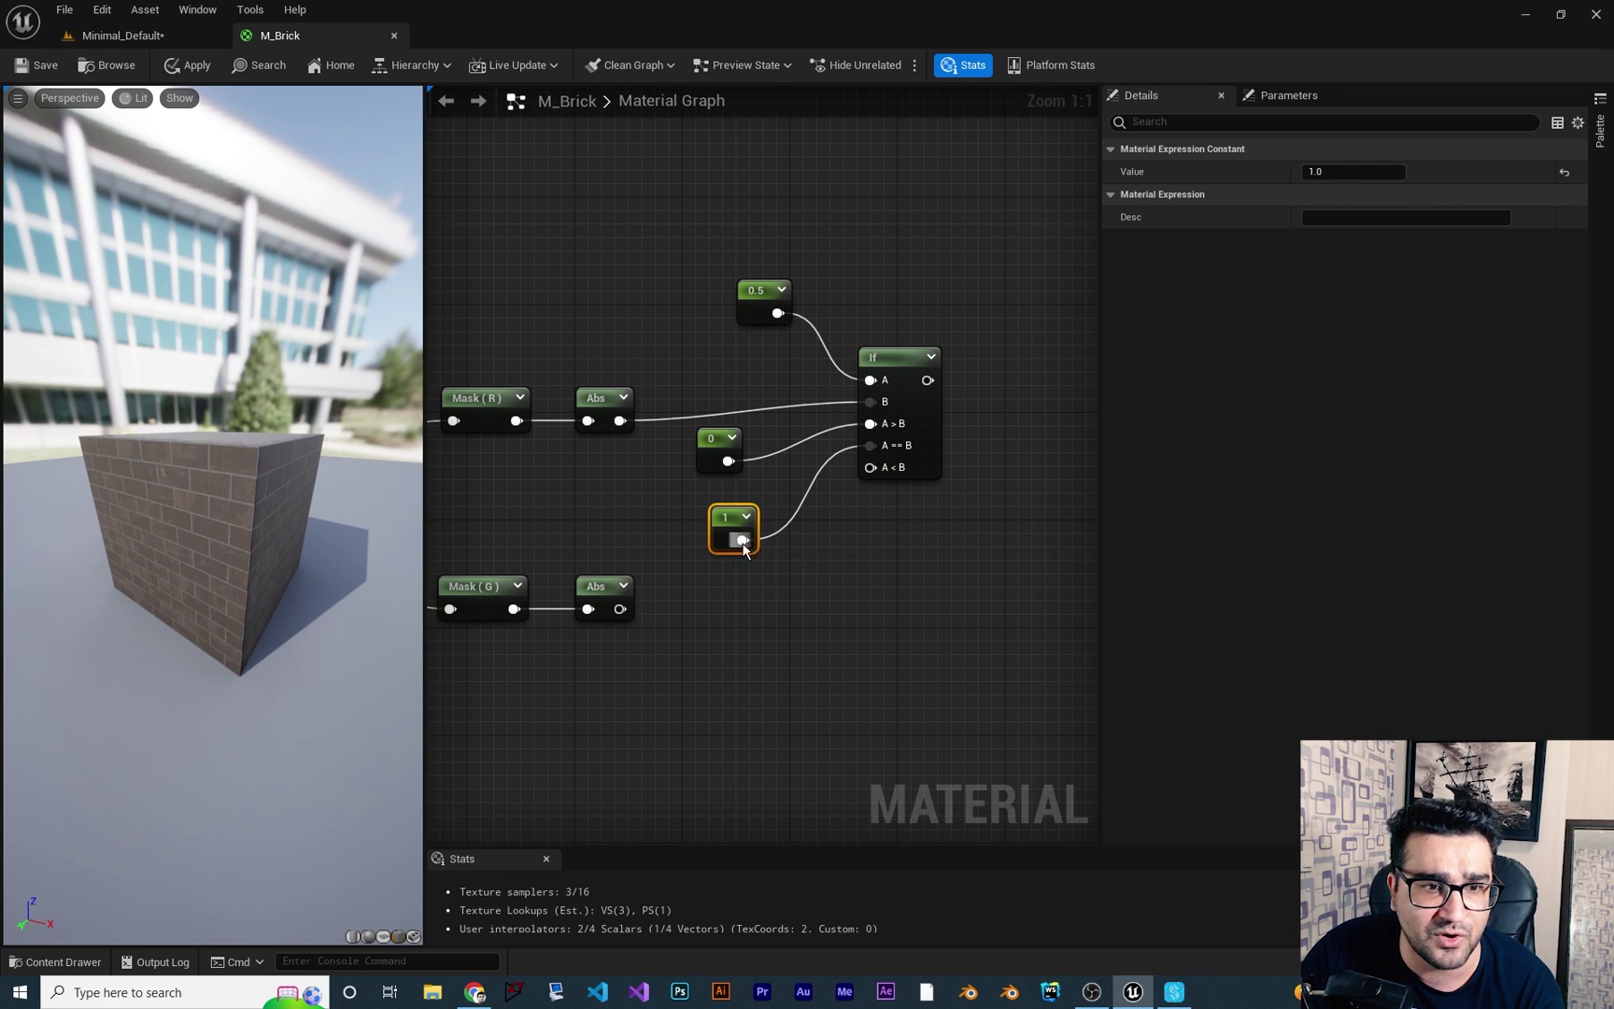
left_click_drag(743, 540, 869, 467)
right_click_drag(892, 571, 907, 476)
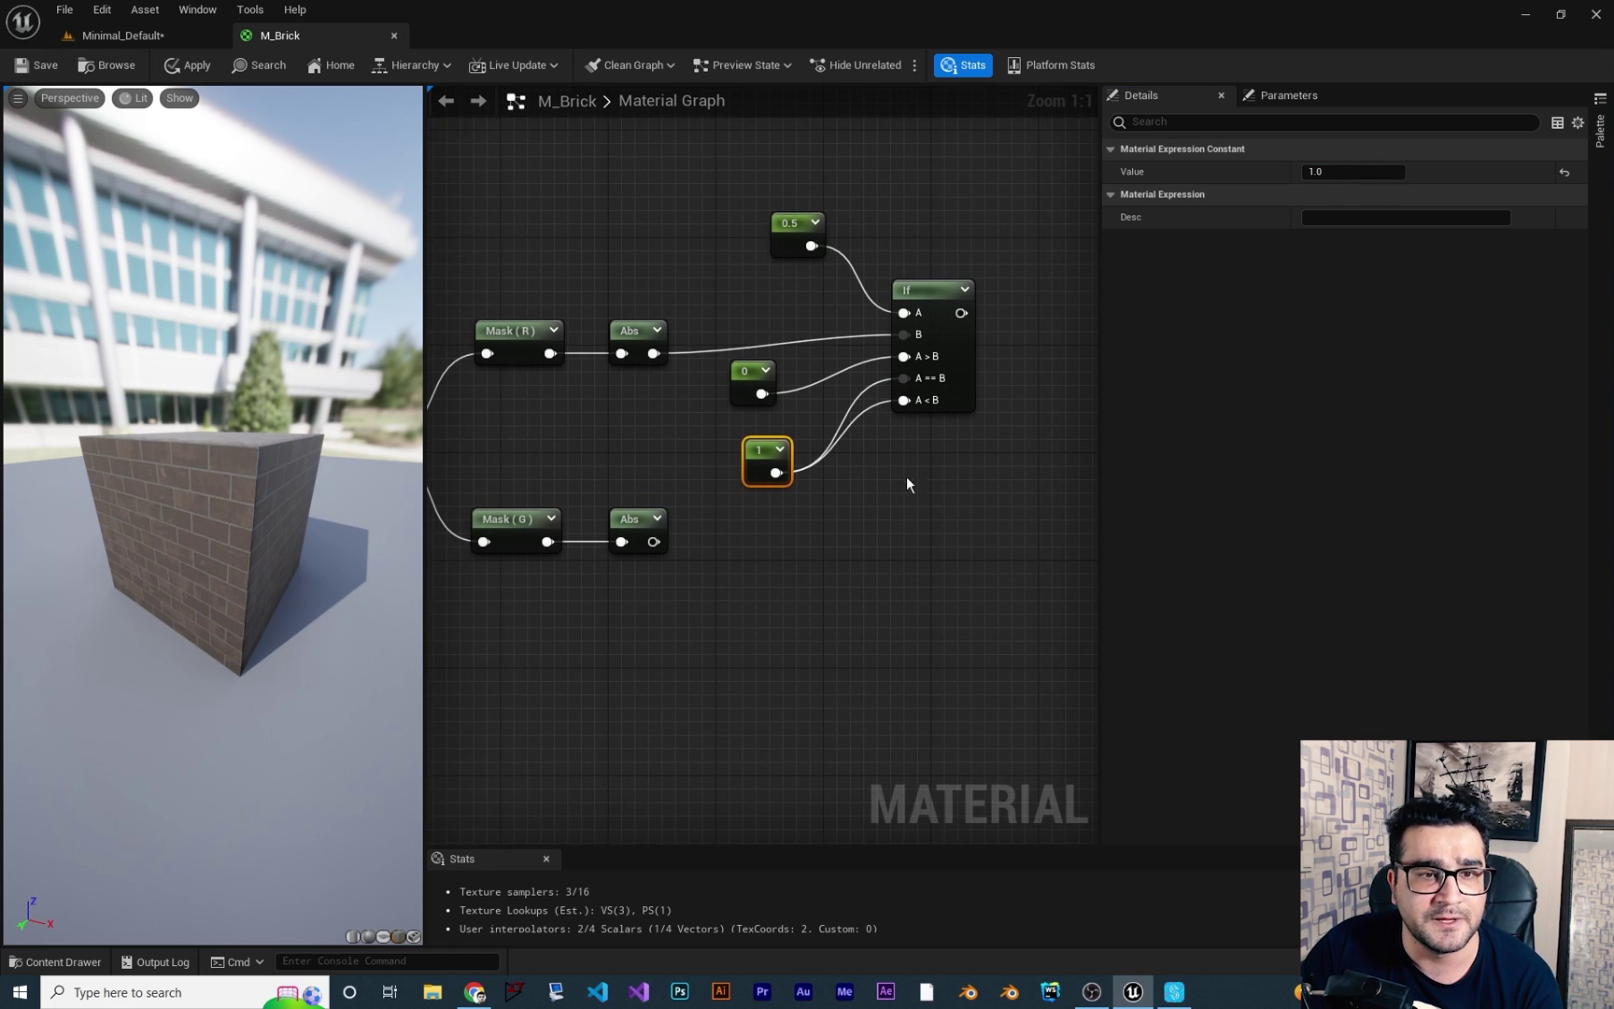
left_click_drag(782, 217, 743, 285)
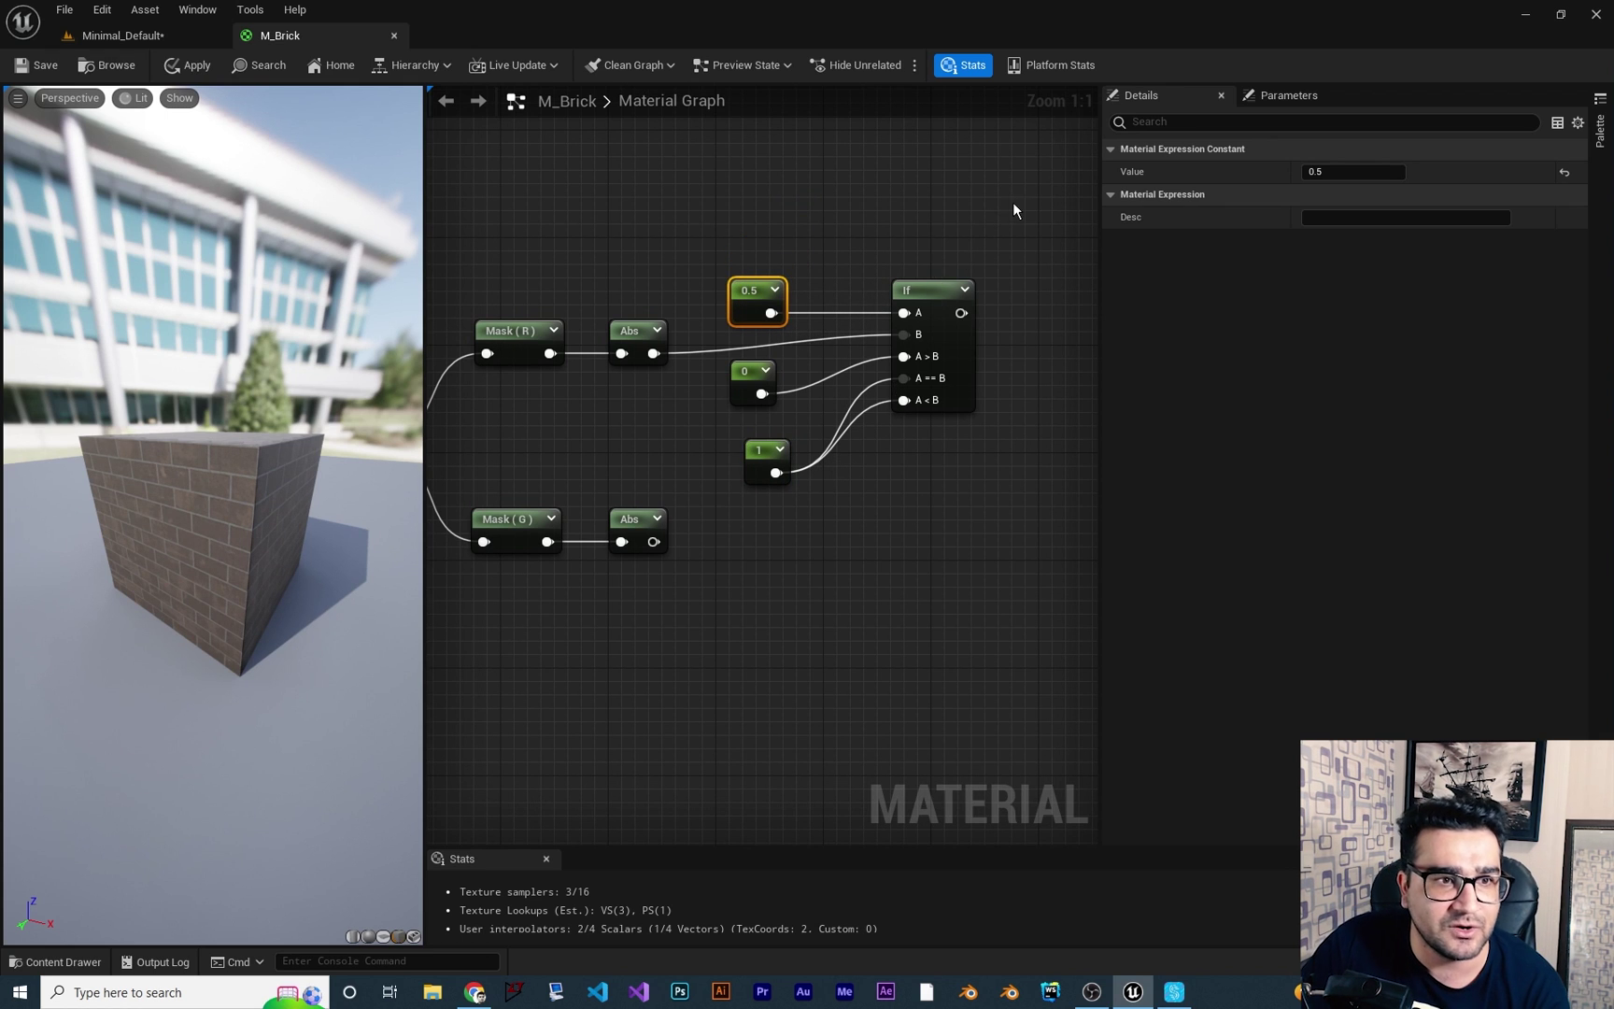
Duplicate the If node with its three constants below the originals and connect the G mask's Abs to the copy's B input.
left_click_drag(1011, 204, 772, 482)
right_click_drag(898, 671, 848, 598)
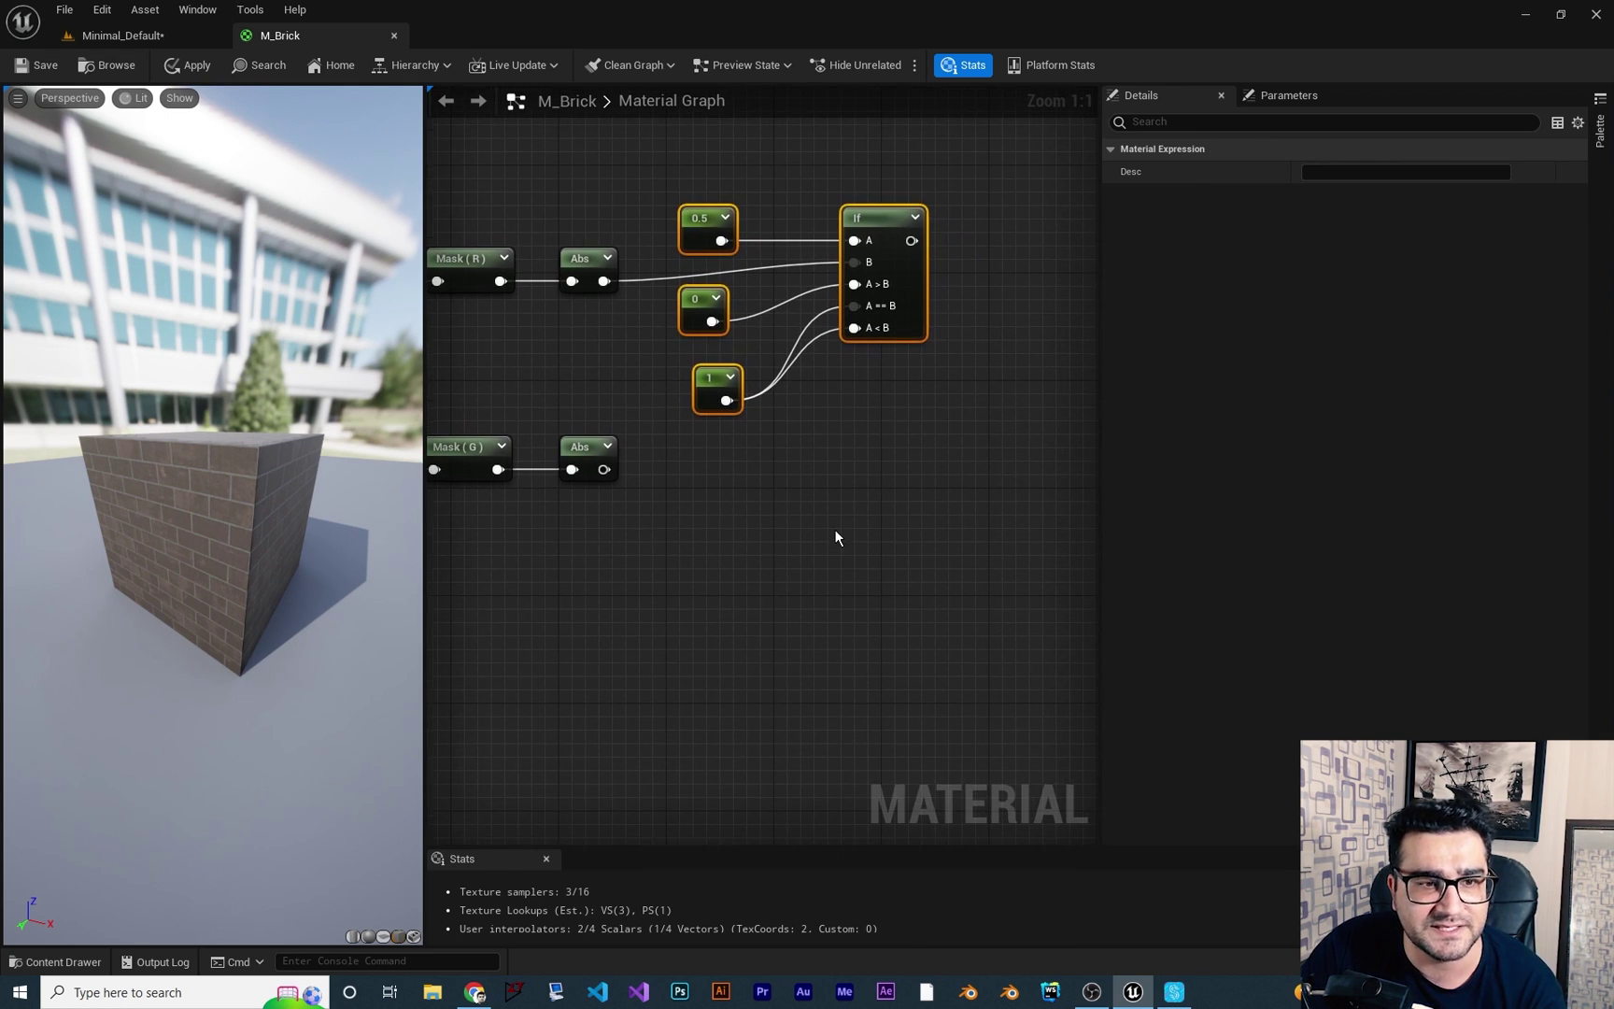
key("ctrl+d")
left_click_drag(977, 466, 886, 449)
left_click_drag(604, 468, 868, 490)
mouse_move(876, 616)
right_mouse_down()
mouse_move(969, 534)
mouse_move(858, 608)
right_mouse_up()
scroll(865, 537, "down", 2)
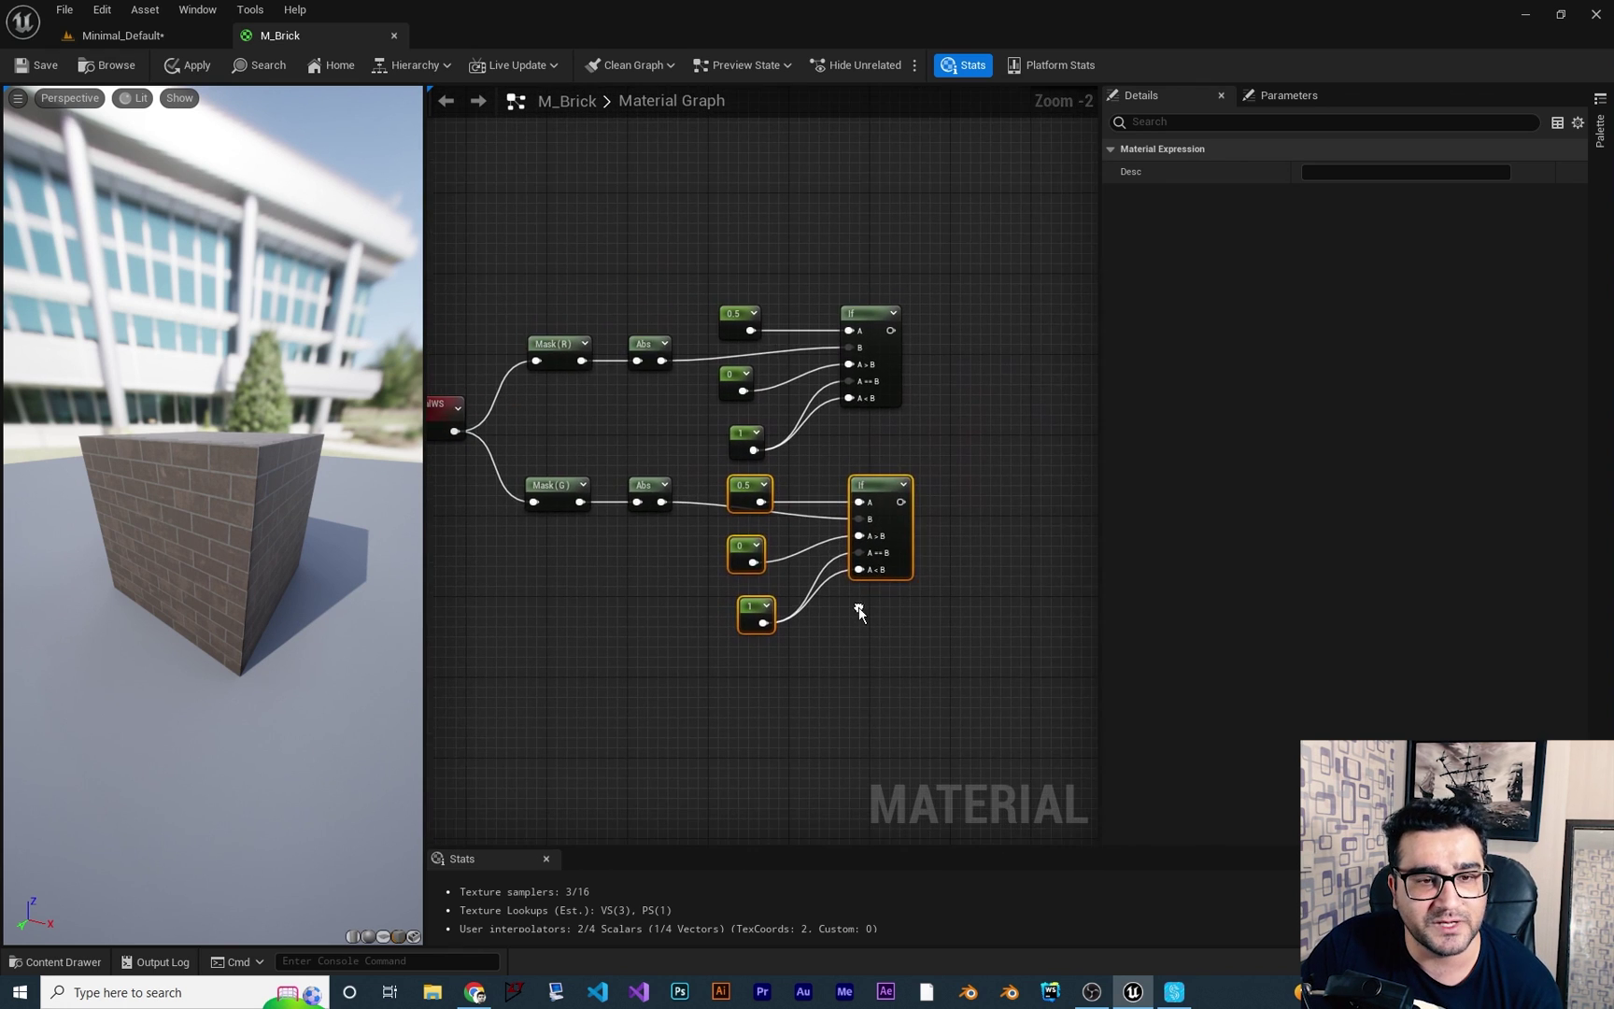
Add an Absolute World Position node in the empty graph area above the R mask branch.
scroll(810, 457, "up", 2)
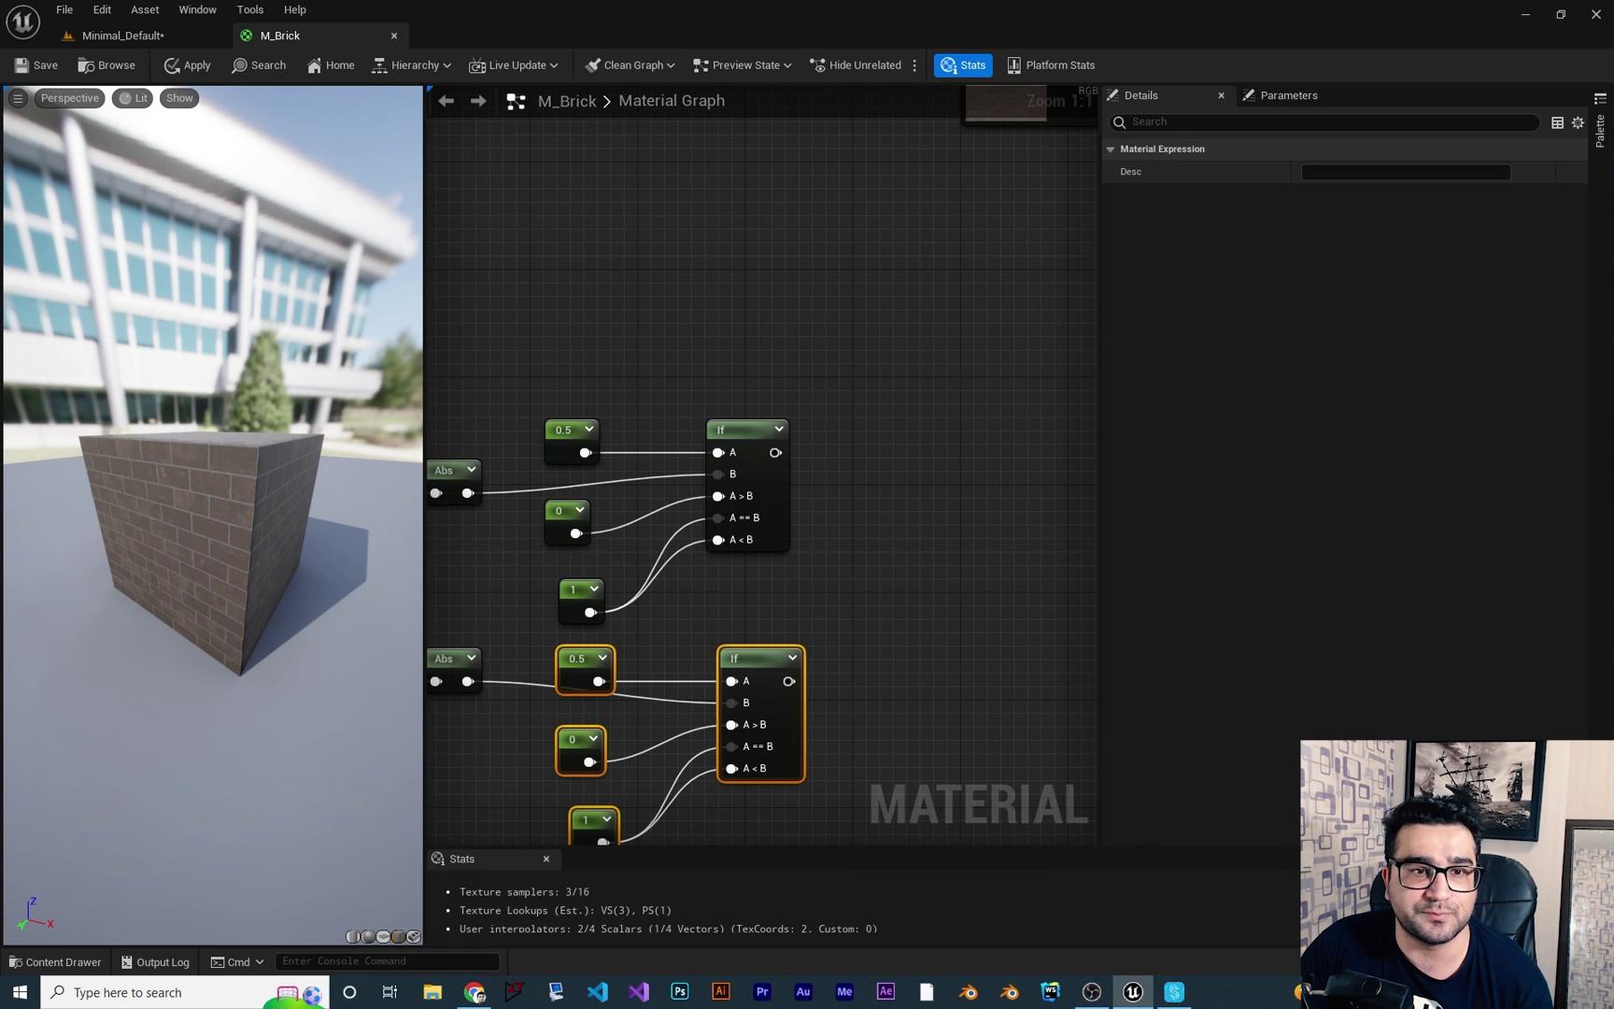
right_click_drag(954, 439, 736, 683)
right_click_drag(620, 401, 914, 438)
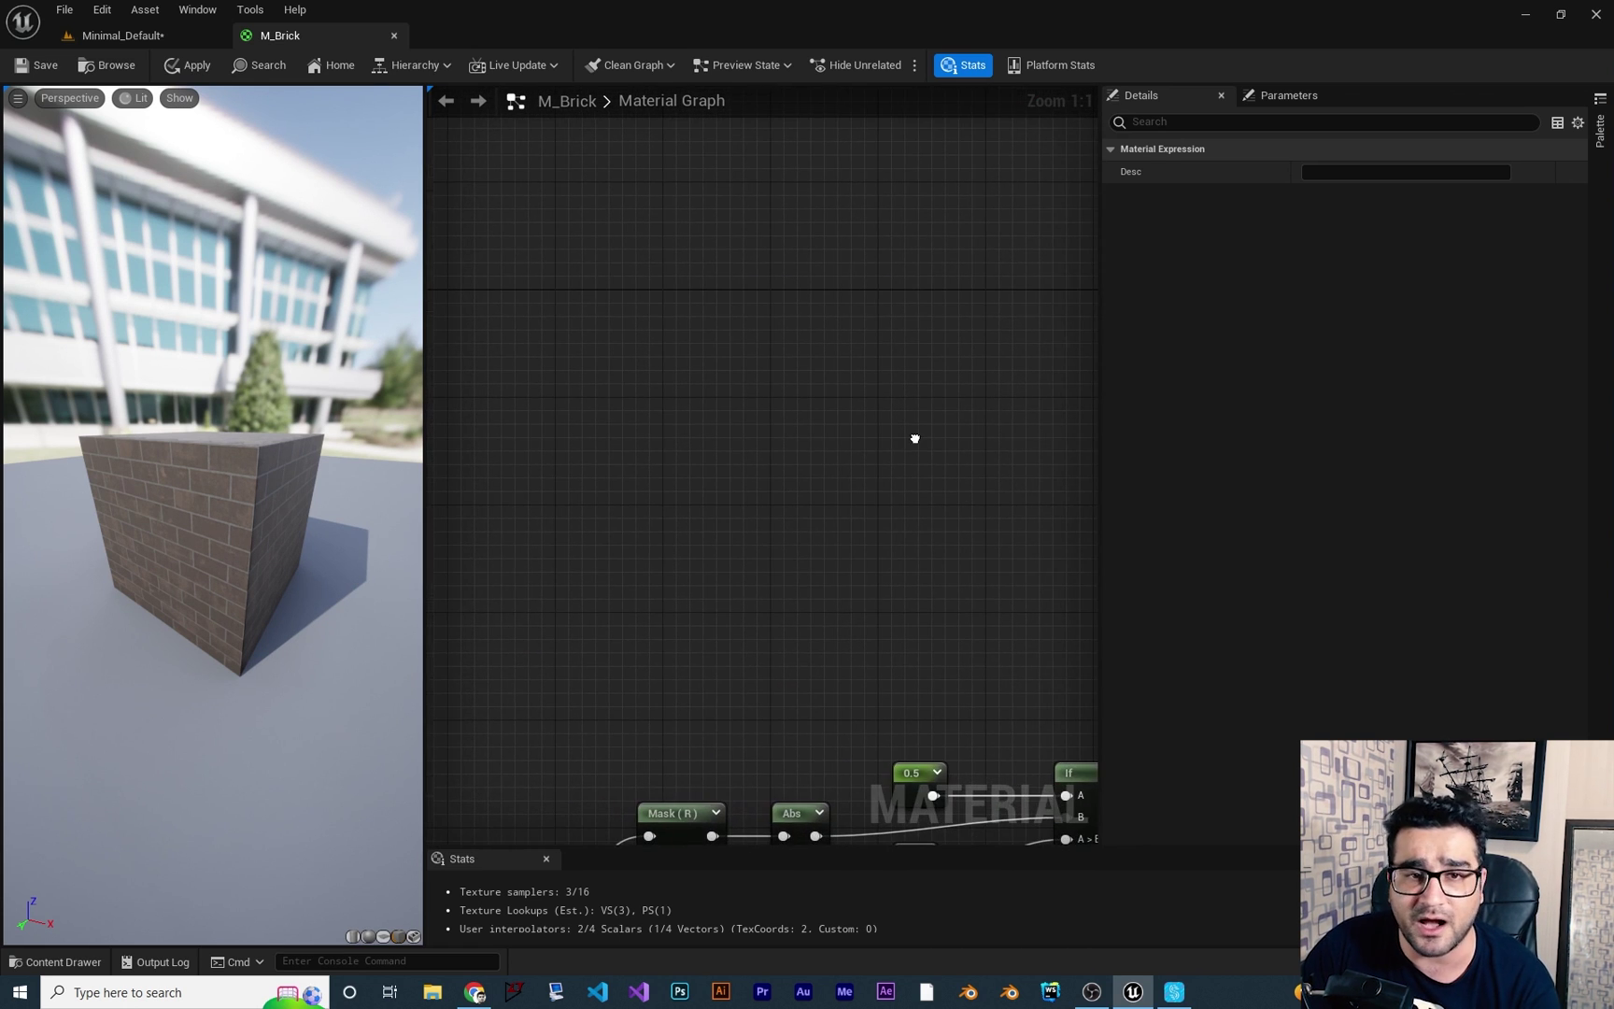
right_click(616, 333)
type("wo")
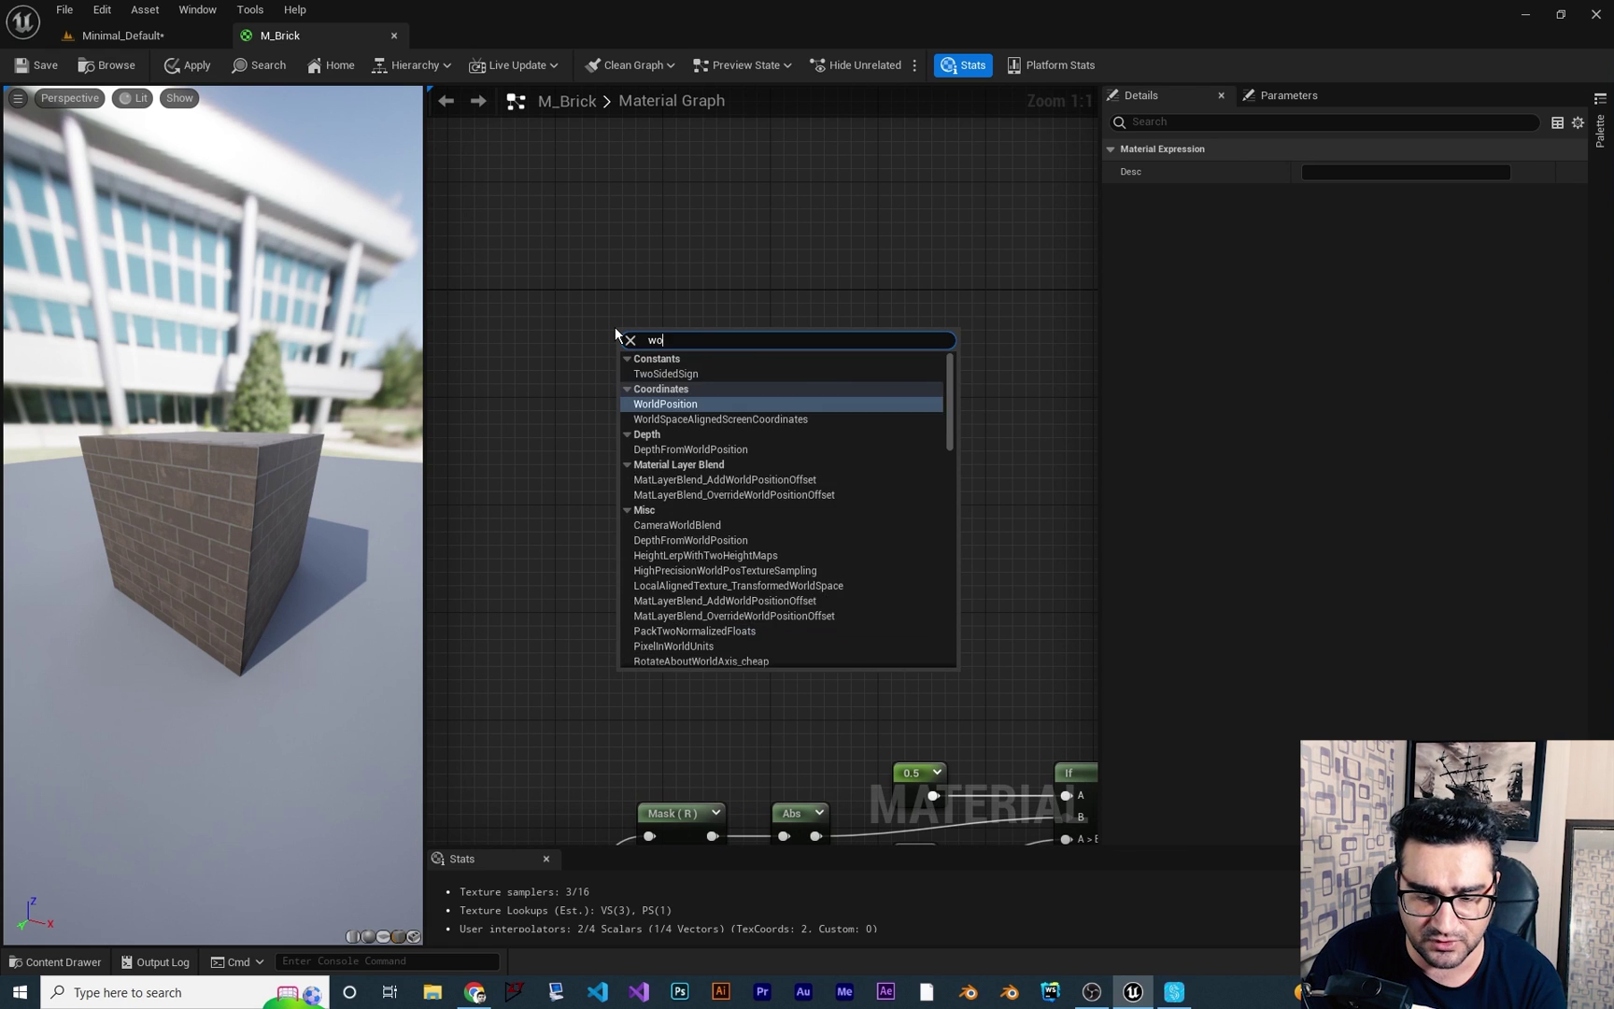
type("rldpo")
key("Return")
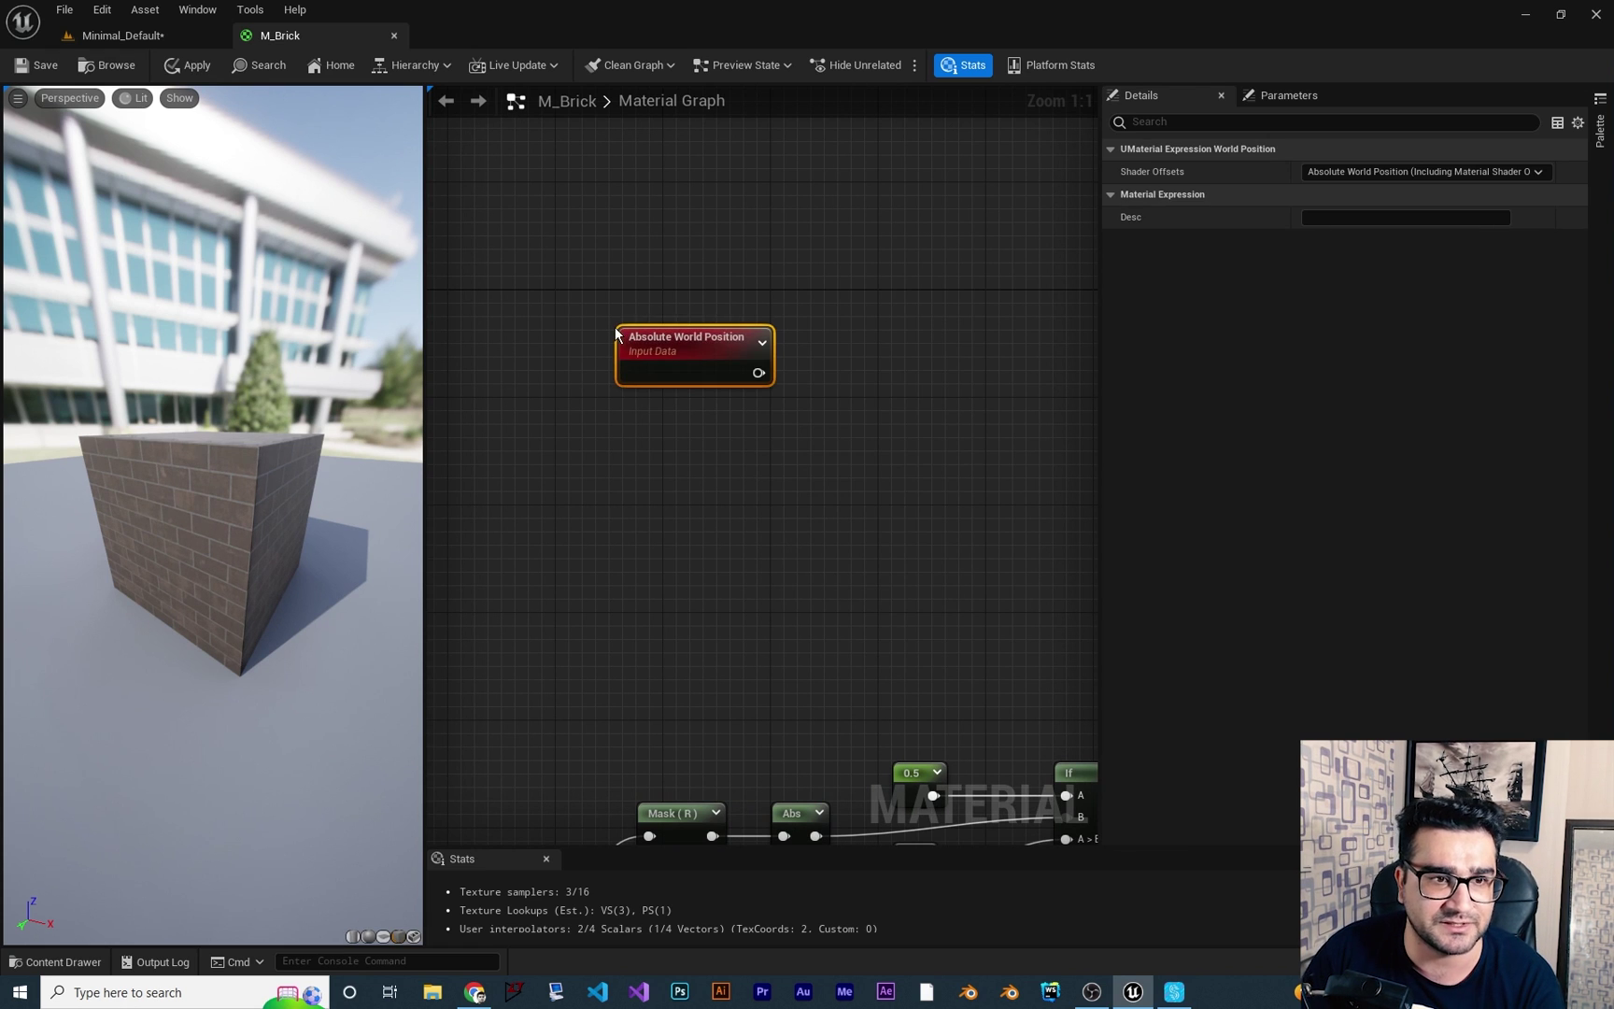
Connect an R G ComponentMask to the Absolute World Position output and place it slightly above that node.
right_click_drag(776, 421, 662, 462)
left_click_drag(643, 415, 770, 329)
type("compon")
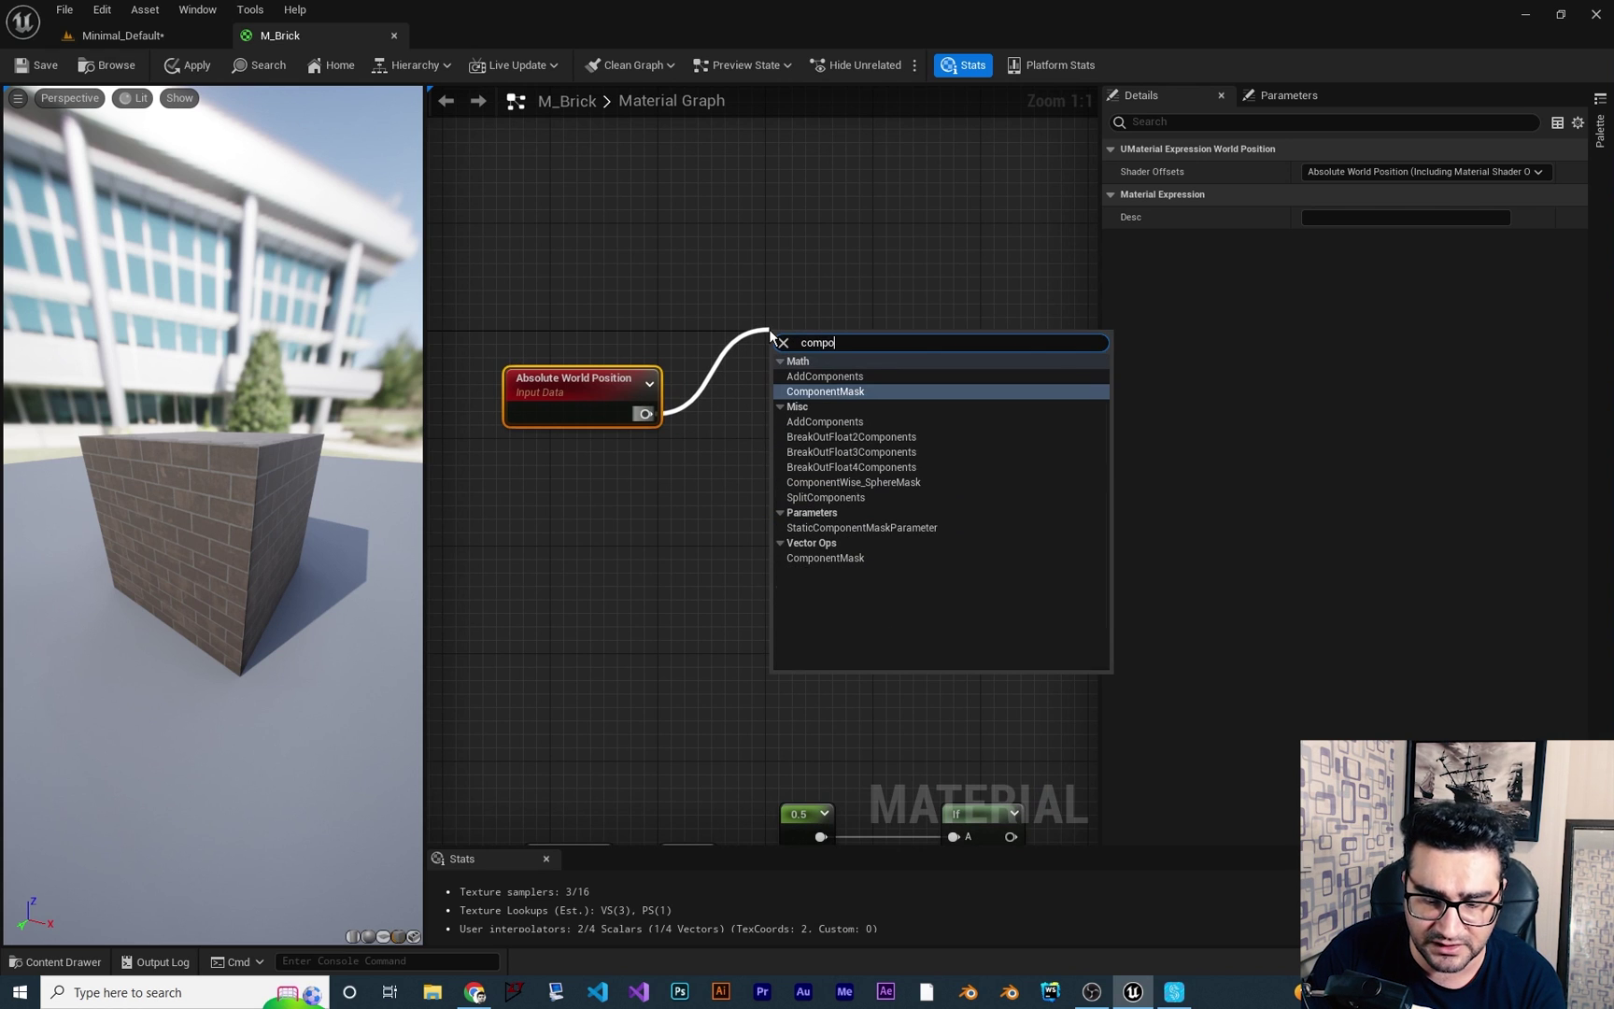
key("Return")
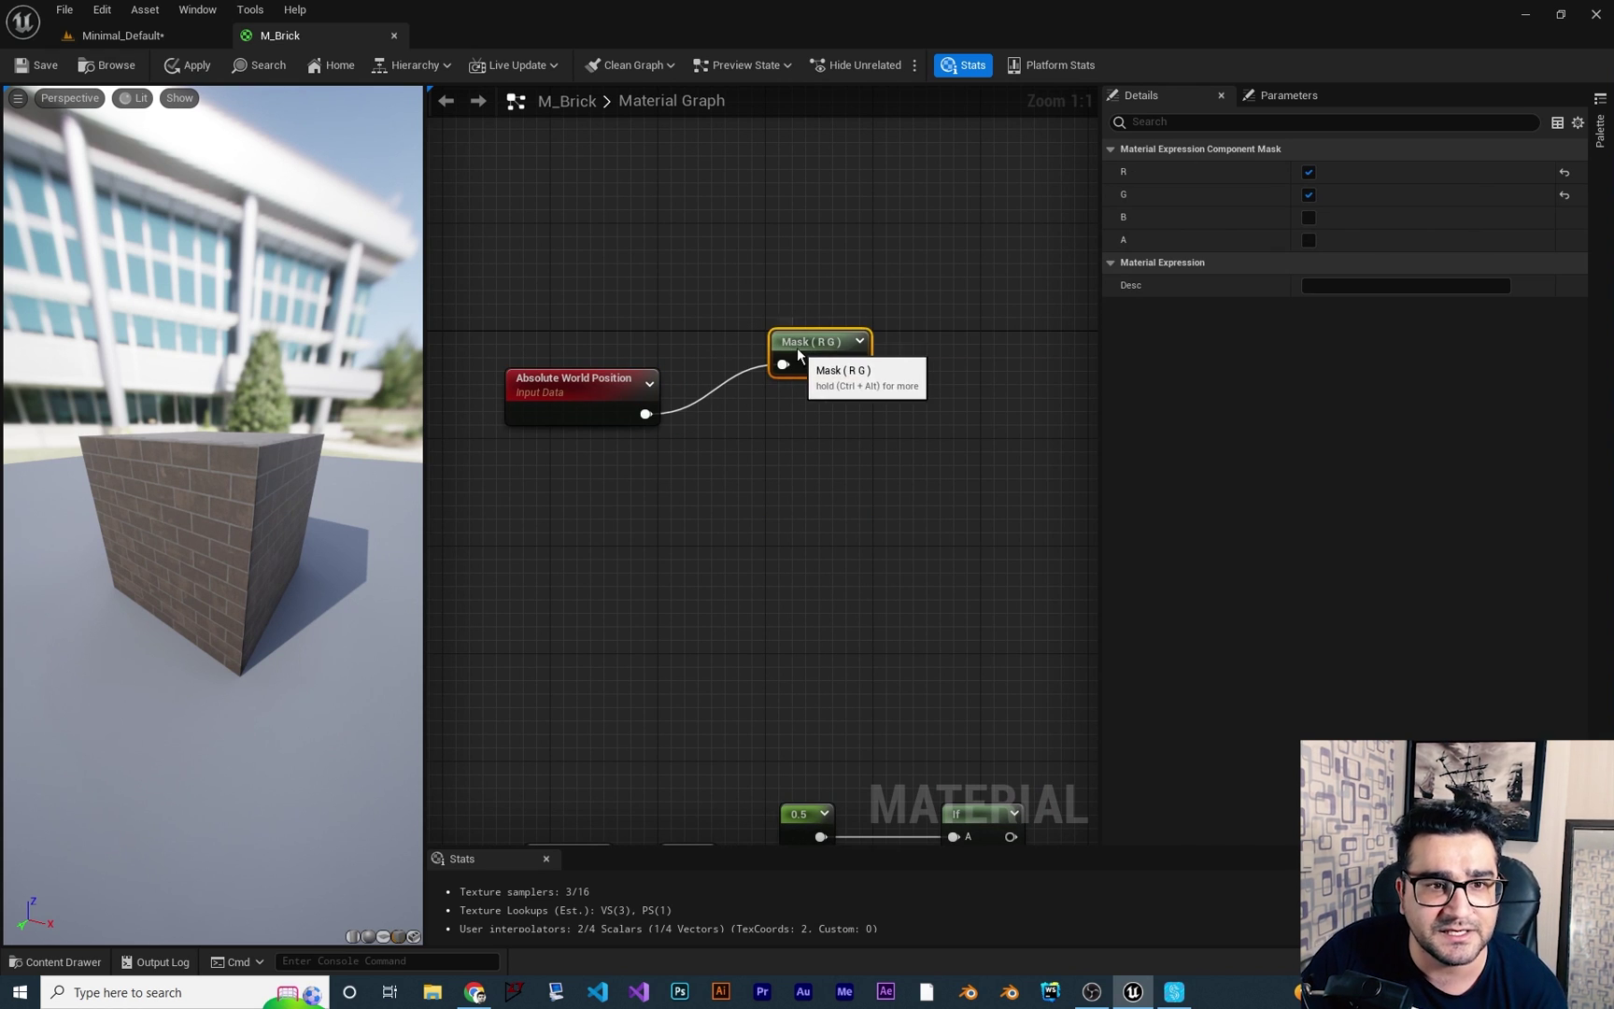
left_click_drag(796, 349, 792, 310)
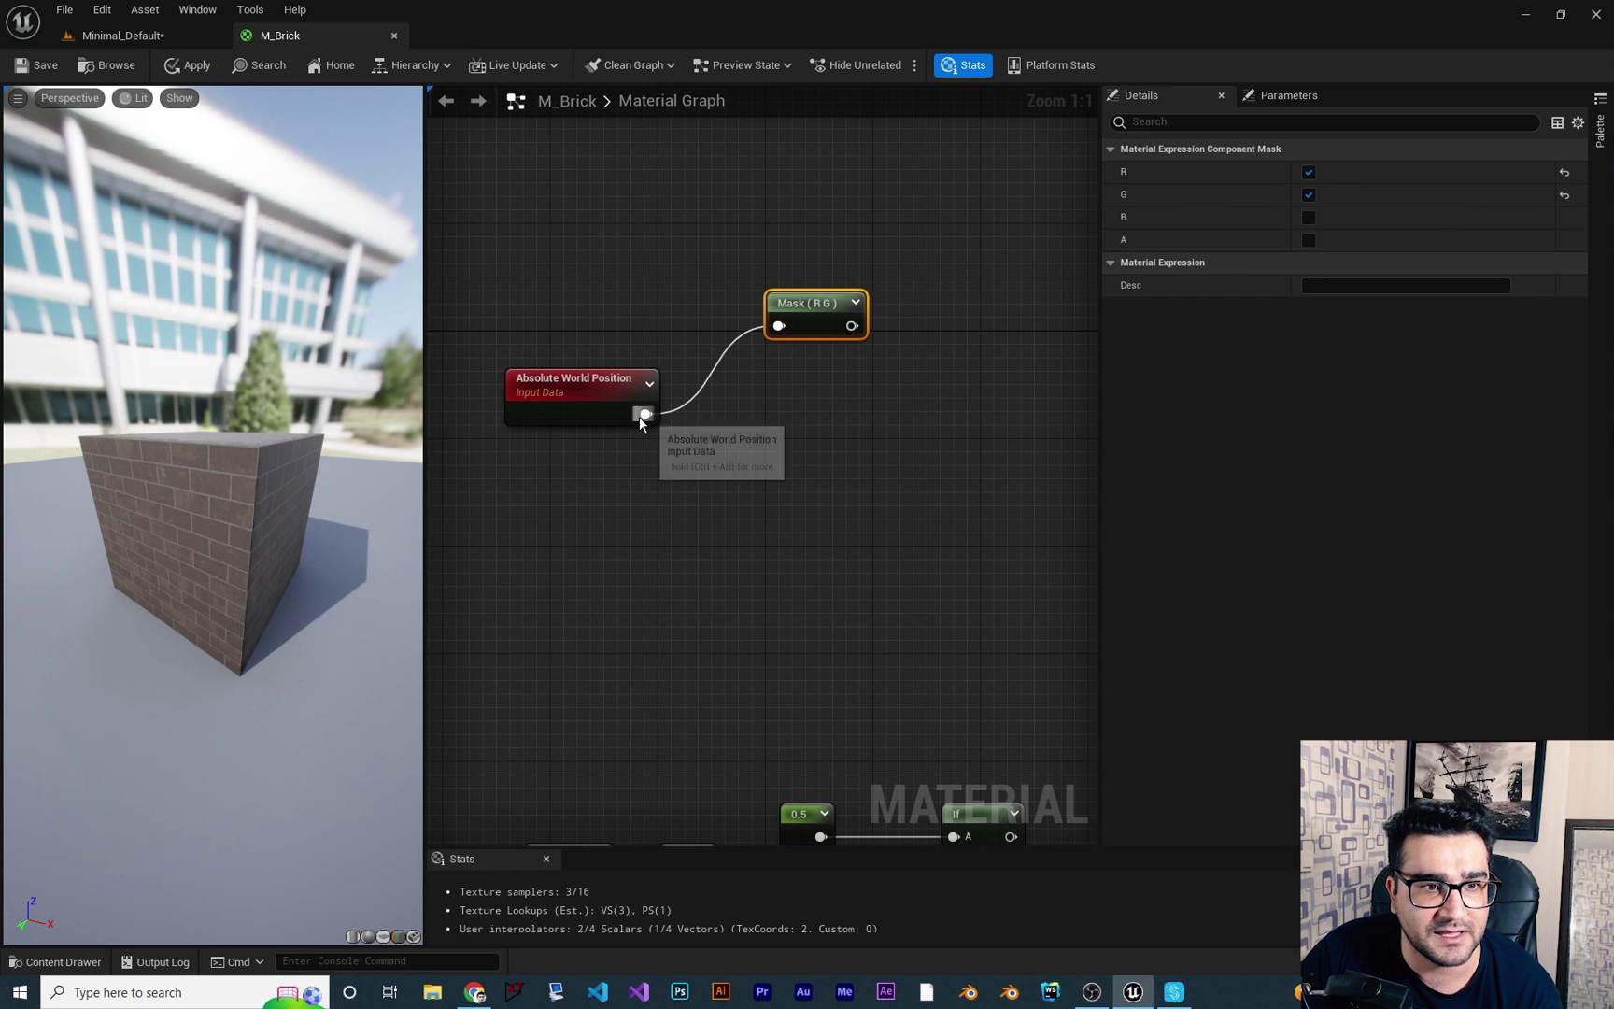
Connect a second ComponentMask to the Absolute World Position output and set its channels to G and B.
left_click_drag(645, 414, 765, 405)
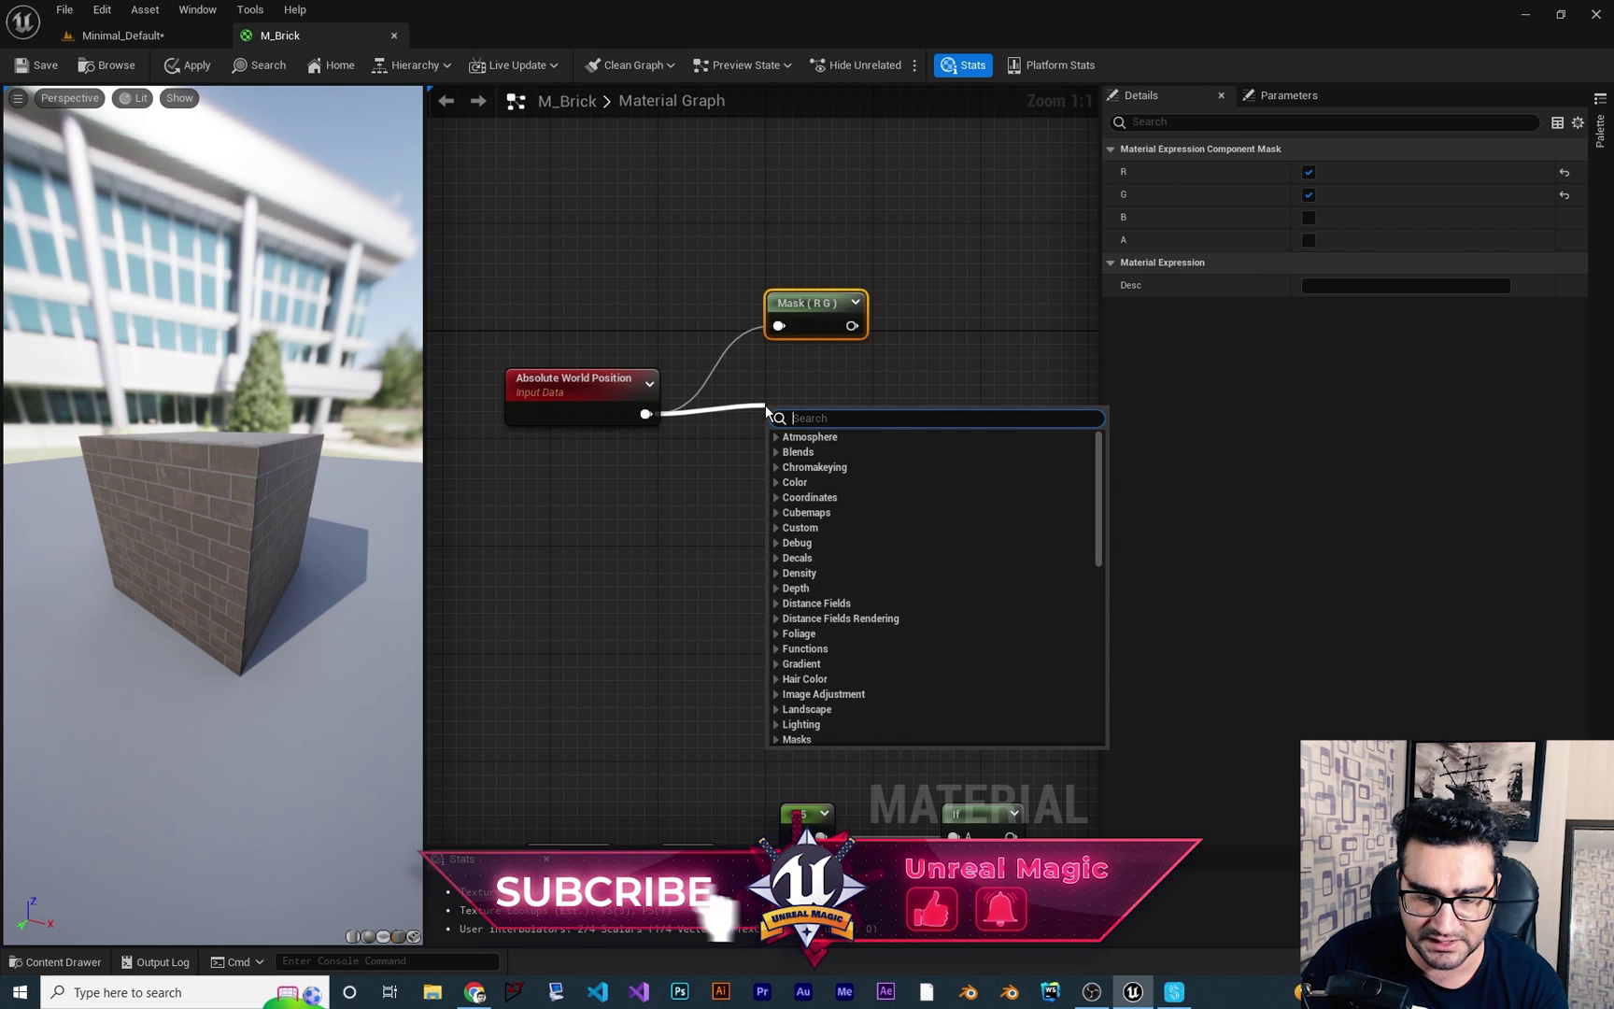
type("comp")
key("Return")
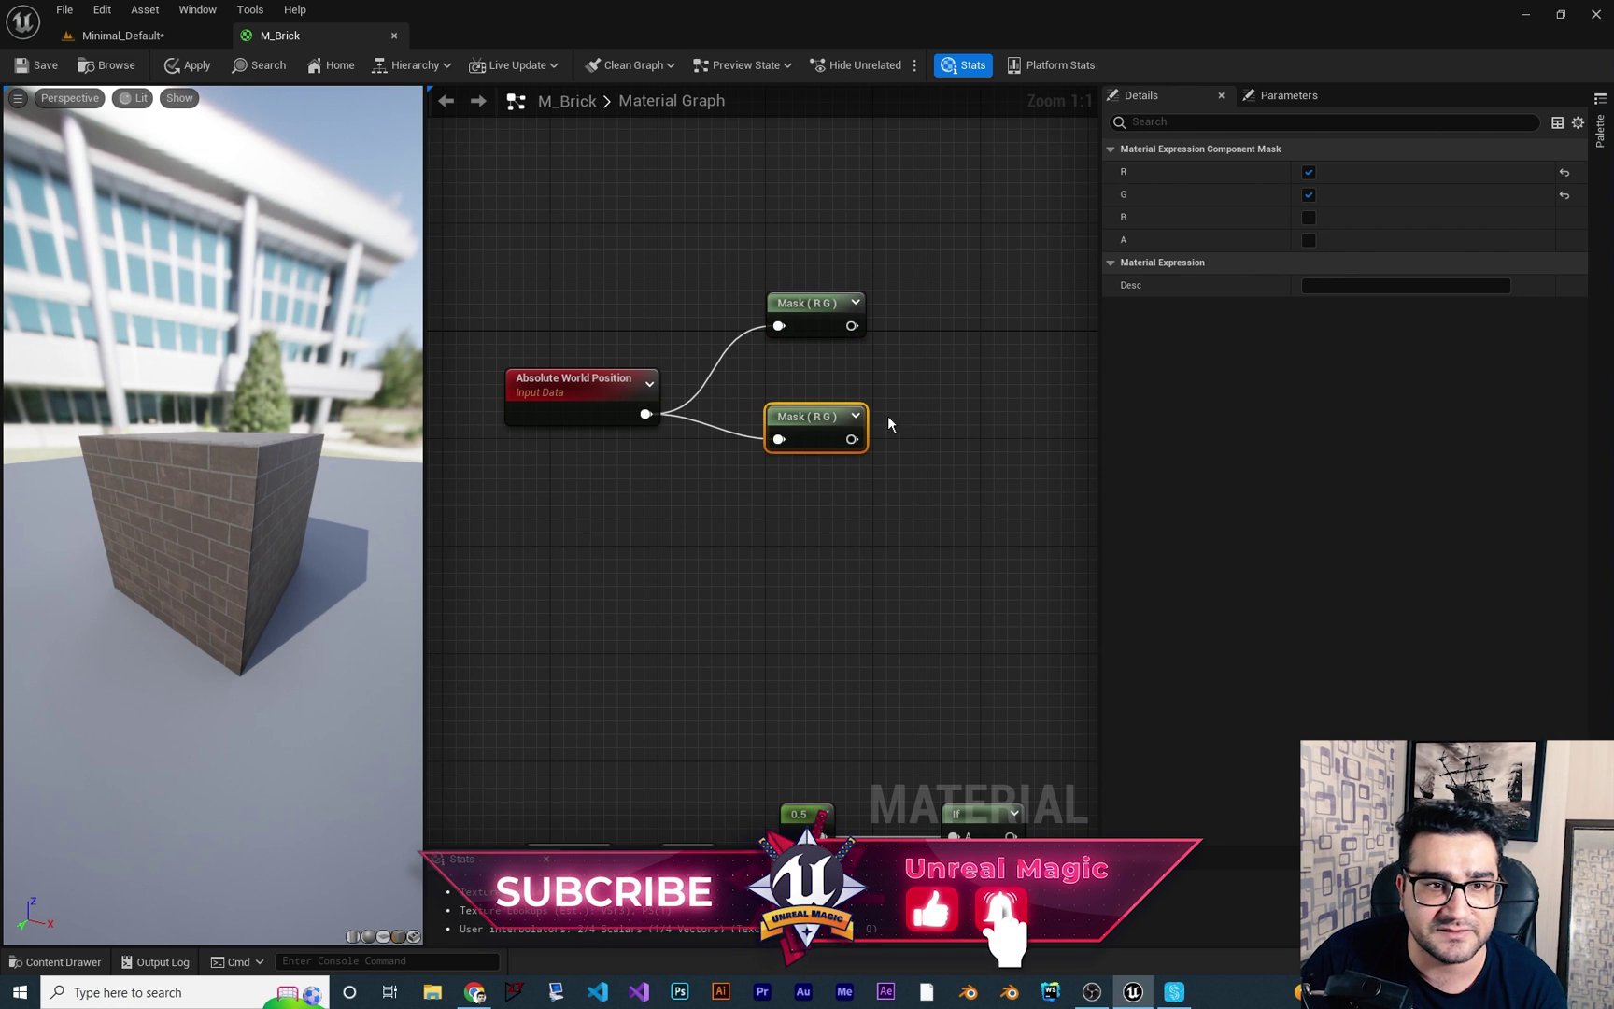
left_click(1309, 173)
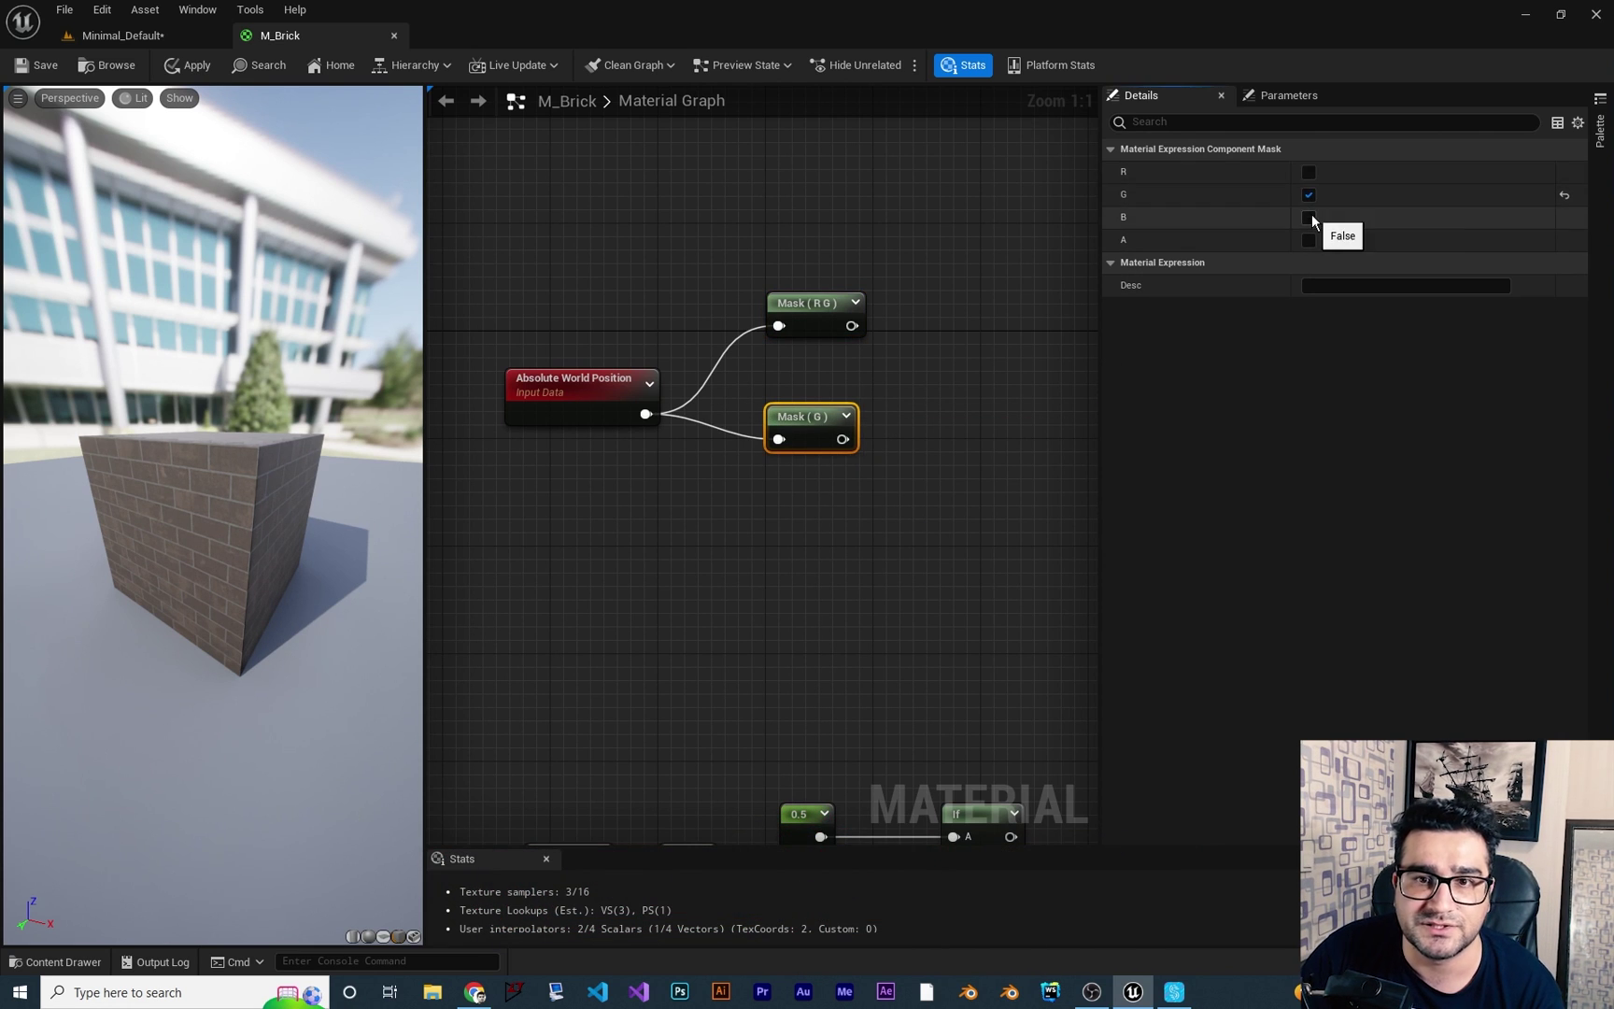
left_click(1310, 215)
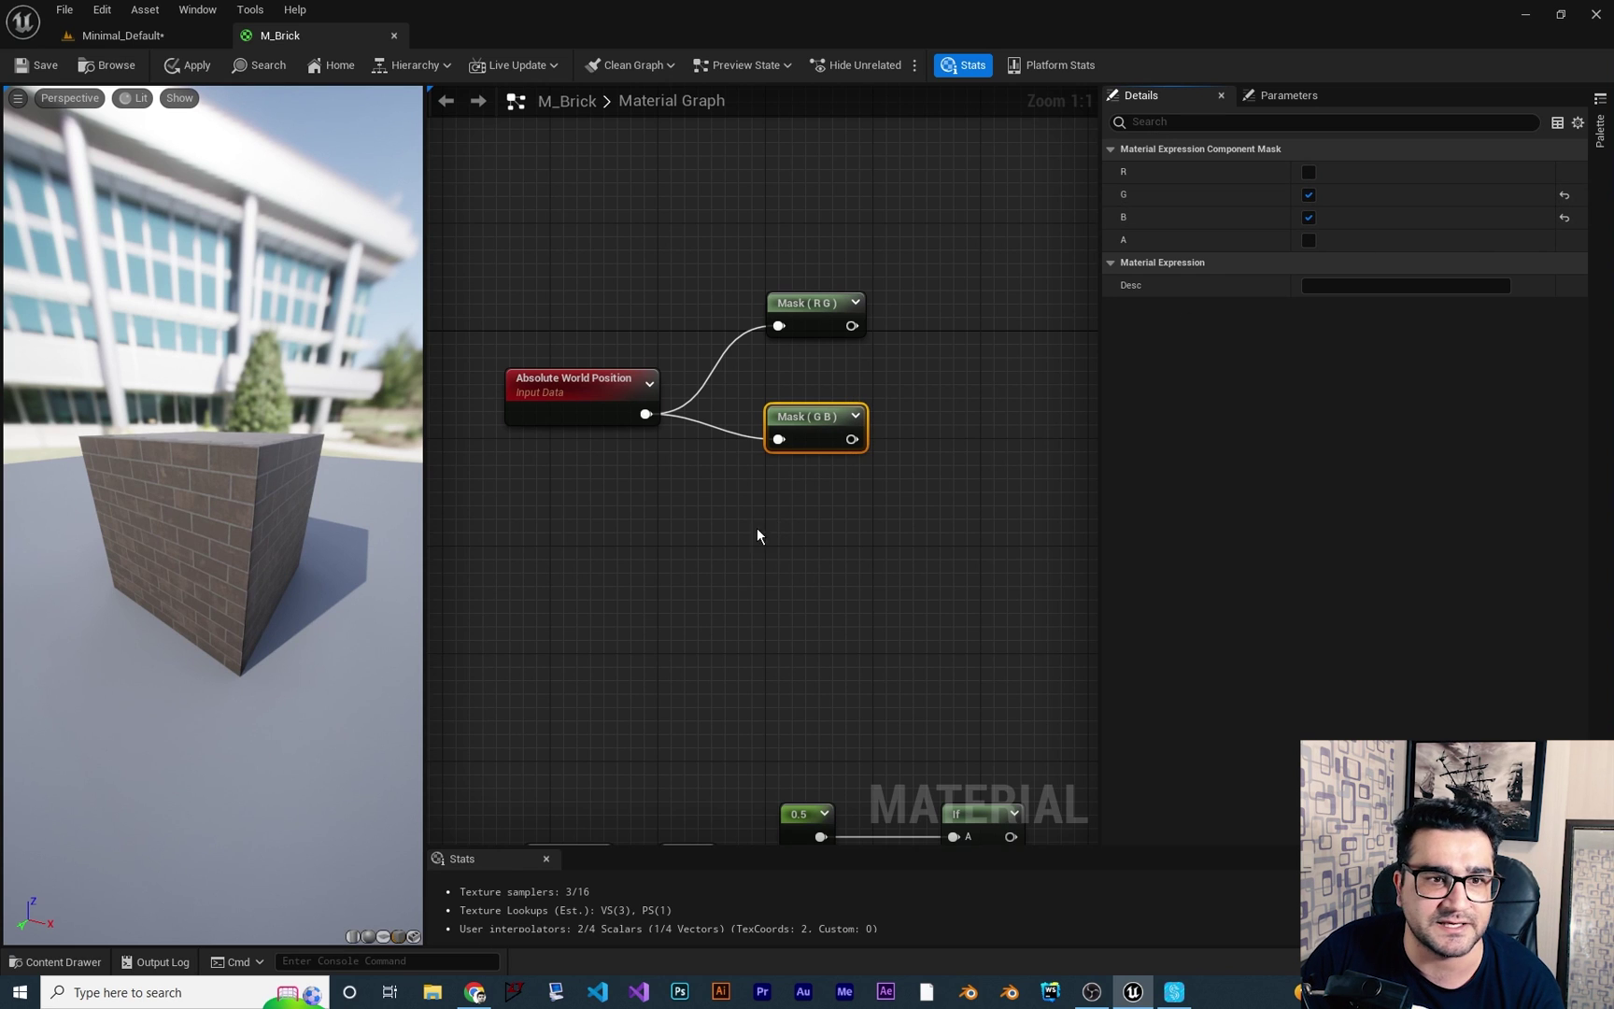
Connect a third ComponentMask to the Absolute World Position output and set its channels to R and B.
right_click_drag(663, 426, 631, 399)
left_click_drag(613, 386, 735, 484)
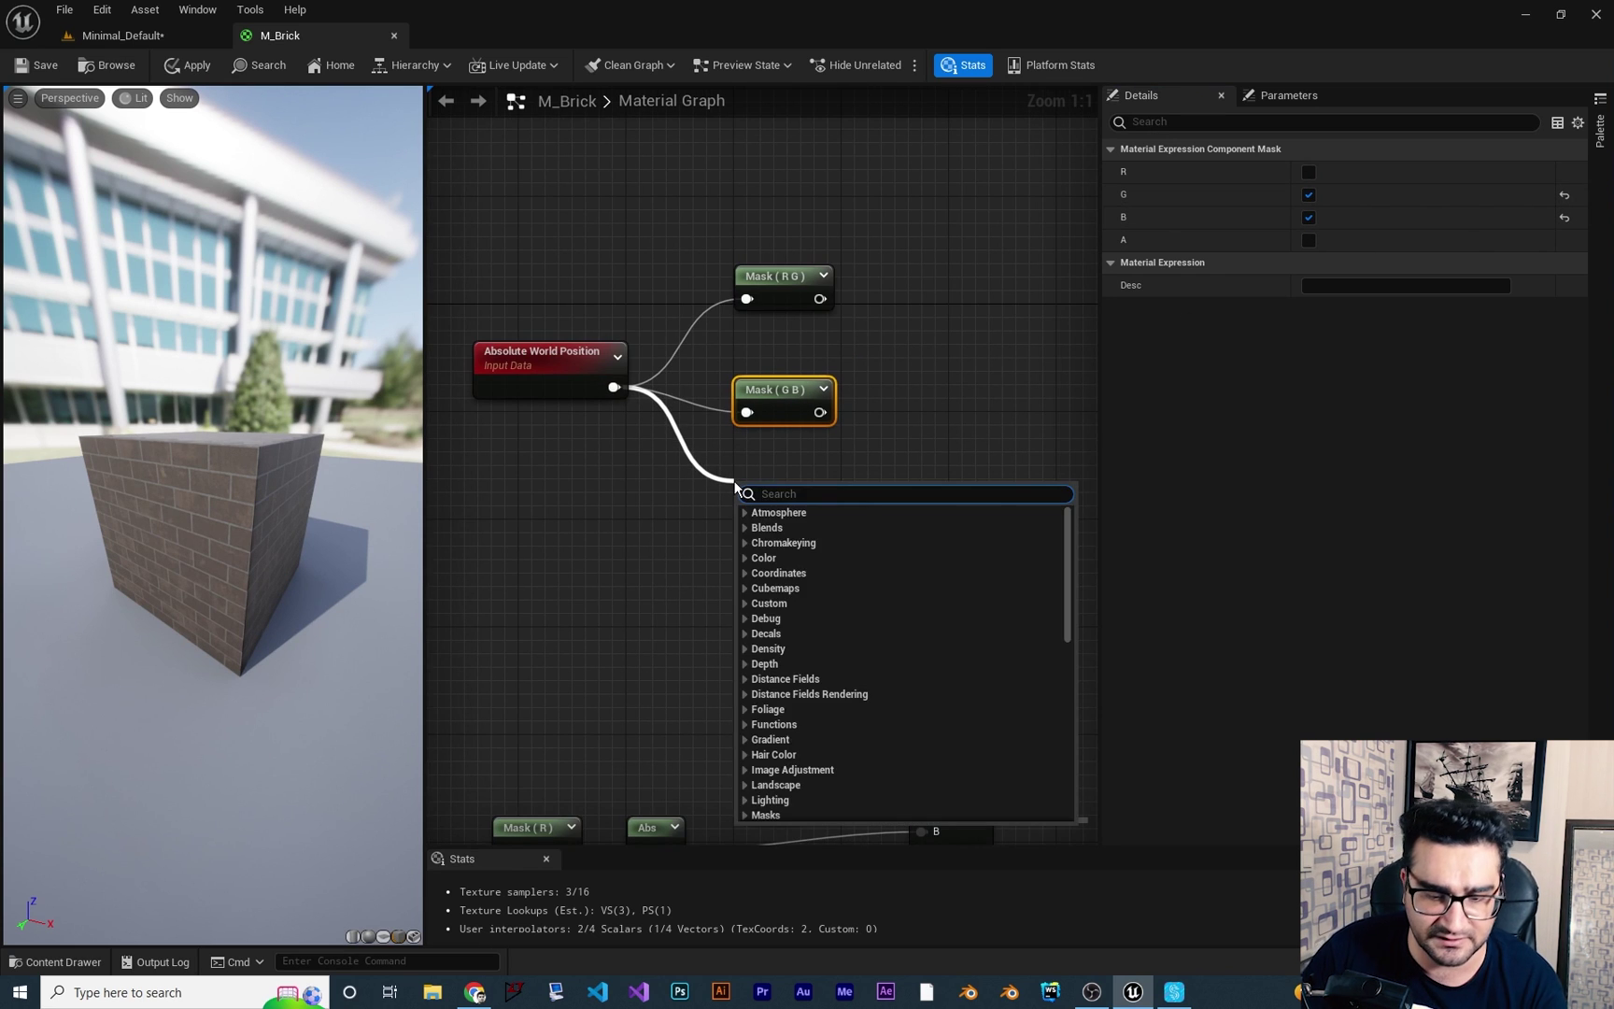
type("compo")
key("Return")
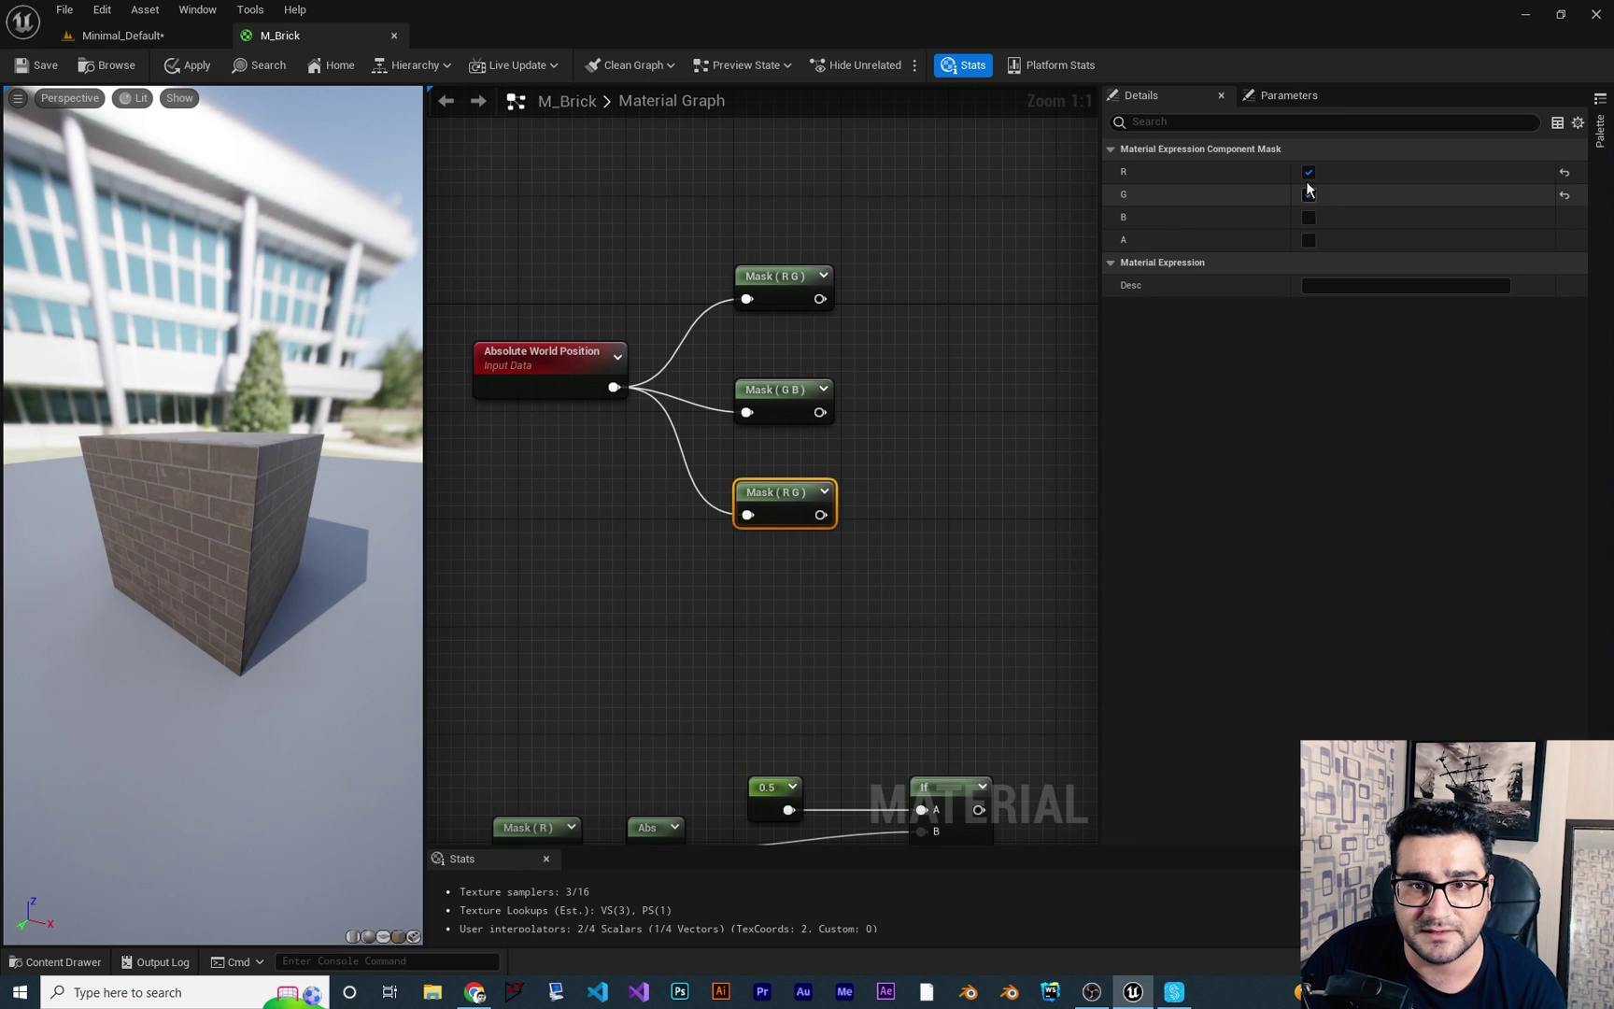
left_click(1309, 195)
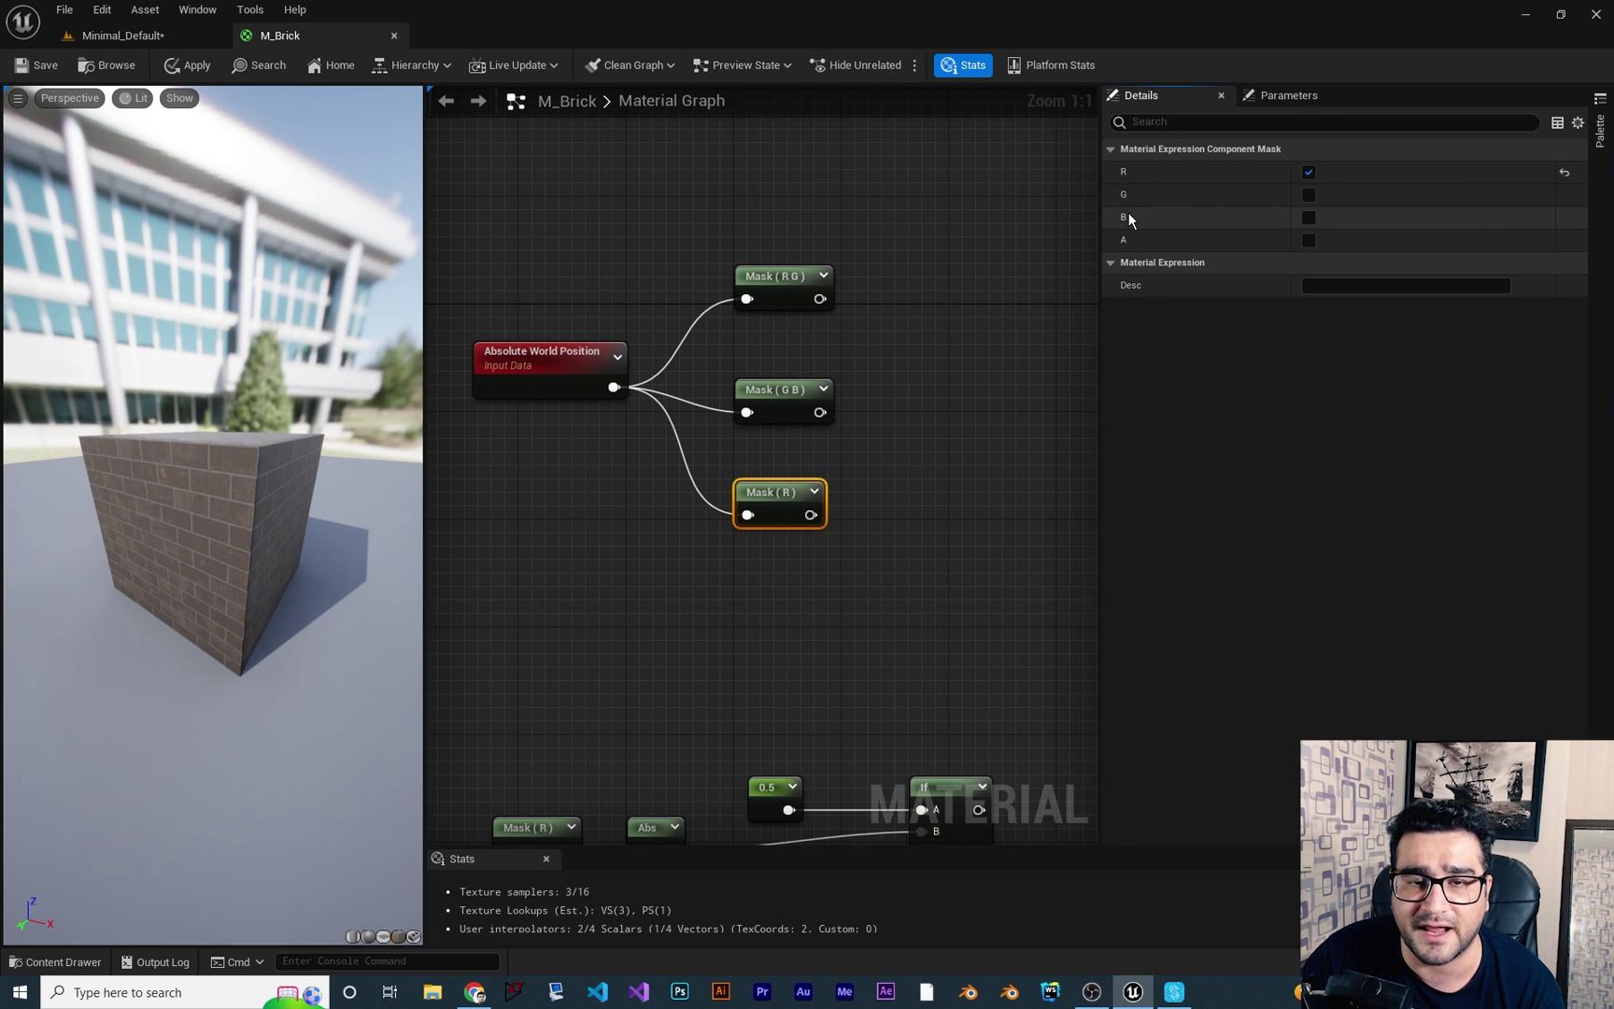
left_click(1308, 217)
Add a LinearInterpolate node with the R G position mask feeding A and the G B mask feeding B.
right_click_drag(994, 429, 821, 513)
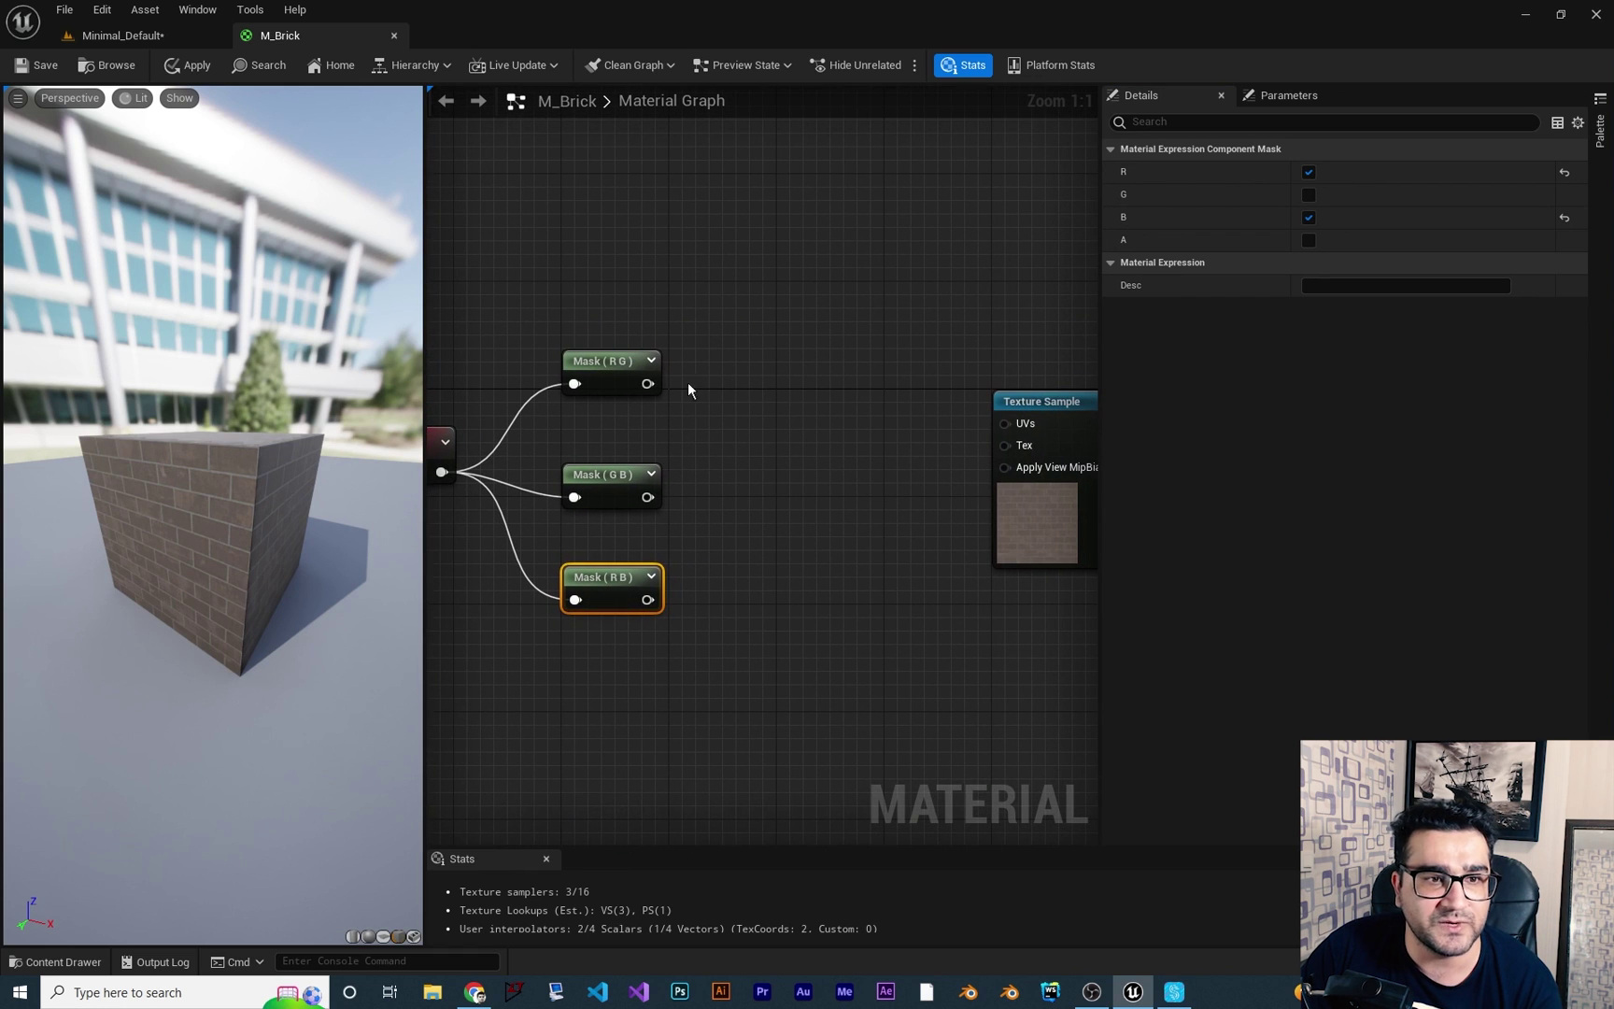
left_click_drag(647, 383, 735, 383)
type("lerp")
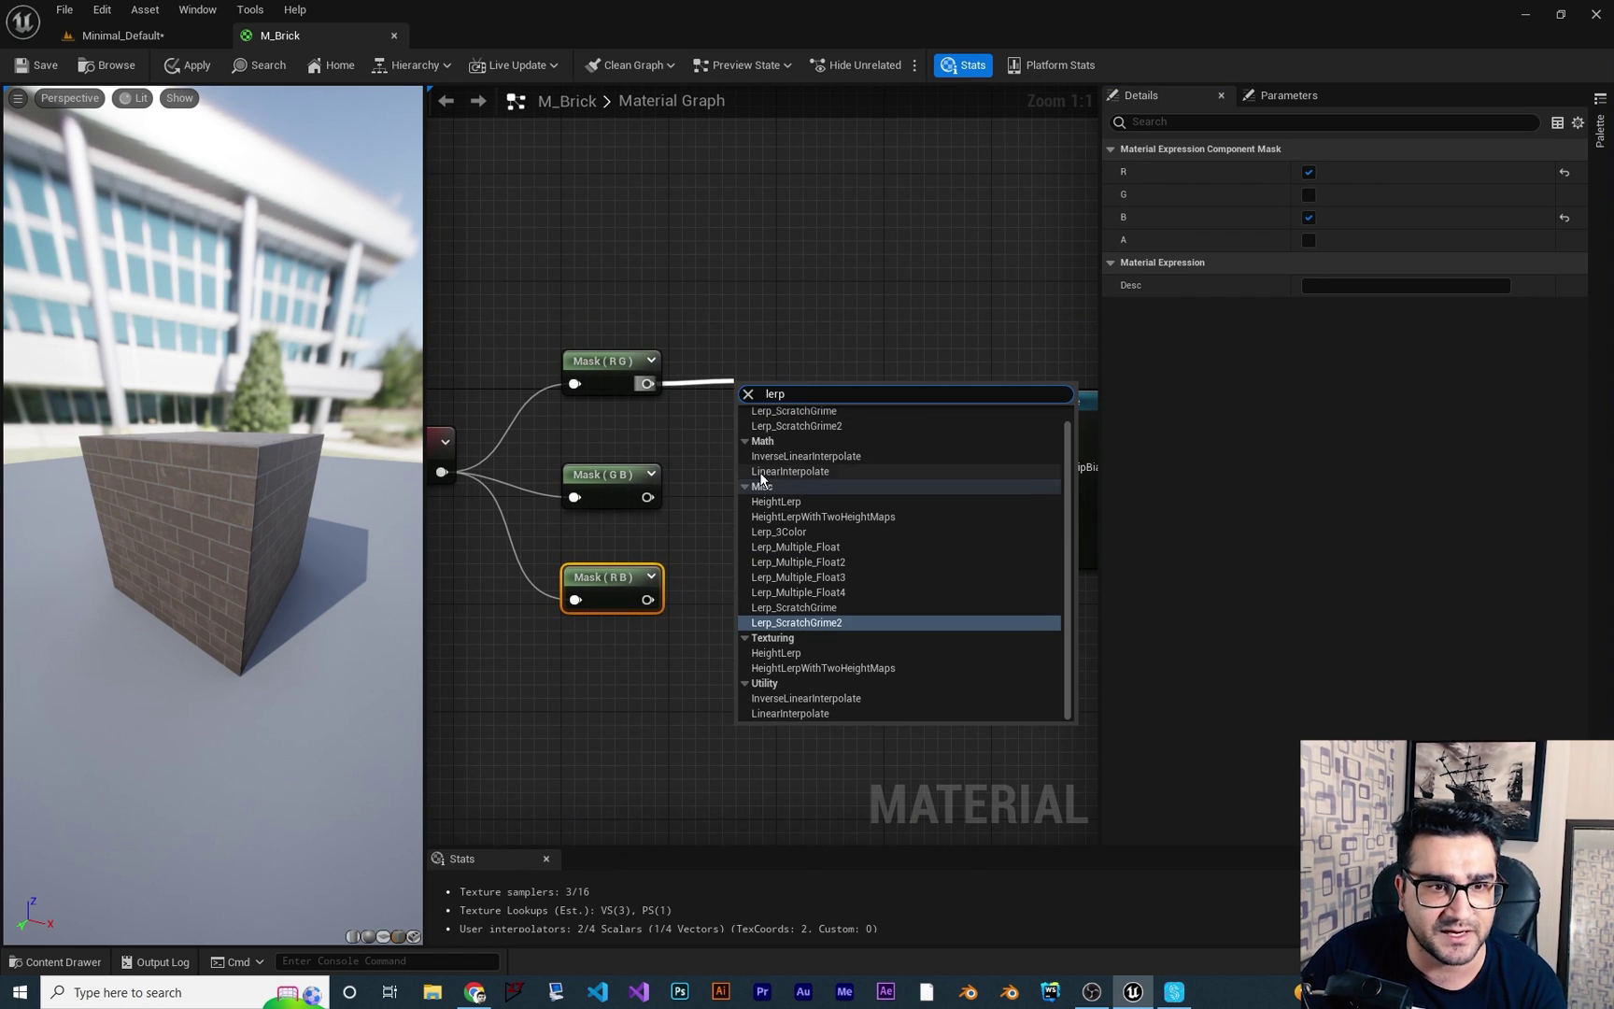
left_click(786, 470)
left_click_drag(790, 405, 819, 372)
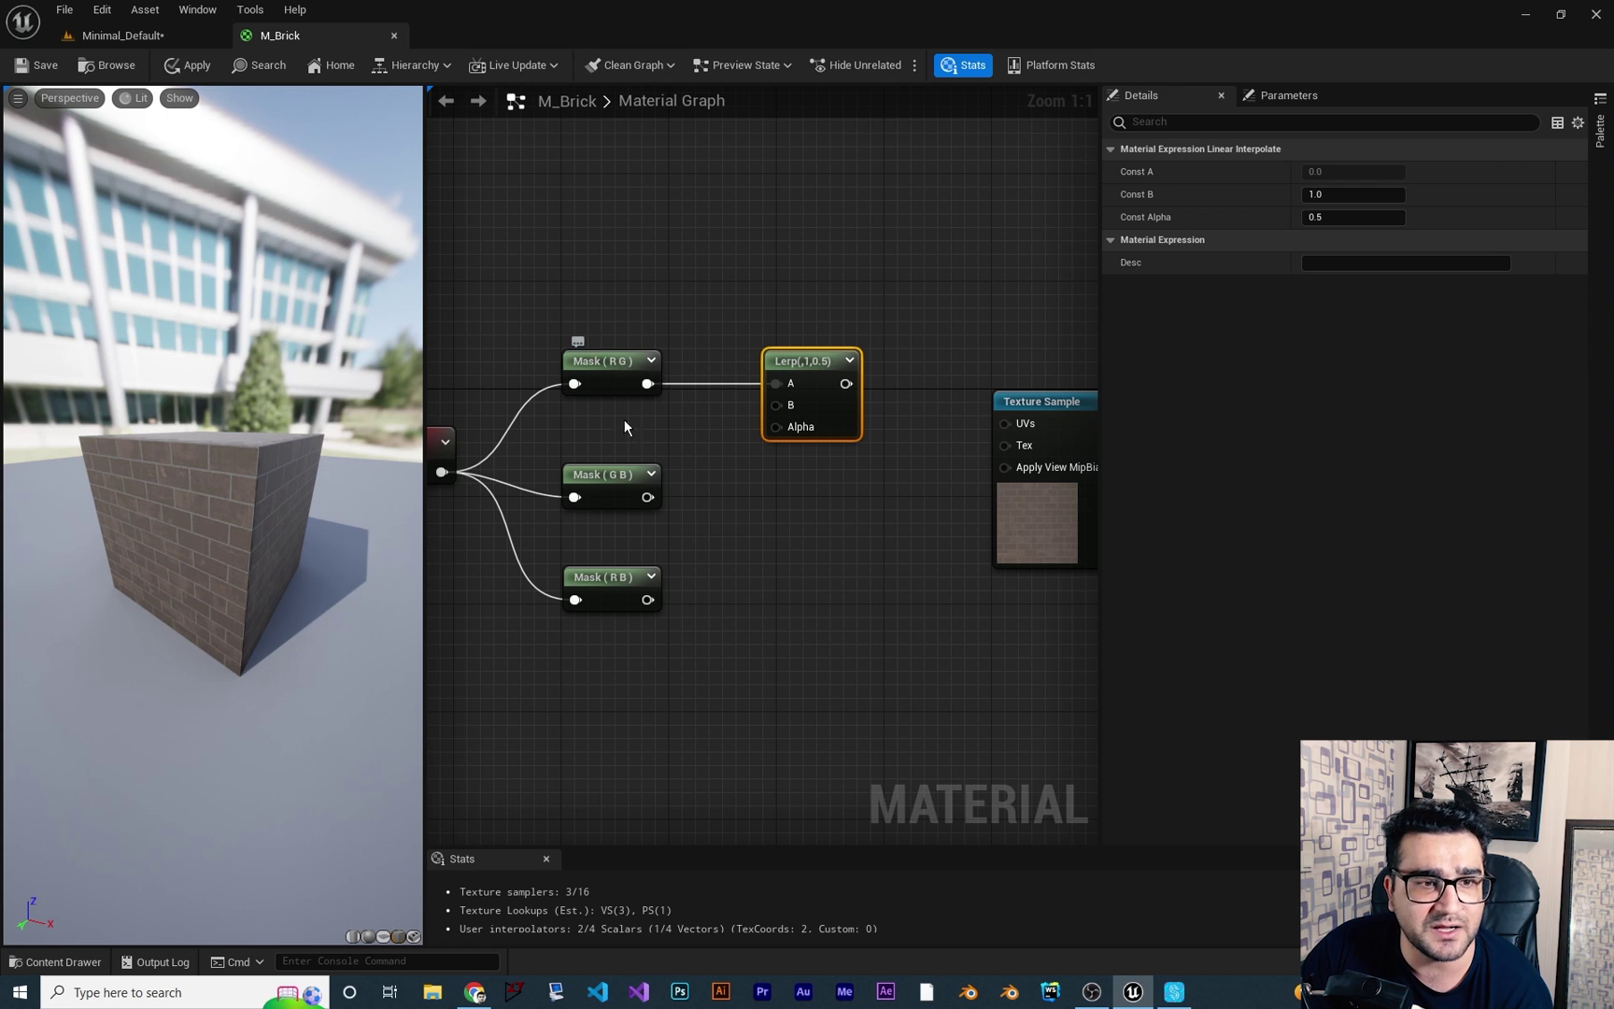
left_click_drag(647, 497, 774, 408)
Add a second LinearInterpolate node taking the first Lerp's output in A and the R B position mask in B.
right_click_drag(892, 496, 533, 506)
scroll(731, 533, "down", 3)
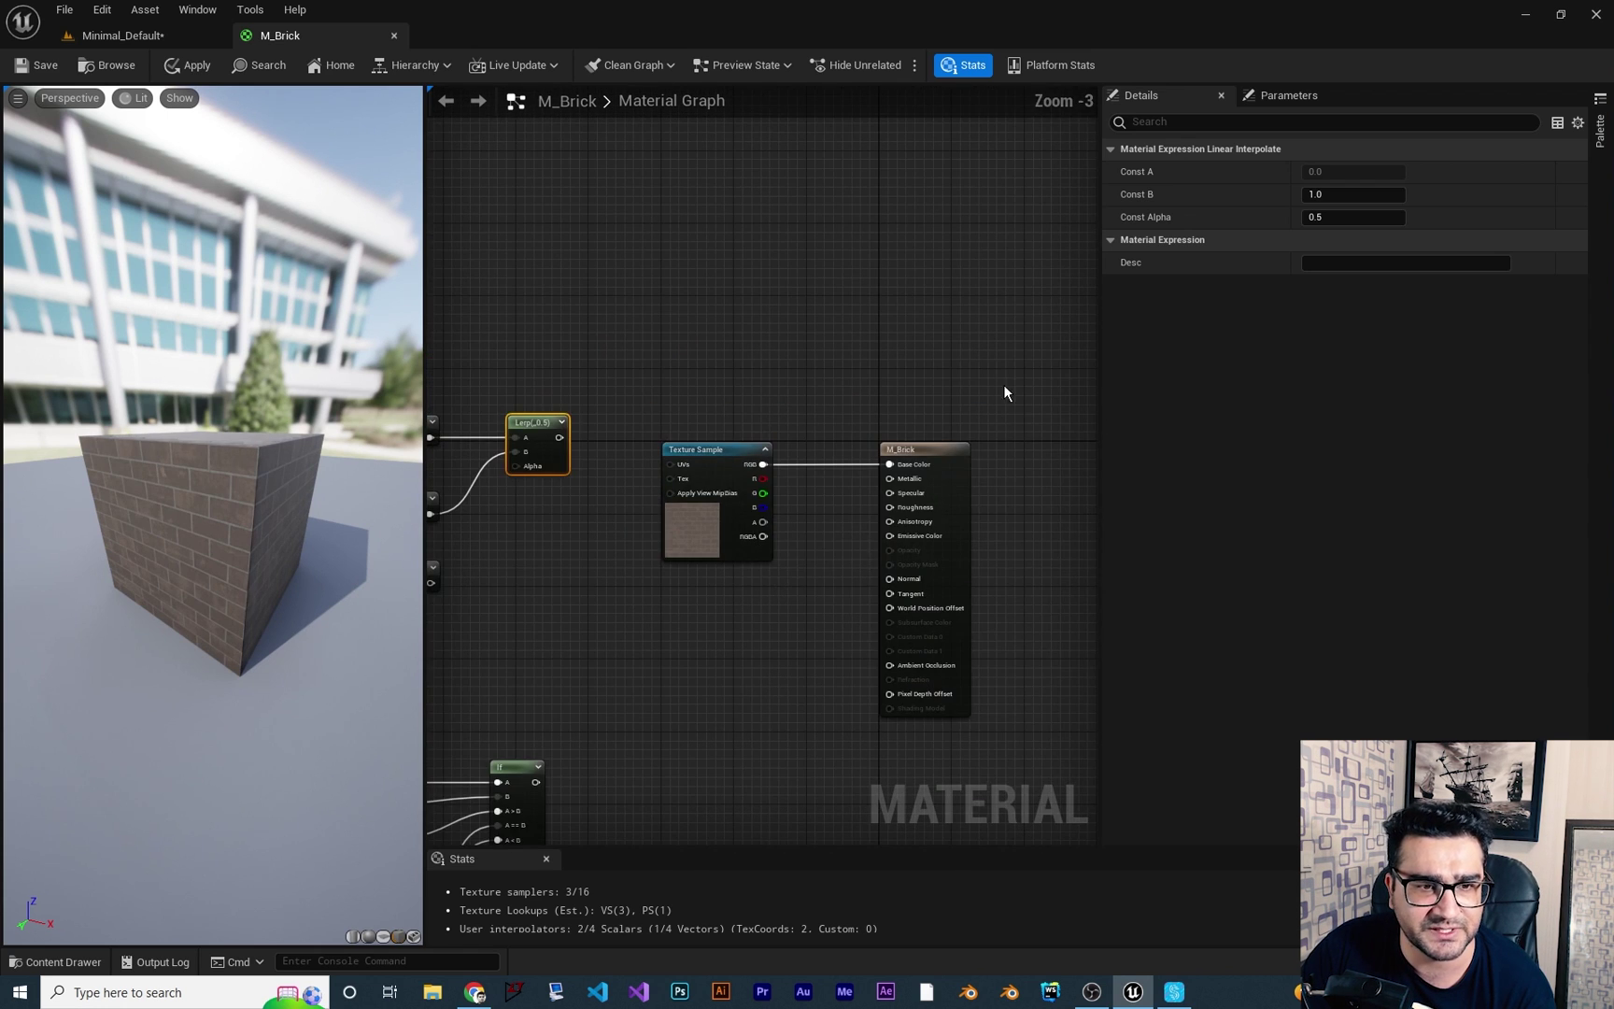
left_click_drag(1004, 385, 921, 554)
right_click_drag(630, 573, 889, 558)
scroll(782, 482, "up", 3)
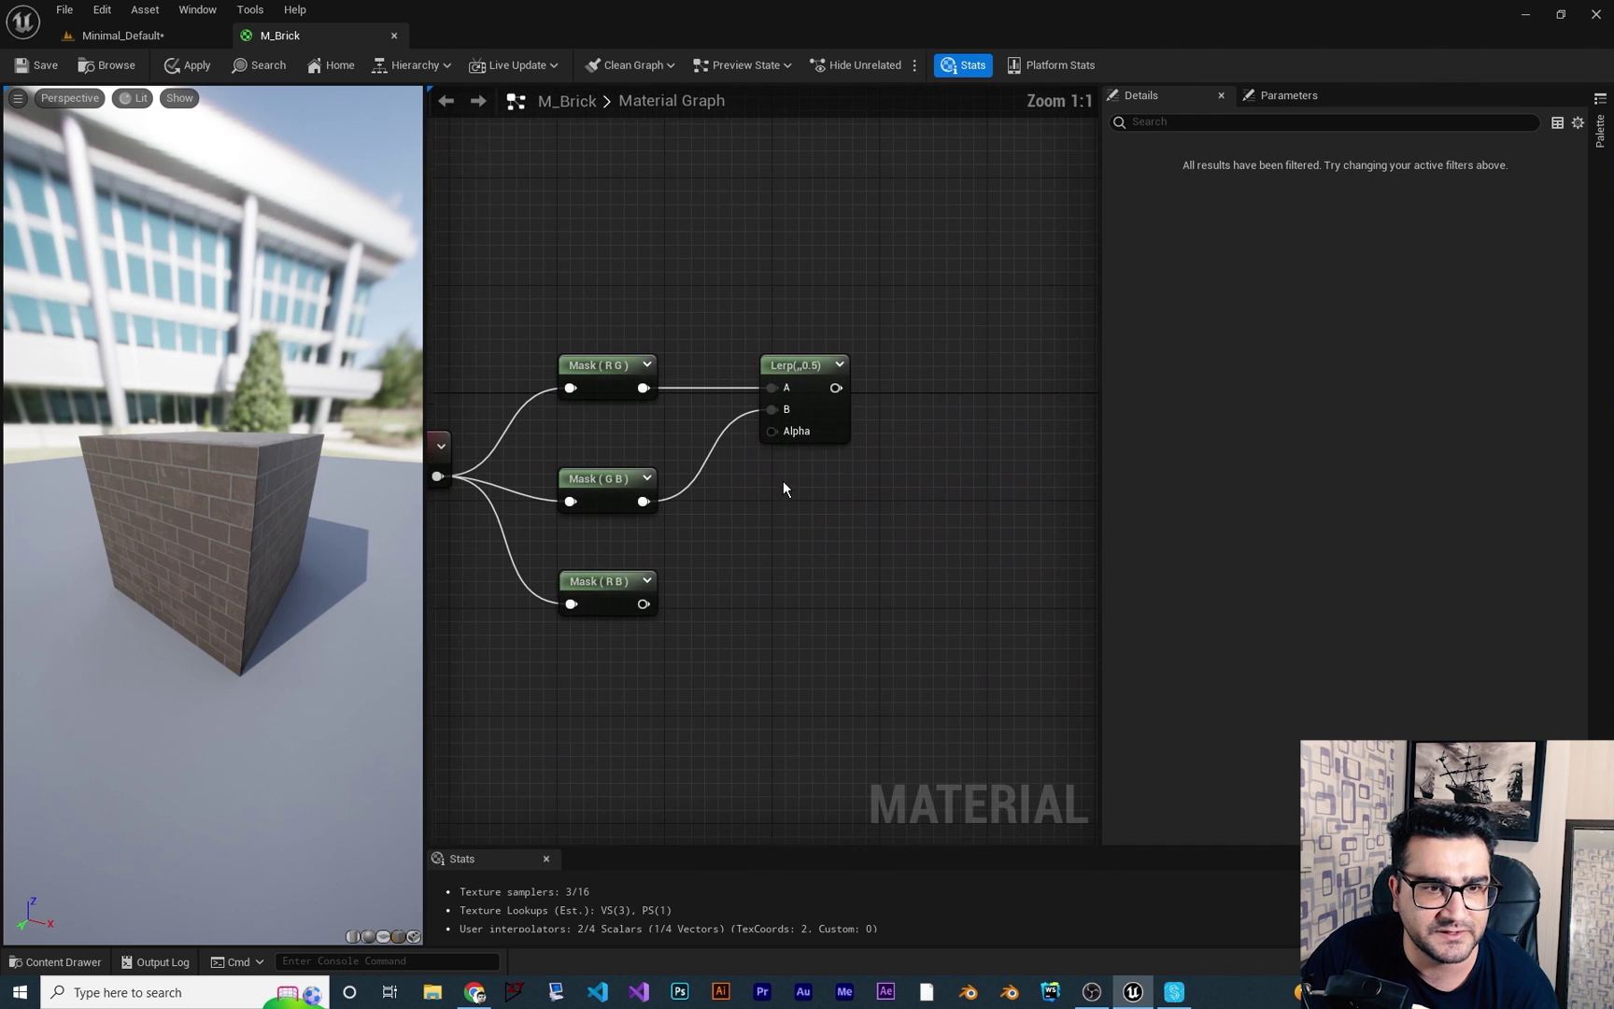
right_click_drag(783, 481, 758, 525)
left_click_drag(728, 361, 856, 433)
type("lerp")
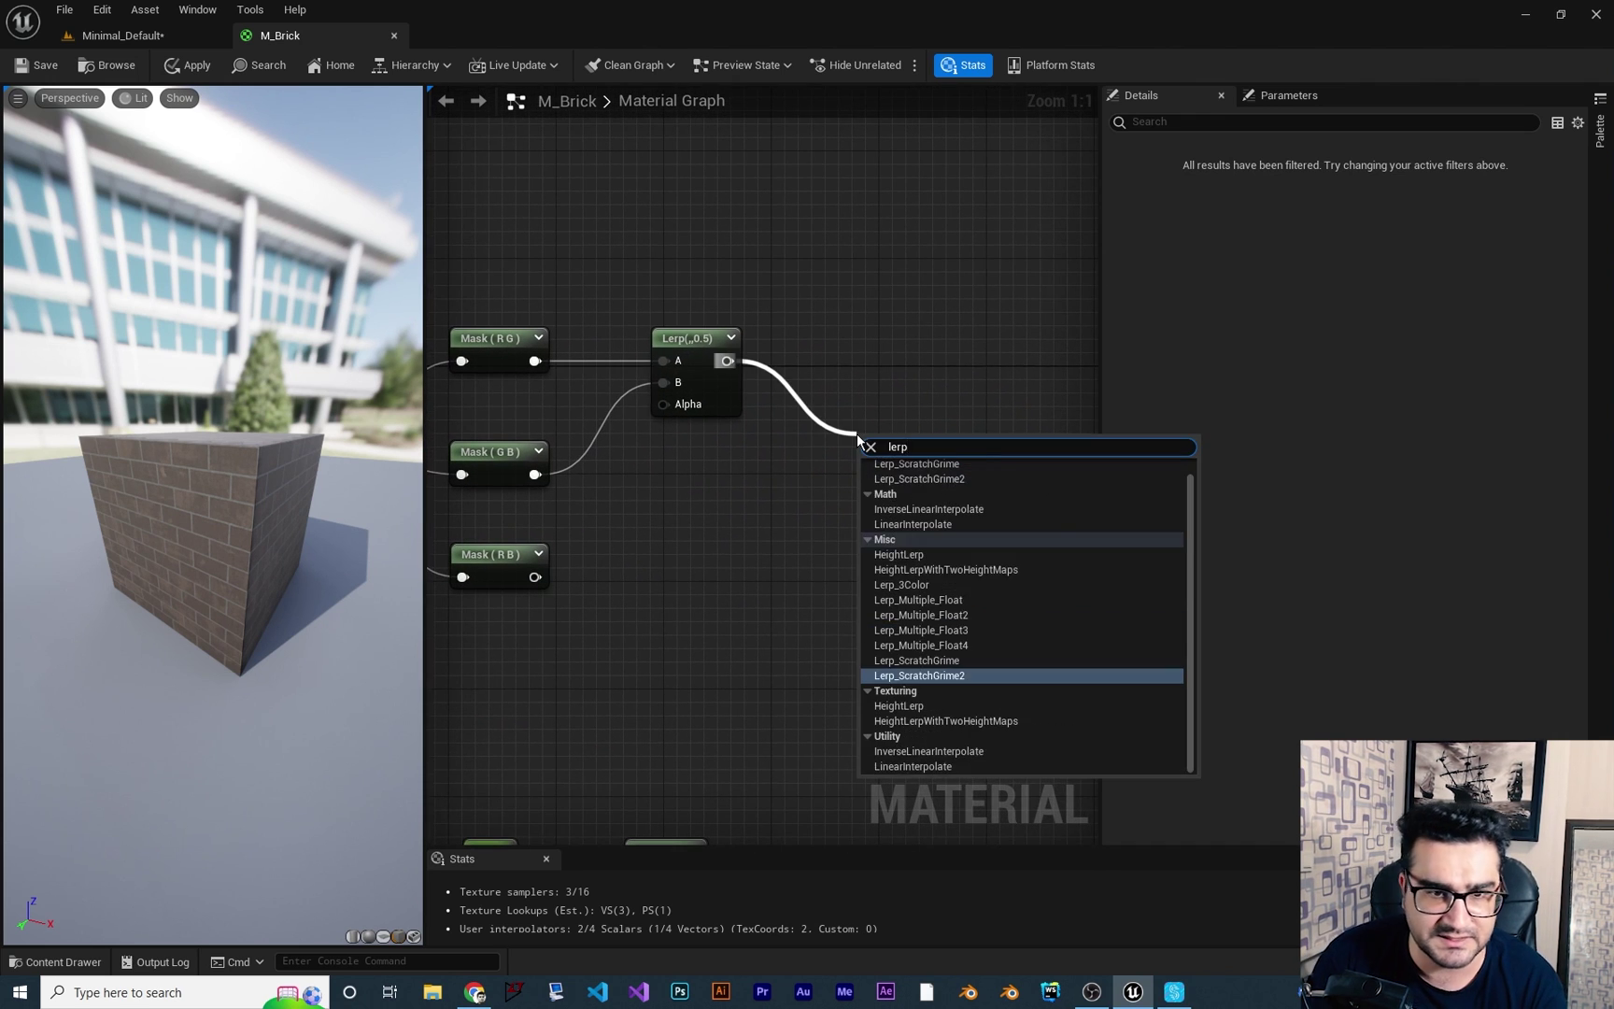
key("Return")
right_click_drag(686, 547, 791, 525)
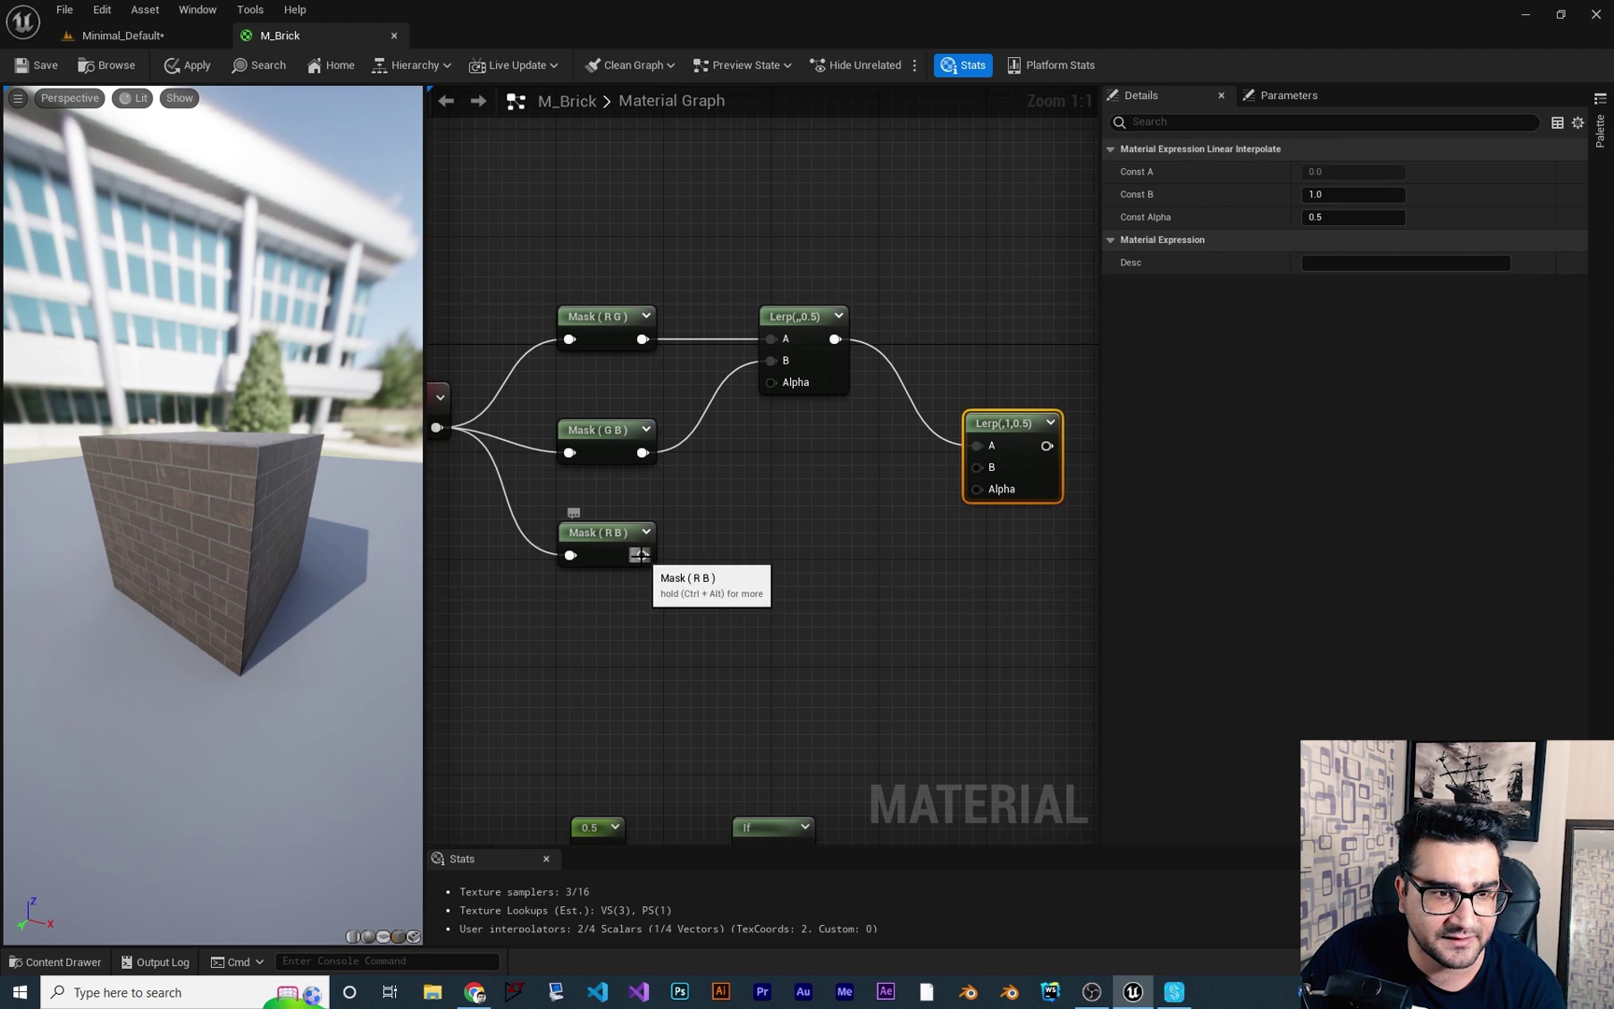
left_click_drag(642, 555, 977, 467)
Connect the output of the R normal branch's If node to the first Lerp's Alpha input.
right_click_drag(945, 570, 940, 468)
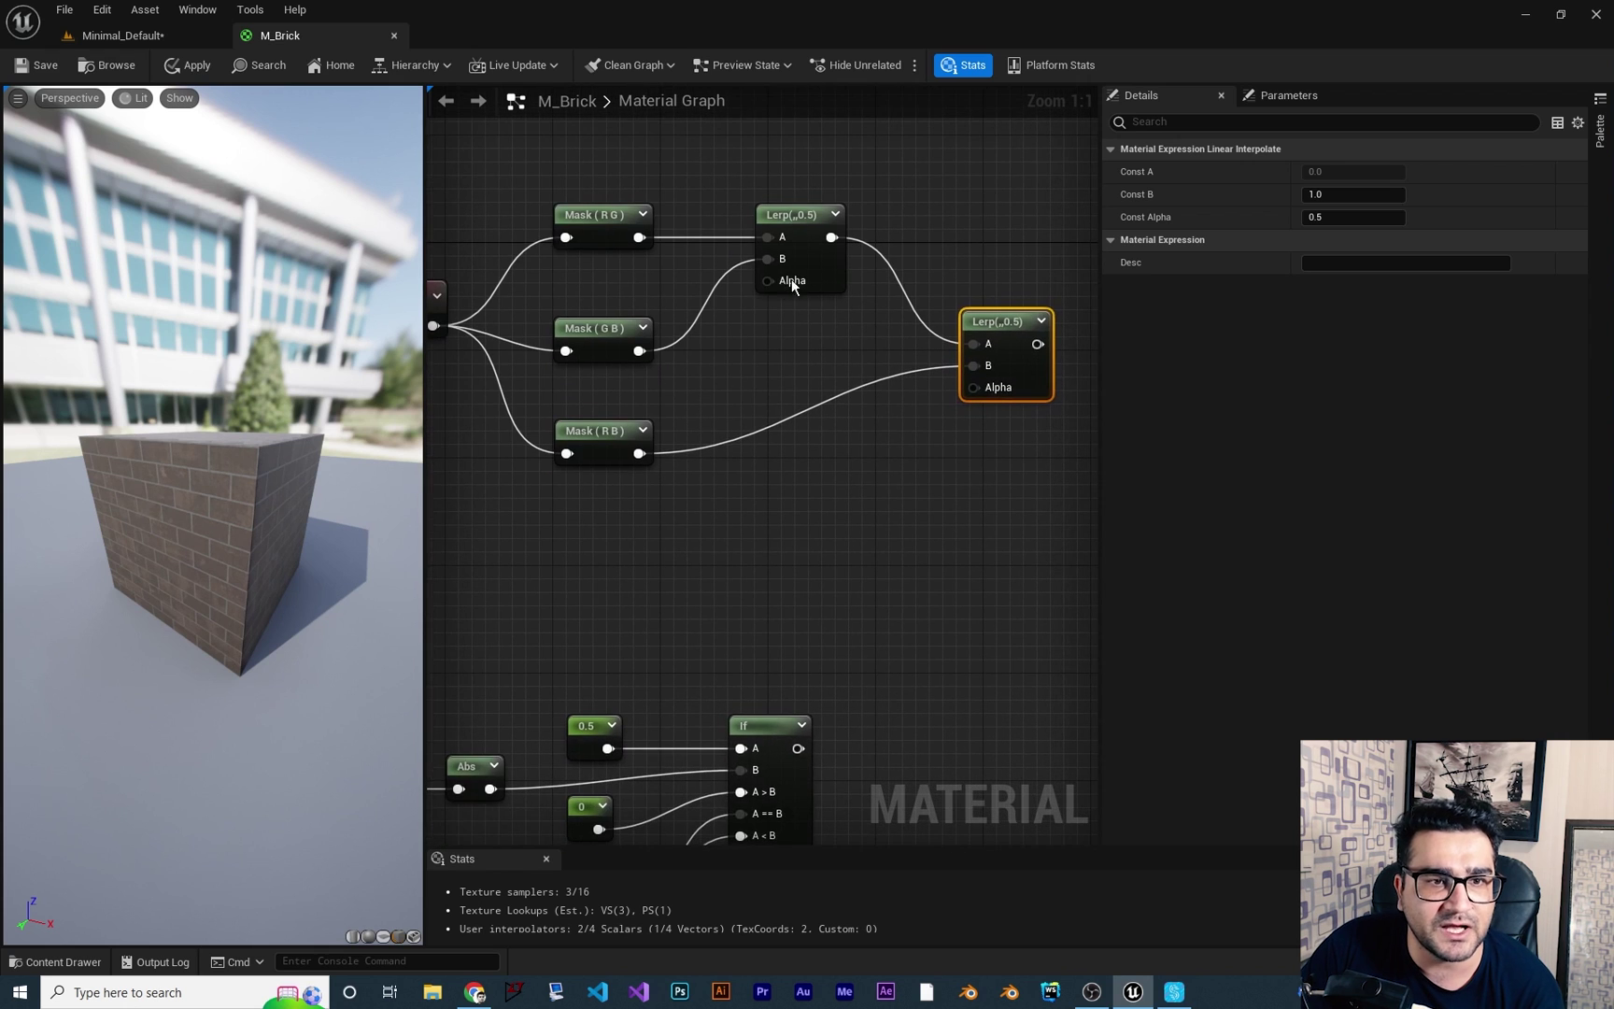
right_click_drag(792, 639, 867, 567)
right_click_drag(901, 461, 926, 455)
right_click_drag(727, 180, 772, 302)
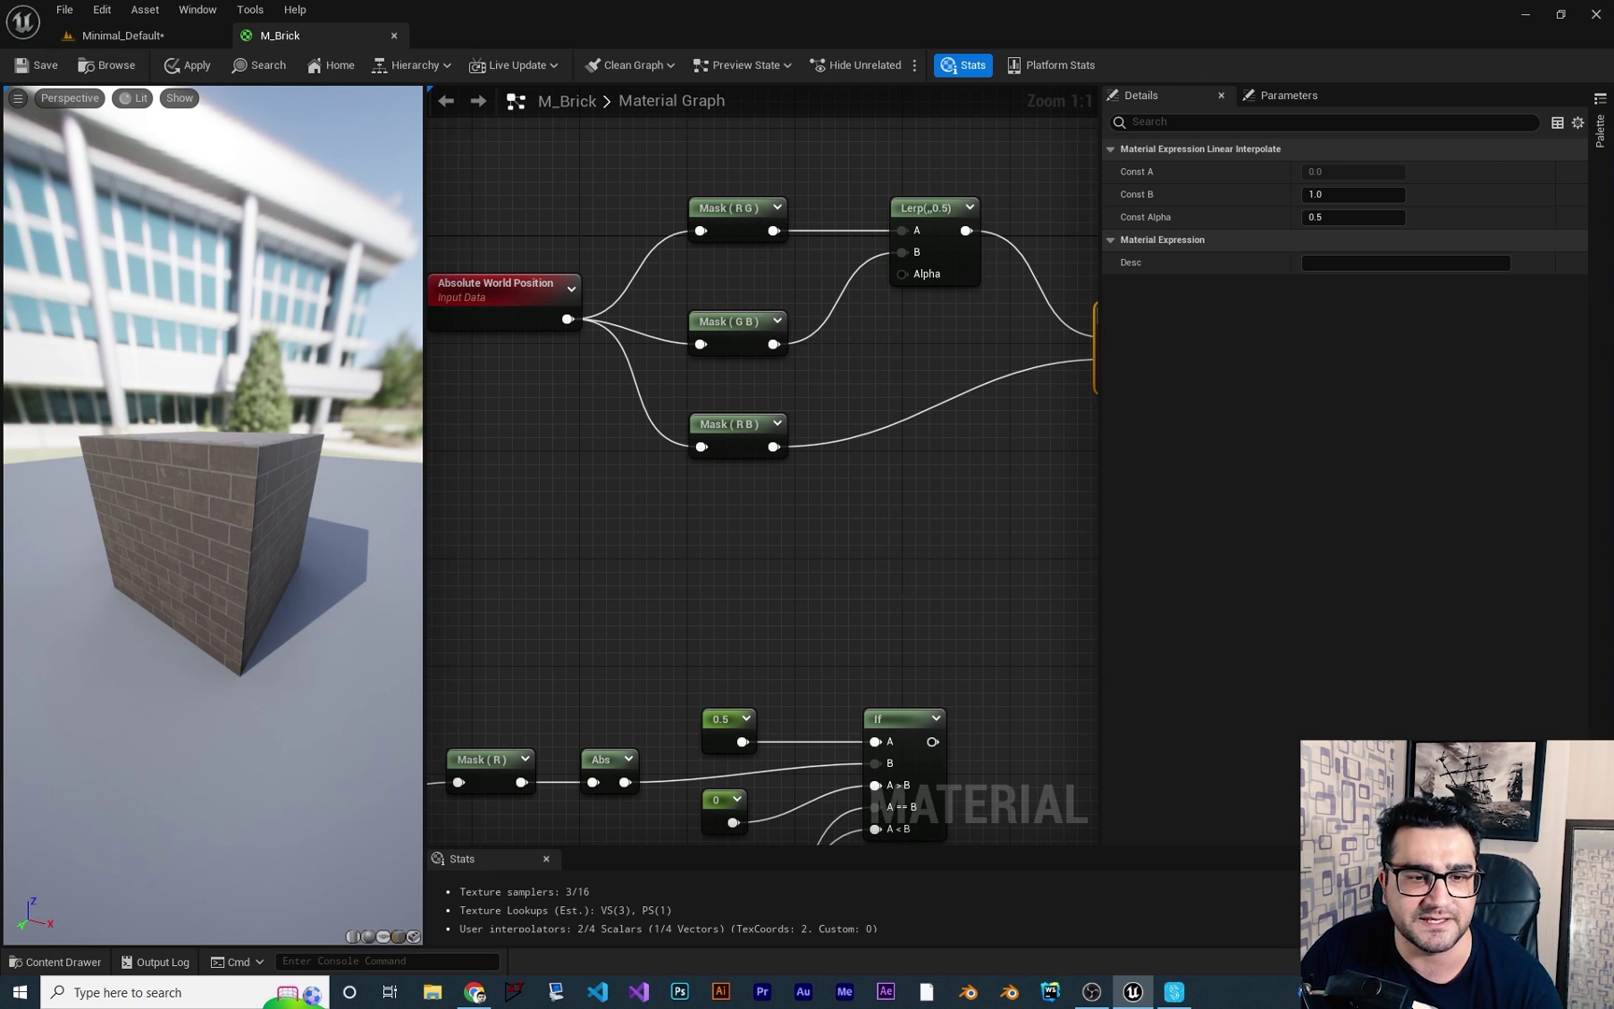
right_click_drag(906, 590, 878, 380)
right_click_drag(508, 589, 695, 558)
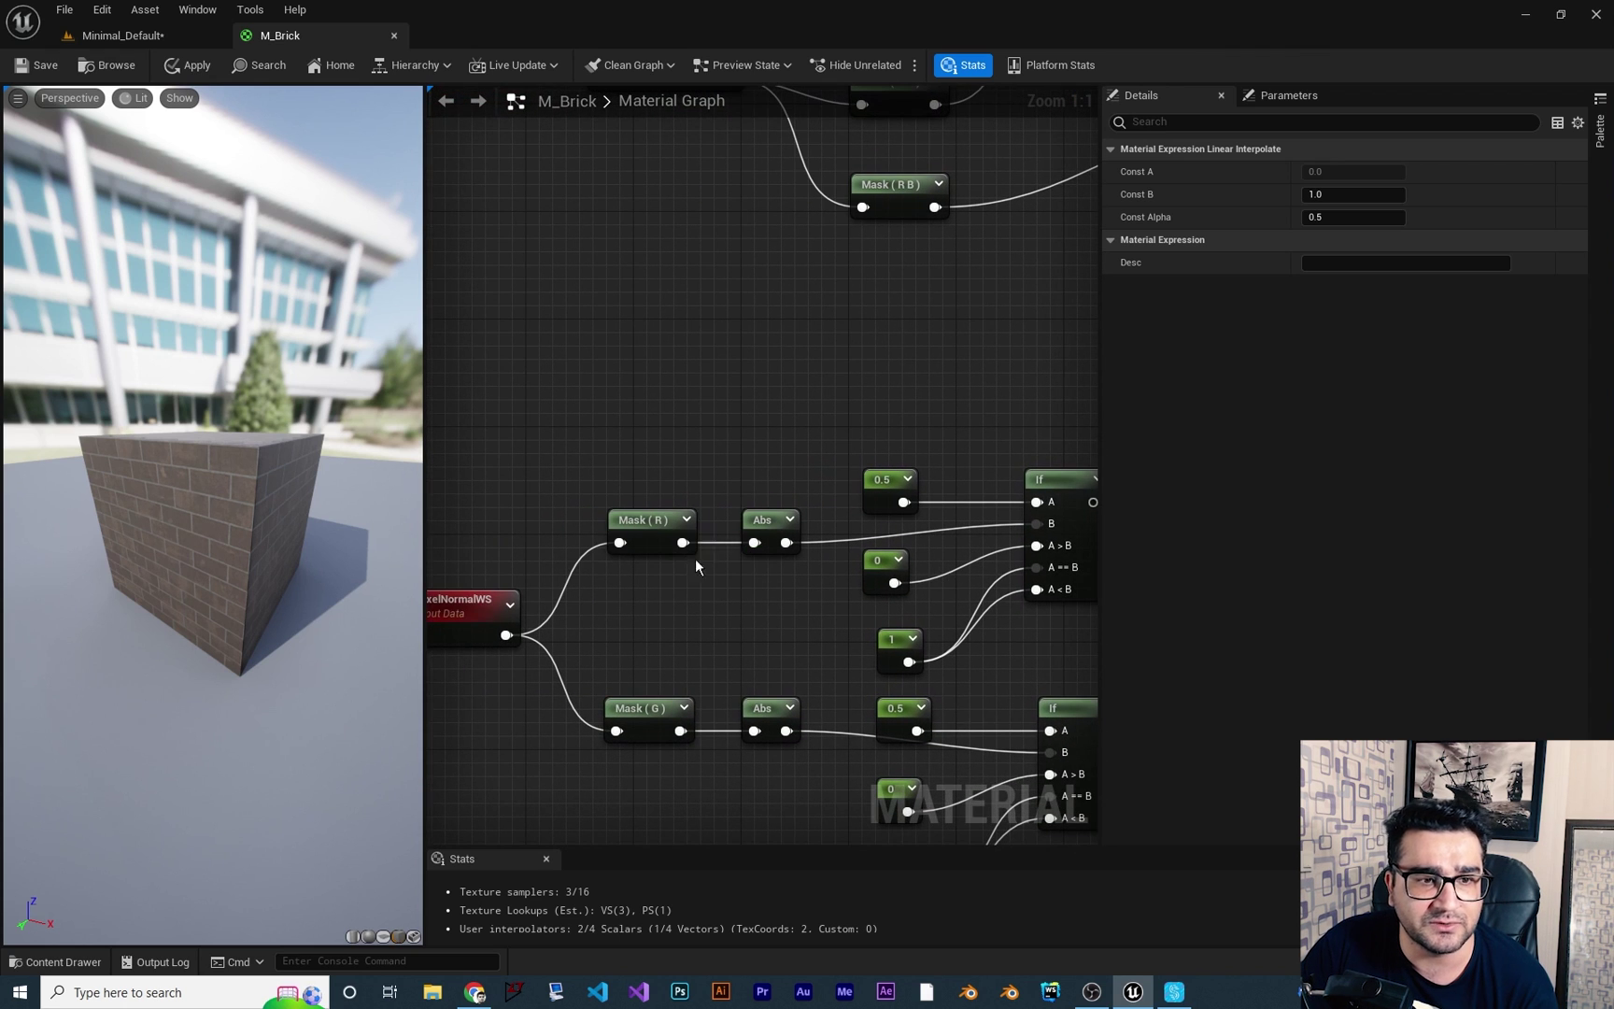
right_click_drag(767, 604, 590, 607)
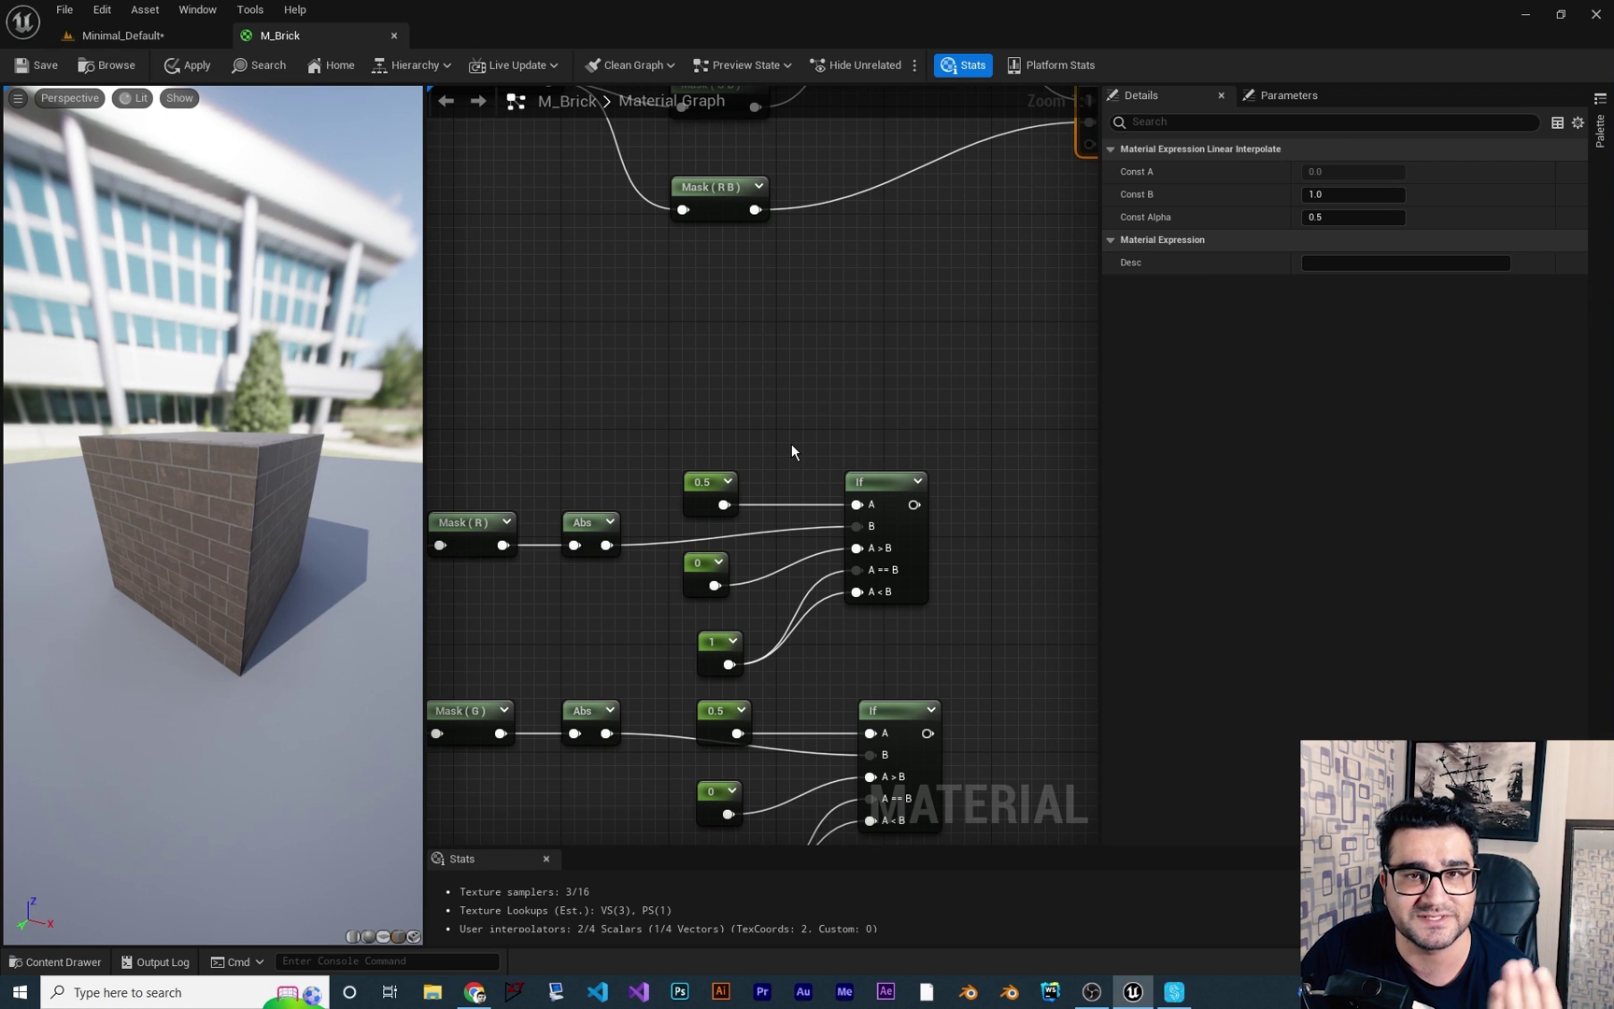
right_click_drag(915, 508, 786, 605)
left_click_drag(783, 601, 752, 138)
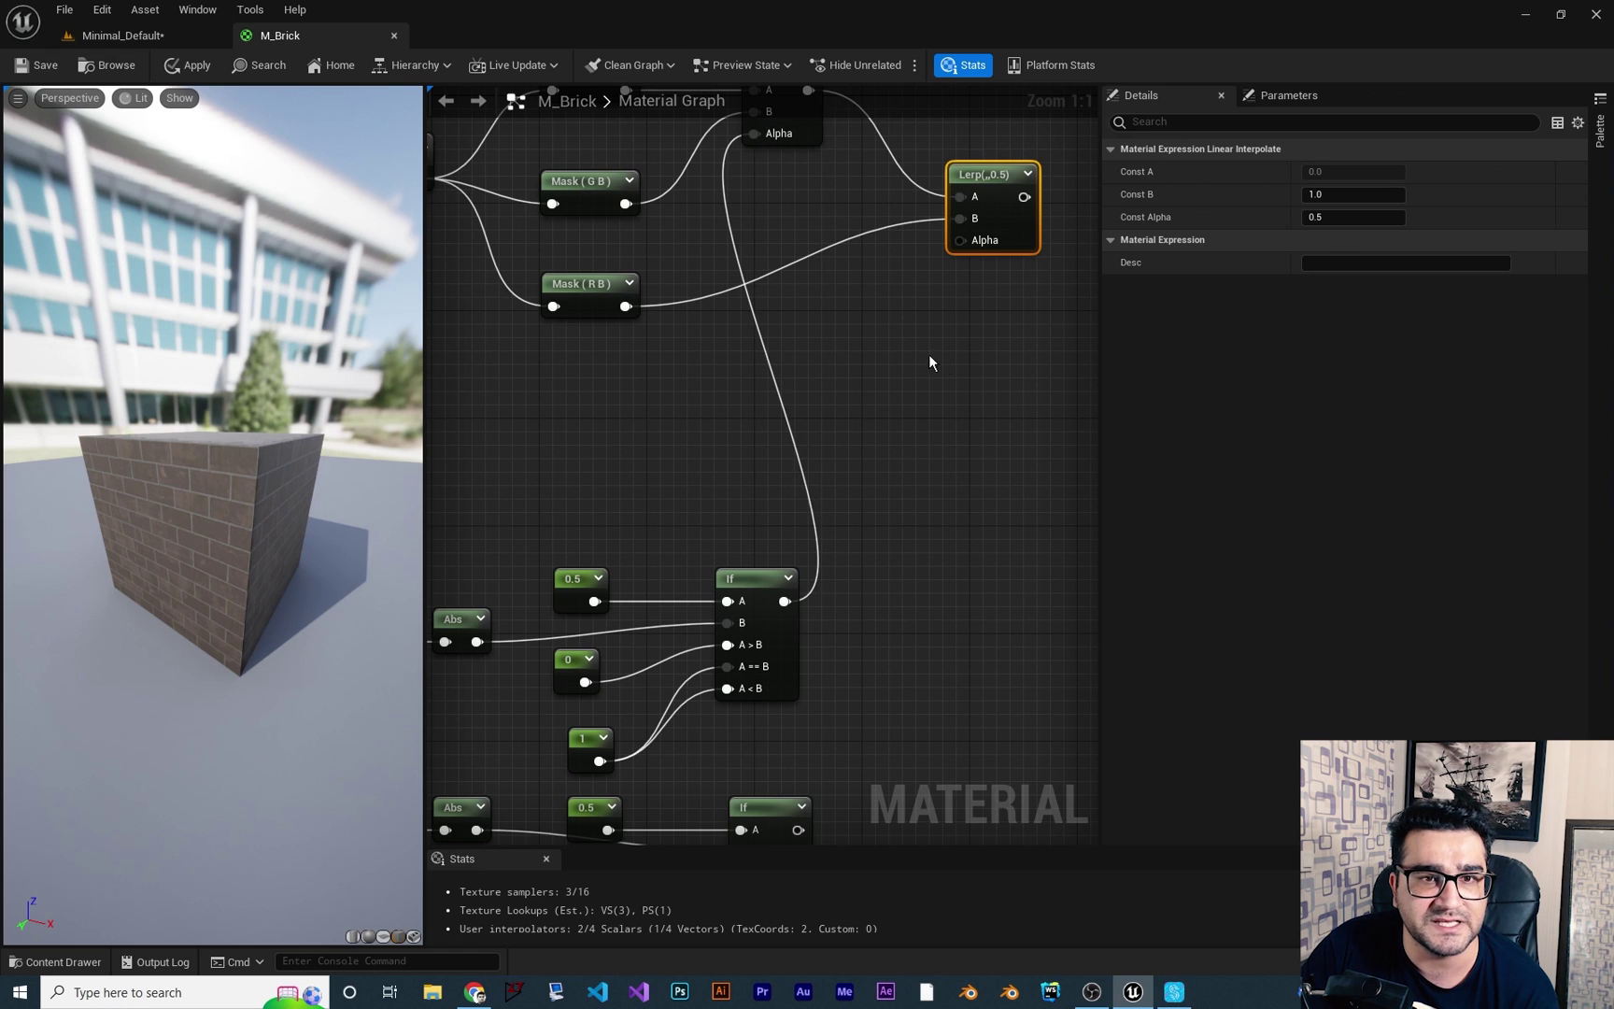
Connect the output of the G normal branch's If node to the second Lerp's Alpha input.
right_click_drag(972, 309, 937, 498)
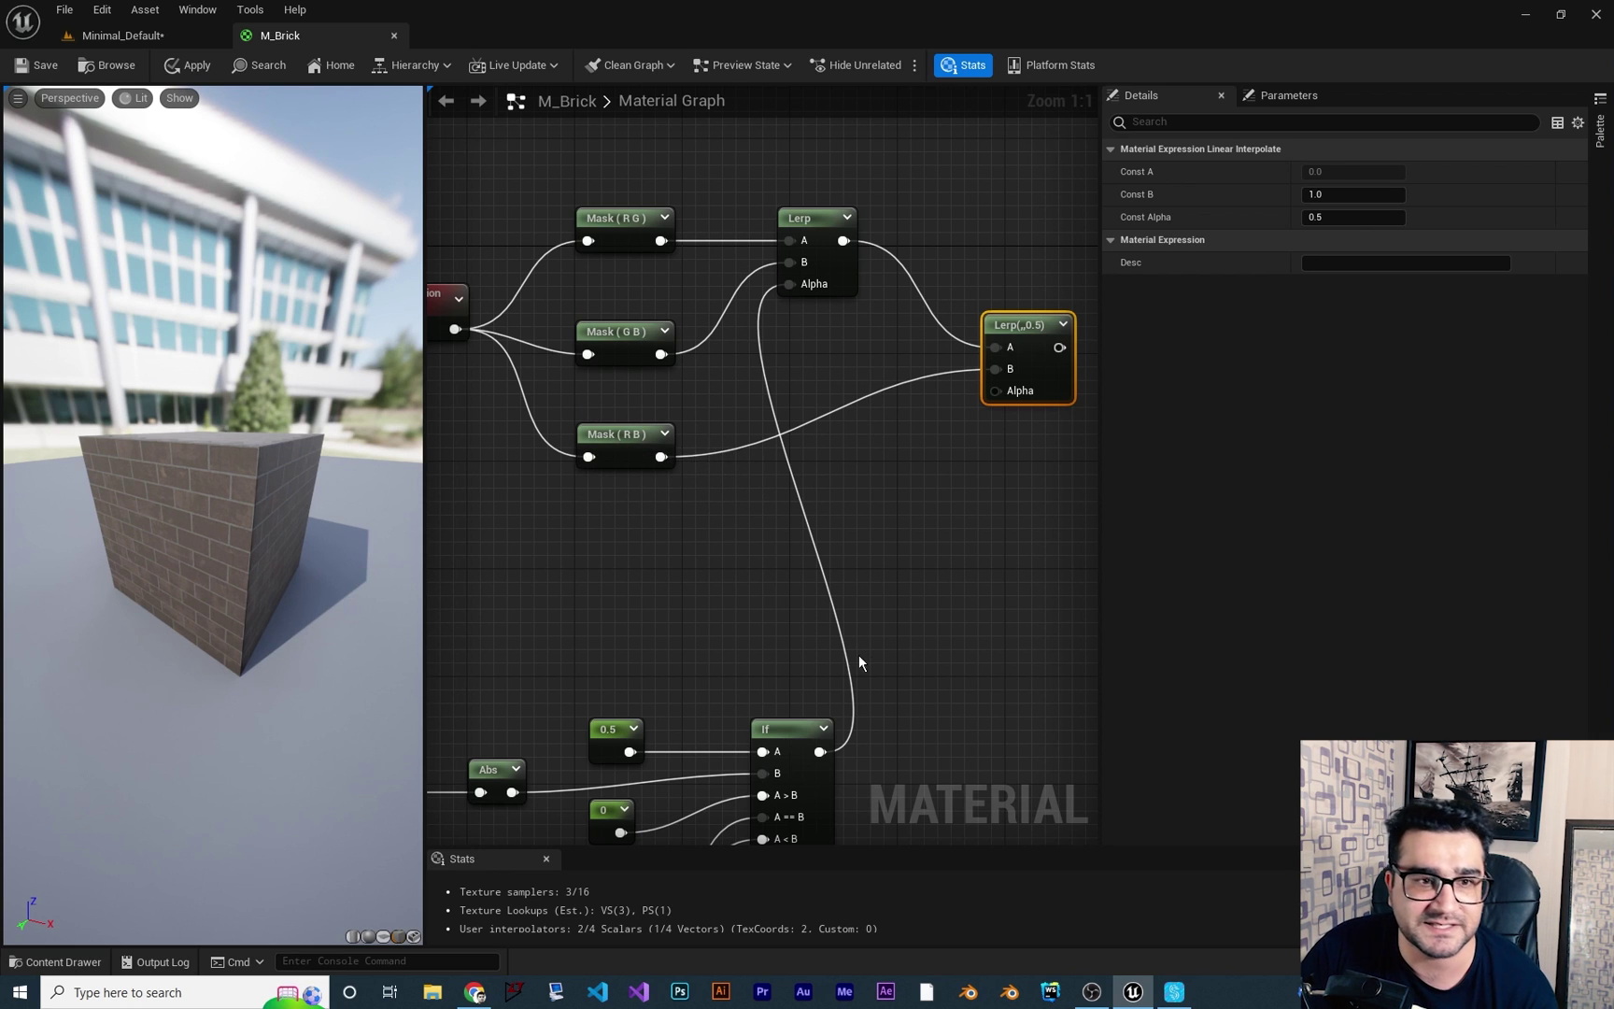
right_click_drag(859, 655, 800, 321)
left_click_drag(775, 651, 937, 201)
right_click_drag(1018, 297, 662, 605)
left_click(691, 514)
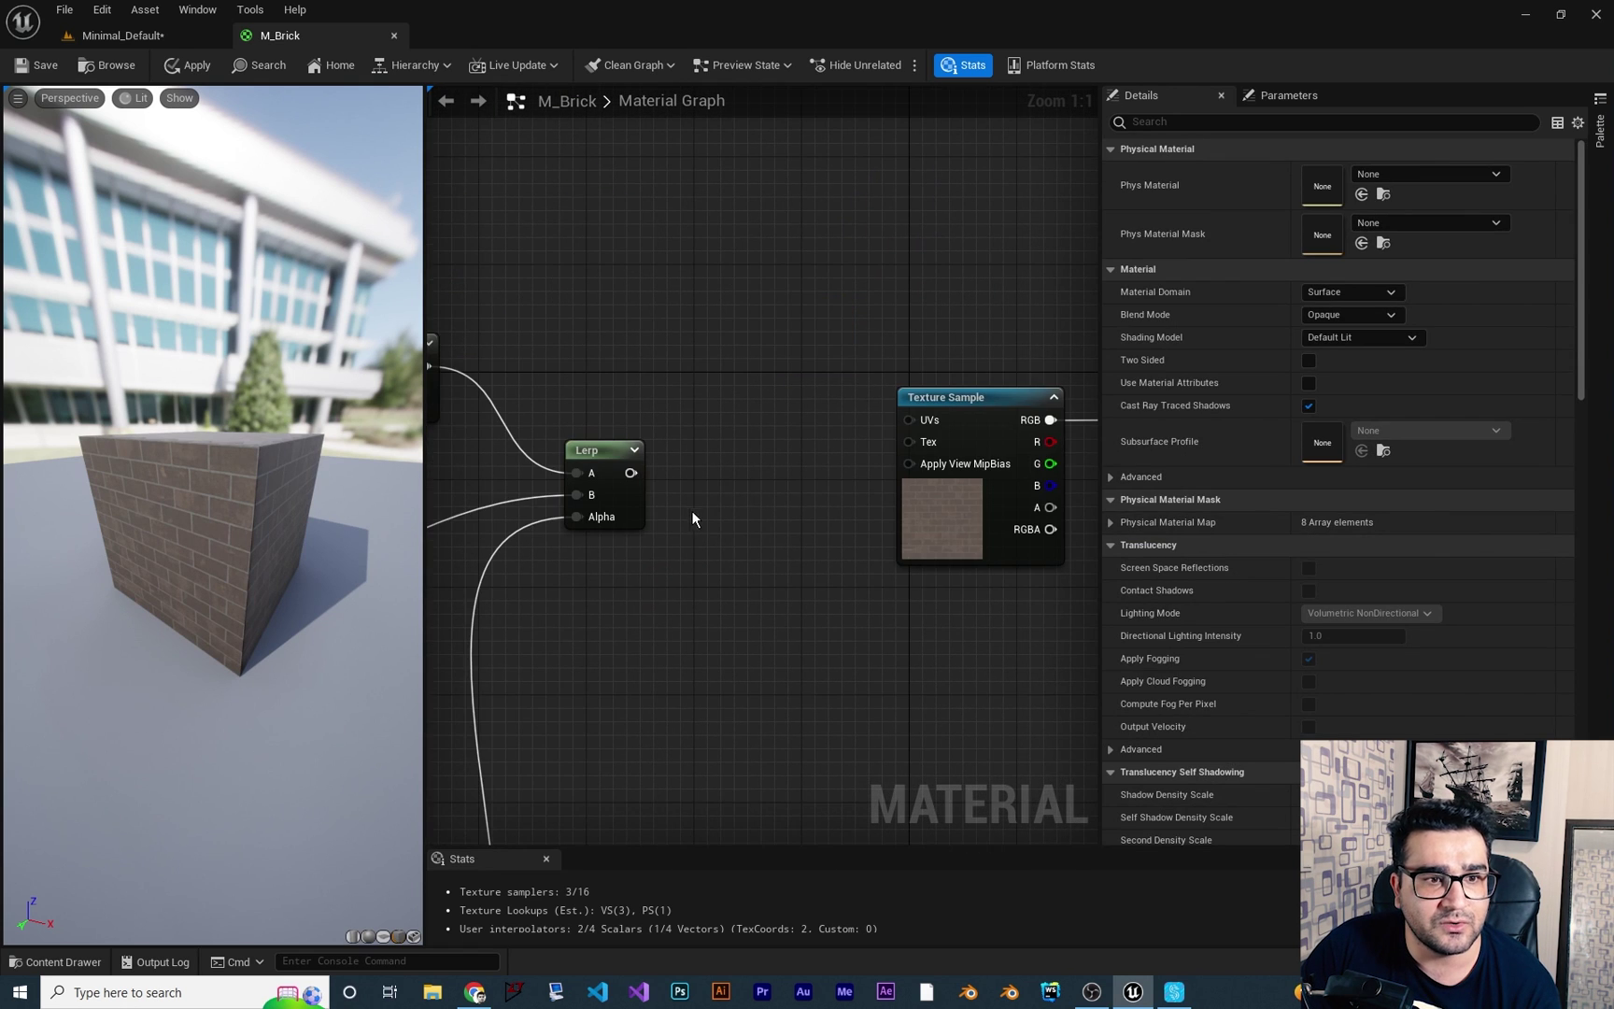
Add a Divide node fed through A by the second Lerp's output and align it beside that Lerp.
right_click_drag(693, 518, 641, 526)
left_click_drag(580, 494, 683, 490)
type("divide")
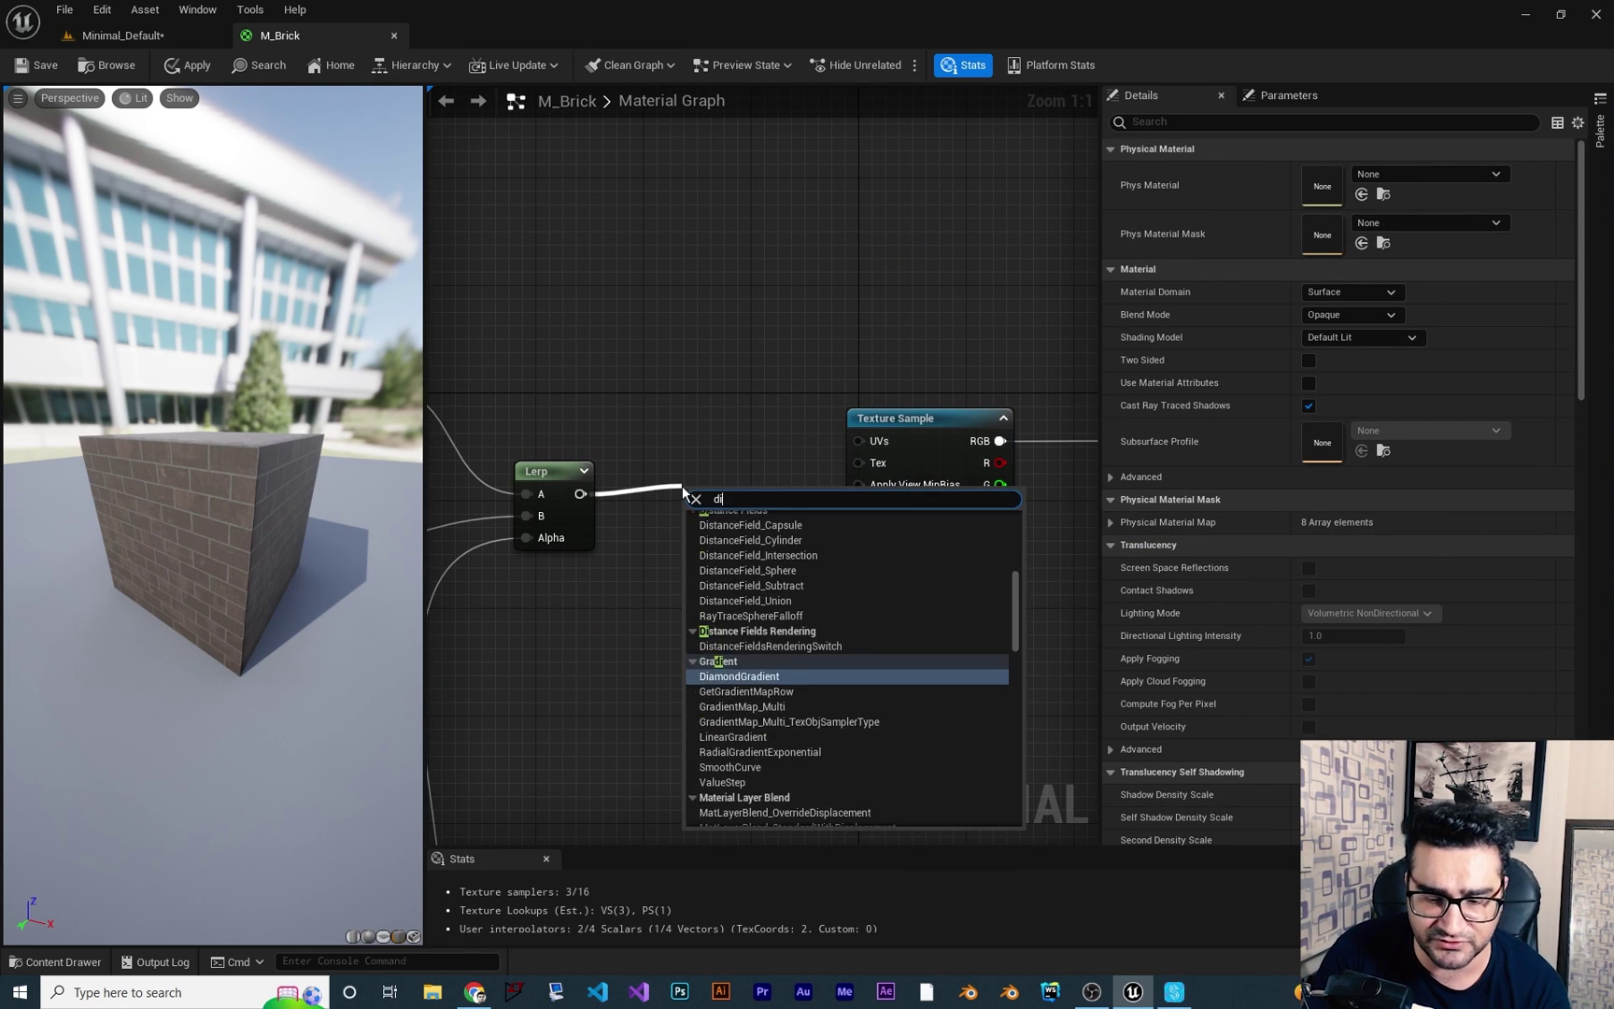
key("Return")
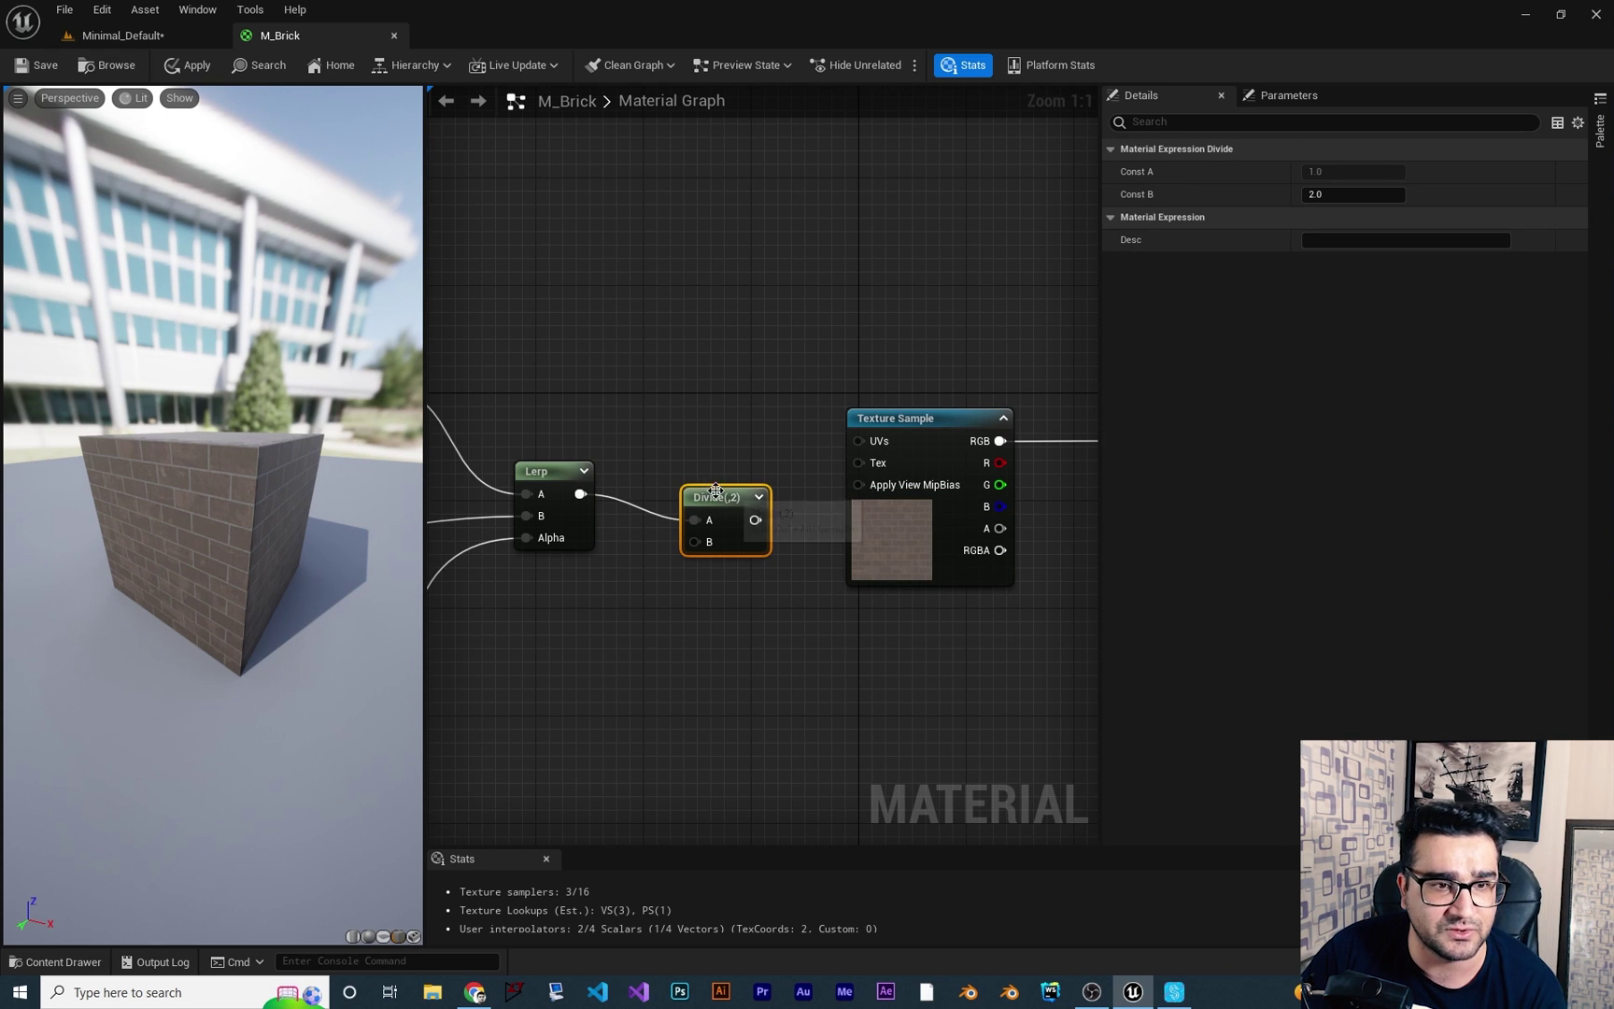
left_click_drag(703, 493, 678, 468)
Add a scalar parameter named UV, wired to the Divide node's B input, with Divide feeding the Texture Sample's UVs.
left_click(613, 624)
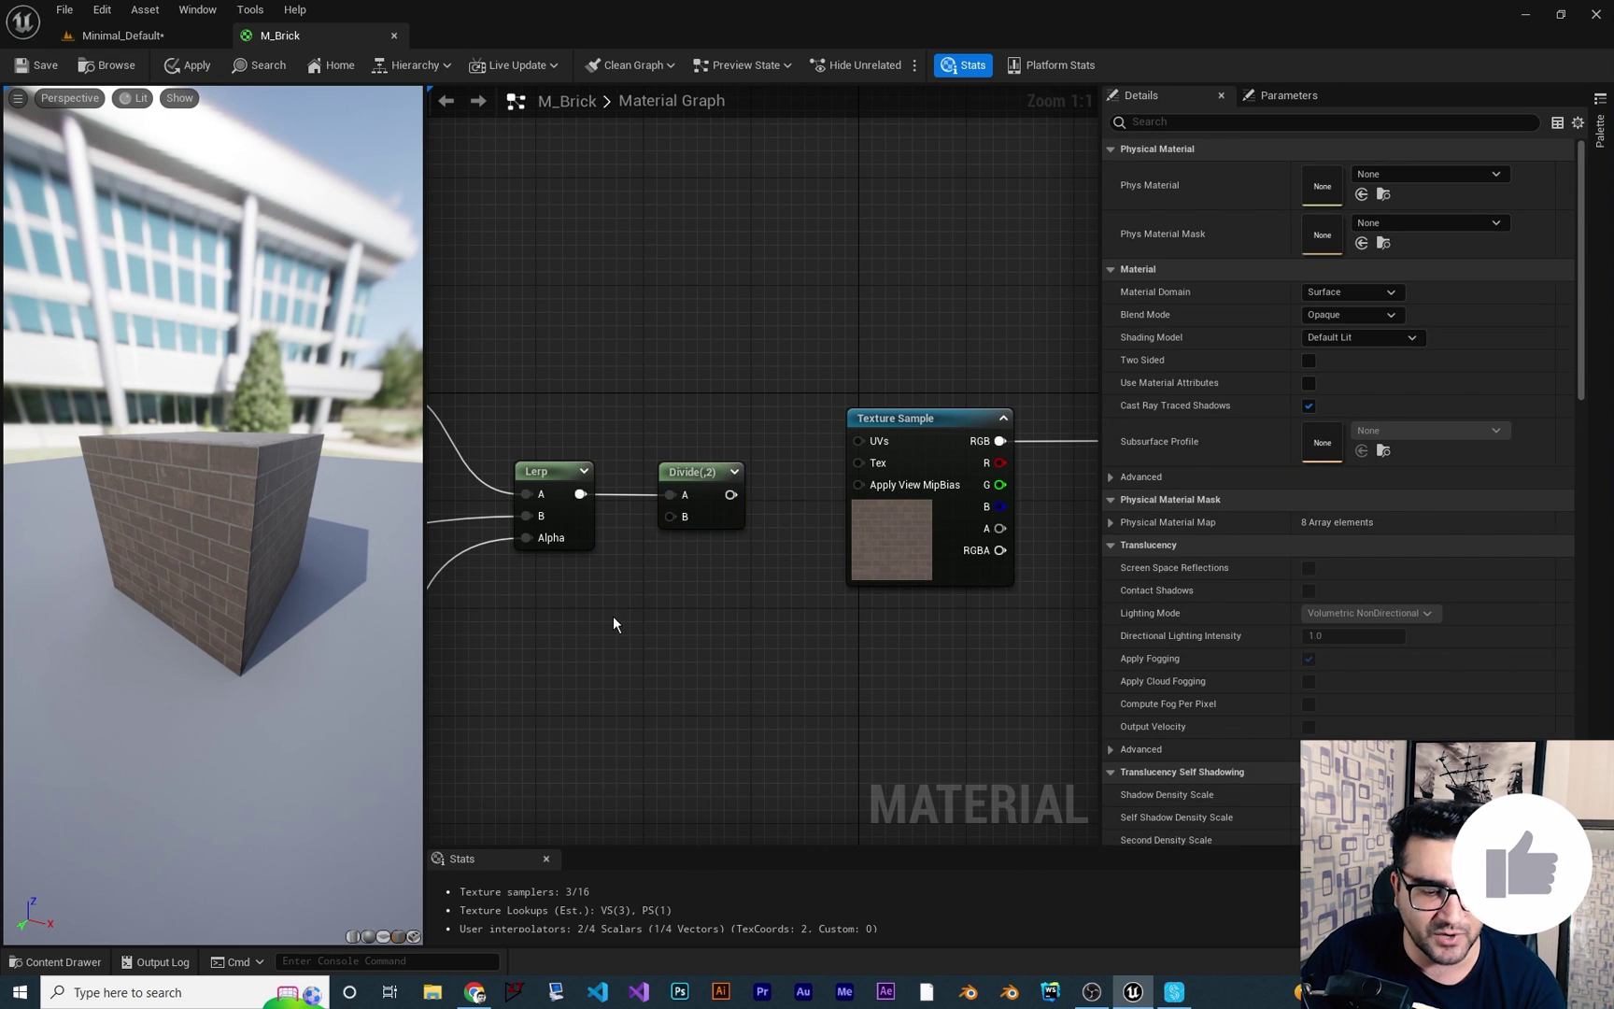
left_click(585, 612)
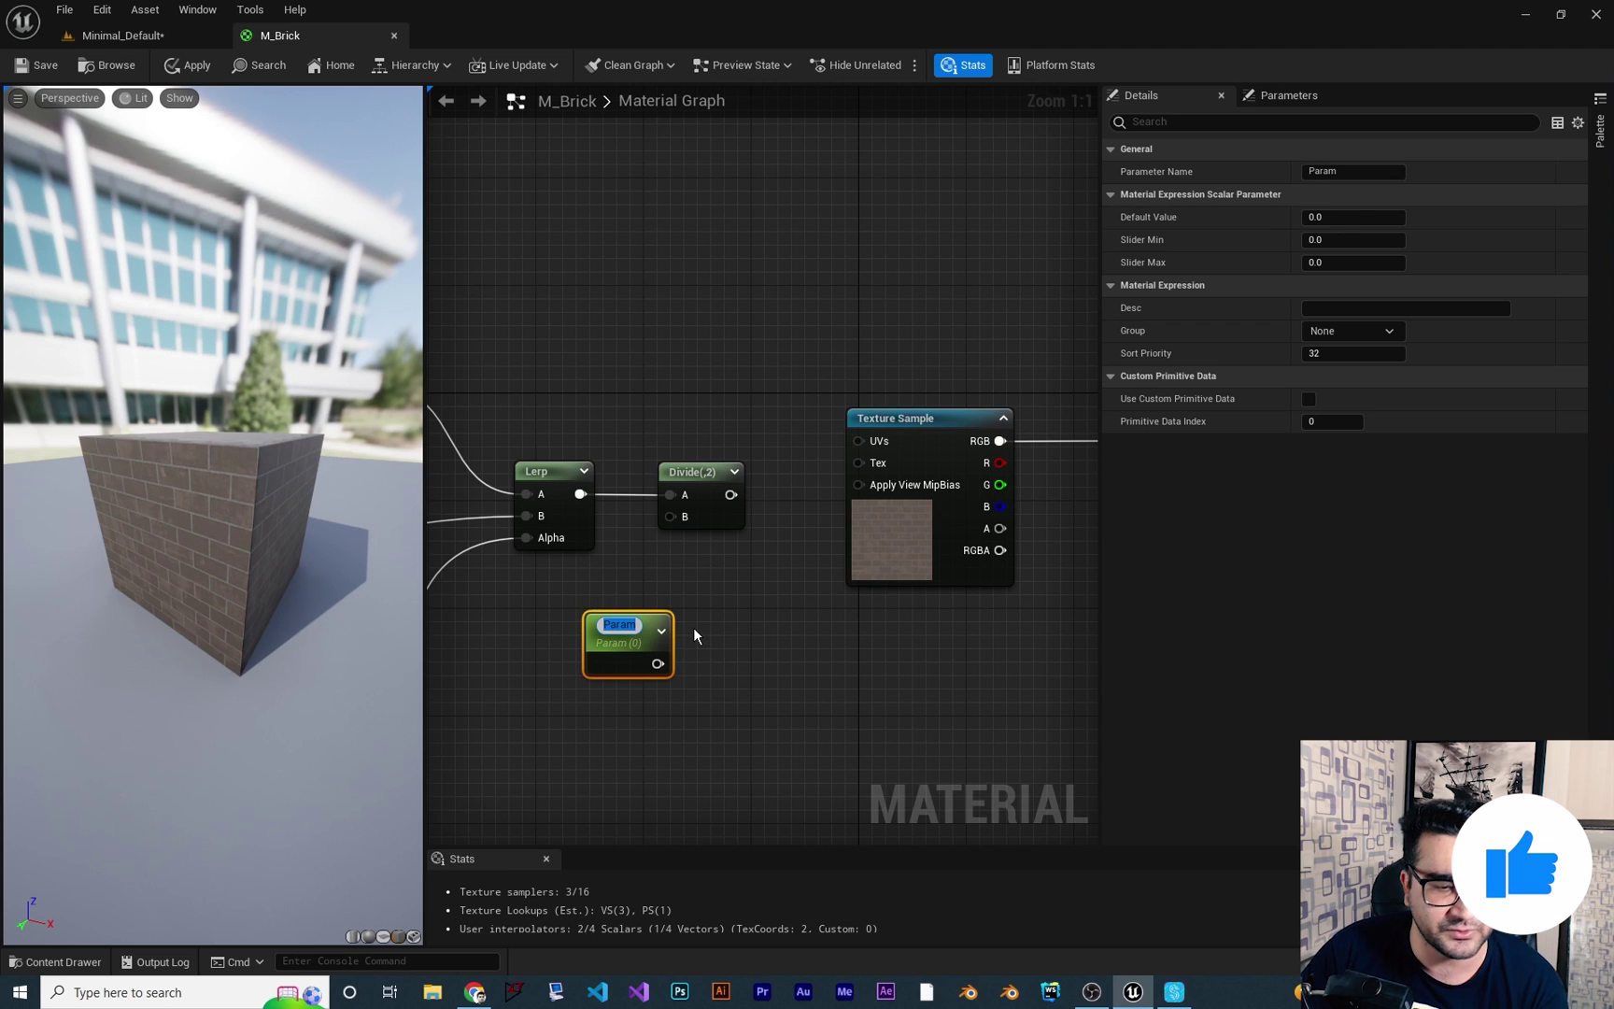
type("U")
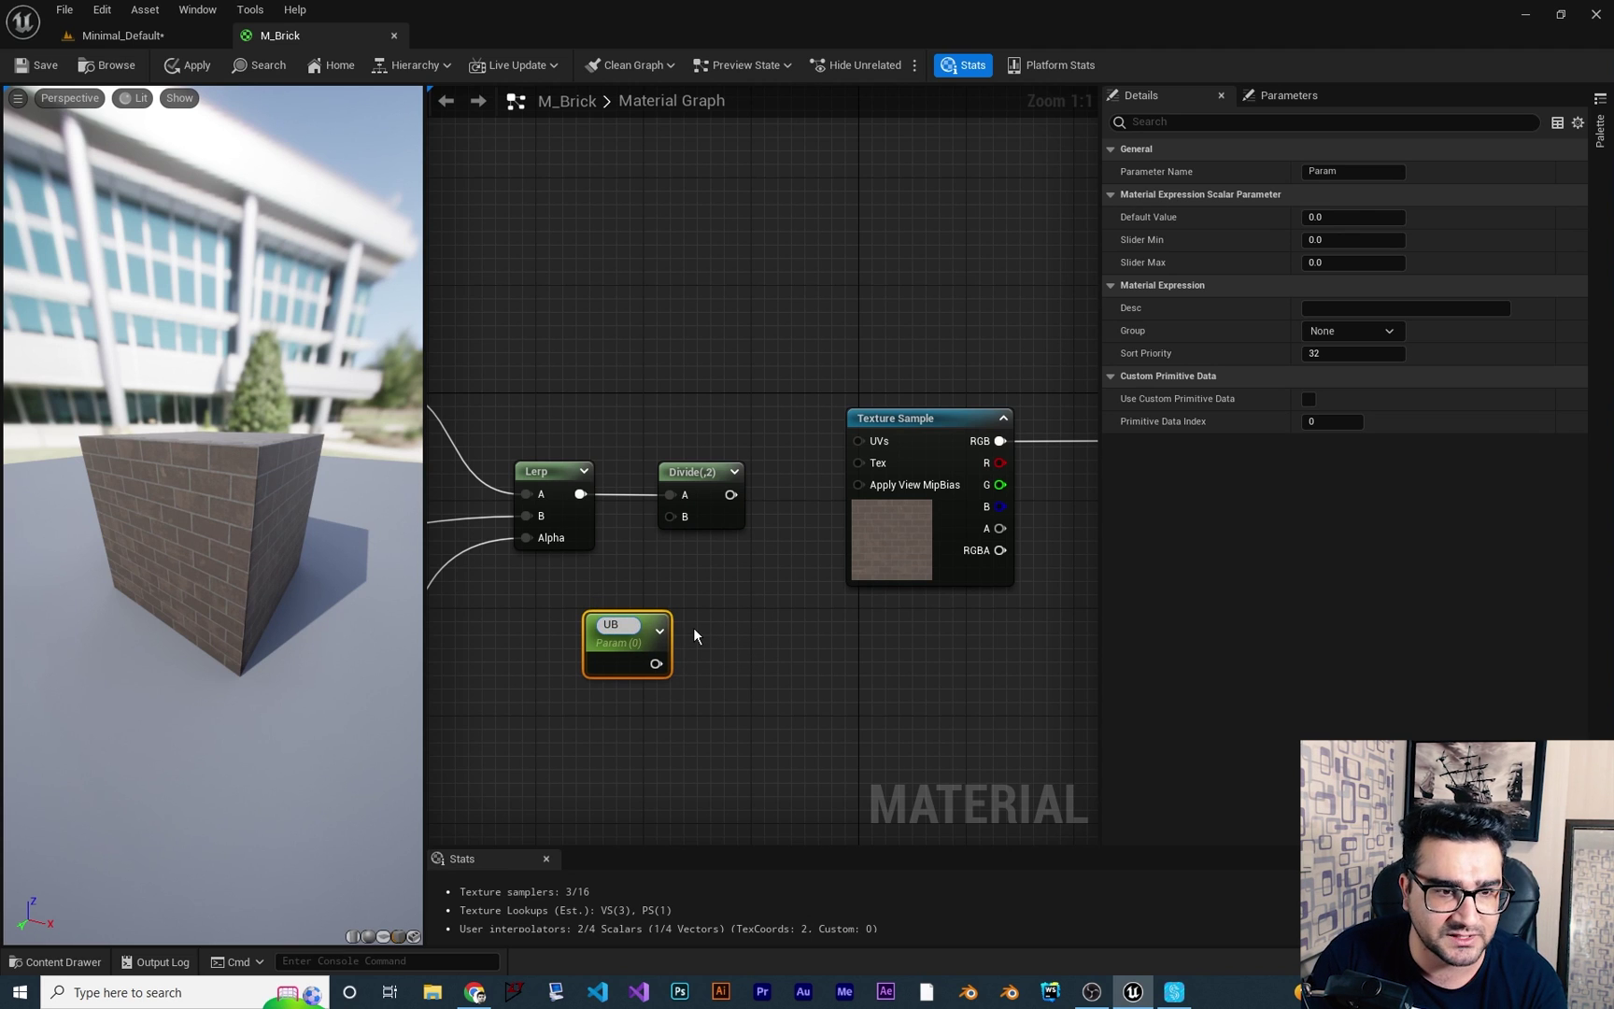
type("V")
left_click(699, 626)
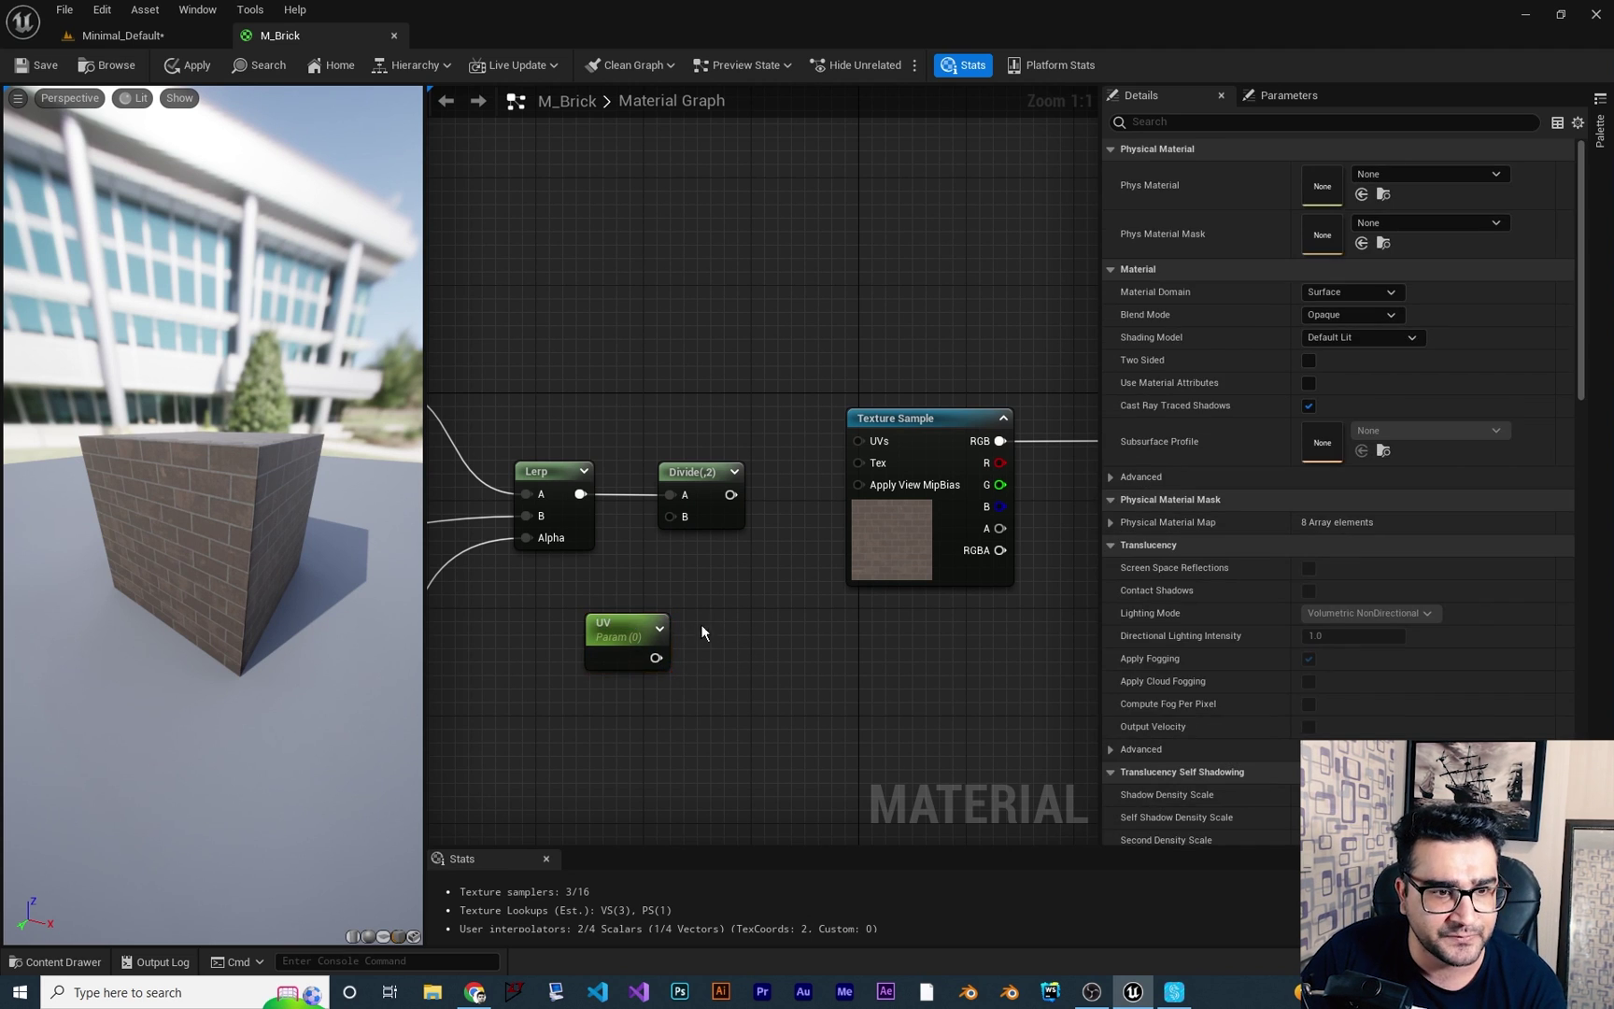
left_click_drag(665, 654, 859, 441)
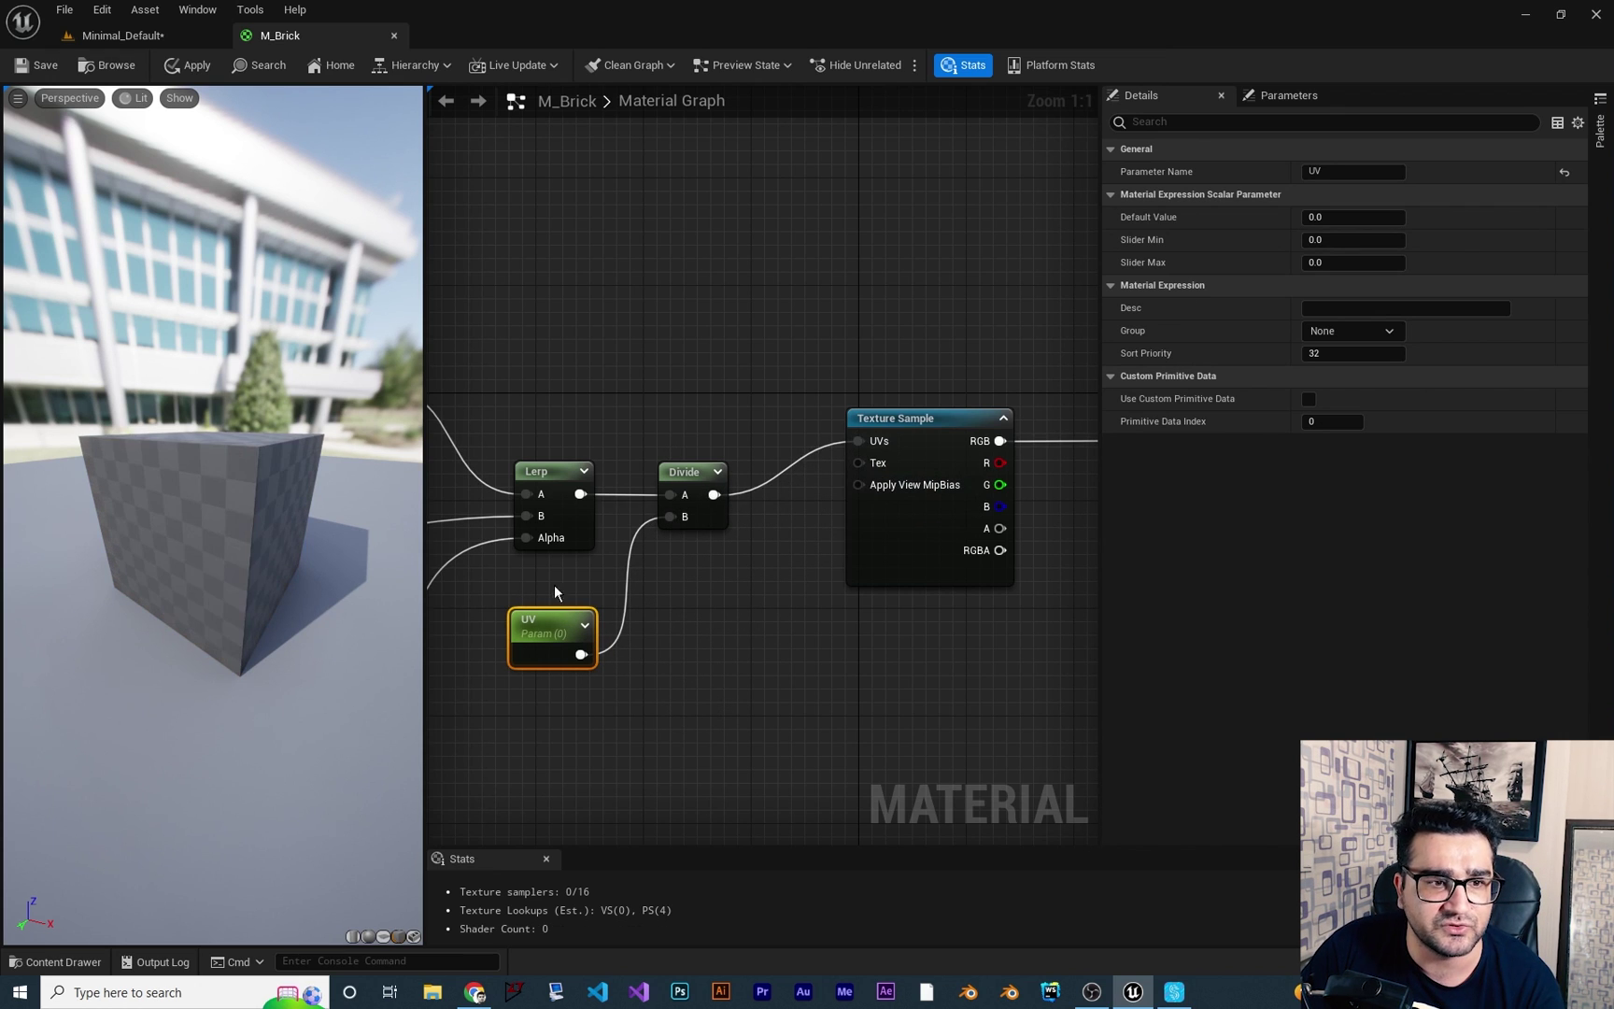
Set the UV parameter's default value to 100 and save the material.
left_click(1324, 216)
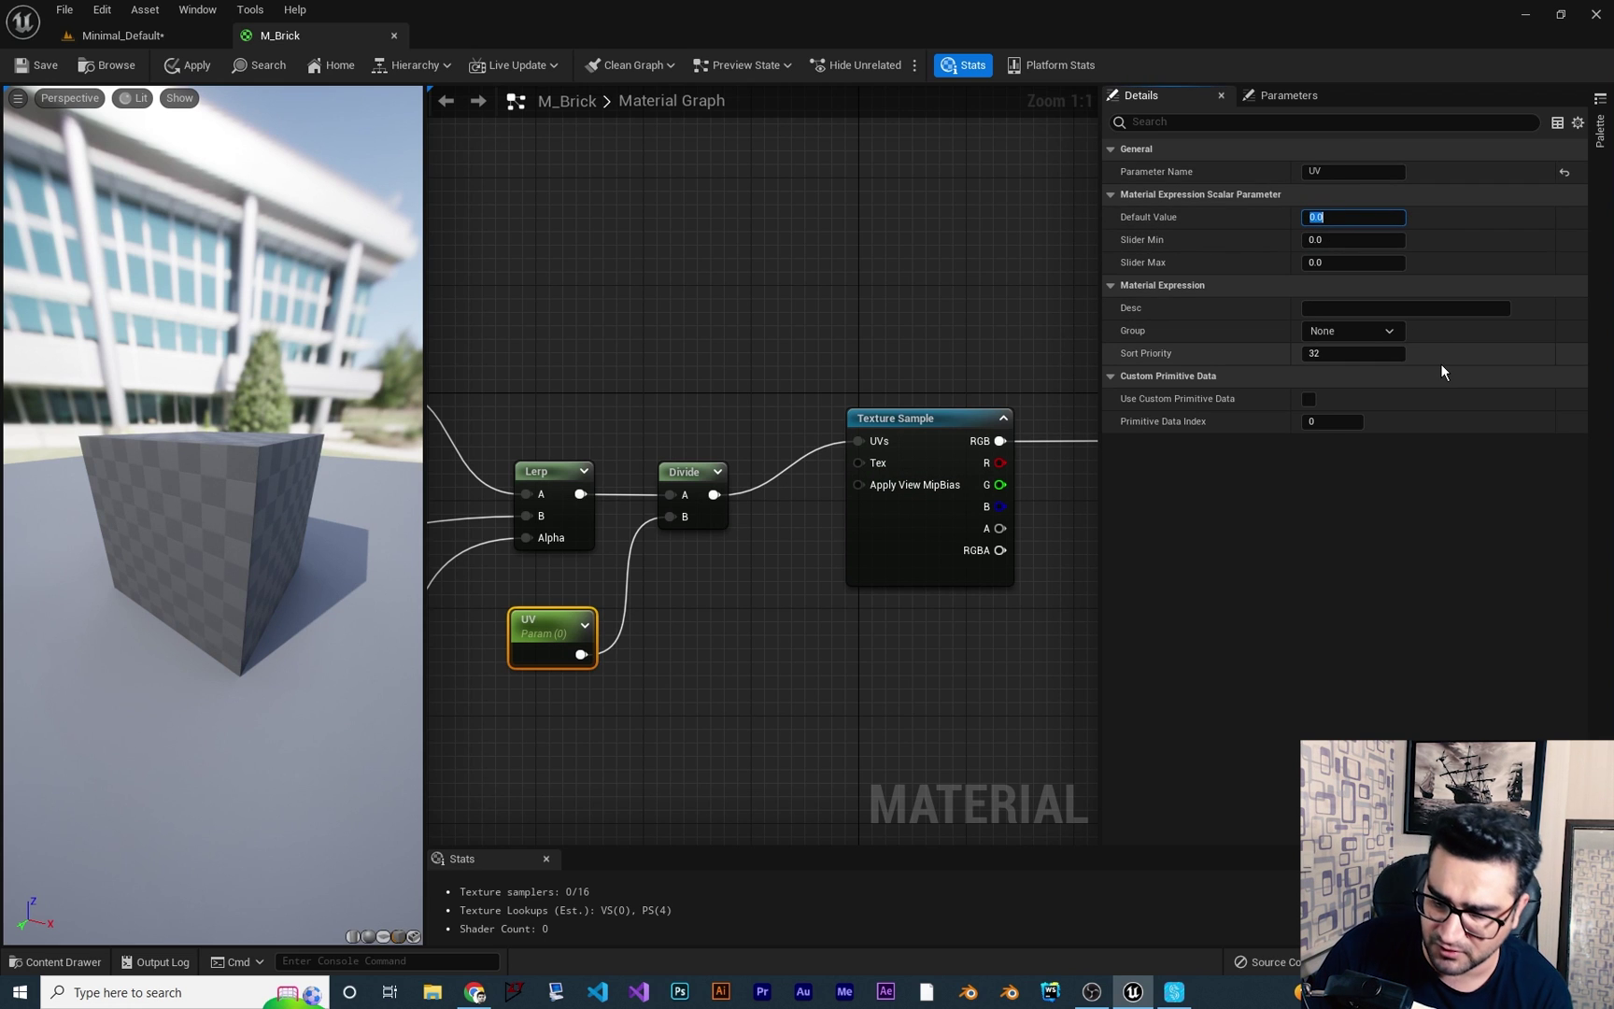
type("100")
key("Return")
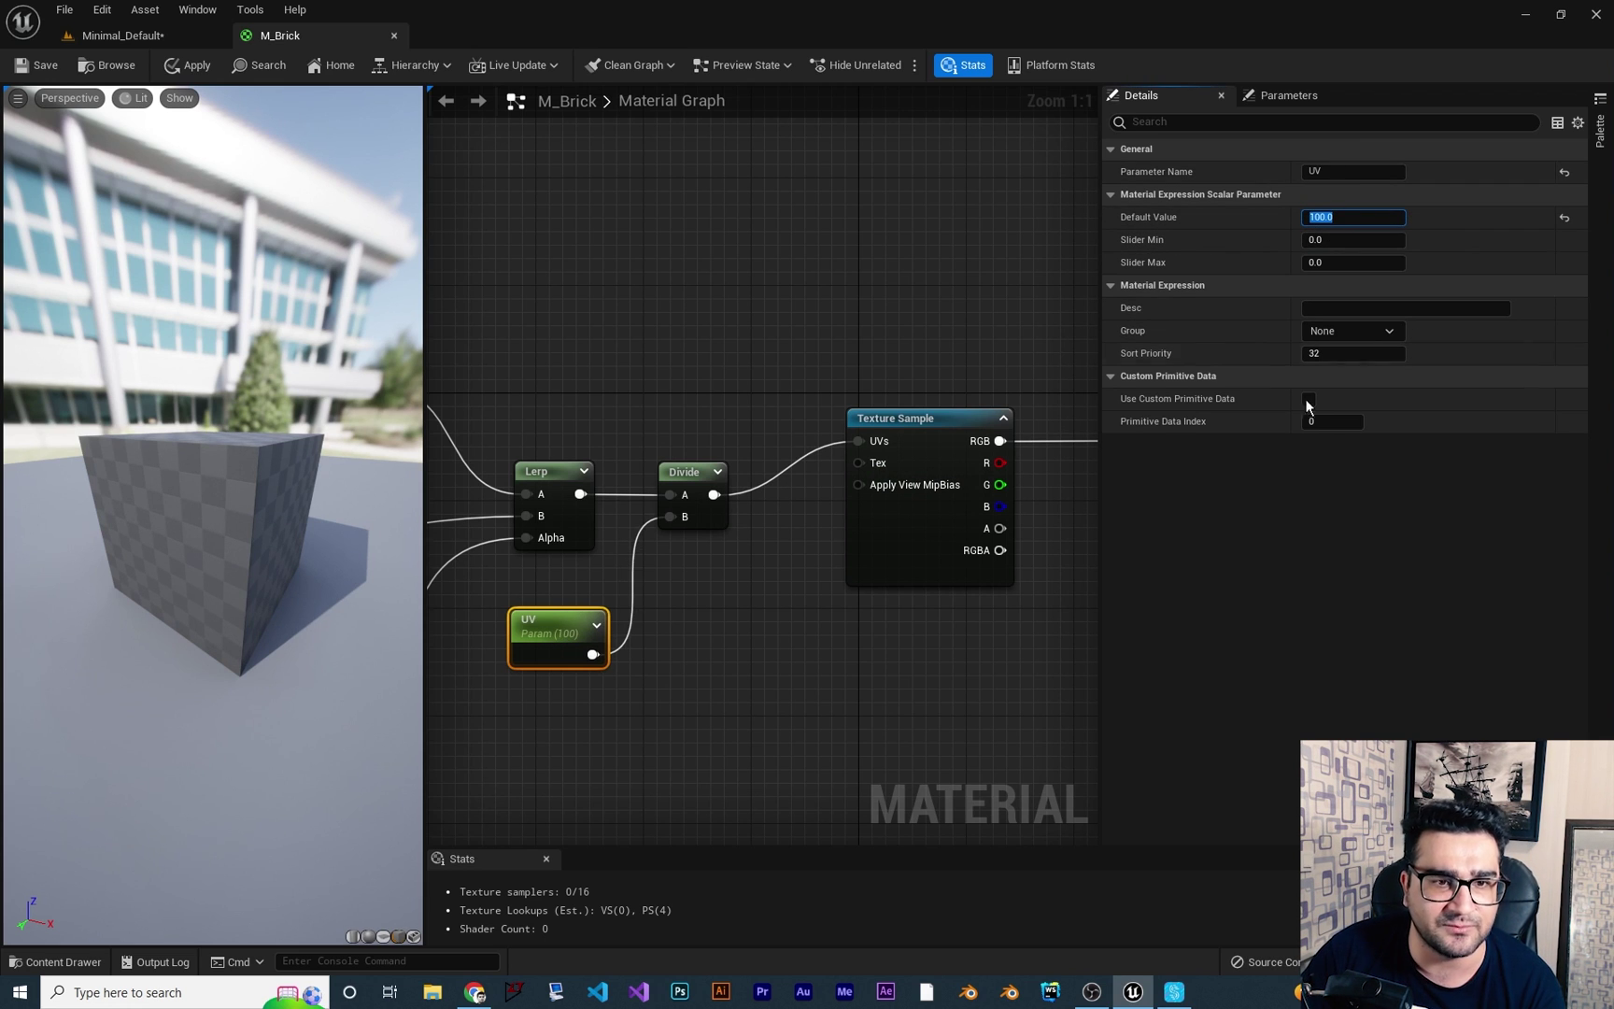
right_click_drag(1009, 659, 969, 613)
scroll(801, 630, "down", 2)
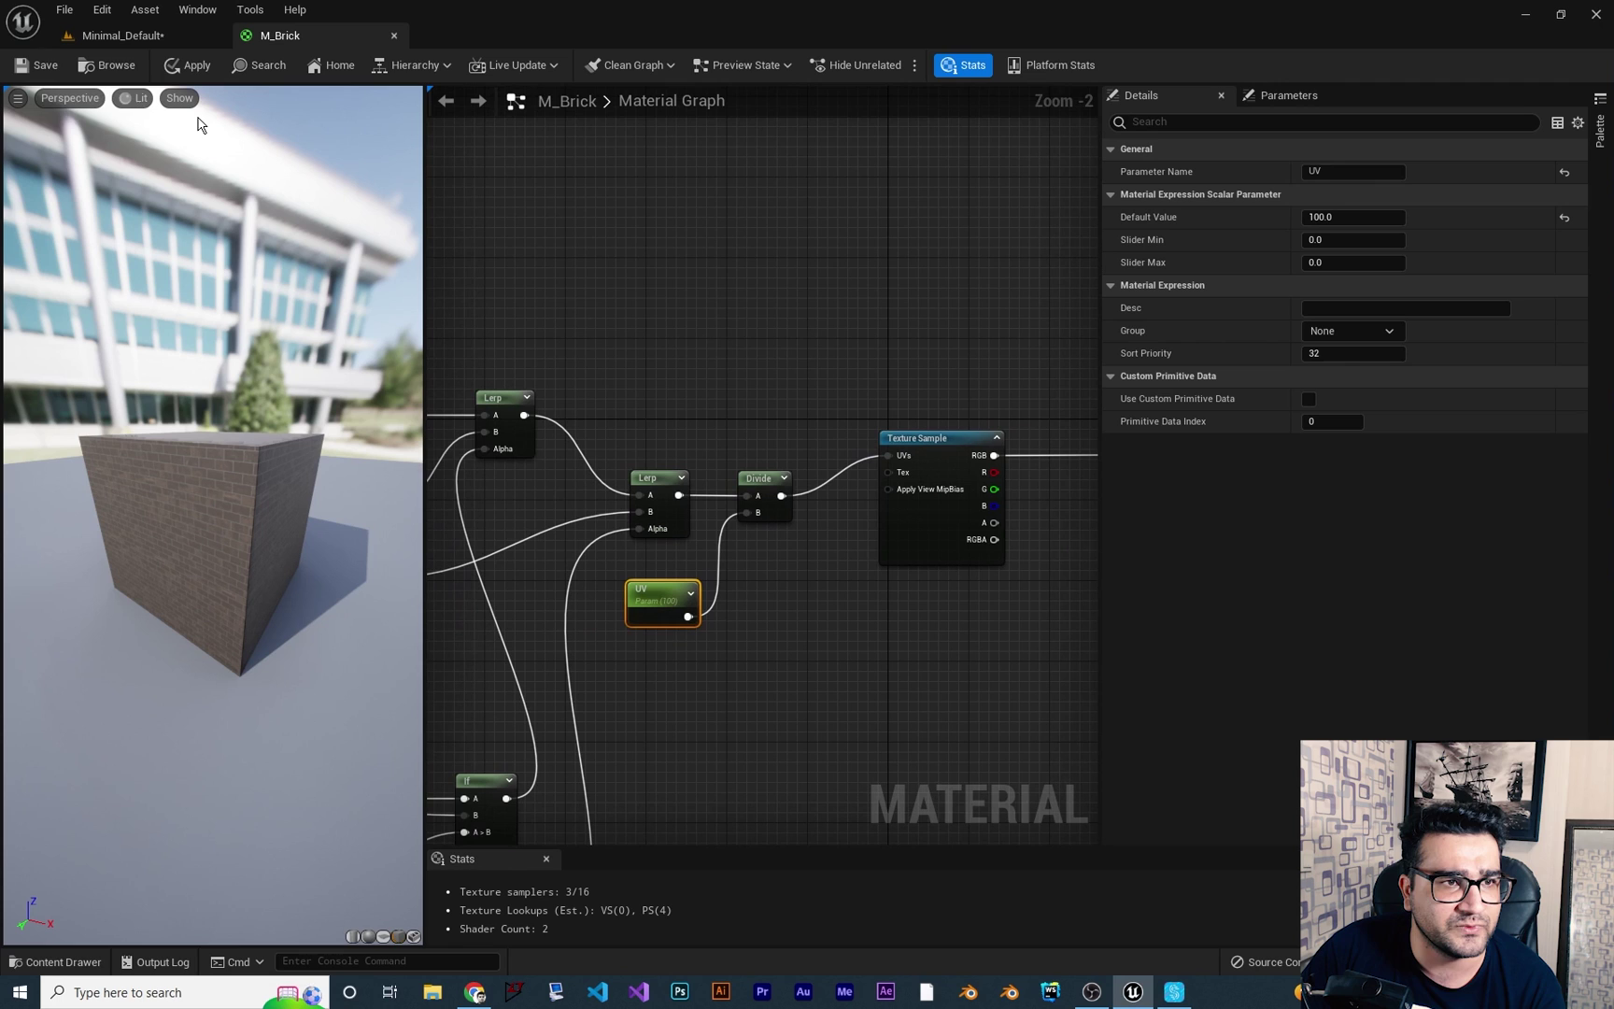
left_click(19, 68)
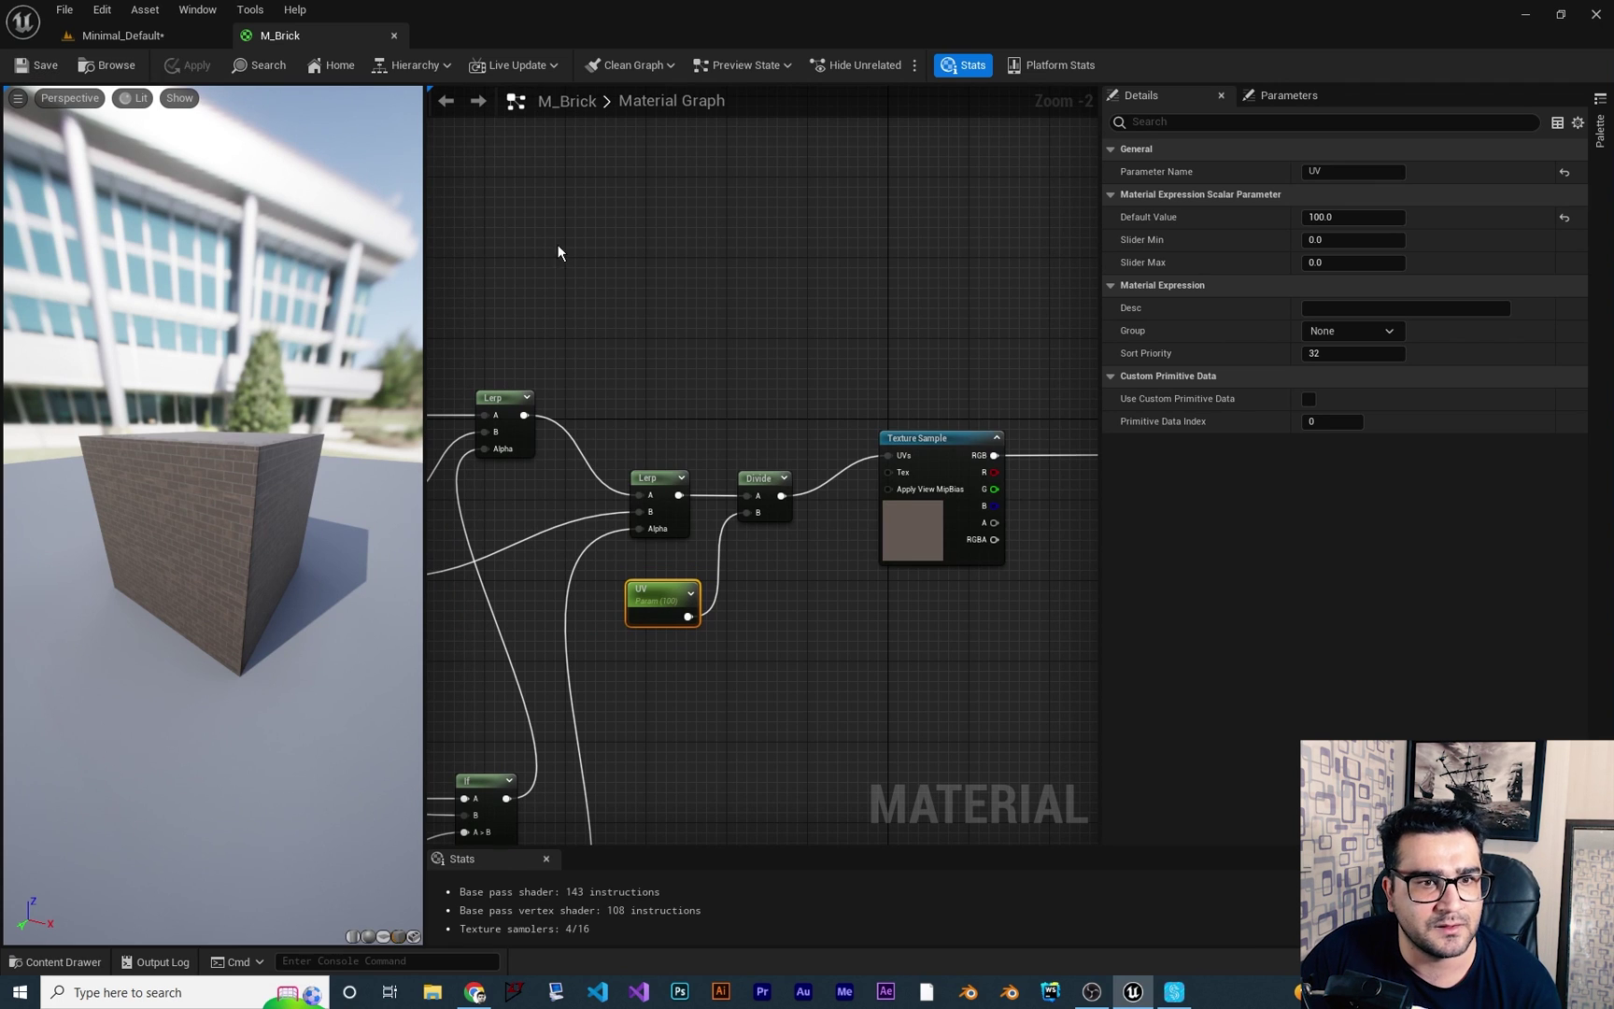
Create a material instance of M_Brick in the Material folder, keeping the name M_Brick_Inst.
key("ctrl+space")
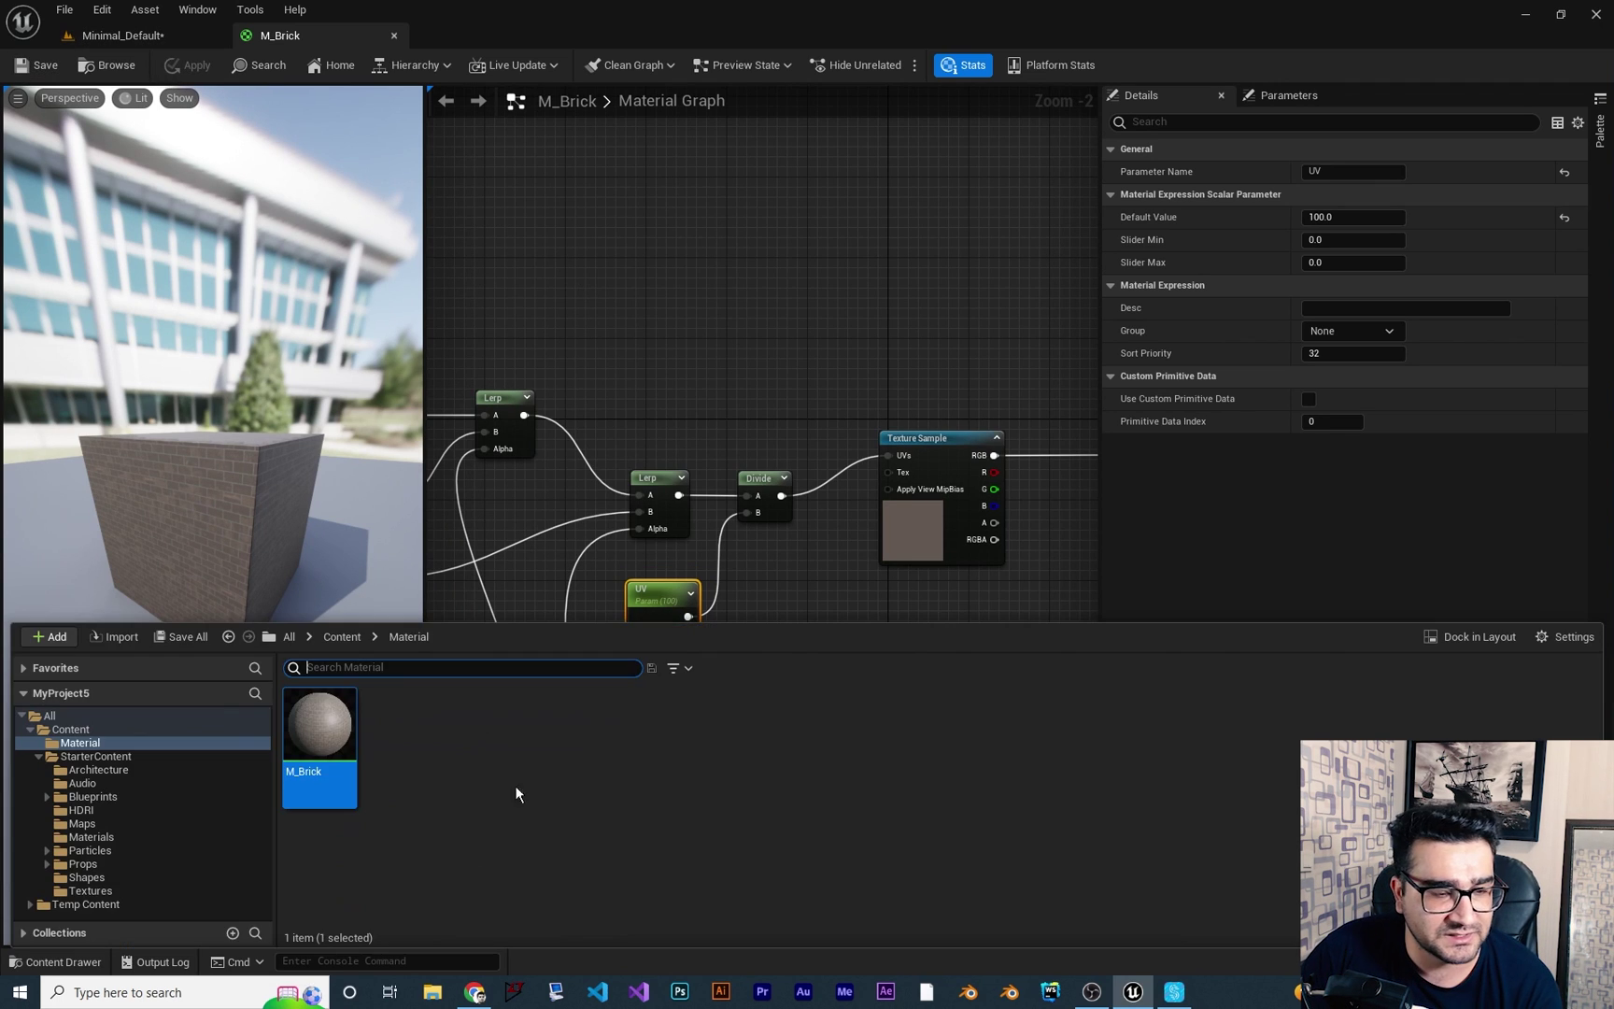
right_click(324, 730)
left_click(422, 335)
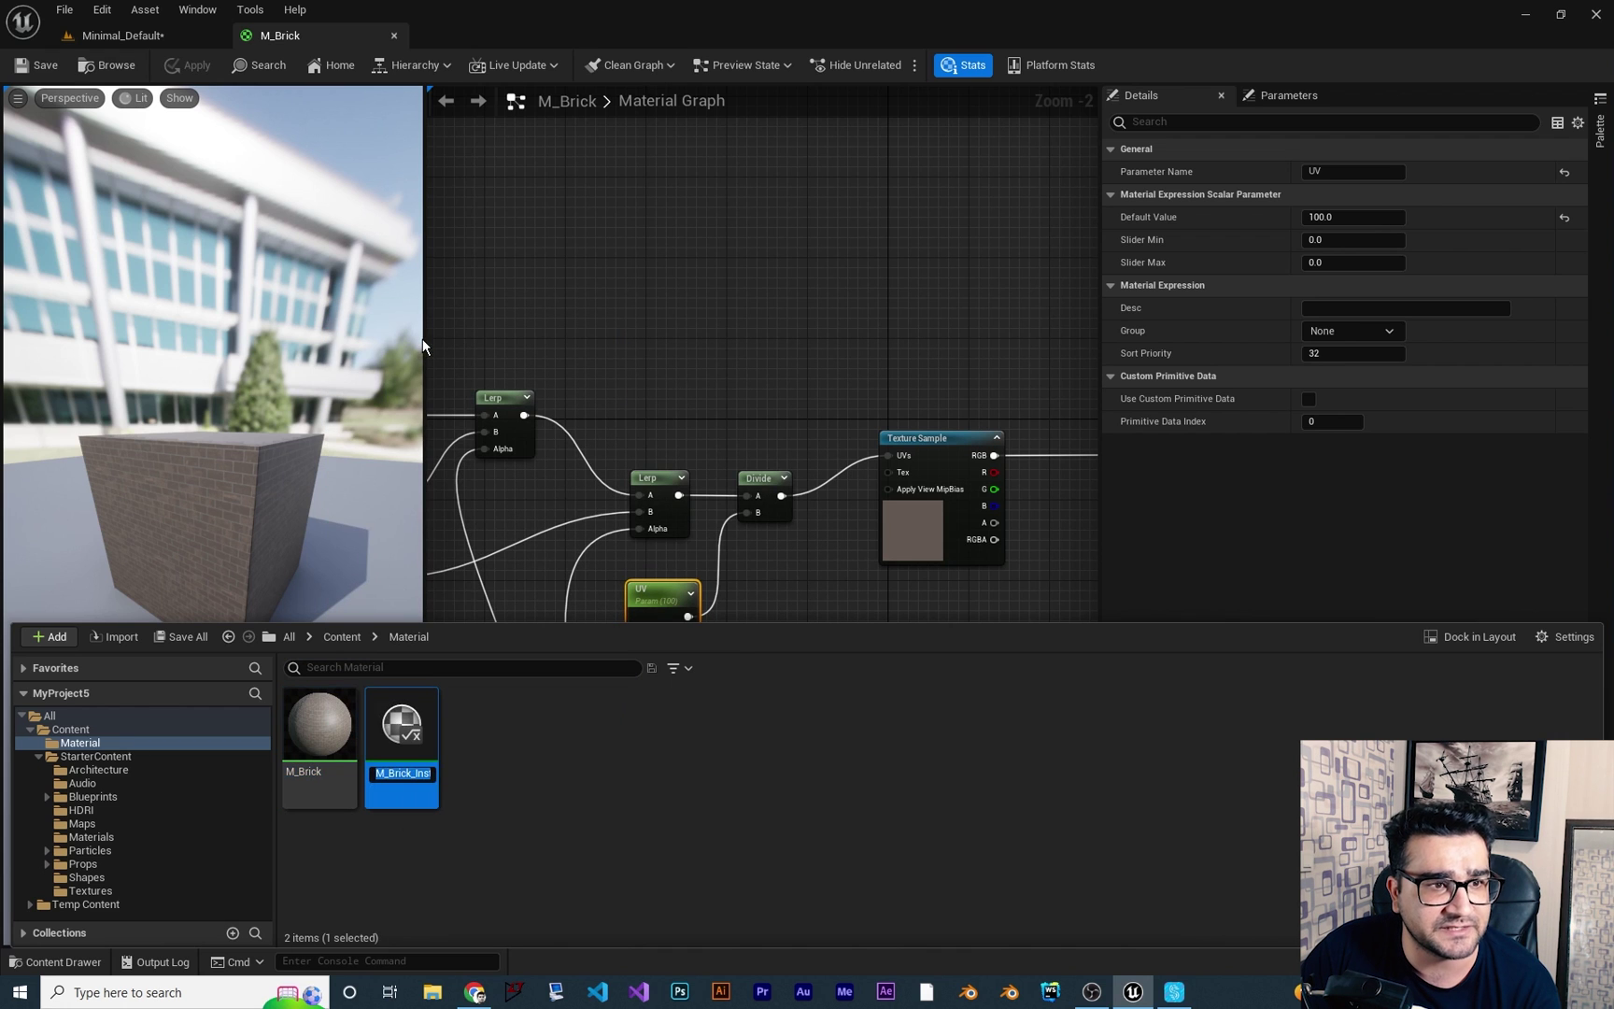
key("Return")
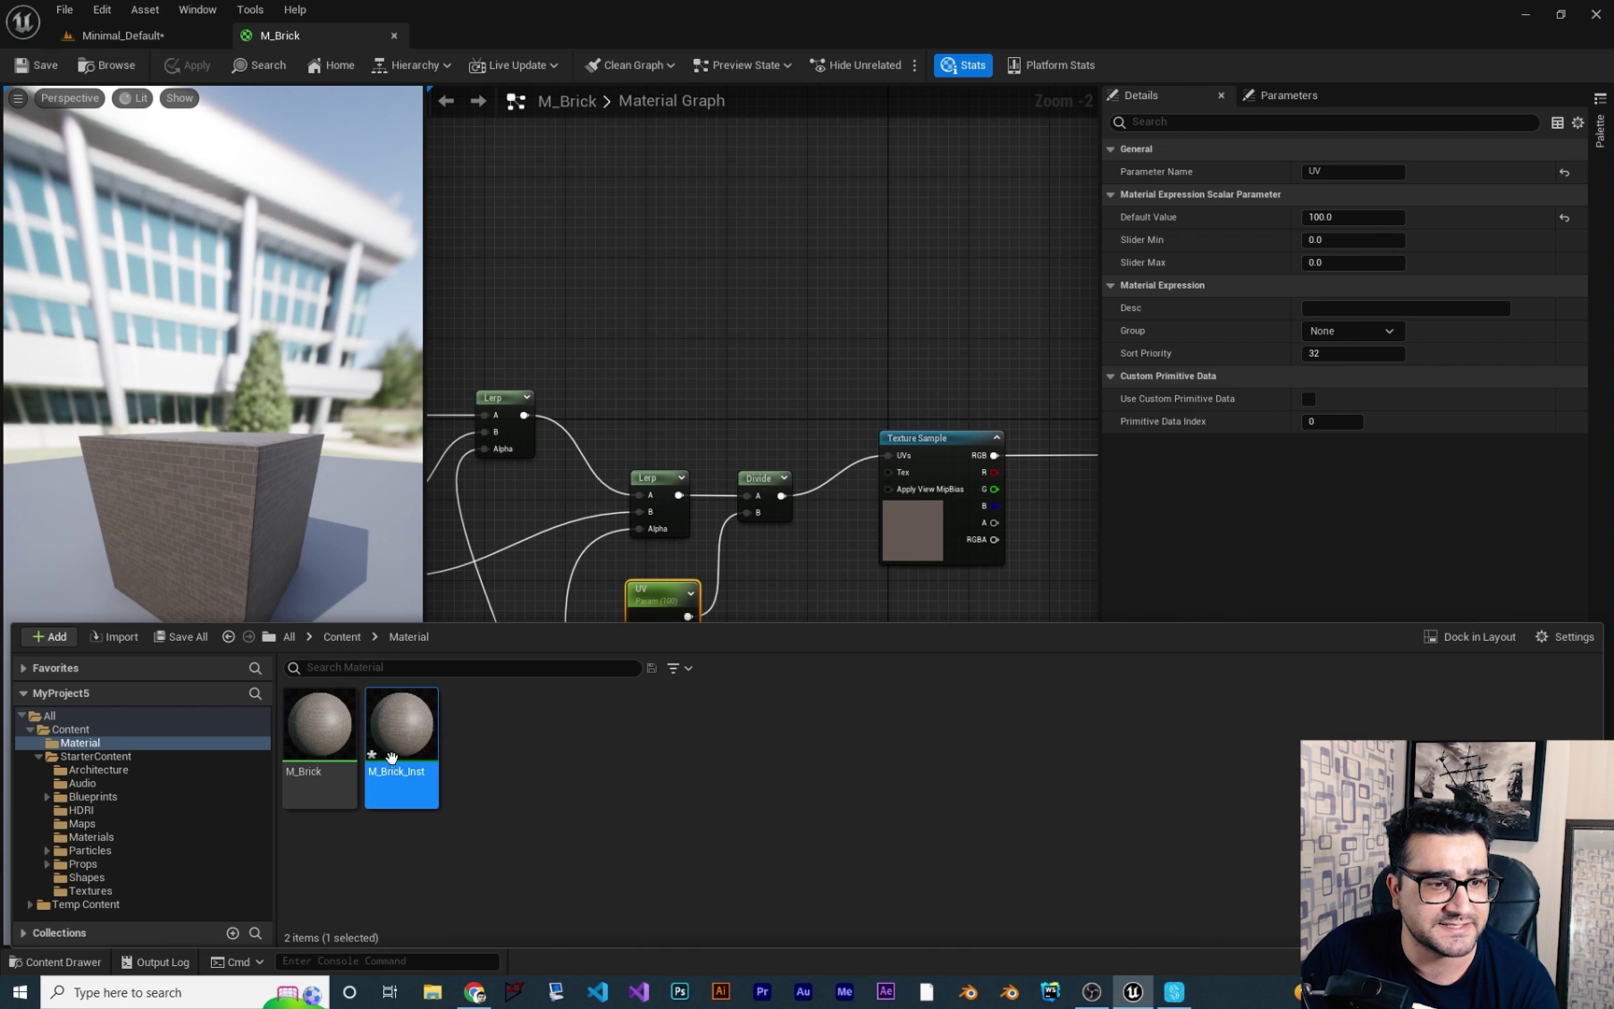
In the Minimal_Default level, select both Floor3 and Floor4 and assign M_Brick_Inst as their Element 0 material.
left_click(150, 36)
scroll(361, 488, "down", 10)
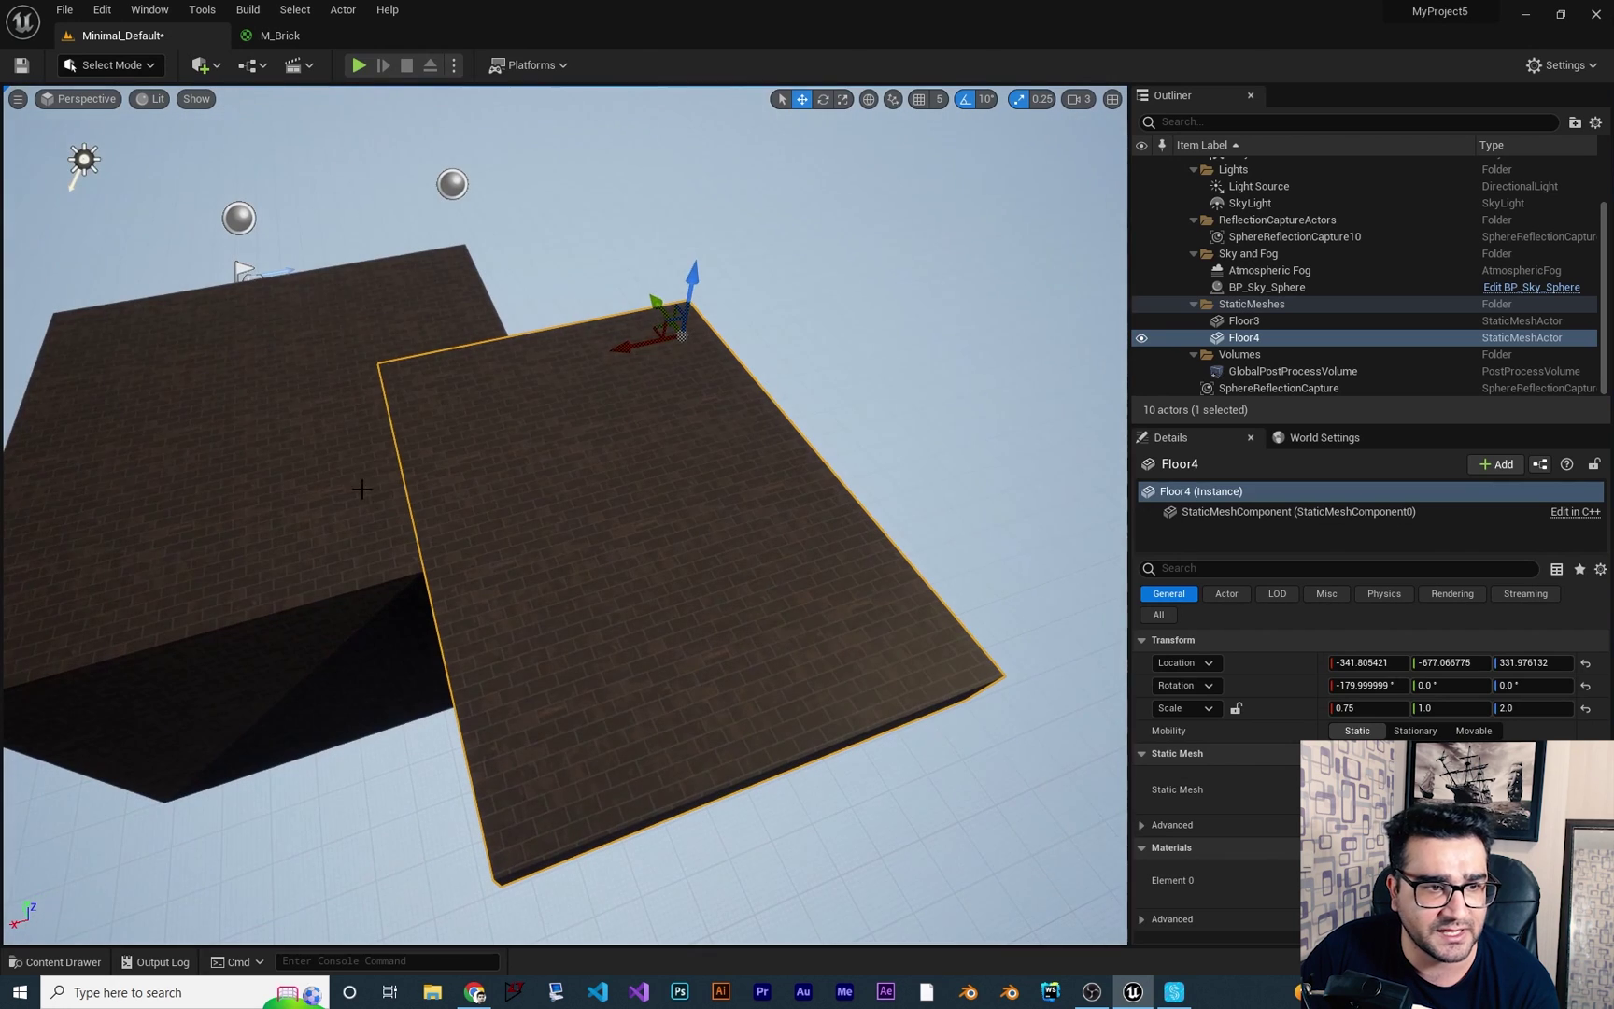
left_click(338, 482, "ctrl")
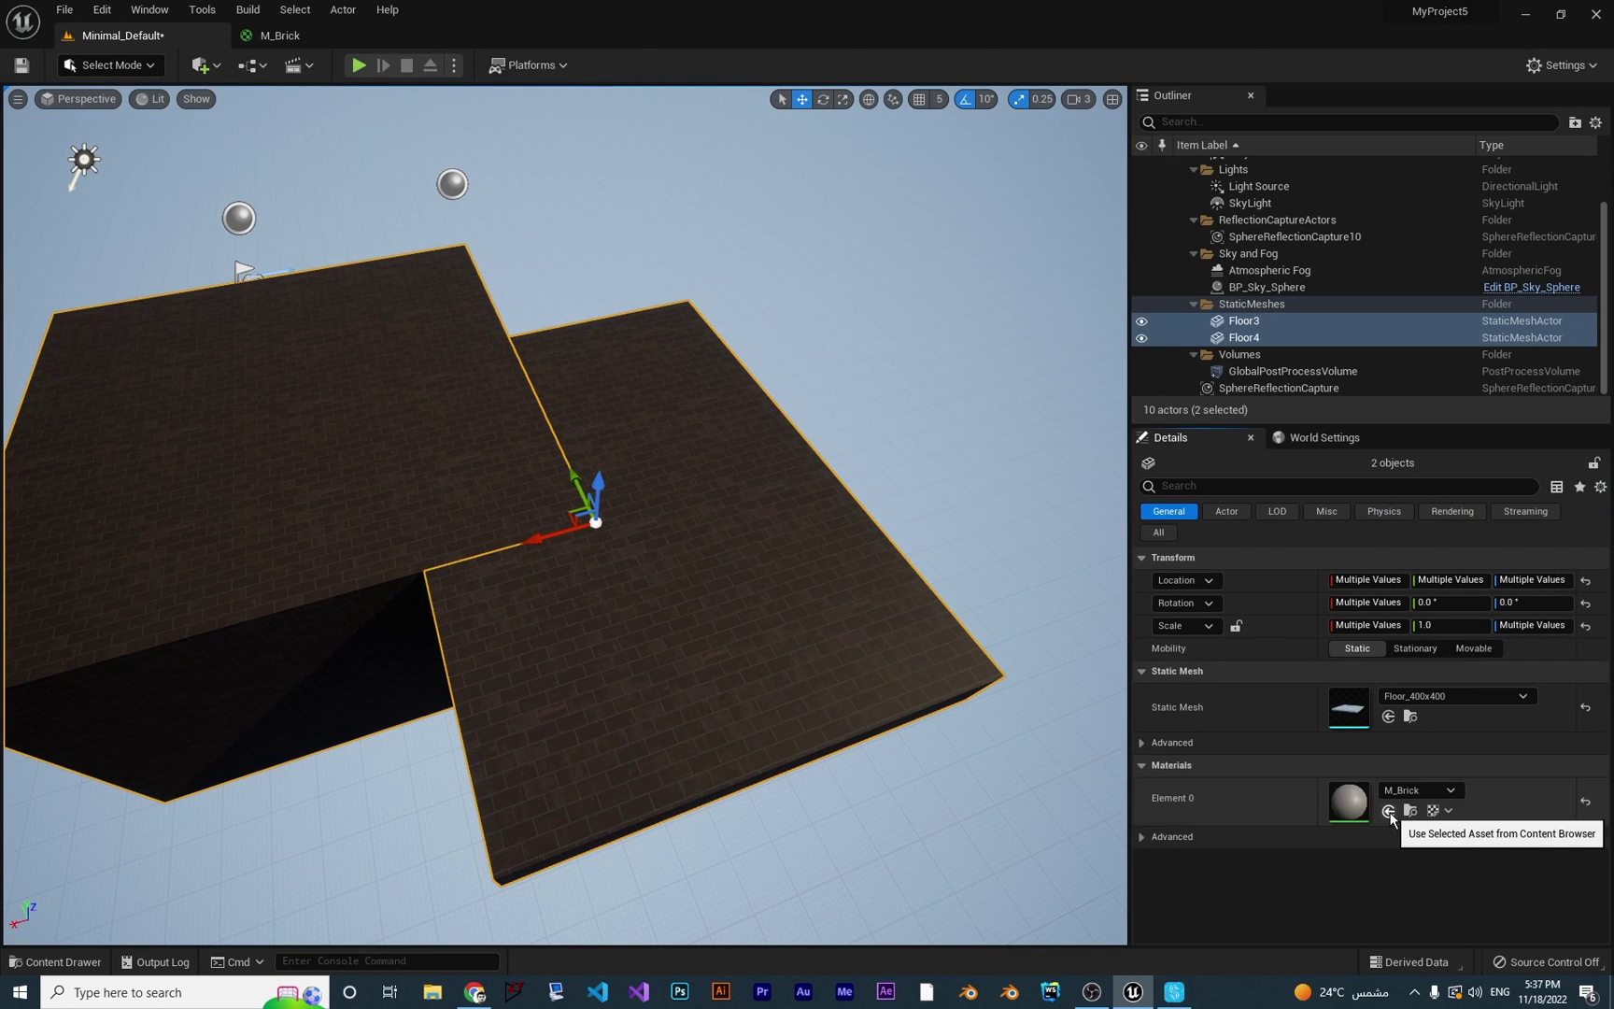
Examine the brick pattern up close and from a distance across the seam between the two floor meshes.
right_click_drag(703, 634, 612, 595)
left_click(702, 634)
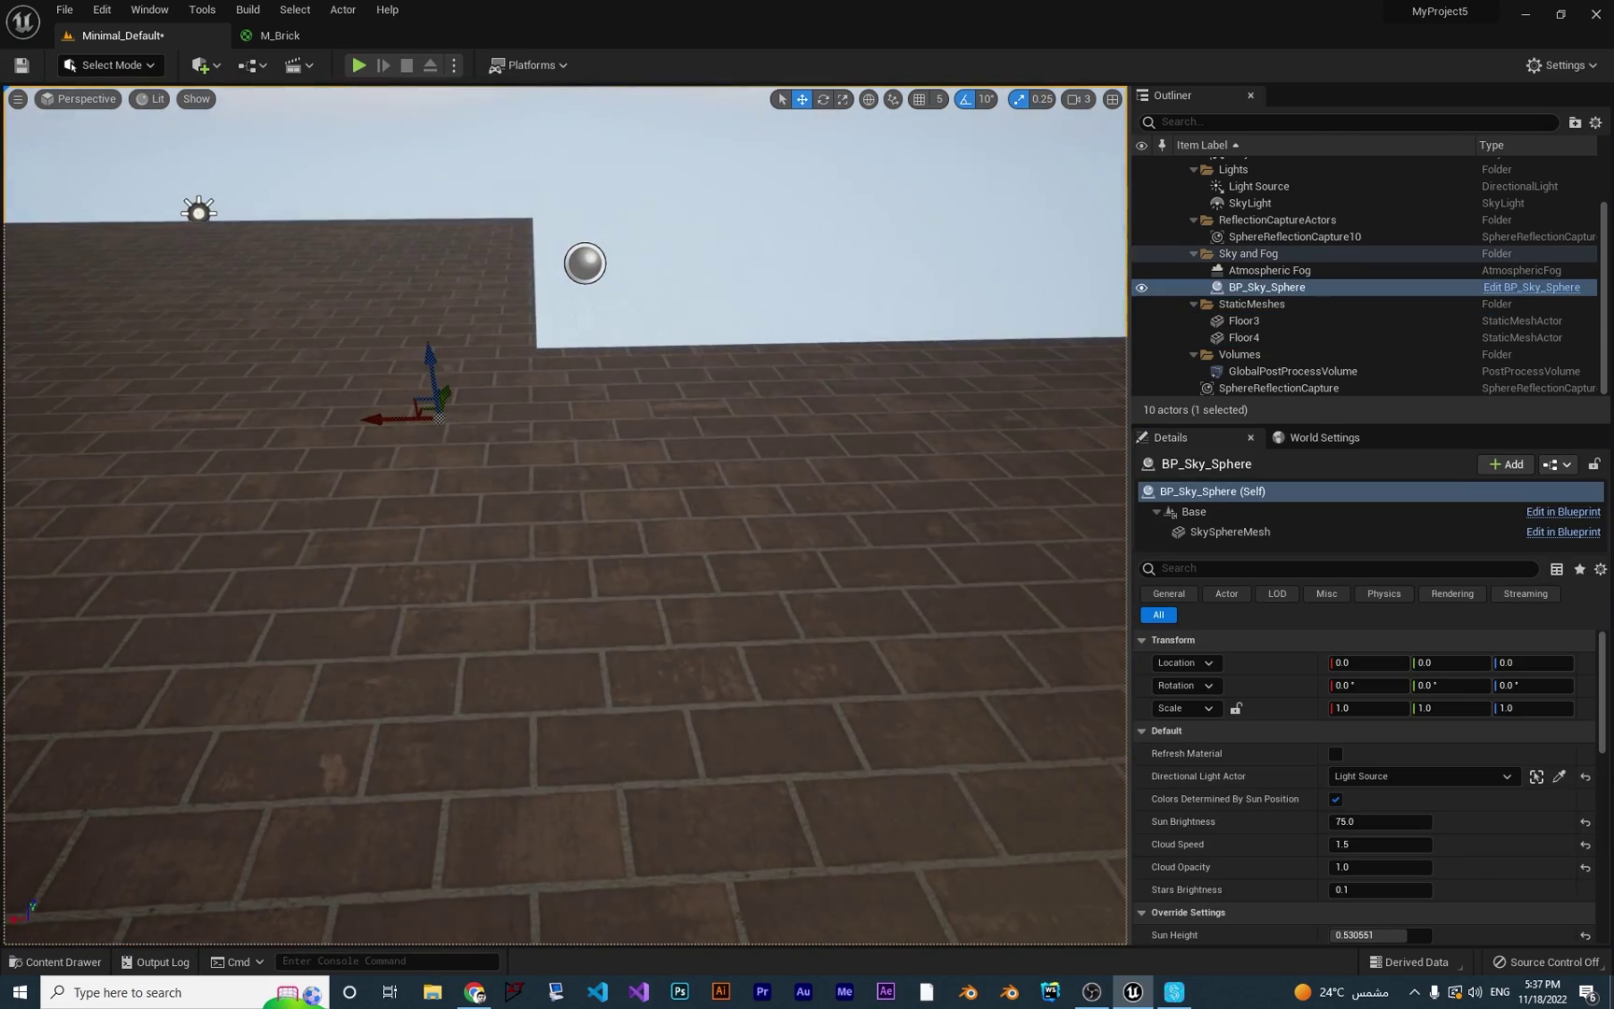
mouse_move(669, 682)
right_mouse_down()
mouse_move(652, 628)
mouse_move(657, 700)
mouse_move(674, 686)
right_mouse_up()
left_click(831, 901)
mouse_move(831, 883)
right_mouse_down()
mouse_move(823, 822)
mouse_move(848, 870)
right_mouse_up()
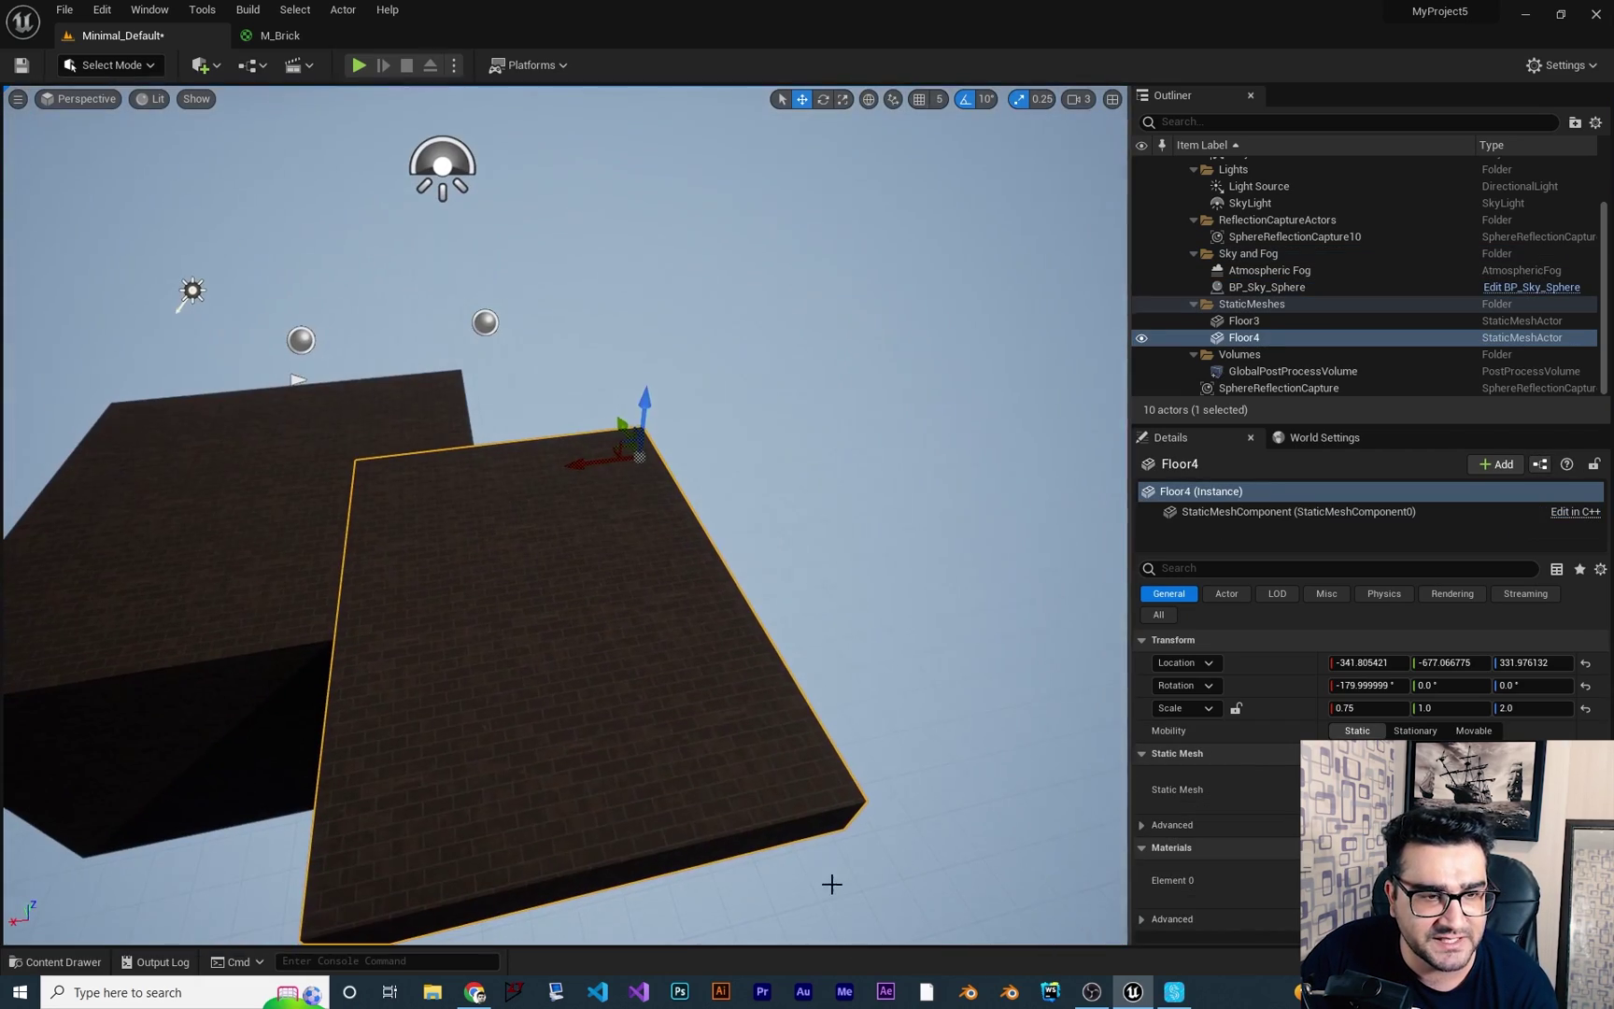
Narrow Floor4 to a scale of 0.25 along its Y axis and check the bricks where it meets Floor3.
key("r")
left_click_drag(660, 486, 631, 425)
key("w")
right_click_drag(439, 639, 439, 639)
left_click(439, 639)
mouse_move(407, 495)
right_mouse_down()
mouse_move(385, 493)
mouse_move(407, 495)
right_mouse_up()
left_click(598, 392)
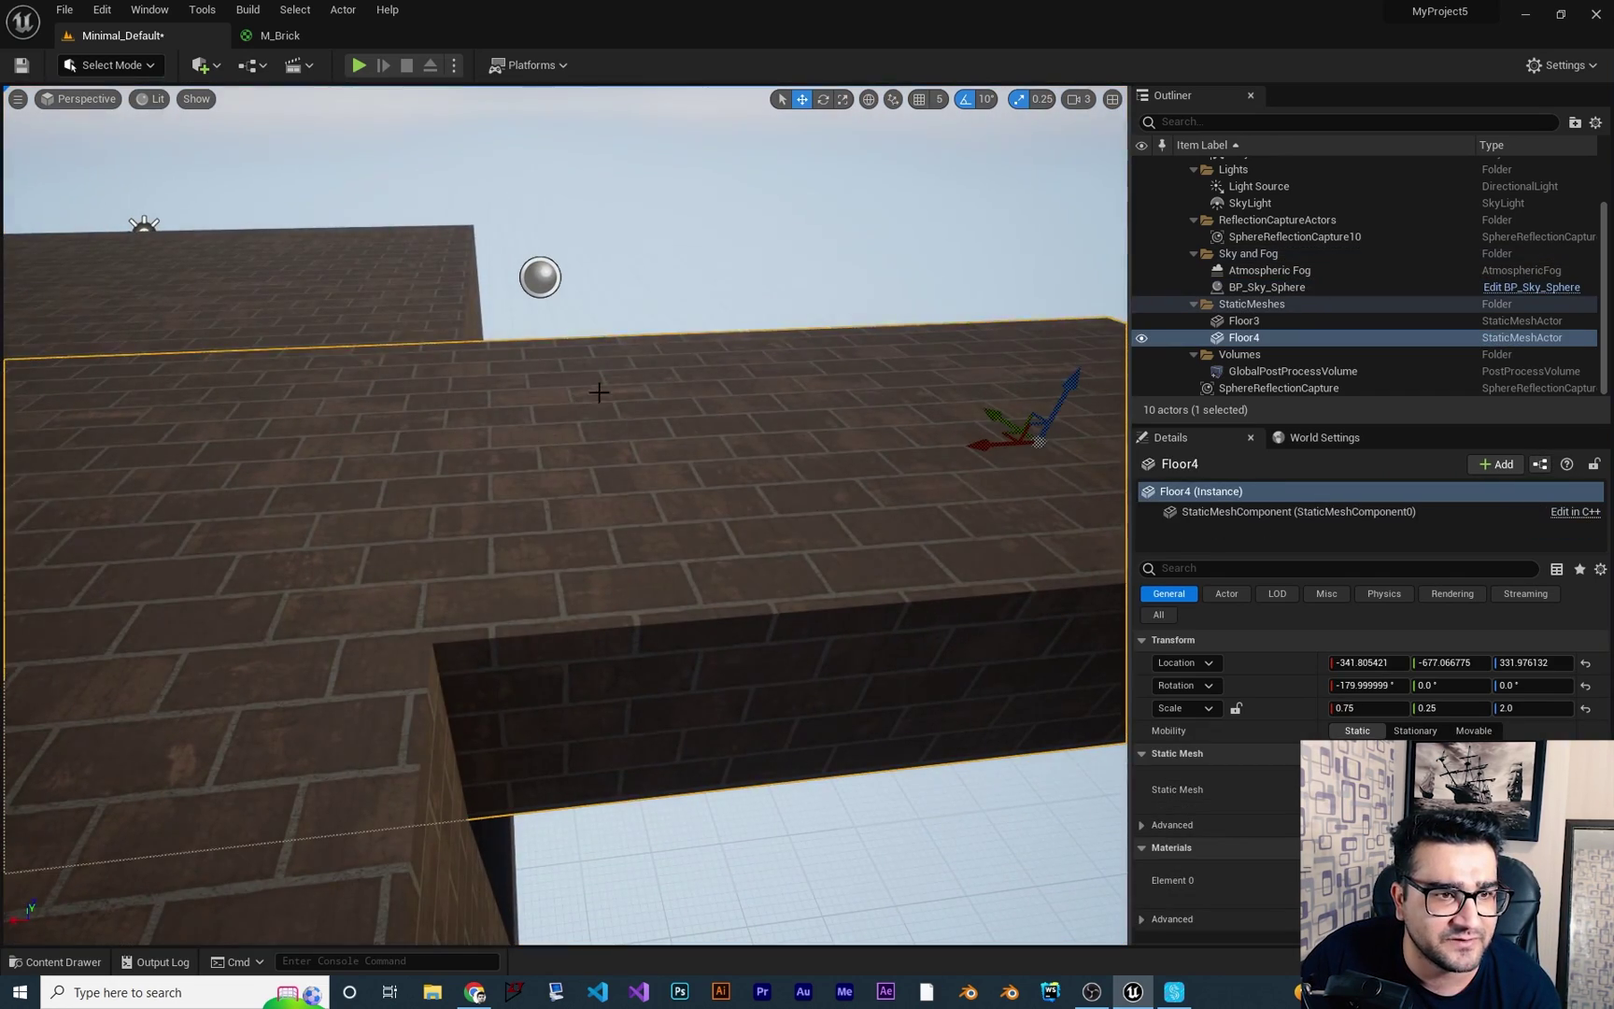
Lower Floor4 to about Z 292 and check the brick alignment against Floor3's wall.
left_click_drag(1066, 400, 1050, 497)
right_click_drag(1050, 496, 1107, 425)
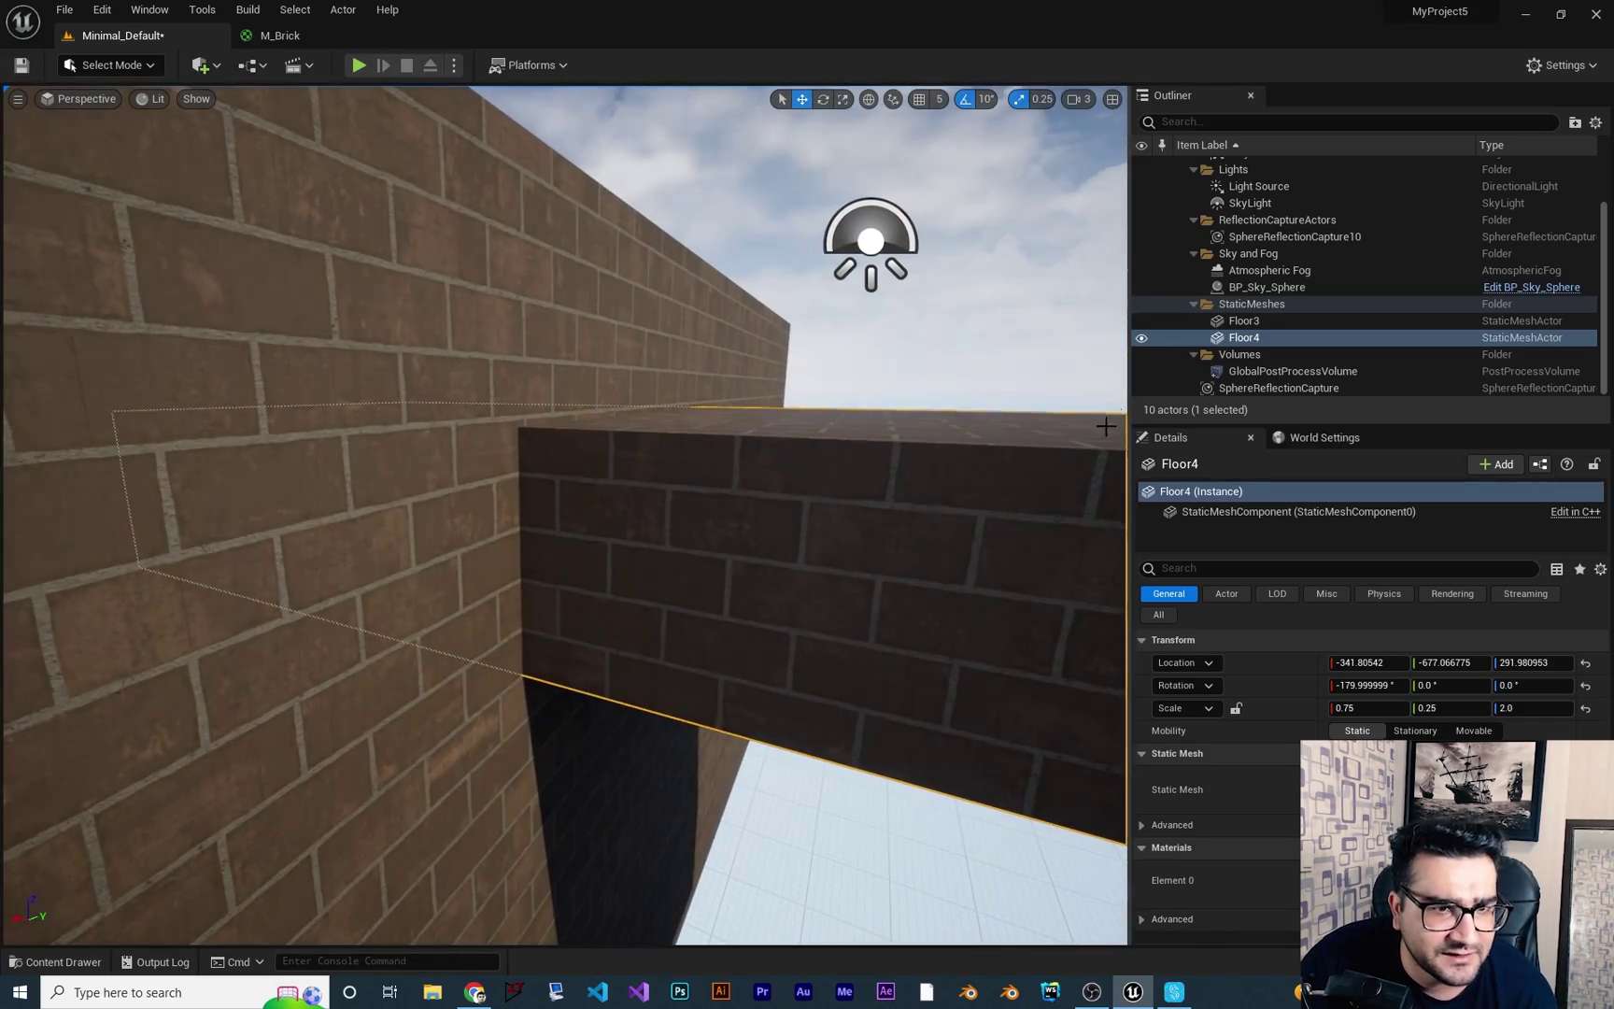
left_click(1085, 329)
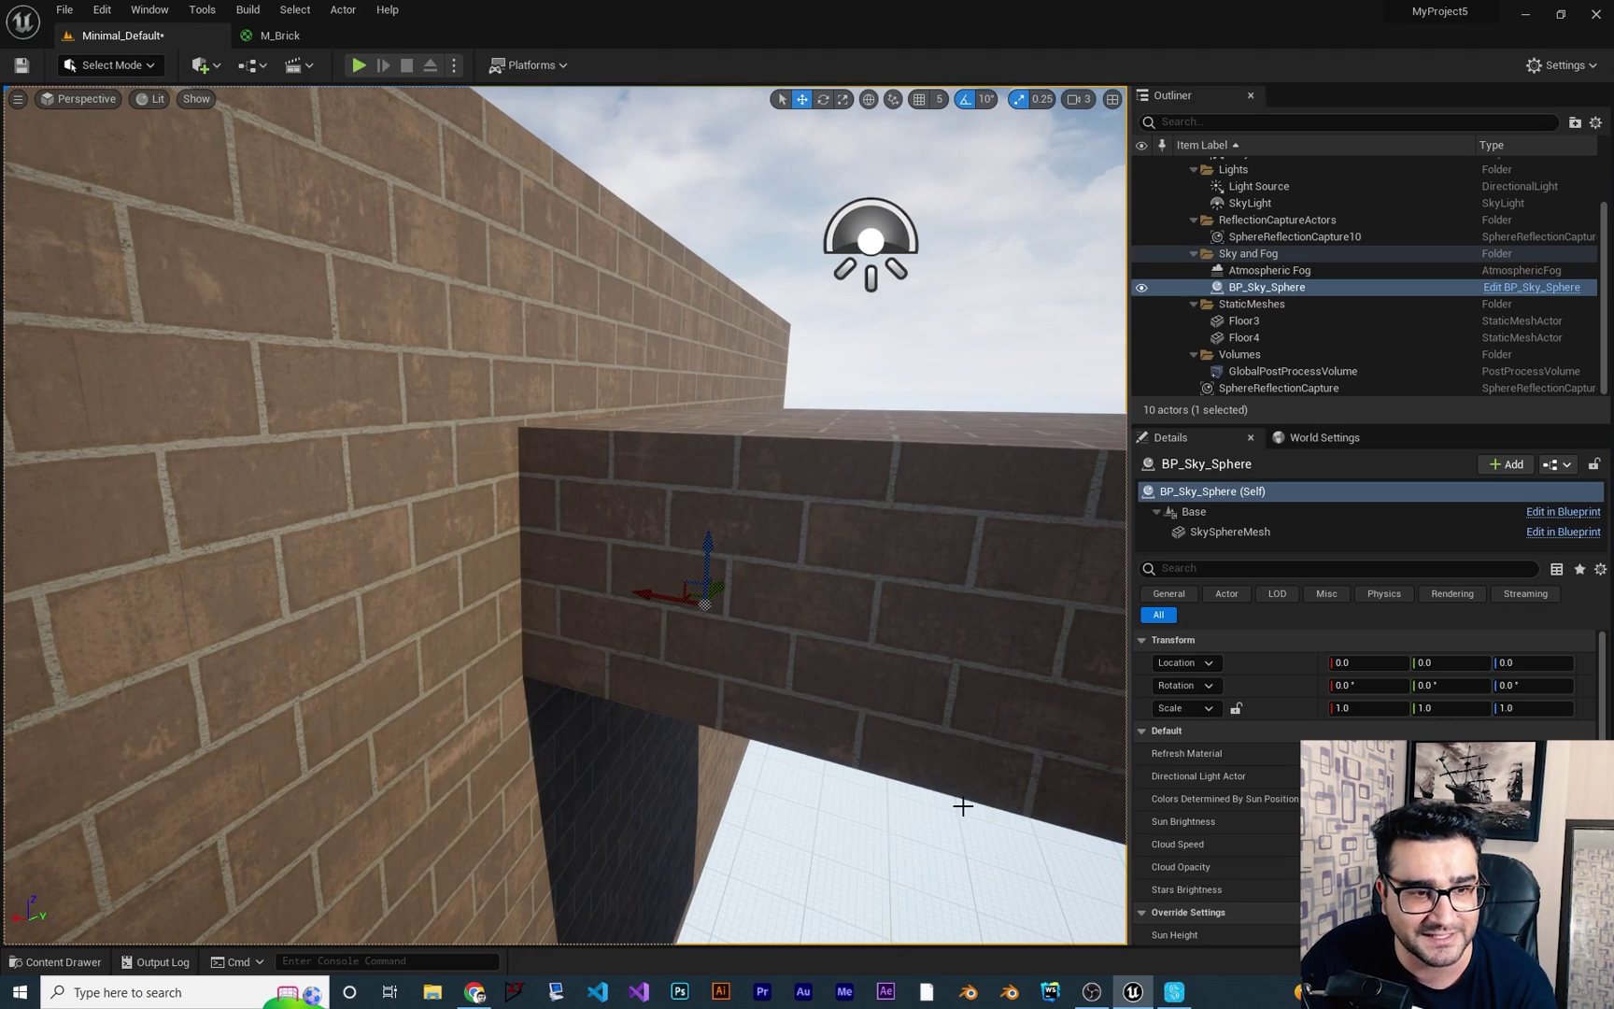
right_click_drag(1022, 725, 1074, 690)
Slide Floor3 along the X axis to about X -198.
left_click(373, 617)
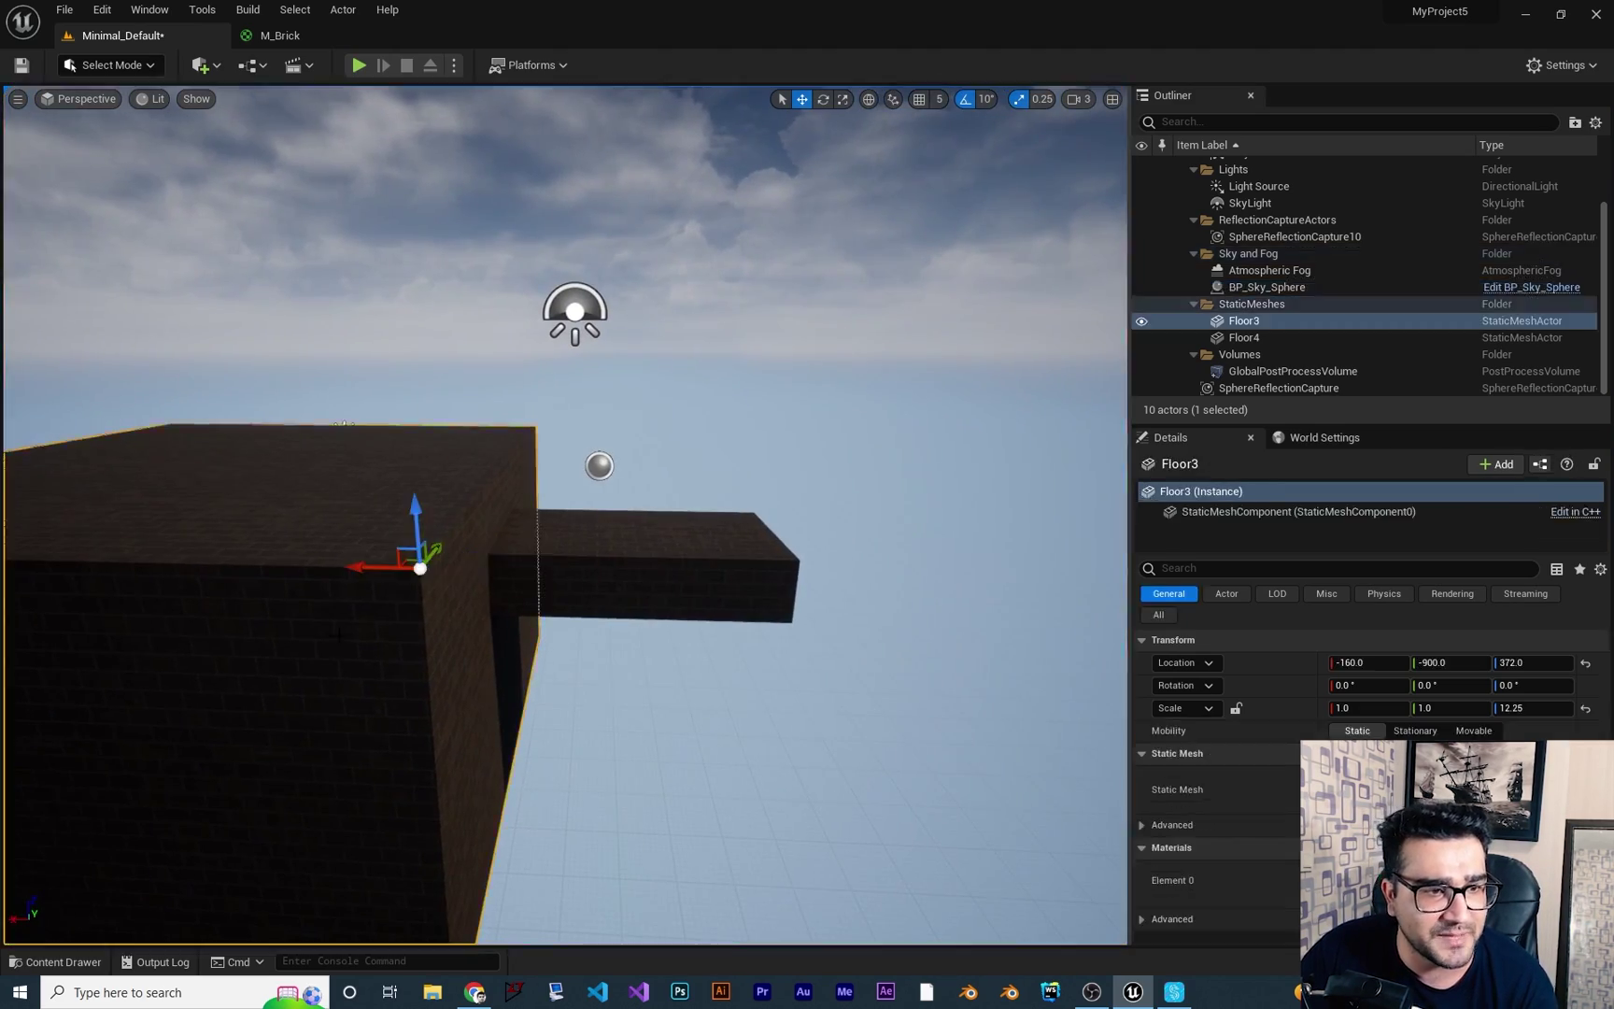
right_click_drag(374, 616, 390, 560)
right_click_drag(666, 620, 666, 695)
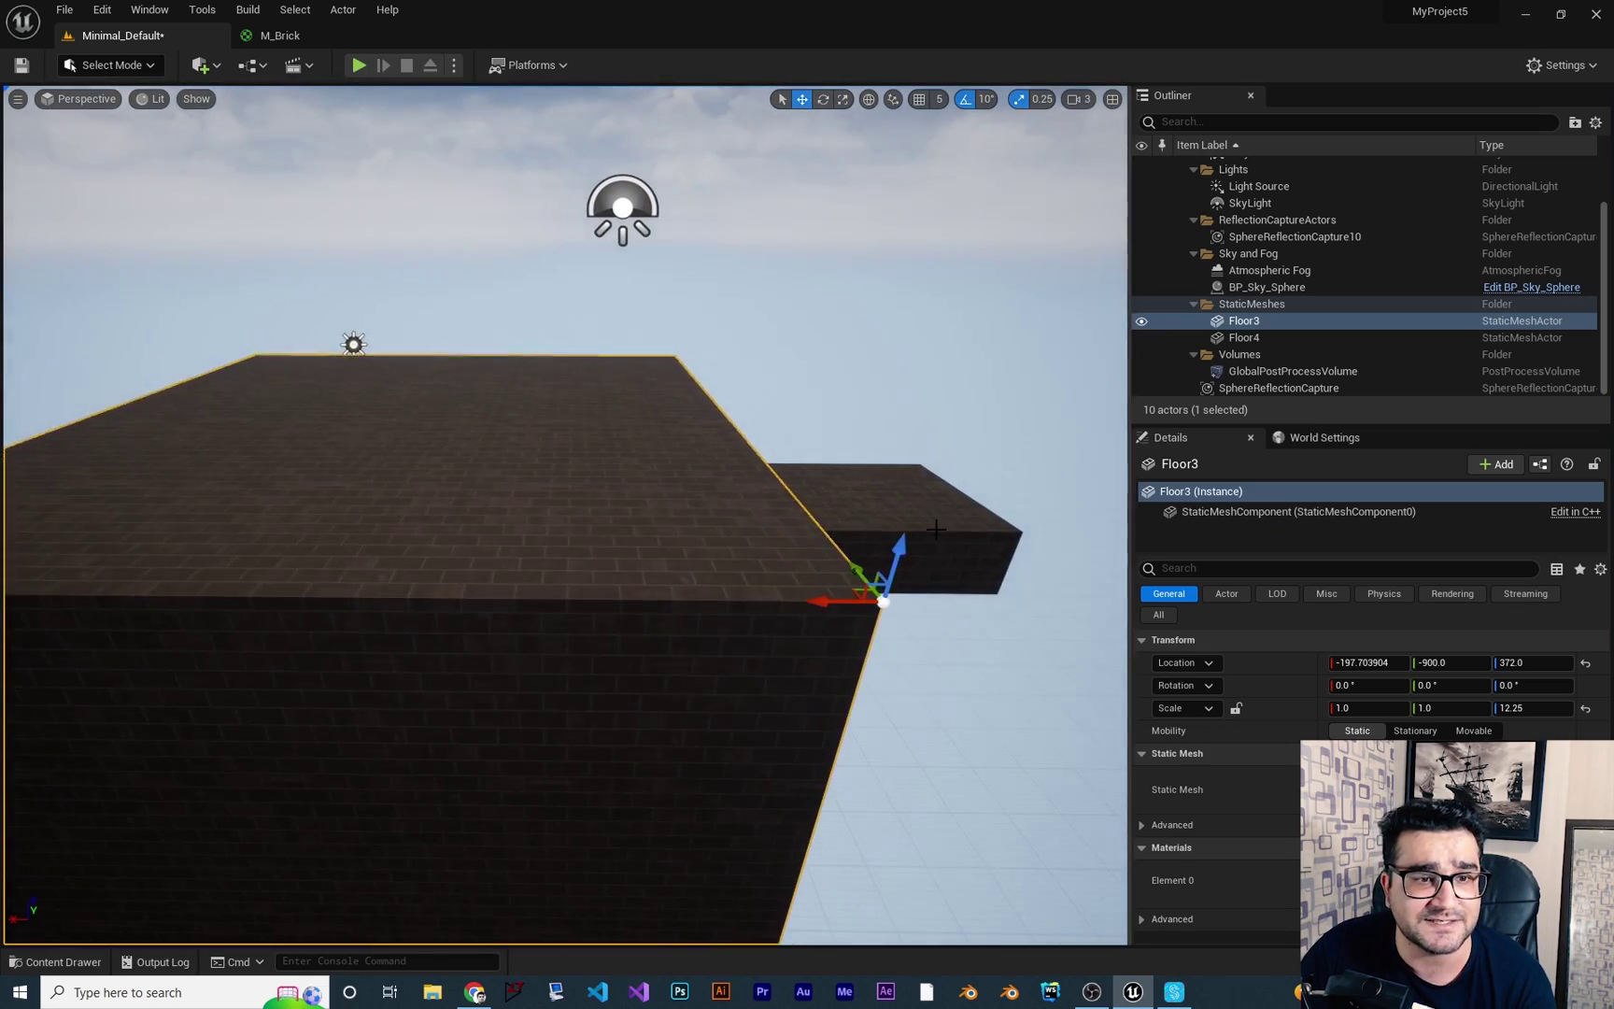
right_click_drag(665, 619, 721, 597)
Raise Floor4 to about Z 333 and examine the brick pattern across the top of both meshes.
left_click(880, 575)
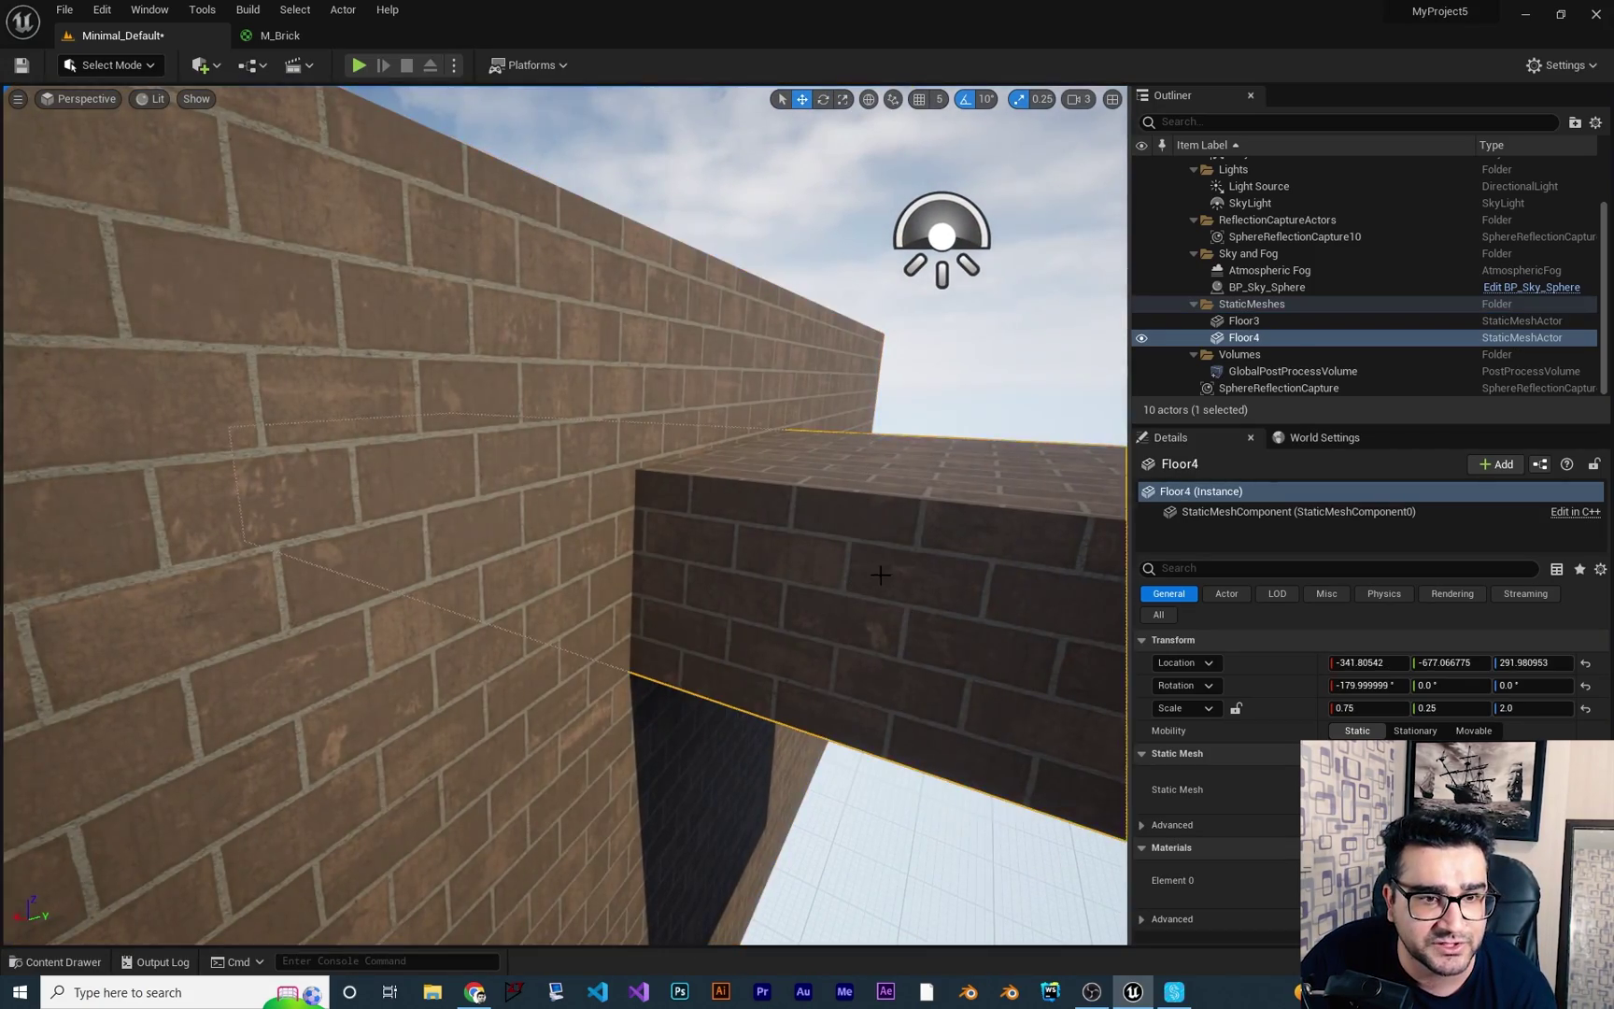
key("f")
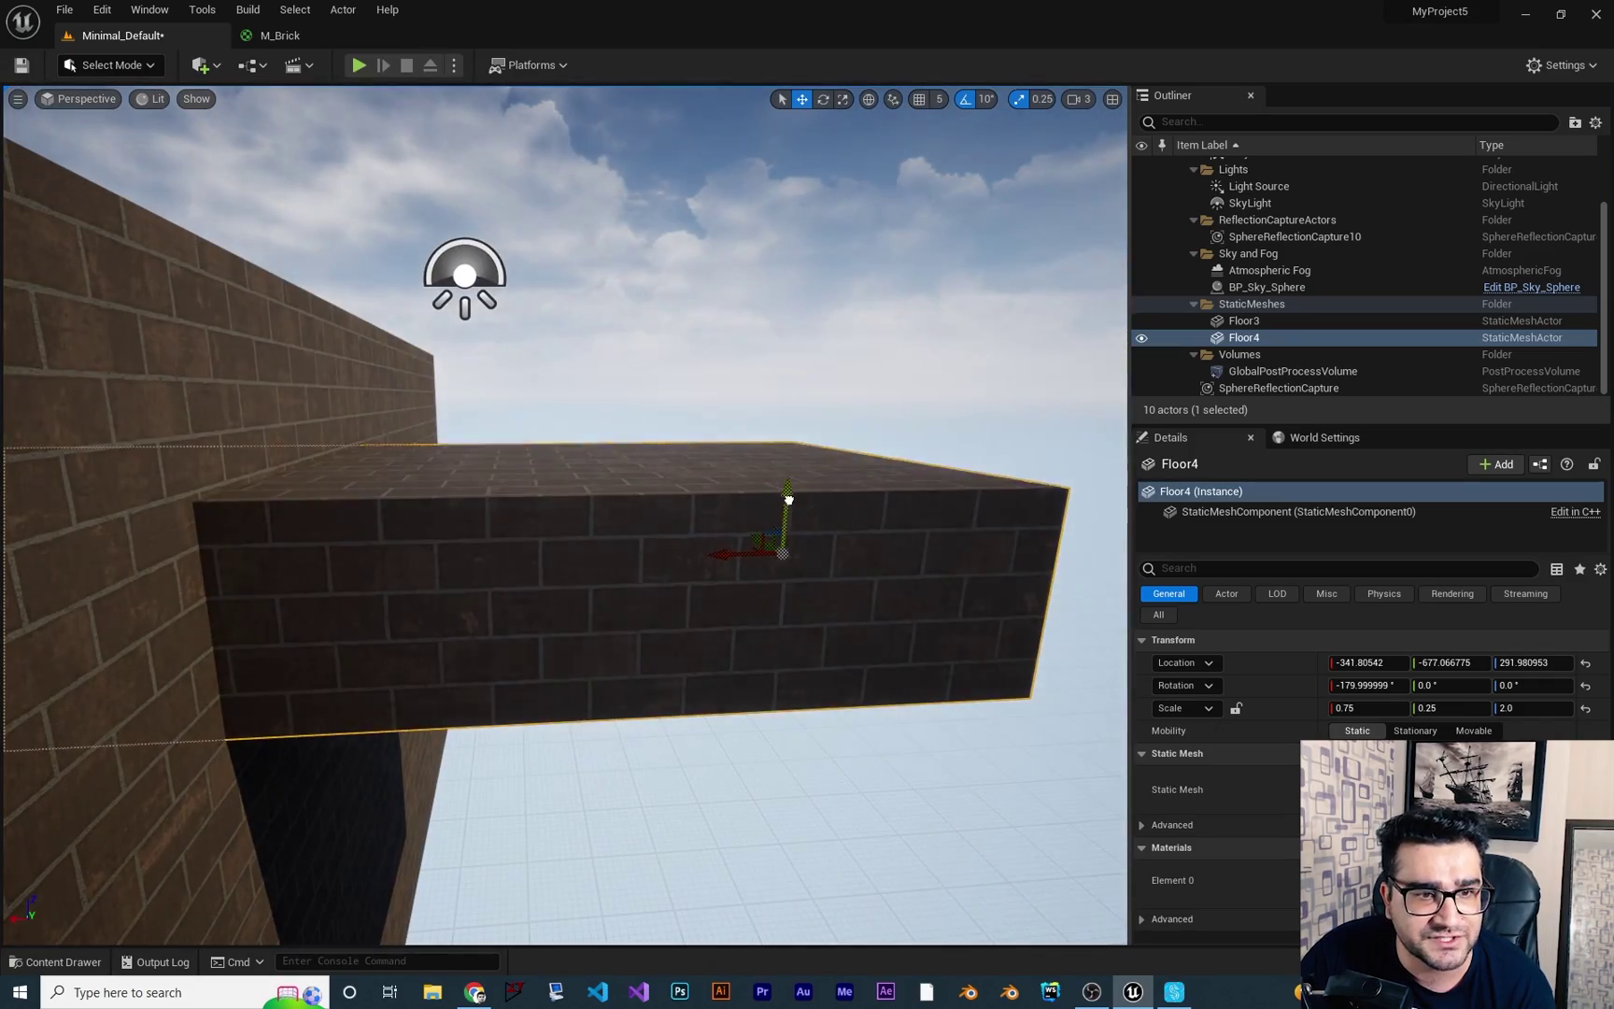
left_click_drag(789, 500, 764, 379)
right_click_drag(449, 274, 743, 209)
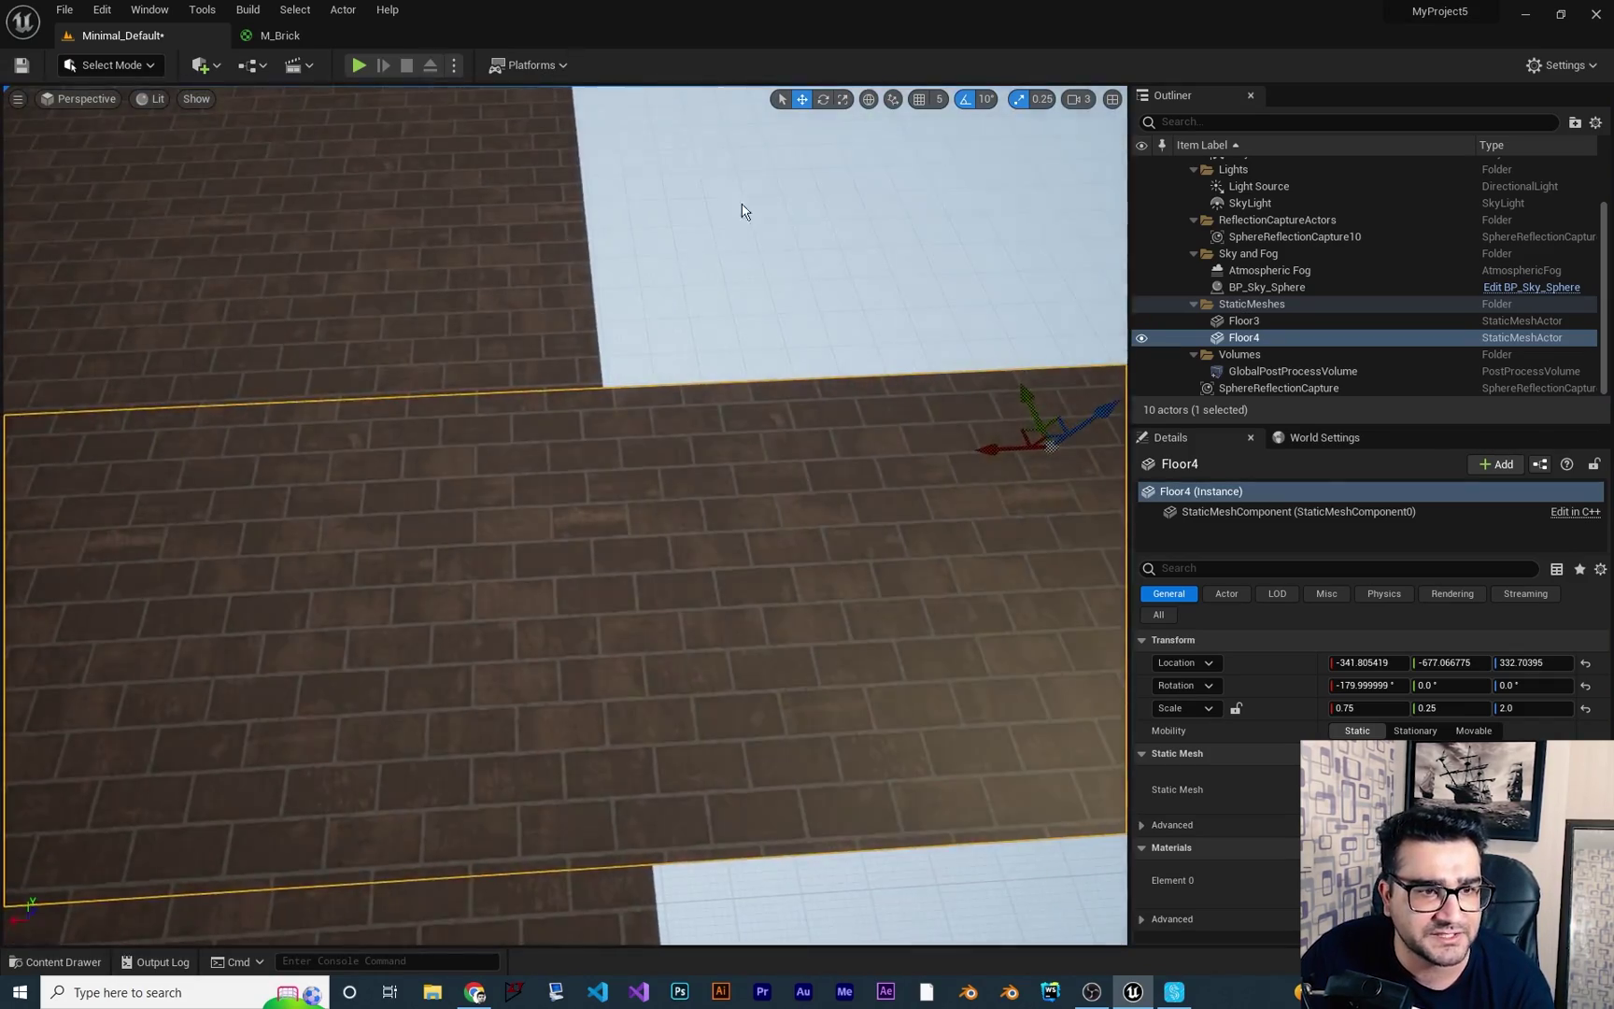
left_click(763, 295)
scroll(912, 764, "down", 6)
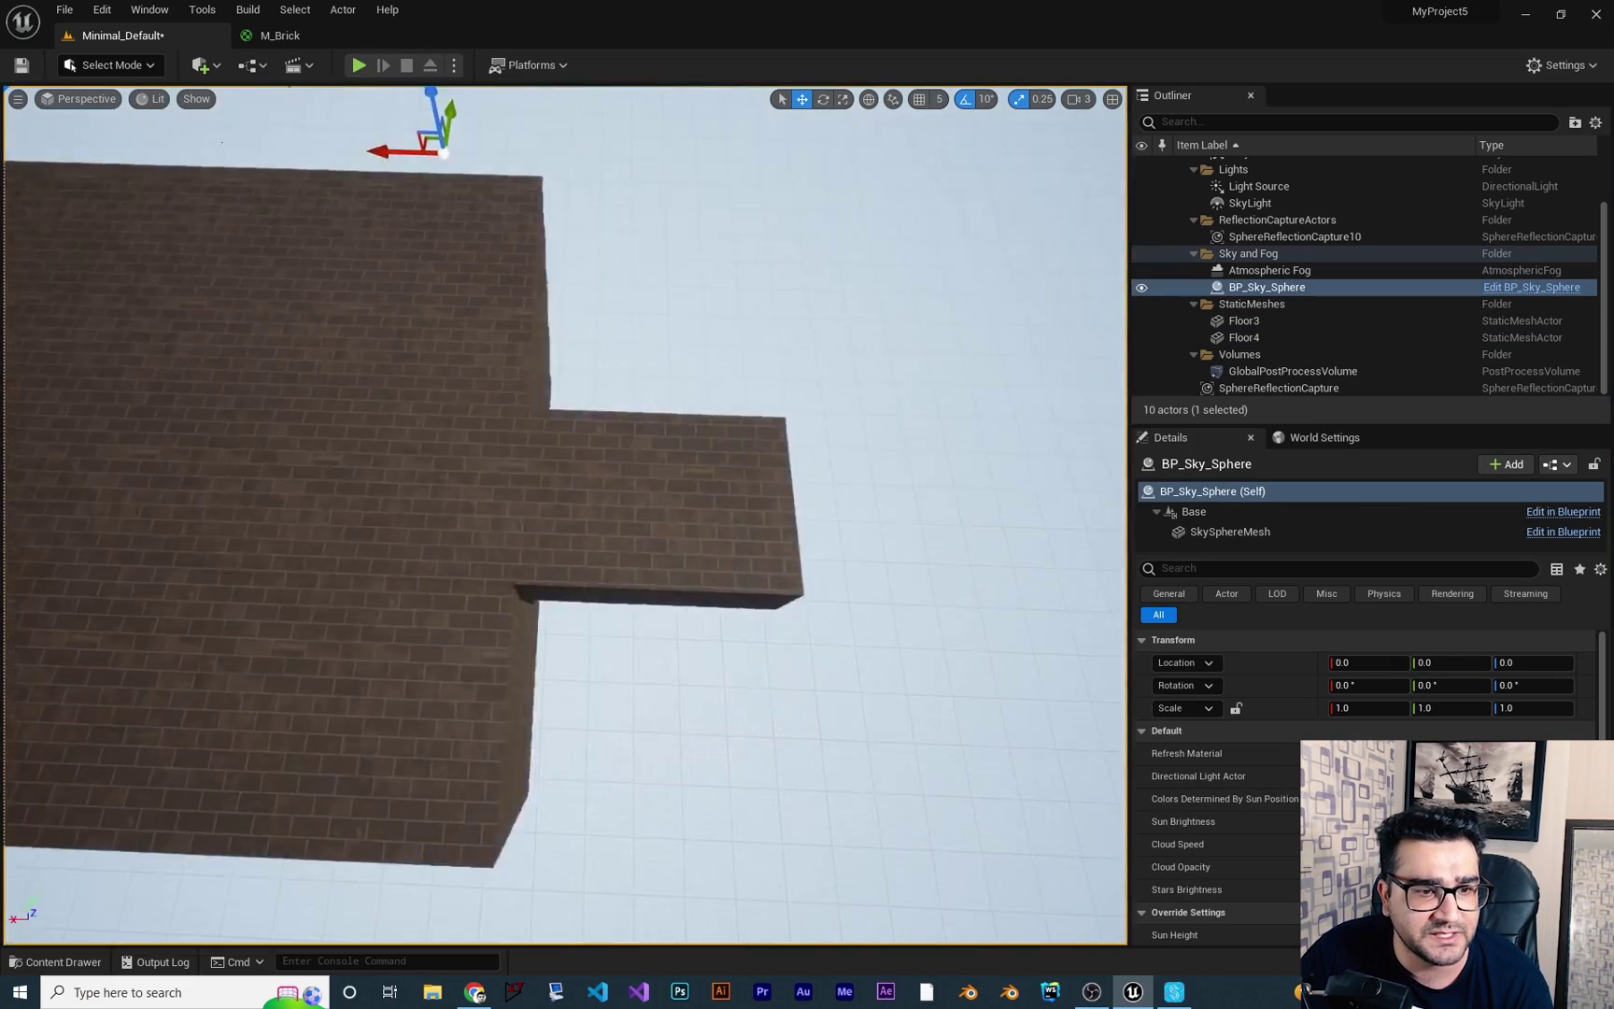
right_click_drag(911, 764, 839, 676)
Nudge Floor4 vertically to about Z 332.73 and inspect the bricks up close along the seam.
left_click(933, 715)
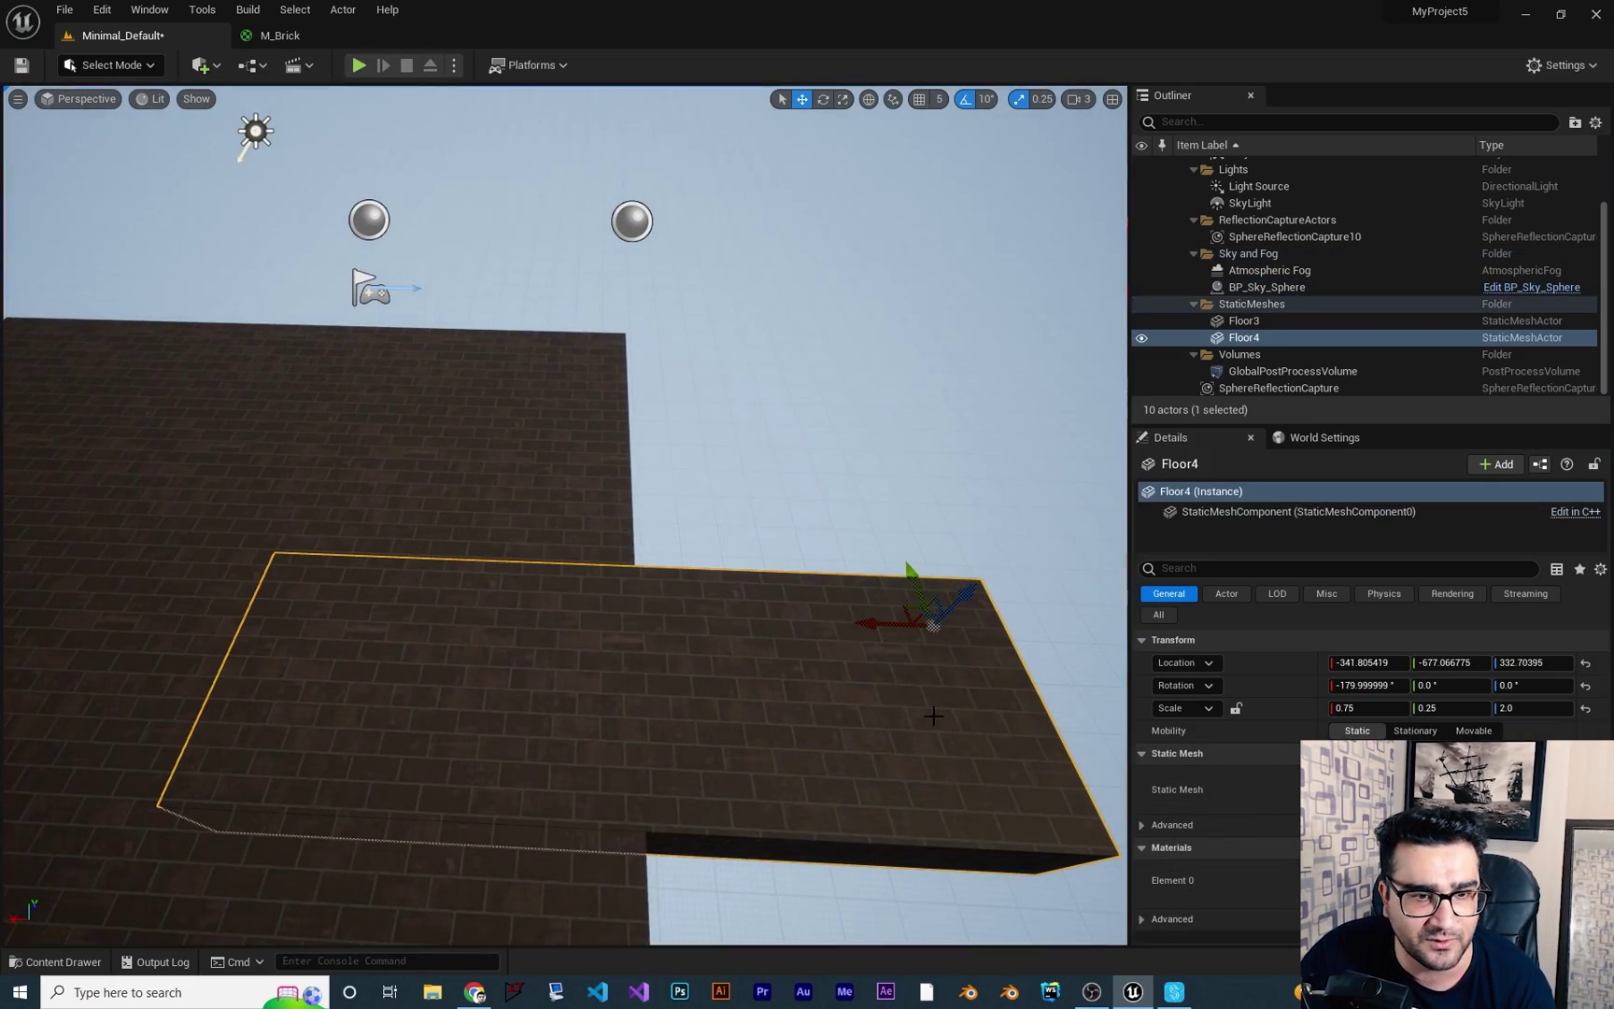
left_click_drag(964, 596, 964, 596)
right_click_drag(847, 801, 825, 878)
key("w")
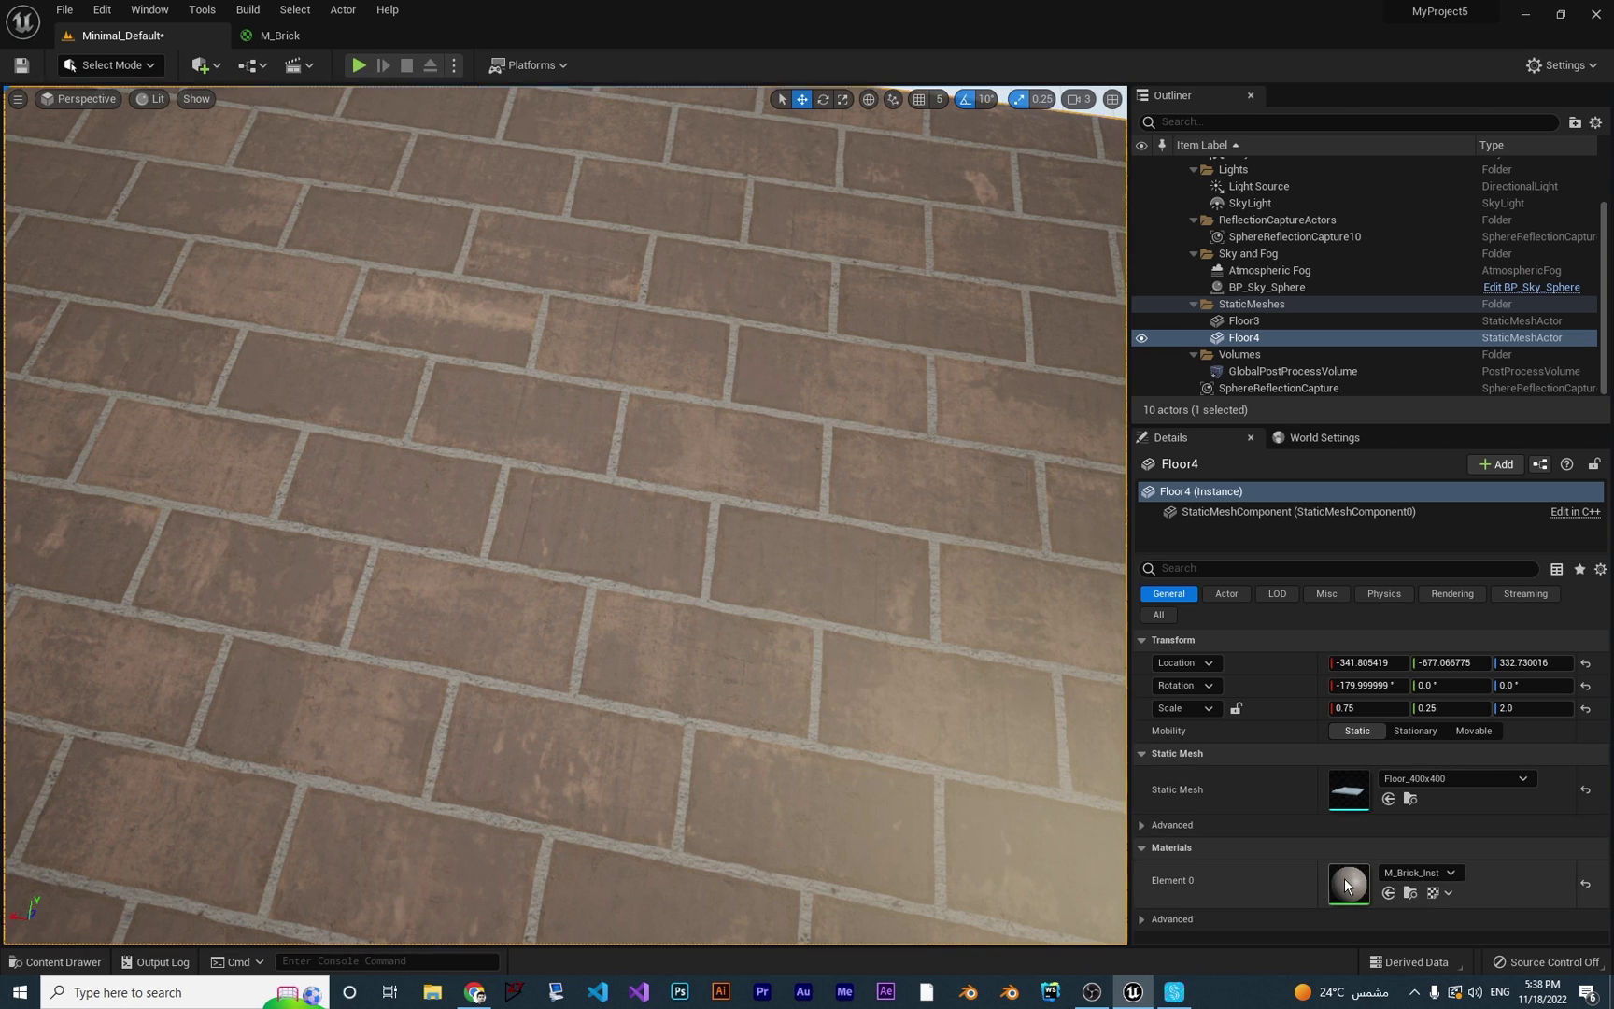
Open M_Brick_Inst from Floor4's Element 0 material and float its editor window over the Minimal_Default level.
double_click(1344, 877)
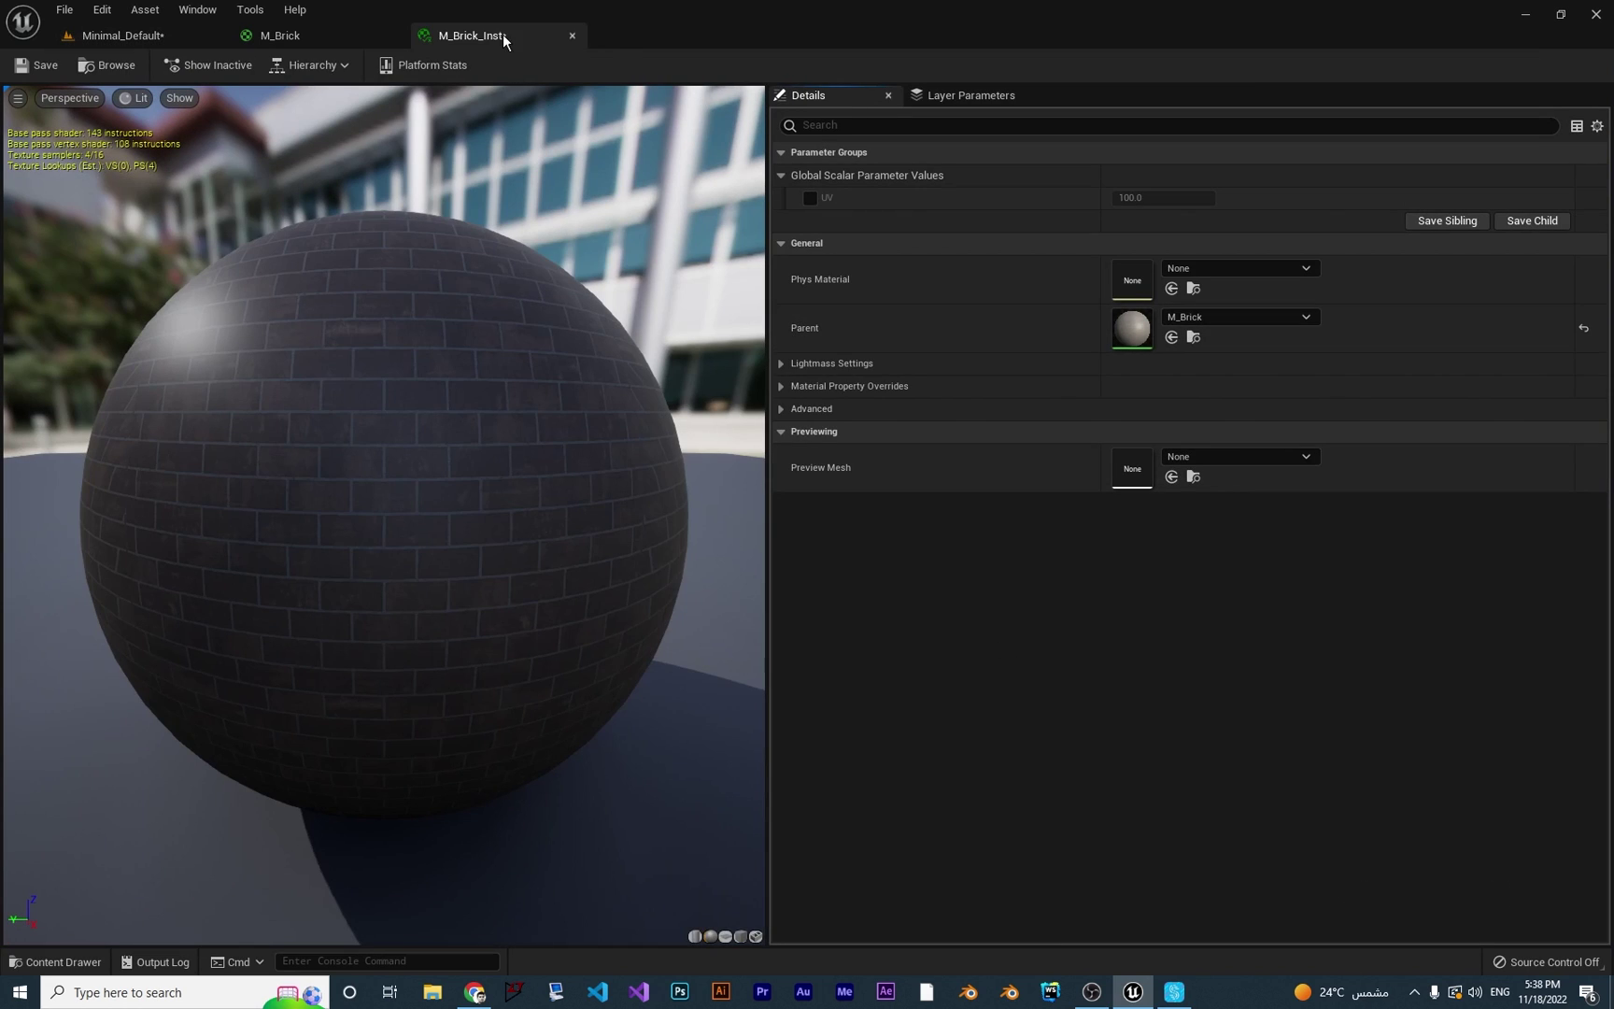
left_click_drag(503, 34, 573, 201)
left_click(136, 35)
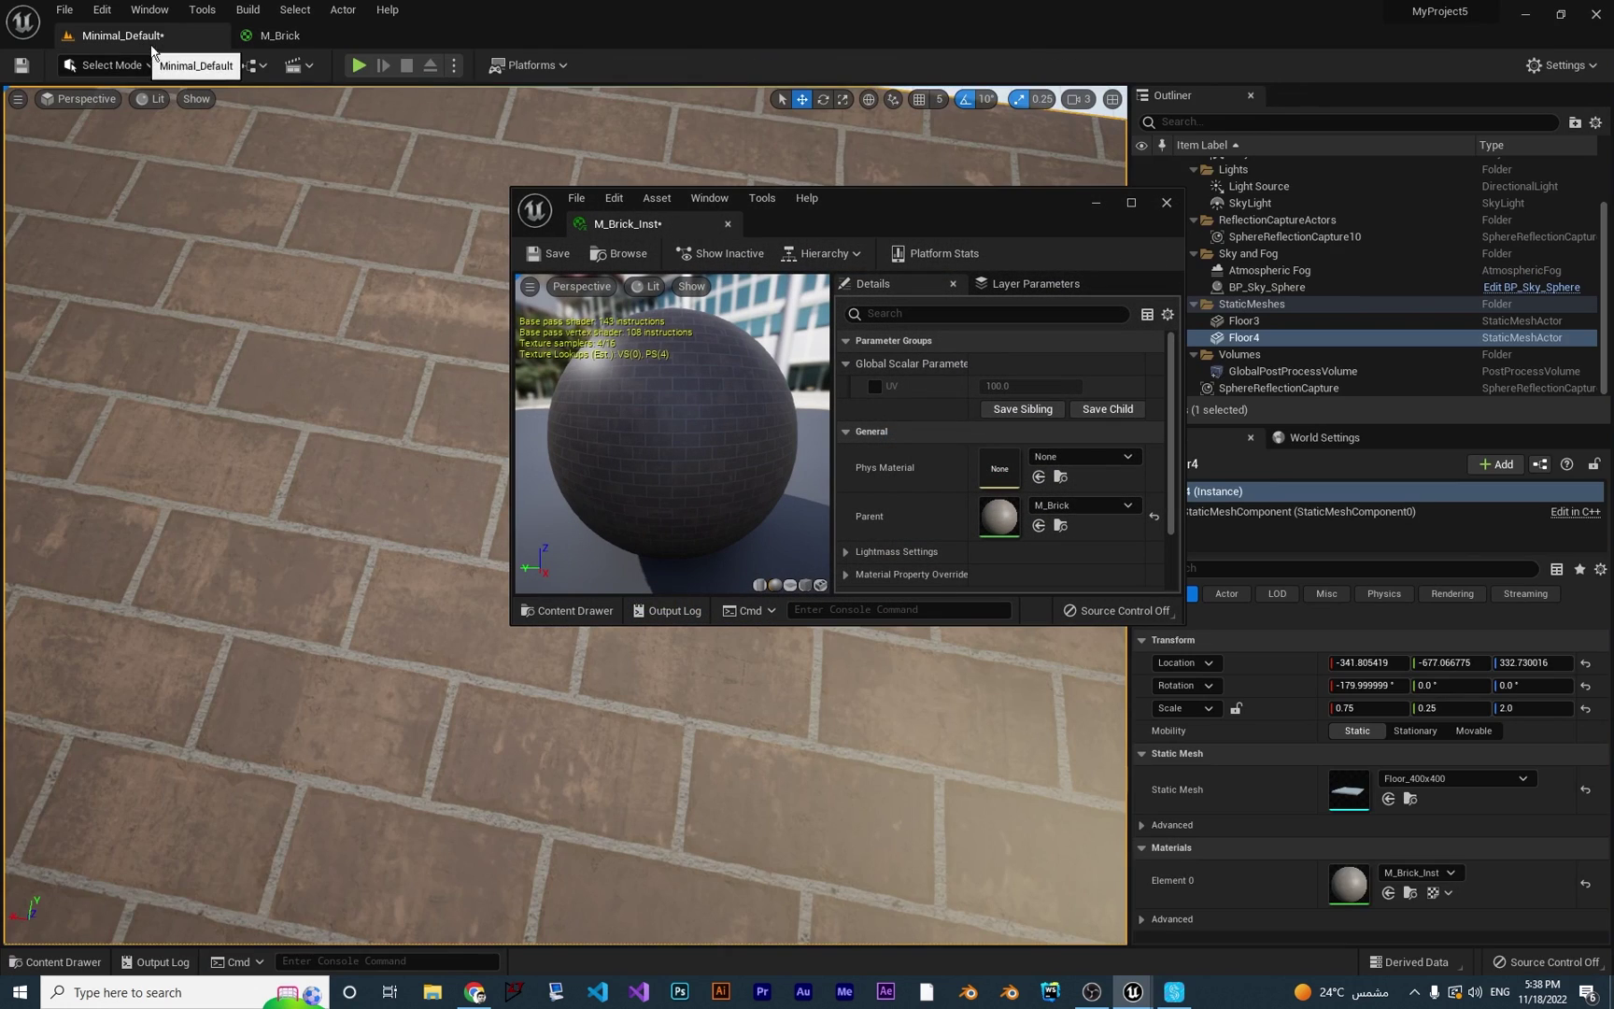
Enable the UV parameter override in M_Brick_Inst, set it to 50, and inspect the smaller bricks at the corner.
left_click(874, 386)
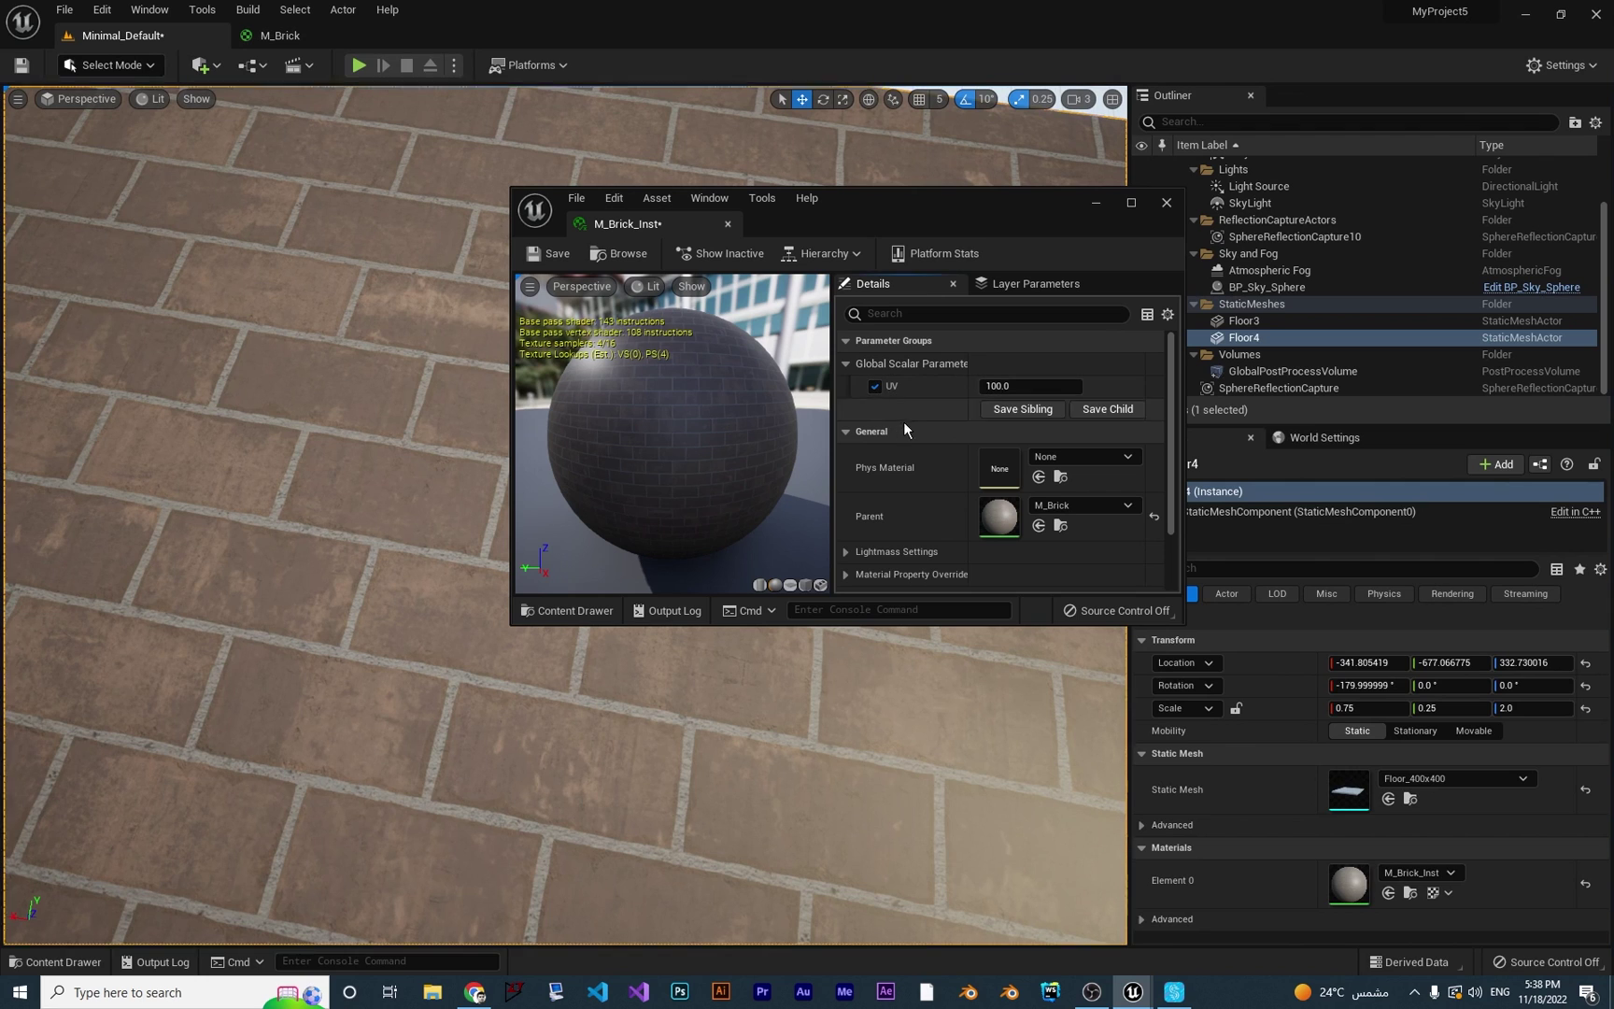
left_click(1013, 387)
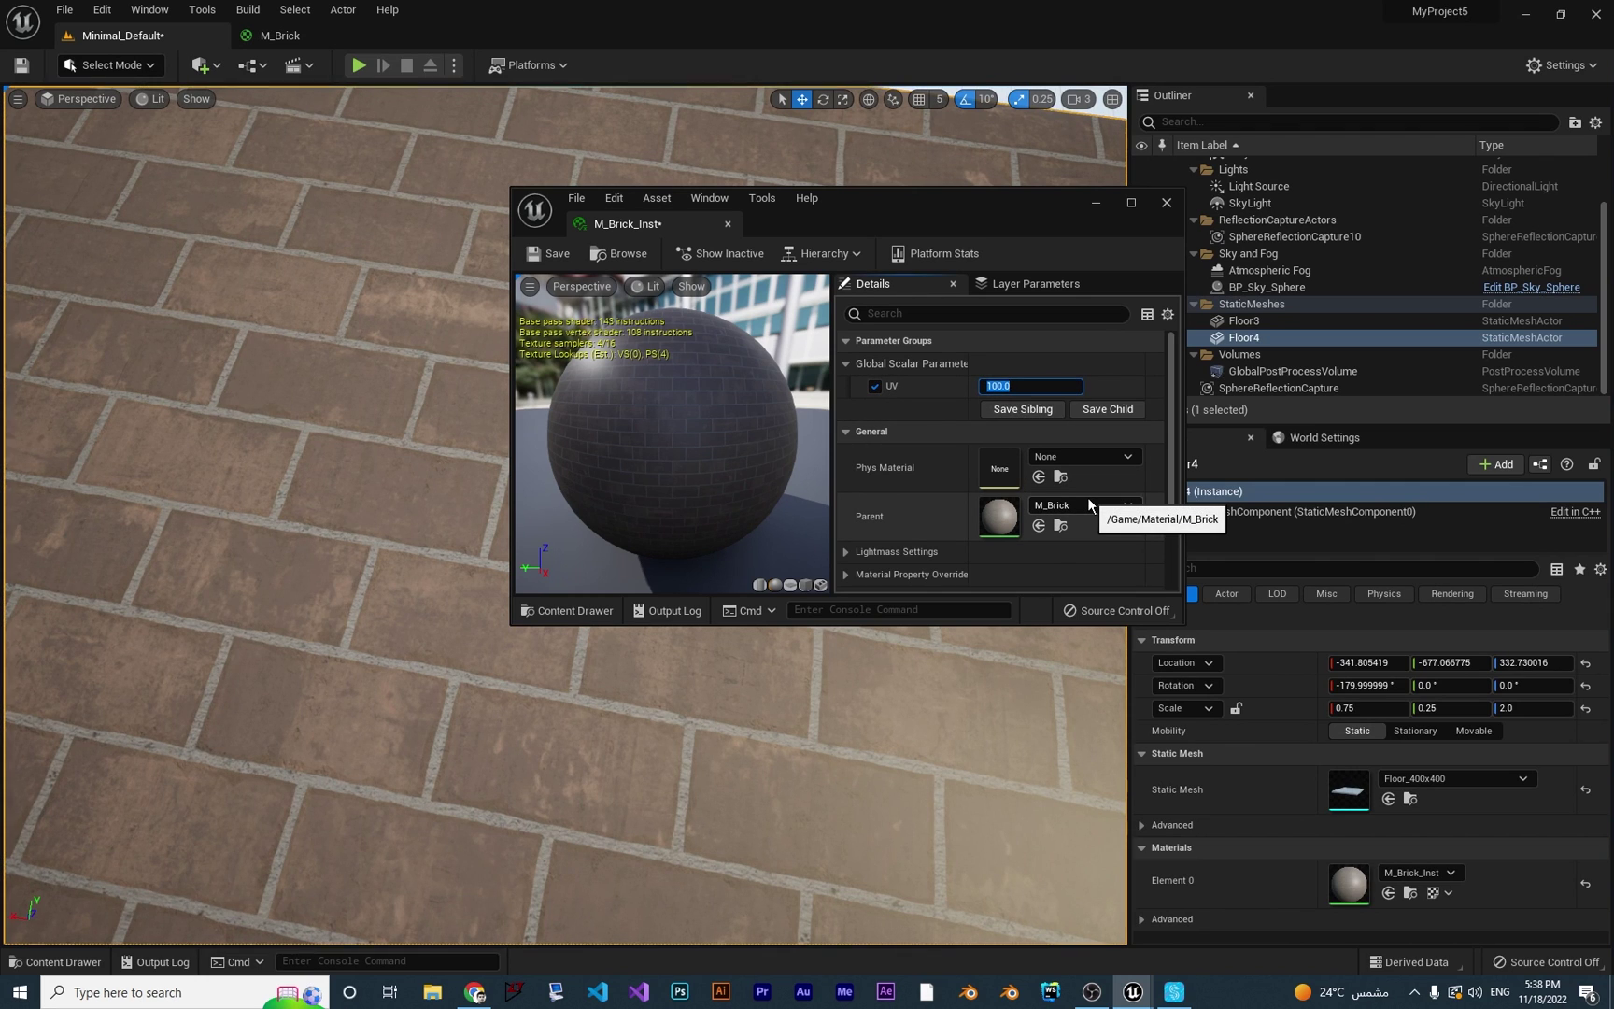
type("50")
key("Return")
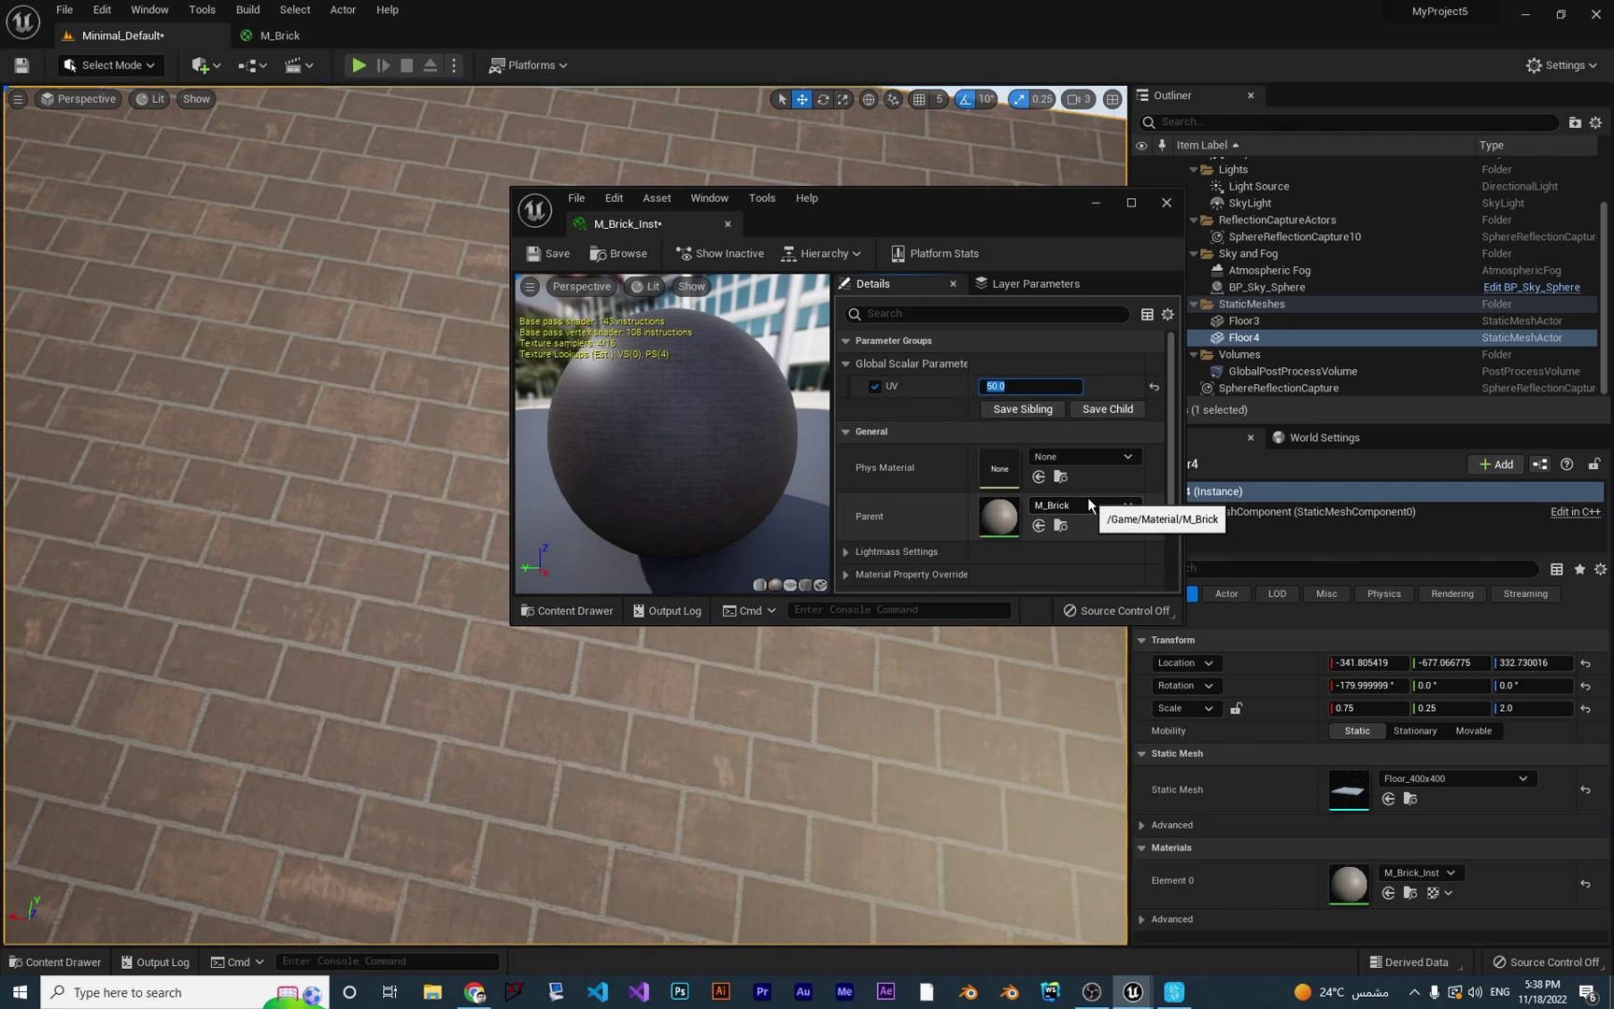
left_click_drag(940, 201, 1303, 197)
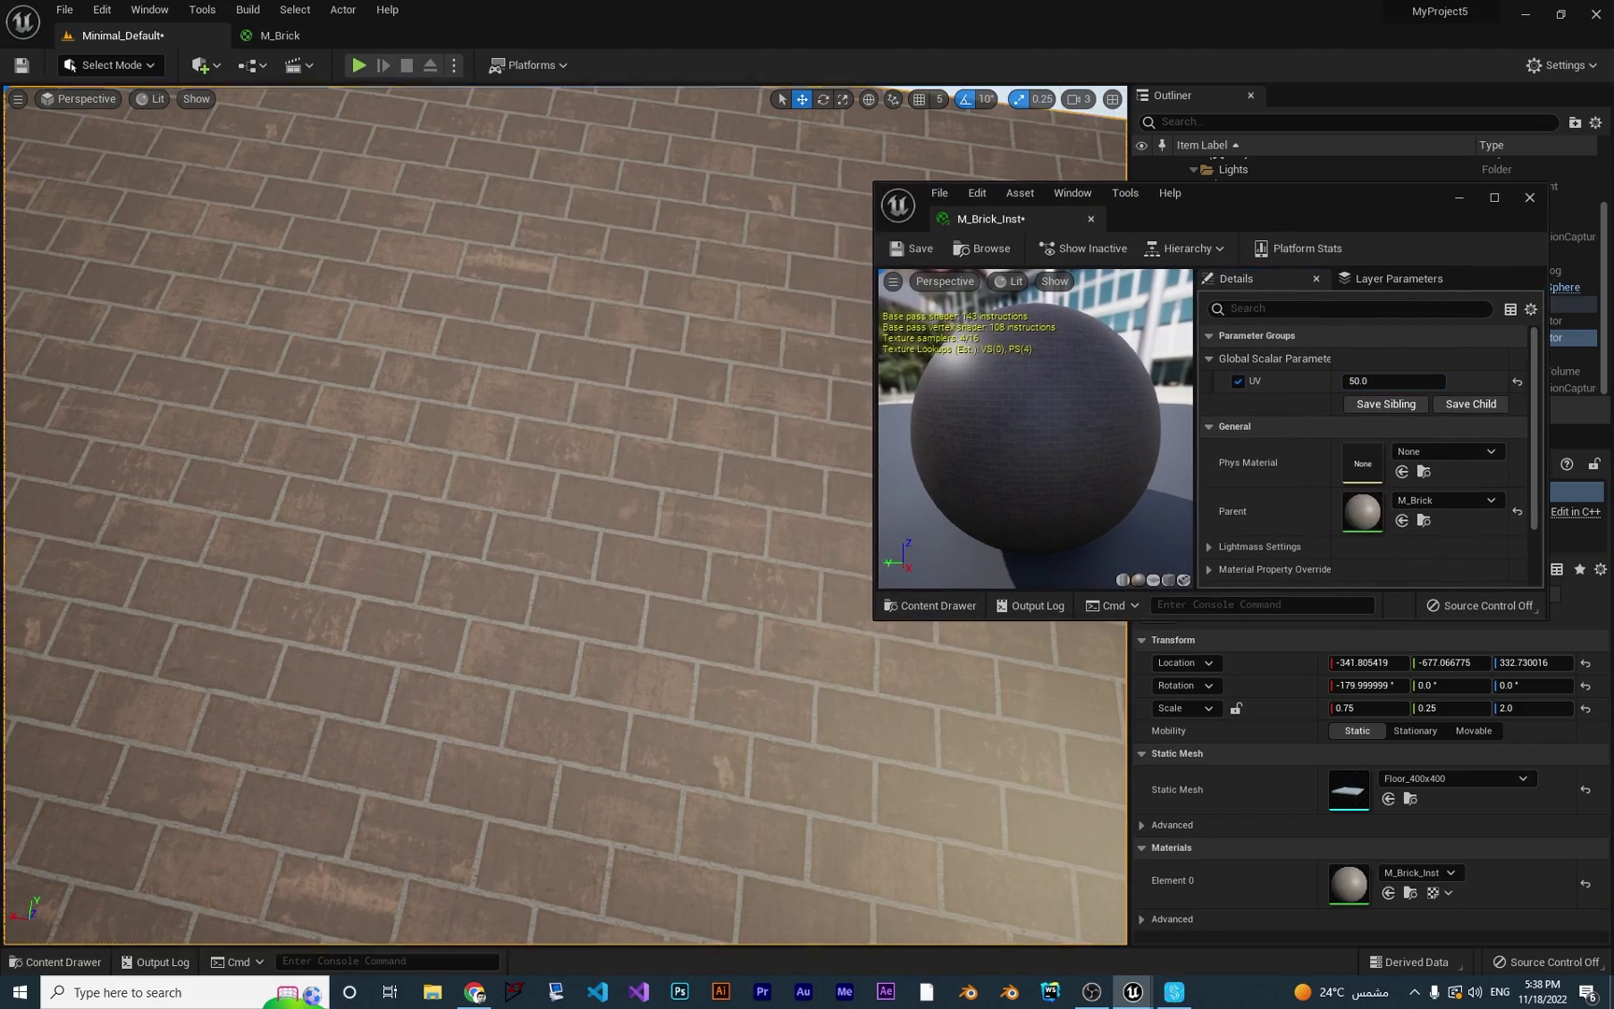
right_click_drag(565, 514, 593, 430)
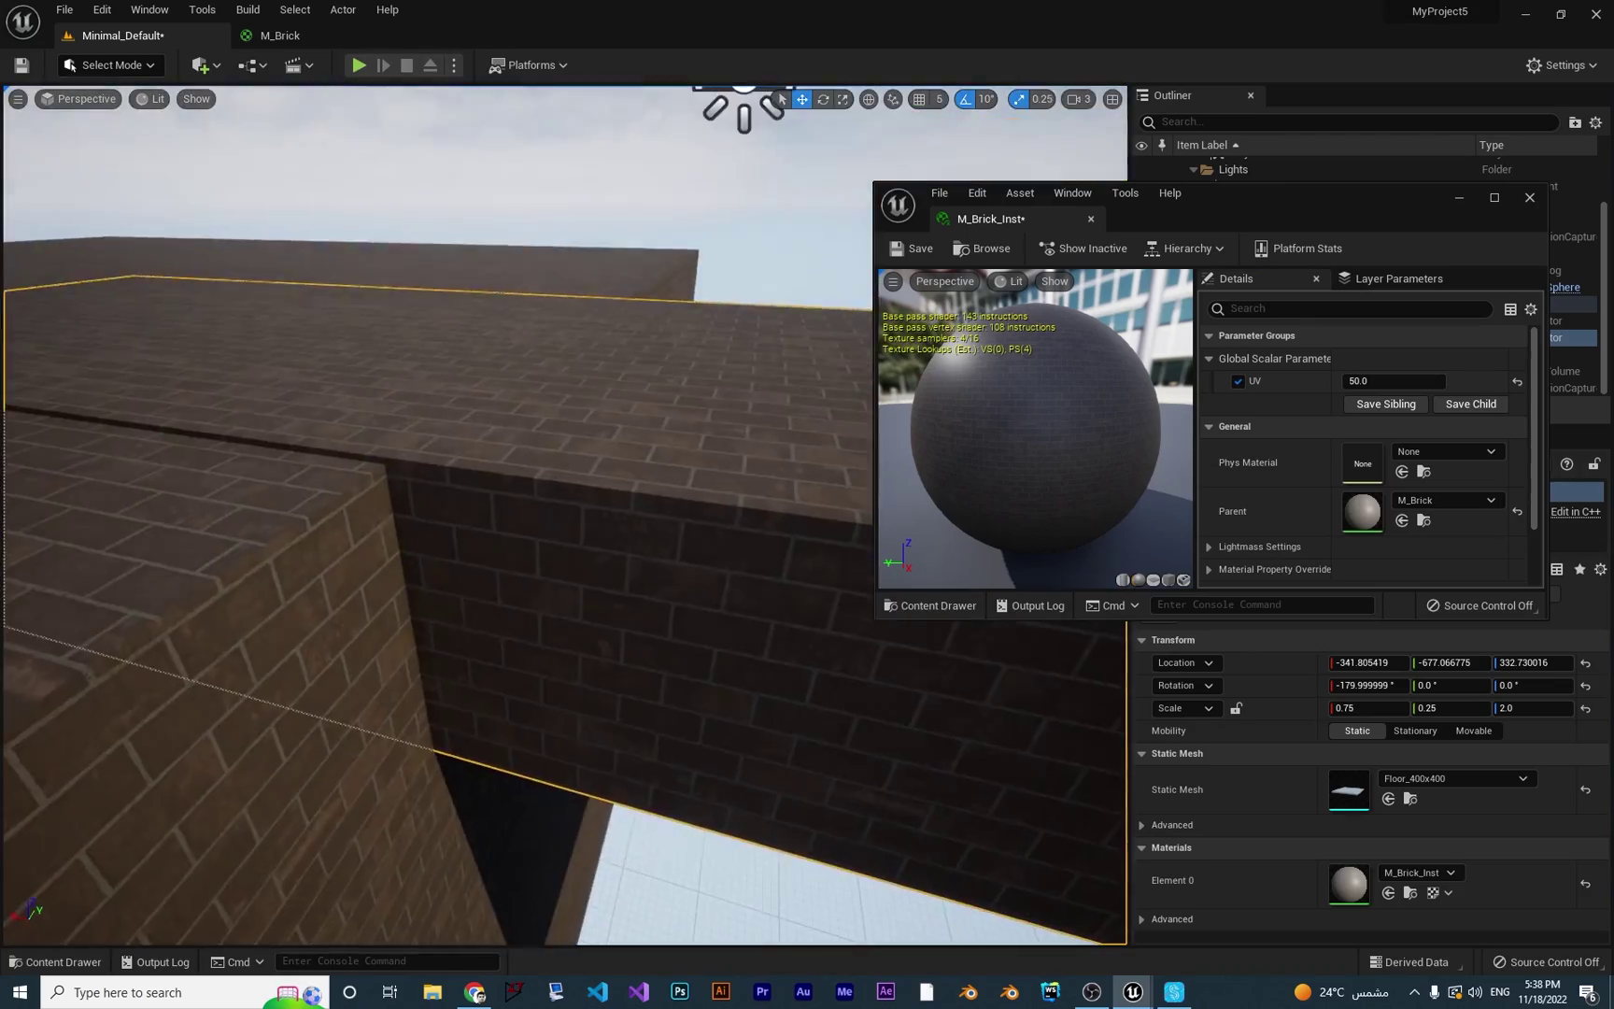
right_click_drag(658, 475, 626, 491)
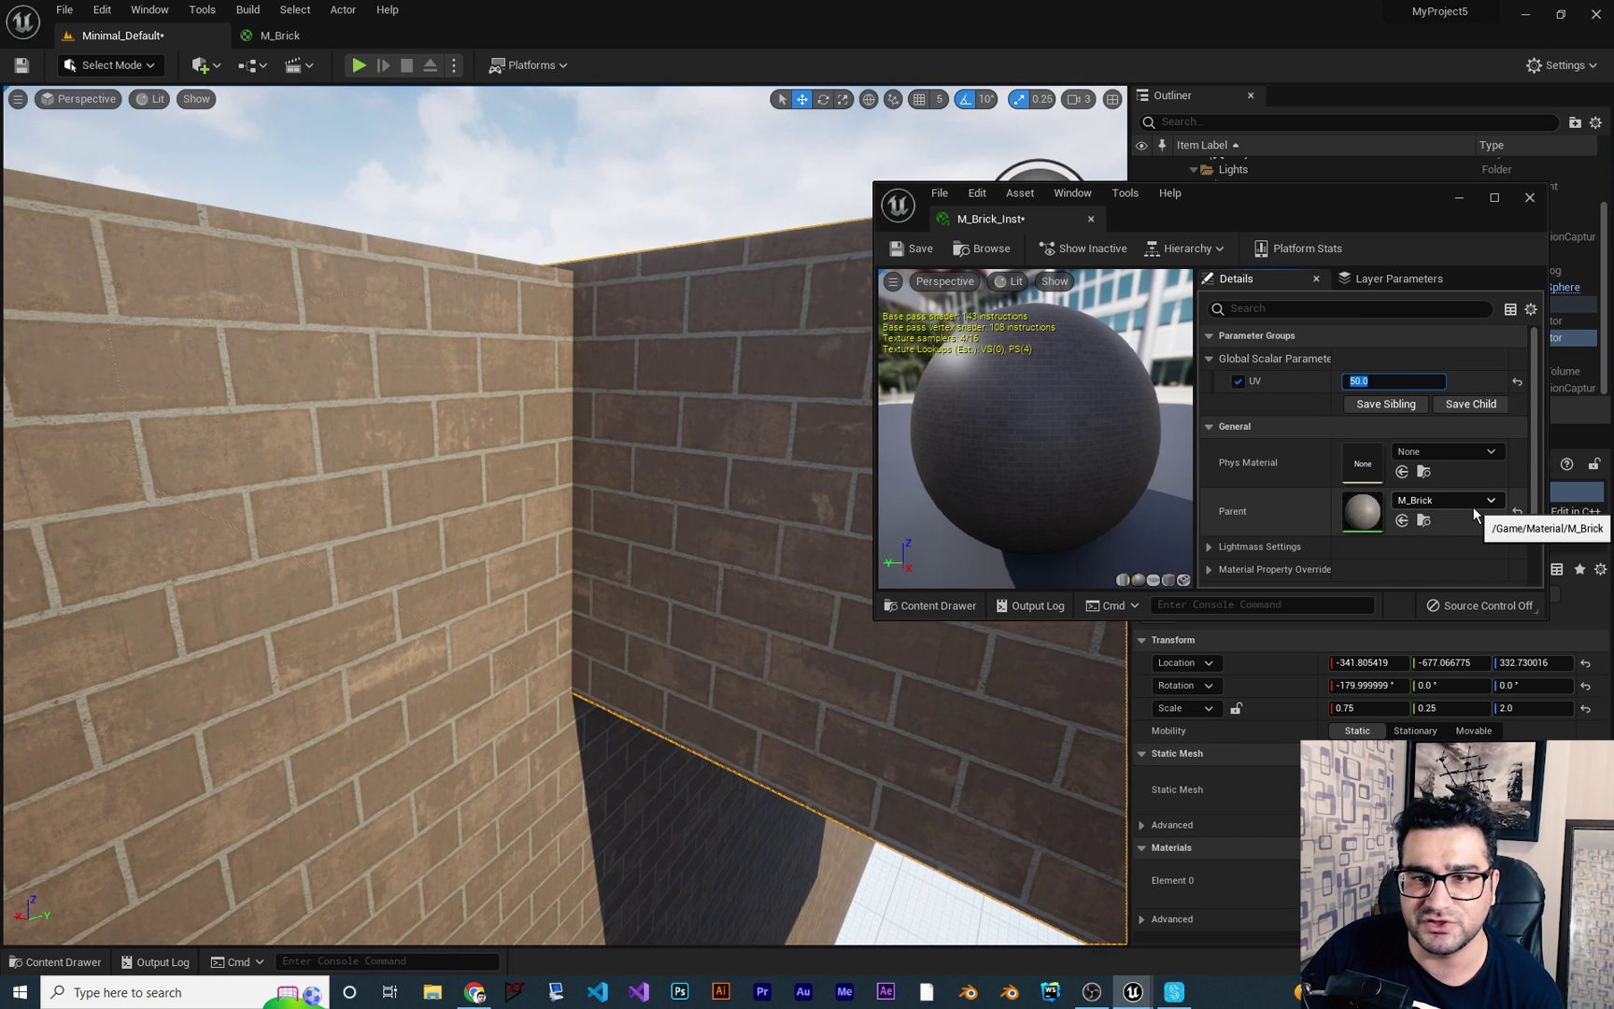
Try a UV value of 20 in M_Brick_Inst, set it to 200, and inspect the larger bricks across both meshes.
key("Return")
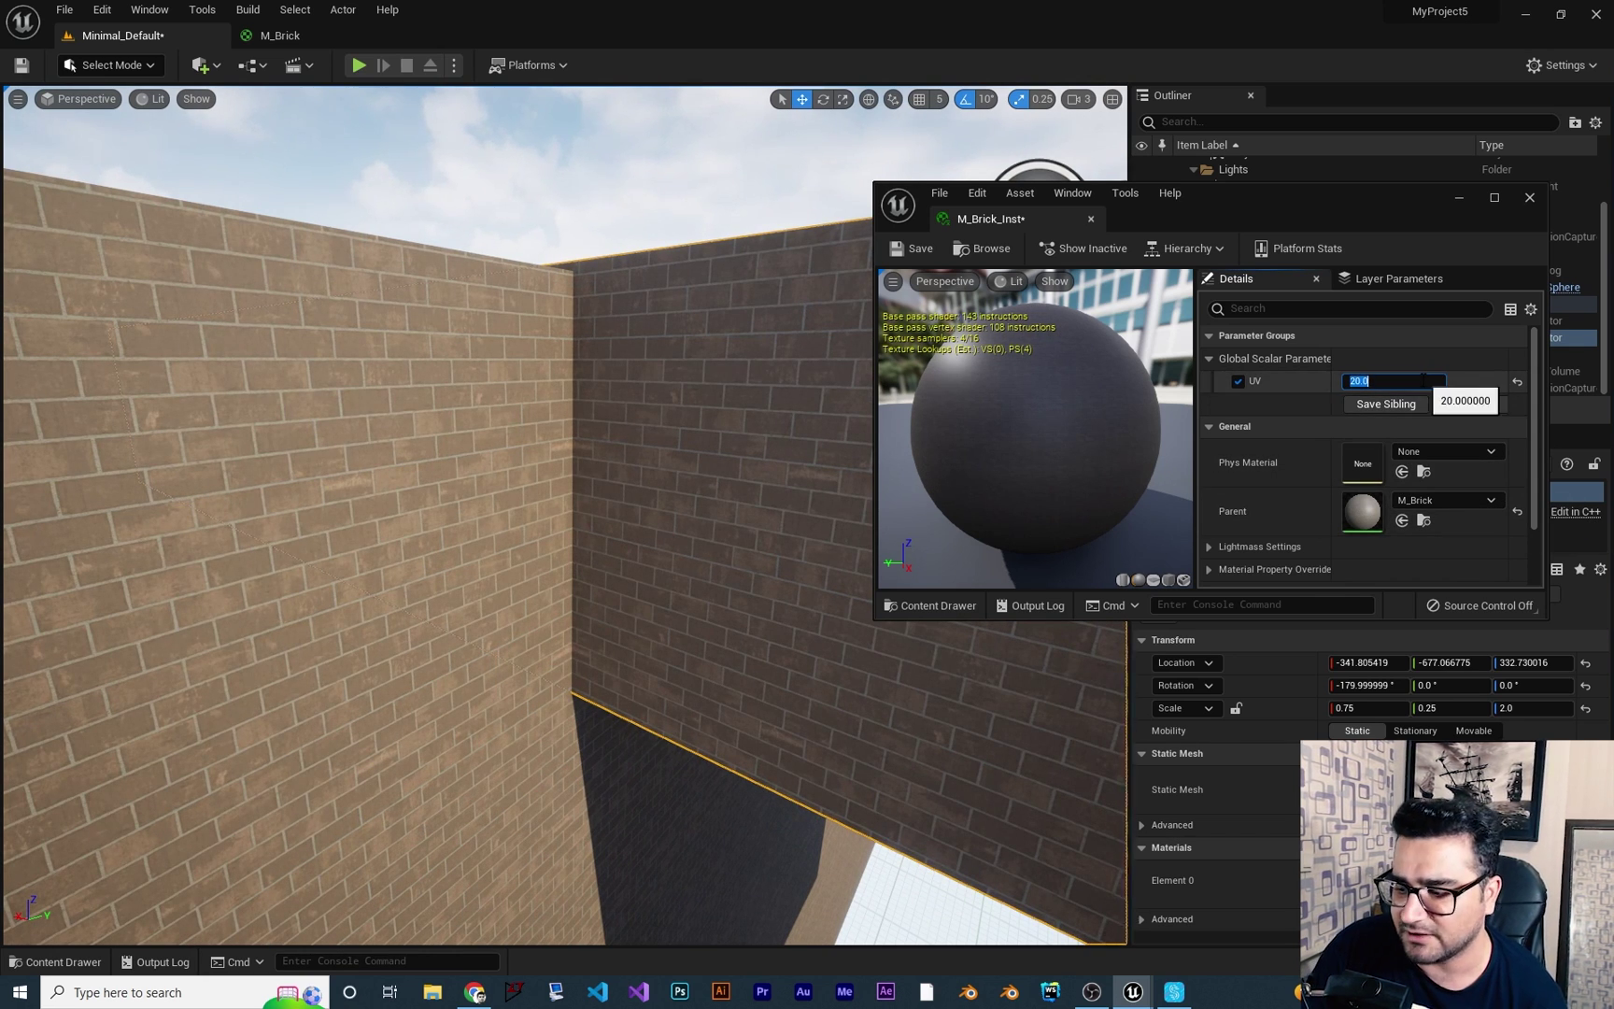
type("200")
key("Return")
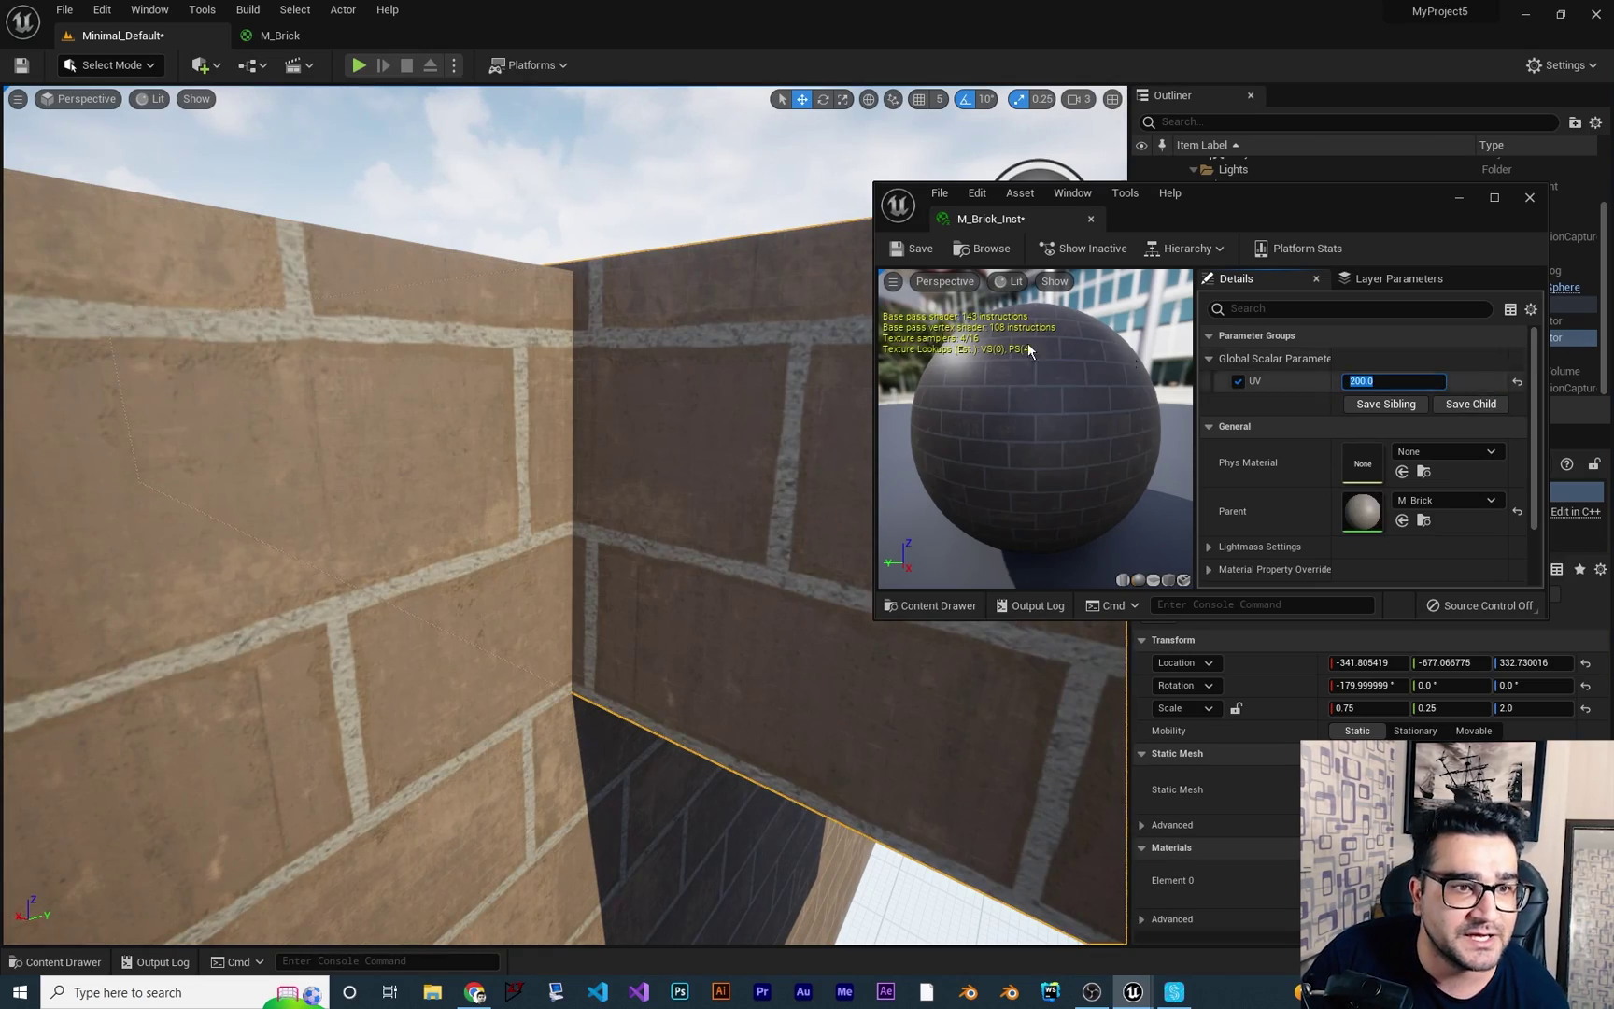
right_click_drag(731, 479, 887, 640)
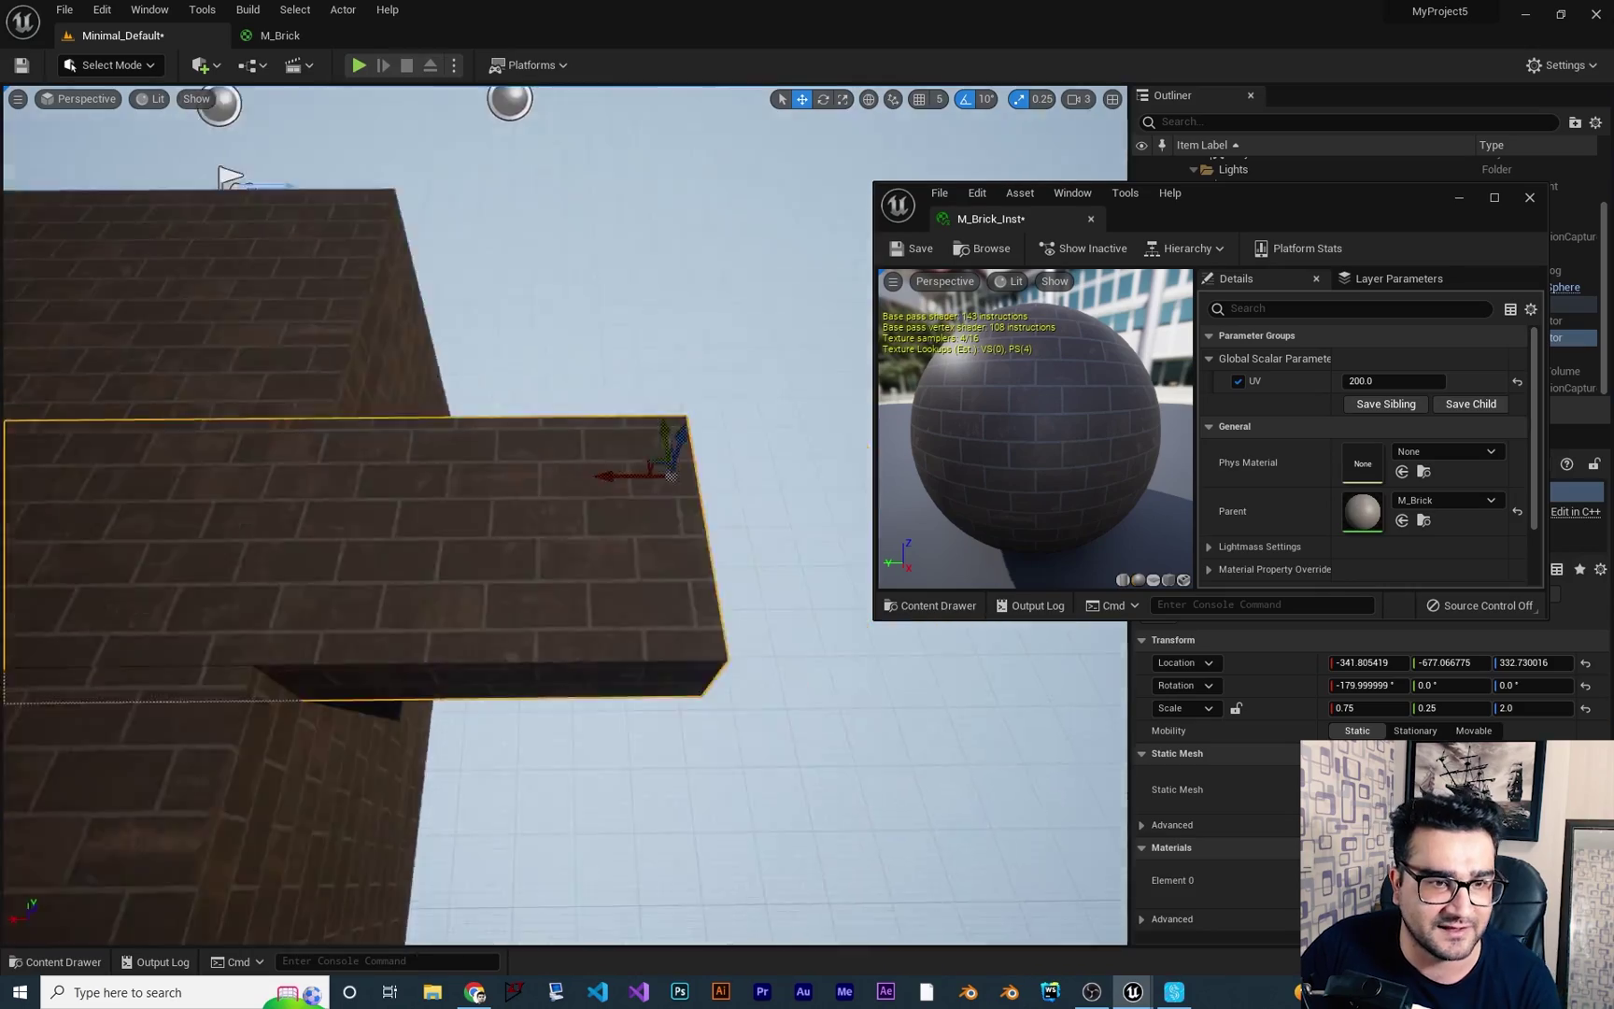
right_click_drag(672, 359, 663, 347)
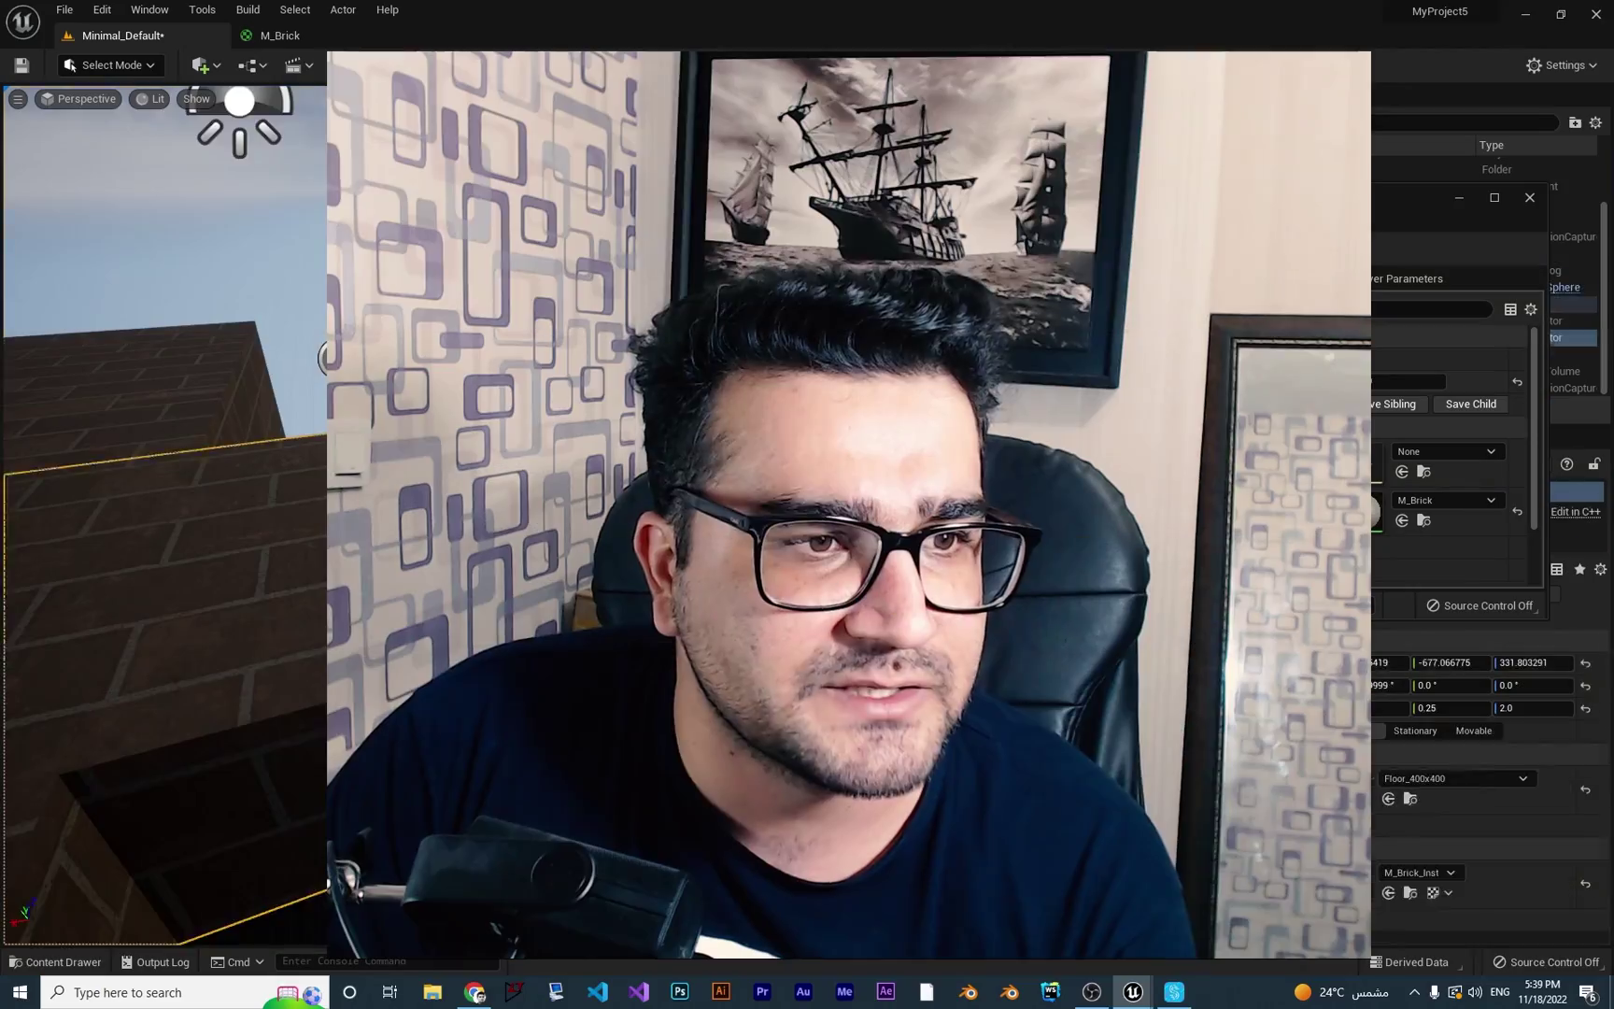
left_click(664, 234)
right_click_drag(663, 348, 597, 425)
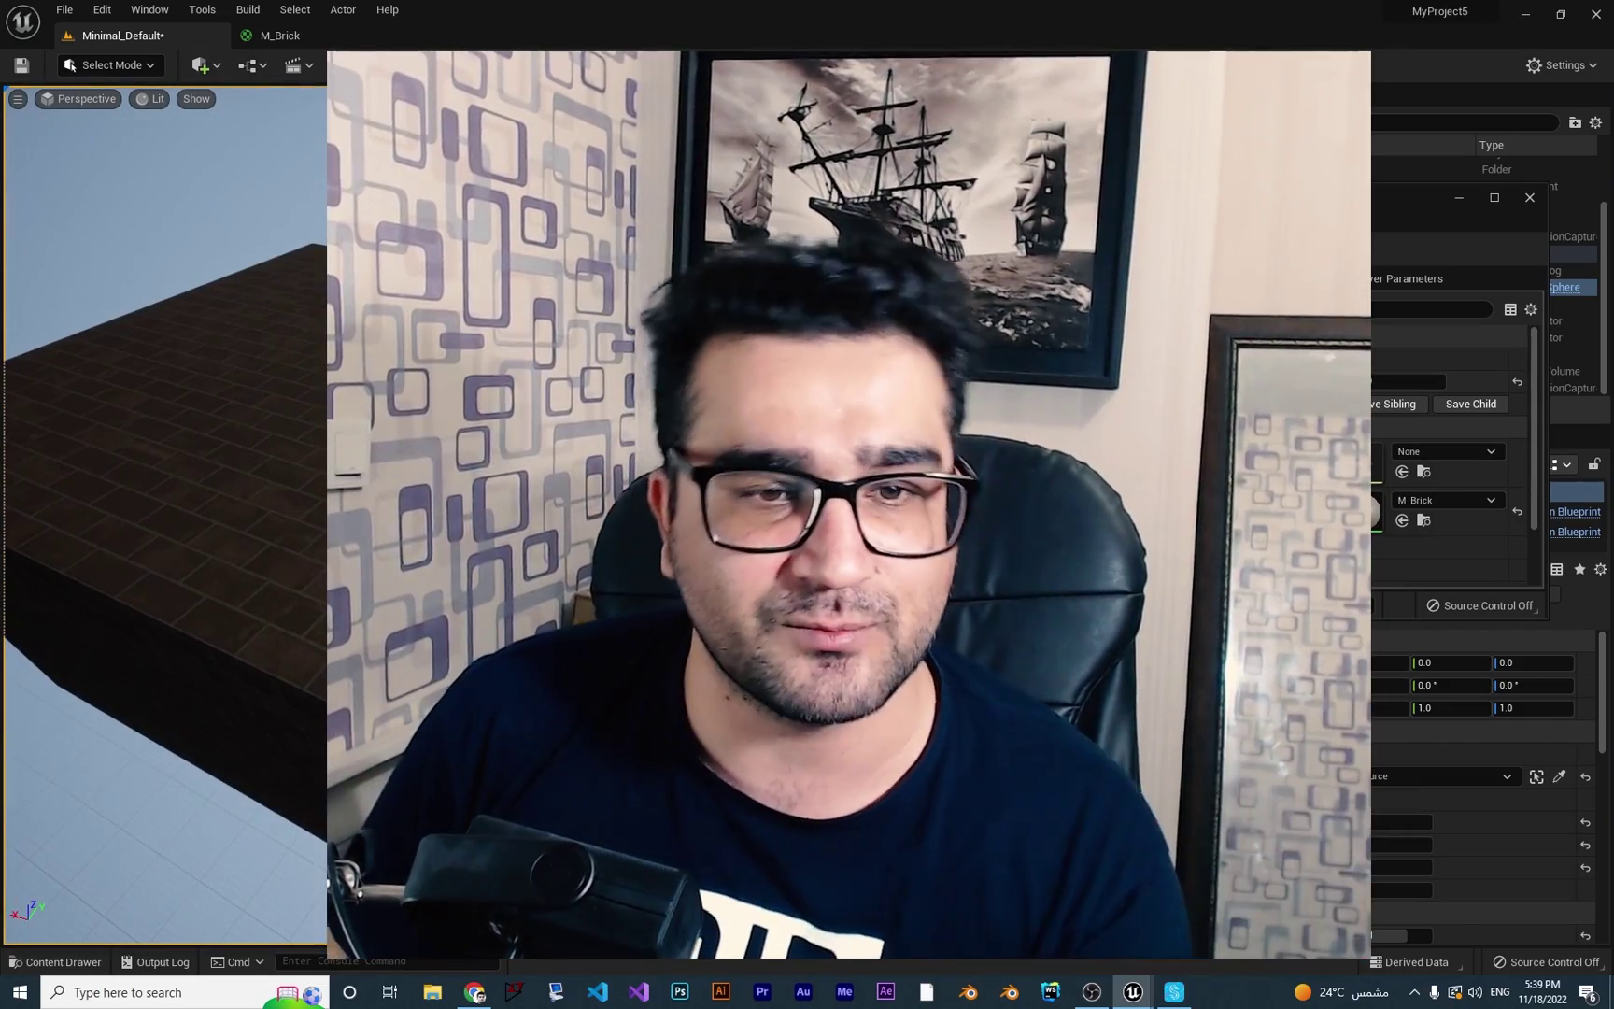